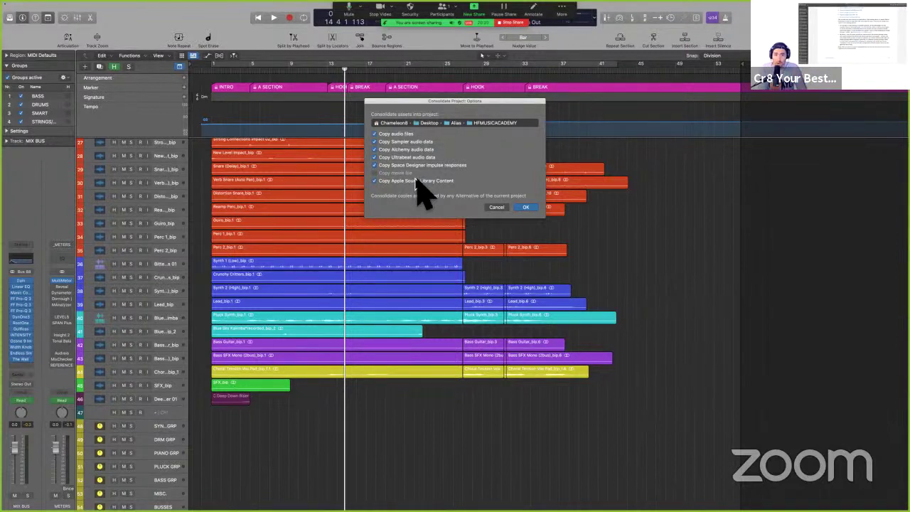
Step: Cancel the project consolidation and review which asset types are copied into the project in the Assets project settings
click(495, 208)
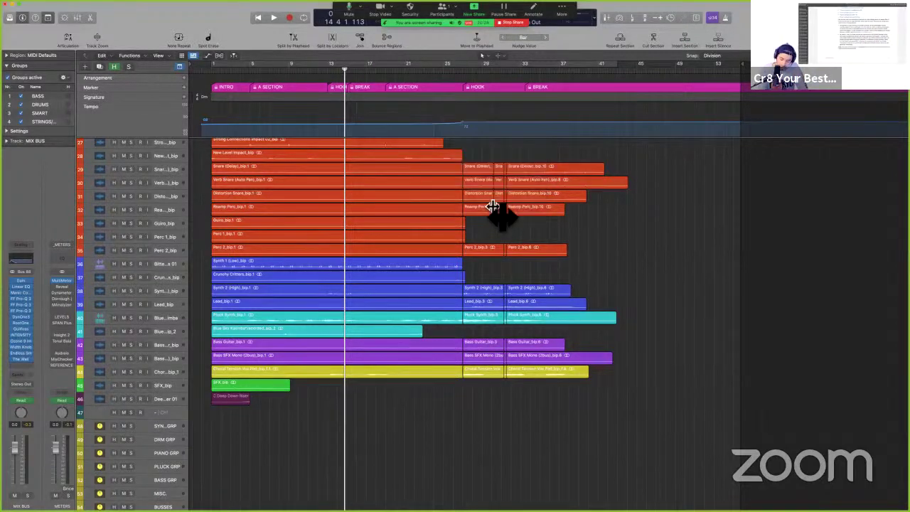
key(alt+p)
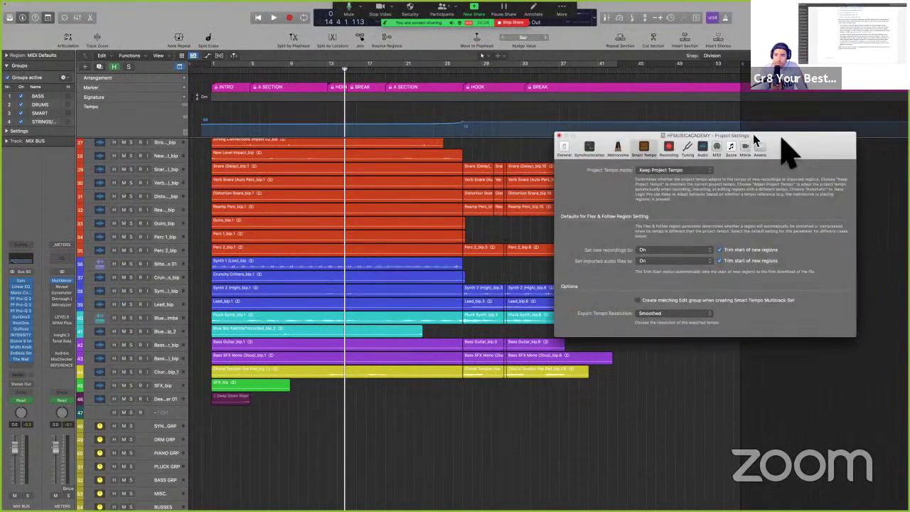
drag(777, 136, 553, 137)
click(537, 144)
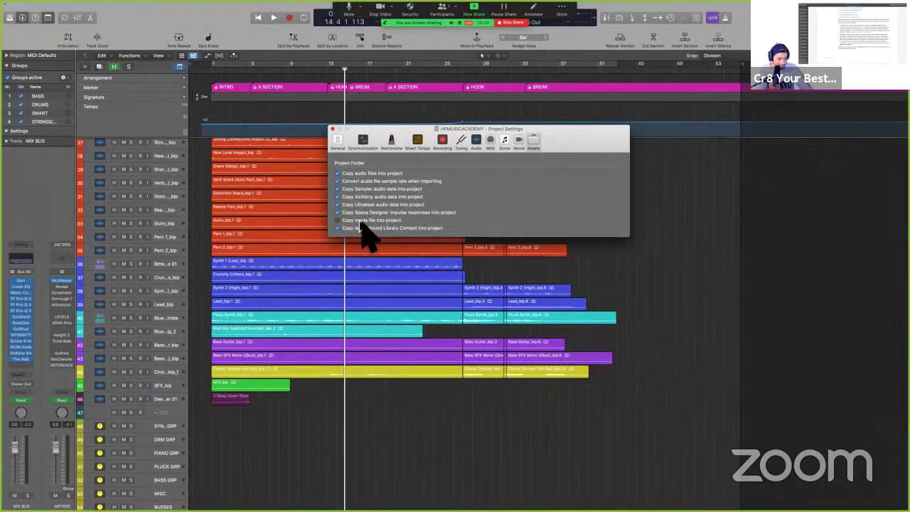
key(alt+p)
key(alt+p)
key(alt+p)
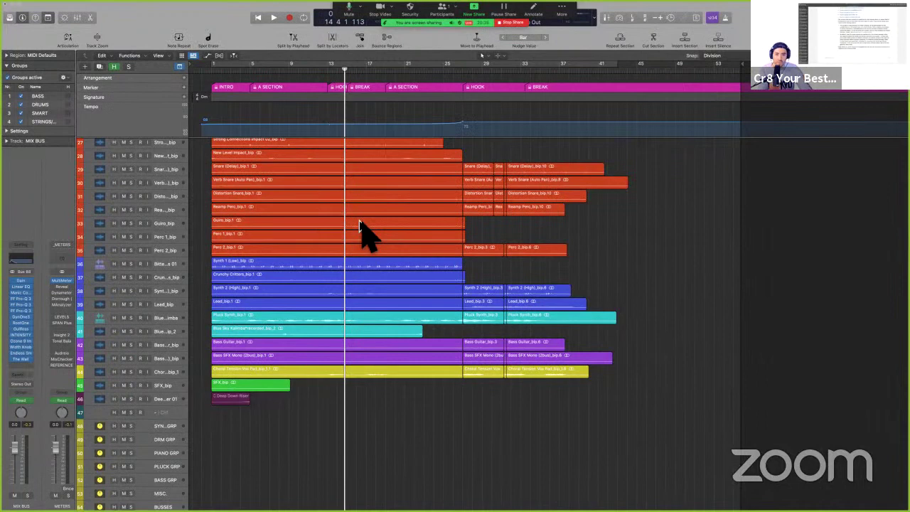
key(alt+p)
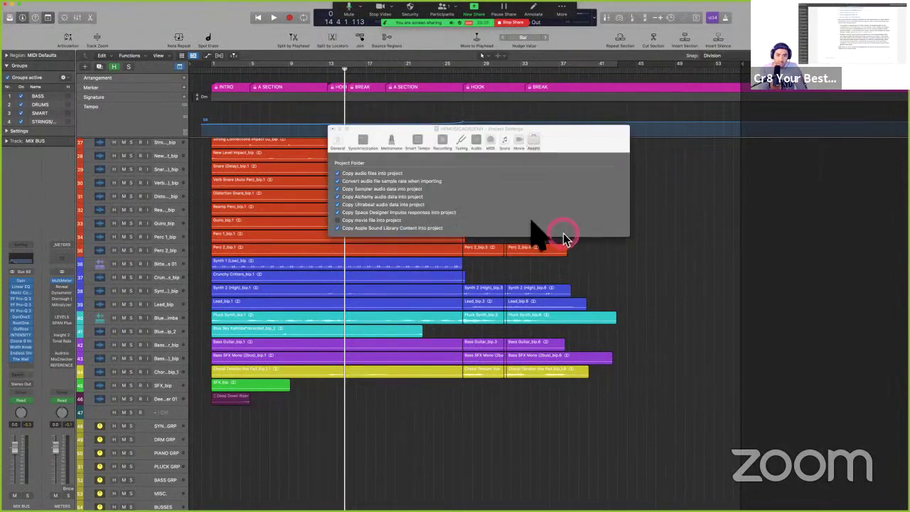
click(333, 130)
Step: In the Advanced preferences, turn the Surround option off and back on, and close the preferences
key(super+comma)
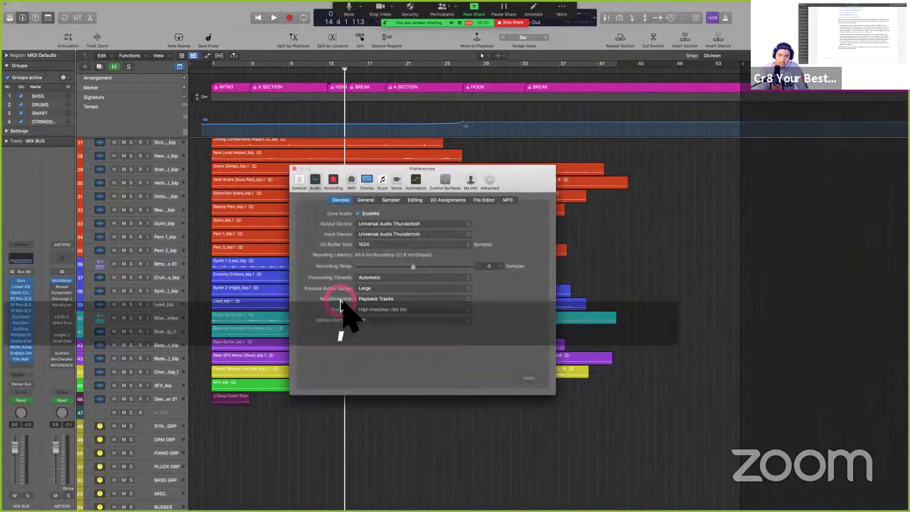
click(489, 179)
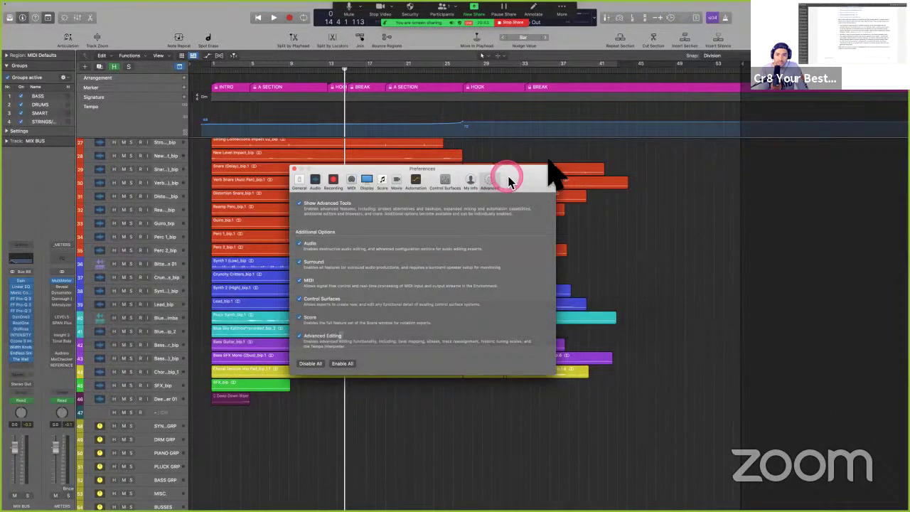
drag(508, 181, 548, 162)
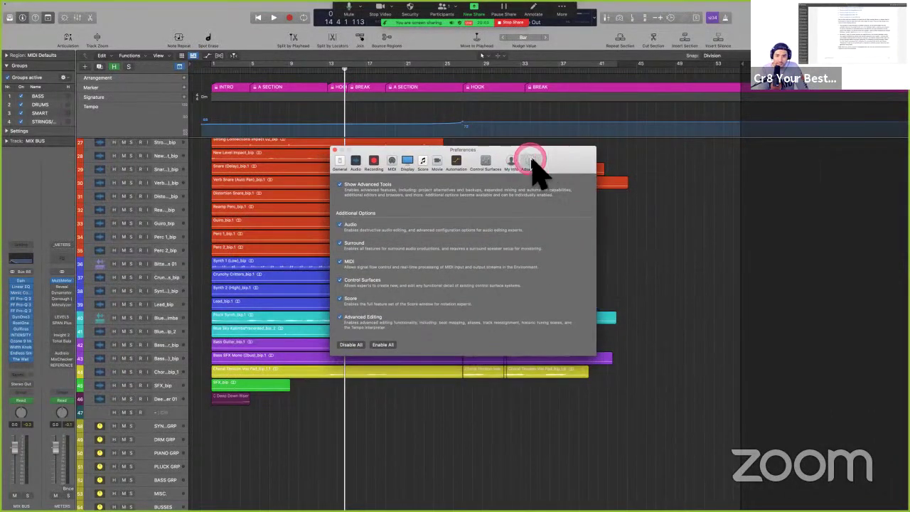
click(349, 262)
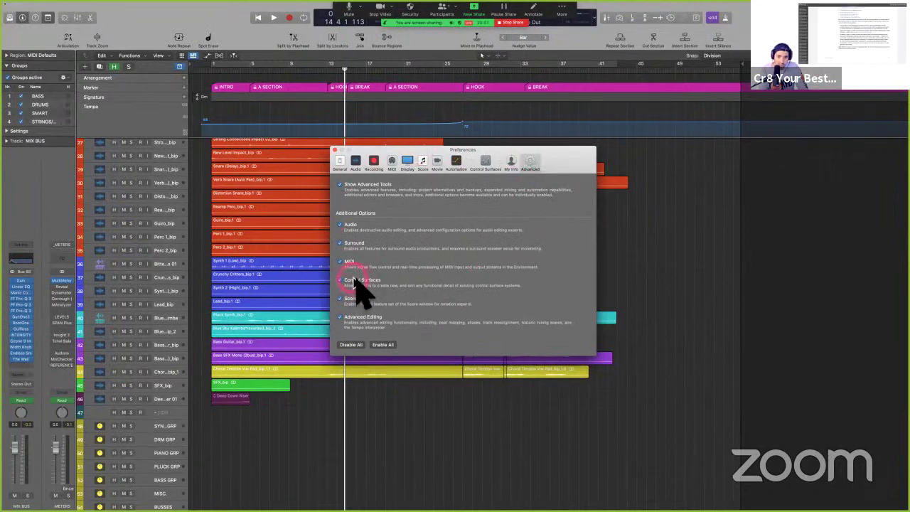
click(351, 236)
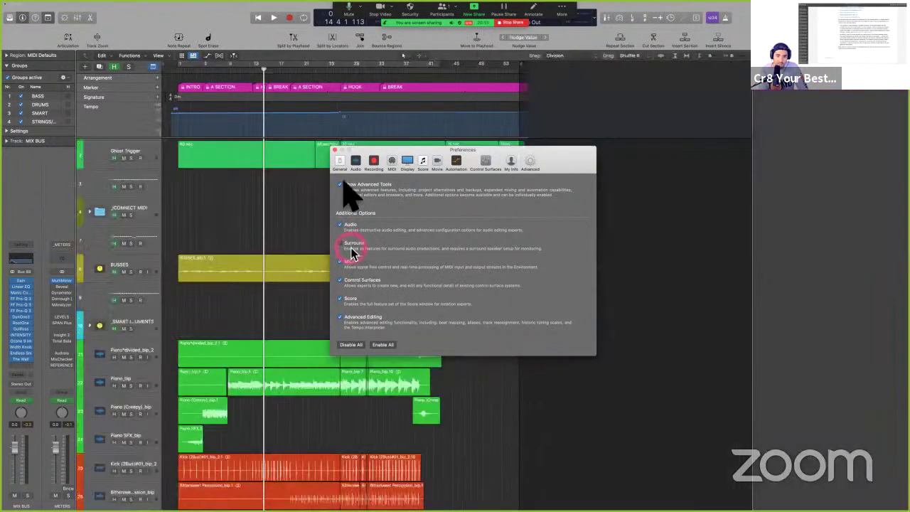
click(335, 150)
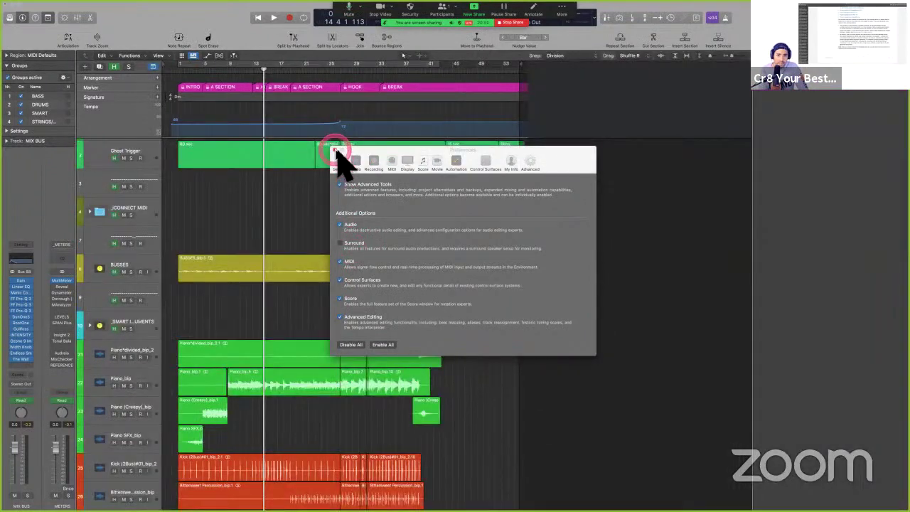
click(351, 233)
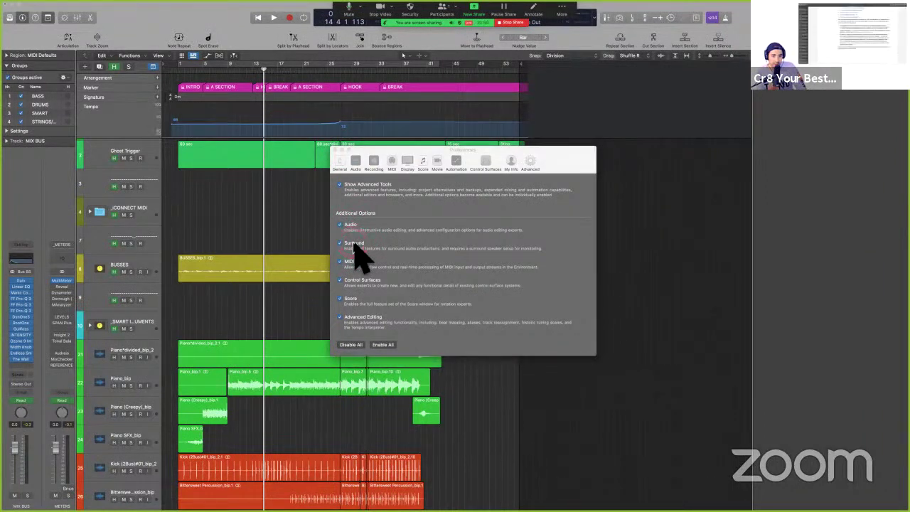
click(335, 150)
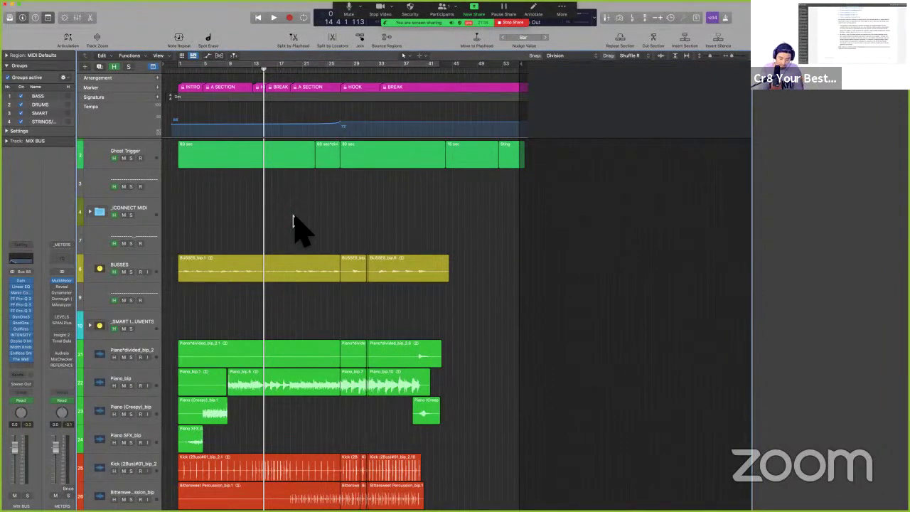
Step: Switch to the Logic Pro User Guide PDF and read the sharing advice on including all assets in the project
scroll(293, 216, down, 1)
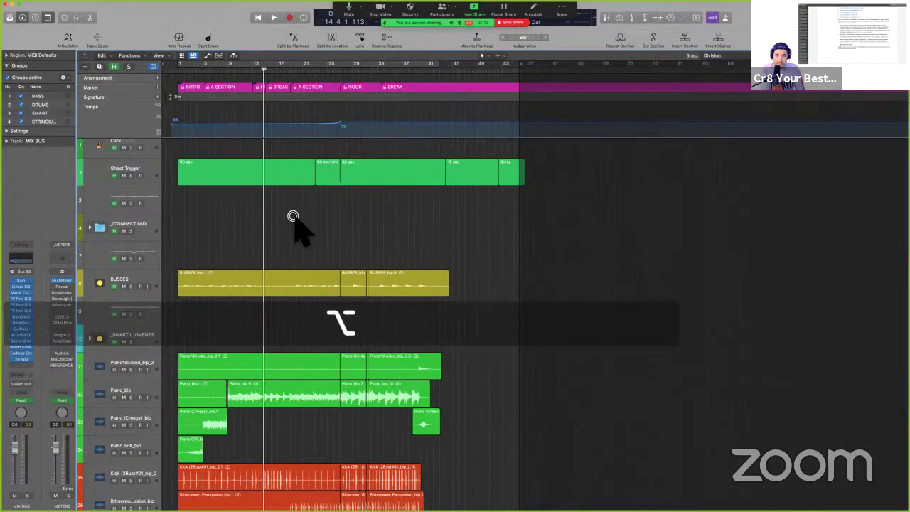
scroll(292, 216, down, 6)
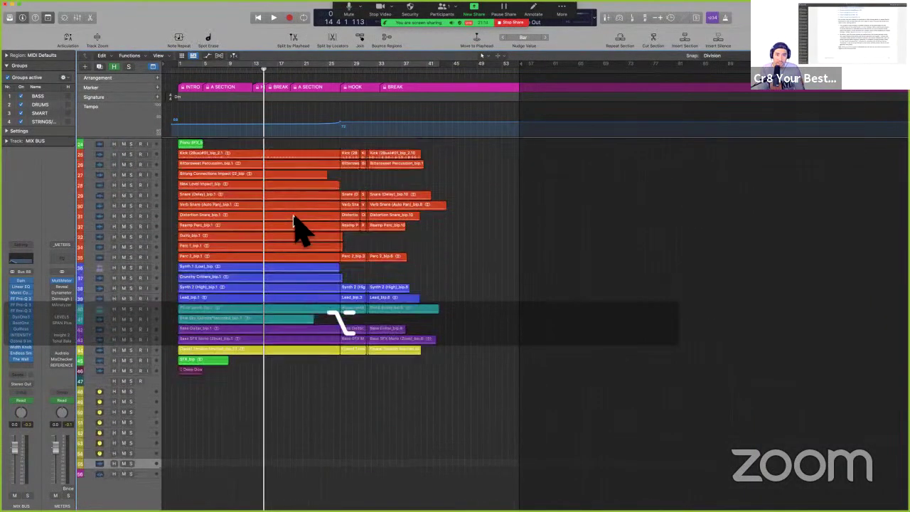
key(ctrl+Left)
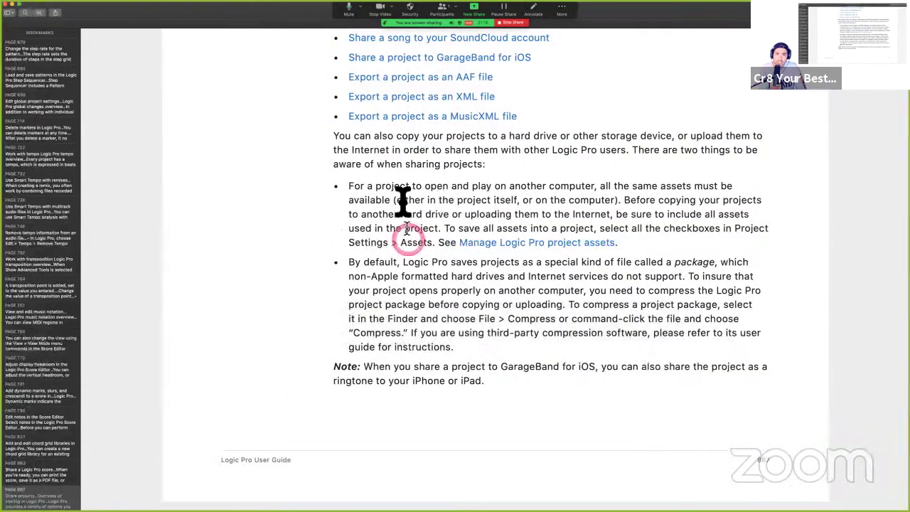
scroll(373, 170, down, 1)
scroll(363, 167, up, 1)
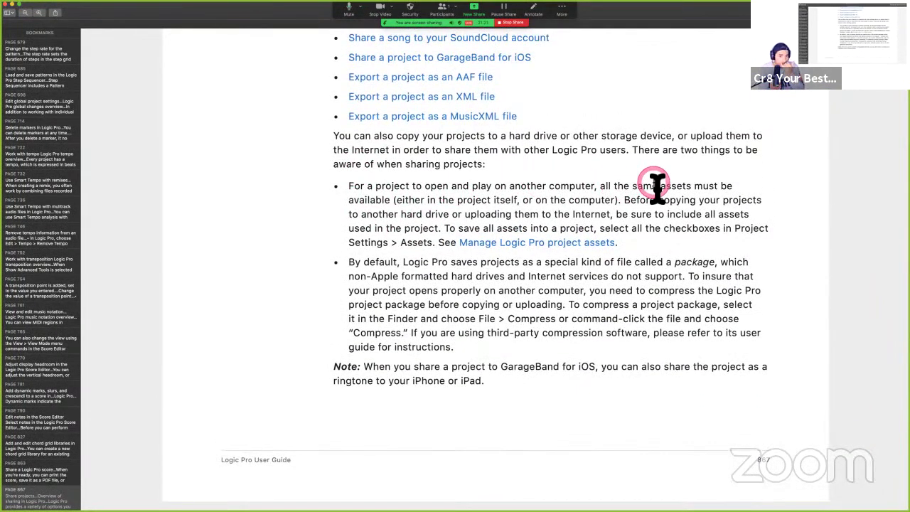
drag(463, 205, 529, 210)
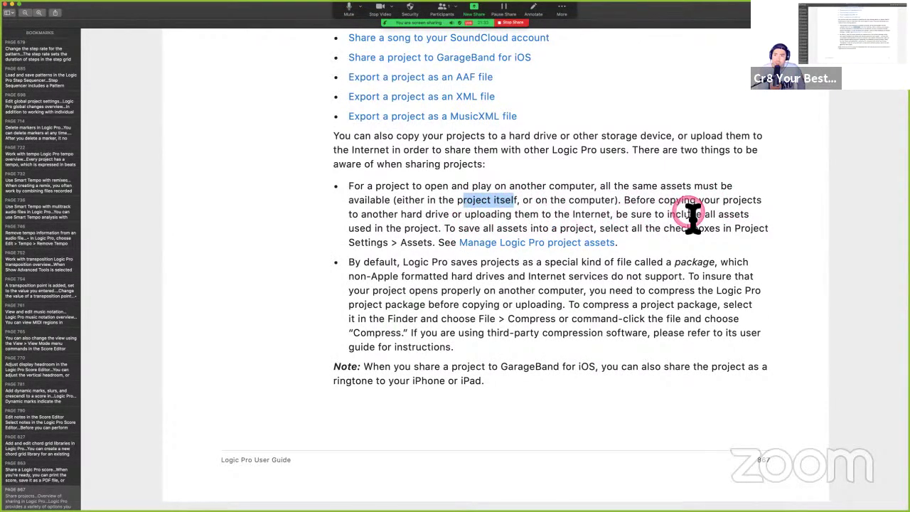
drag(688, 214, 732, 231)
Step: Follow the link to Manage Logic Pro project assets and look over that section and the preceding Clean up Logic Pro projects section
click(561, 242)
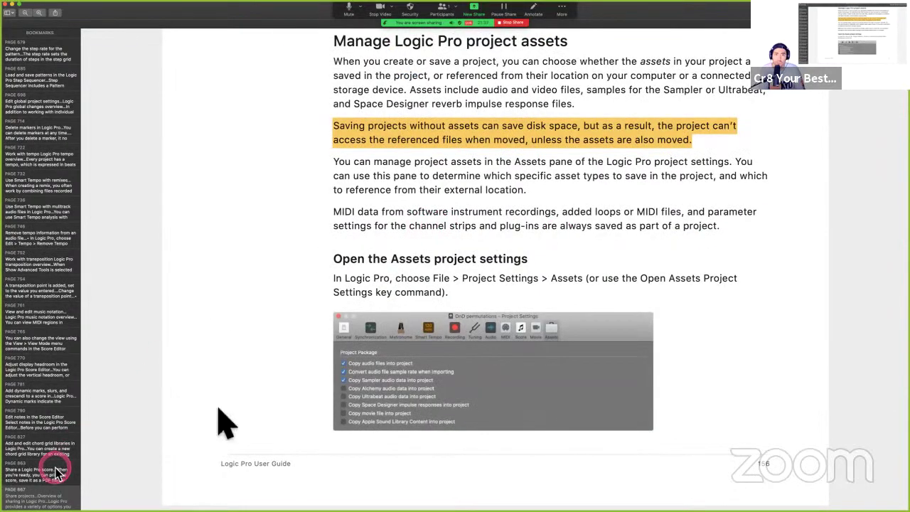
scroll(231, 407, down, 1)
scroll(230, 407, up, 5)
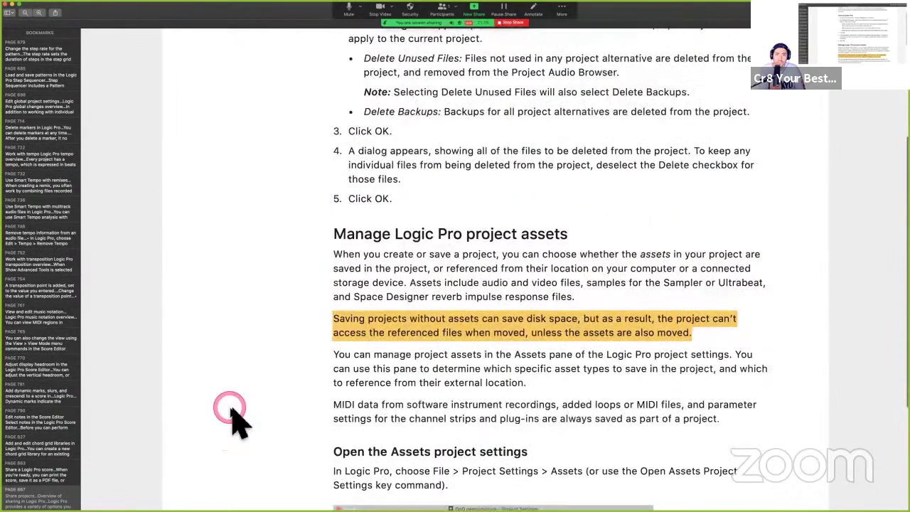
scroll(230, 407, up, 2)
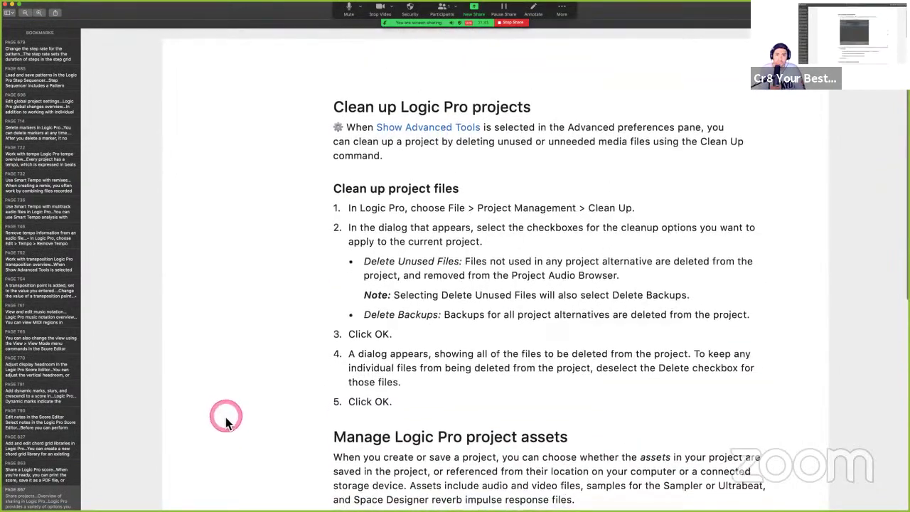
scroll(224, 424, up, 3)
Step: Return to the page 867 Share projects bookmark and read the bullet on project packages and compressing them in the Finder
click(50, 502)
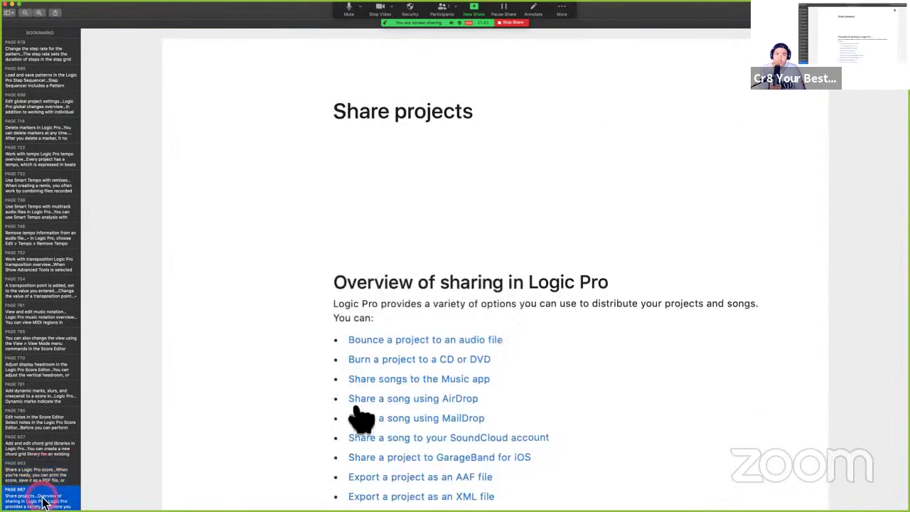
scroll(374, 402, down, 3)
scroll(462, 320, down, 5)
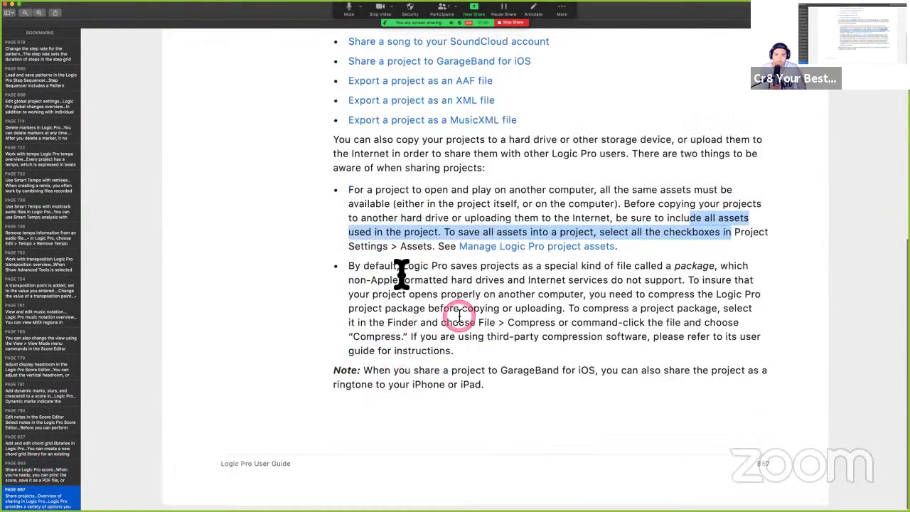
click(354, 265)
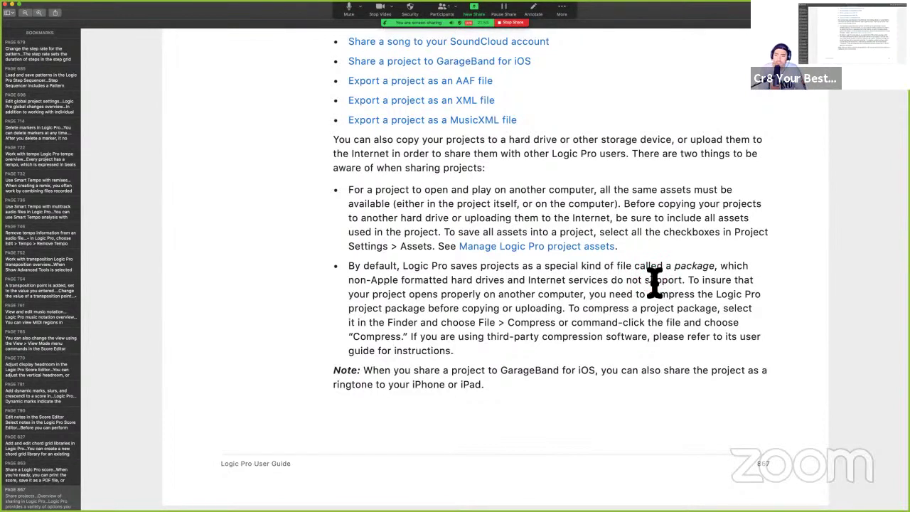
drag(673, 266, 717, 270)
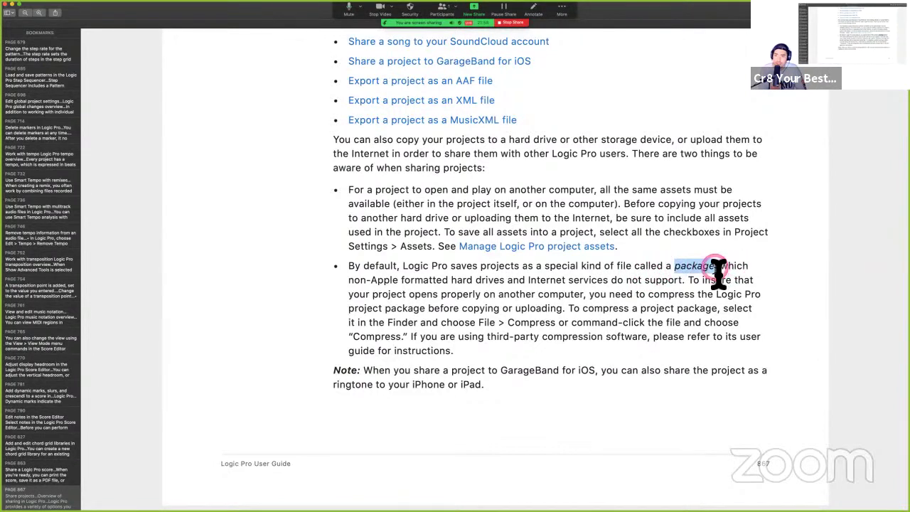
click(668, 282)
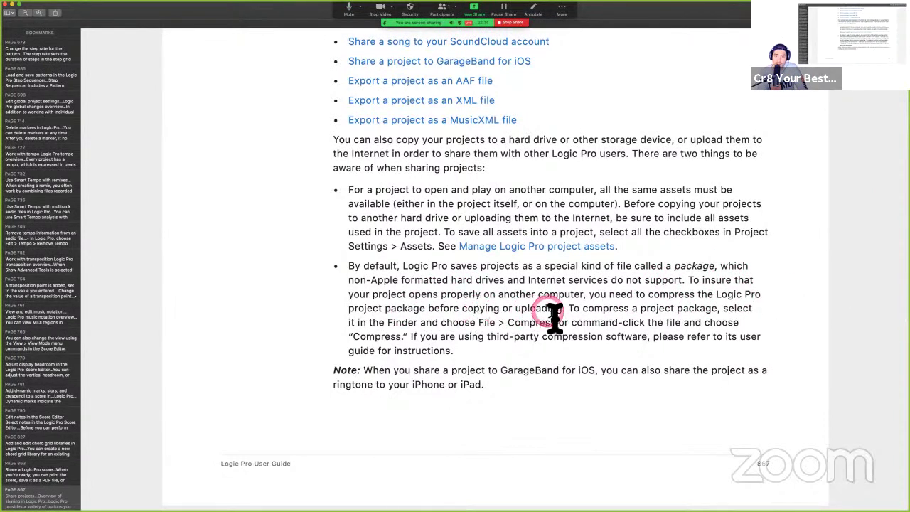
drag(478, 322, 742, 323)
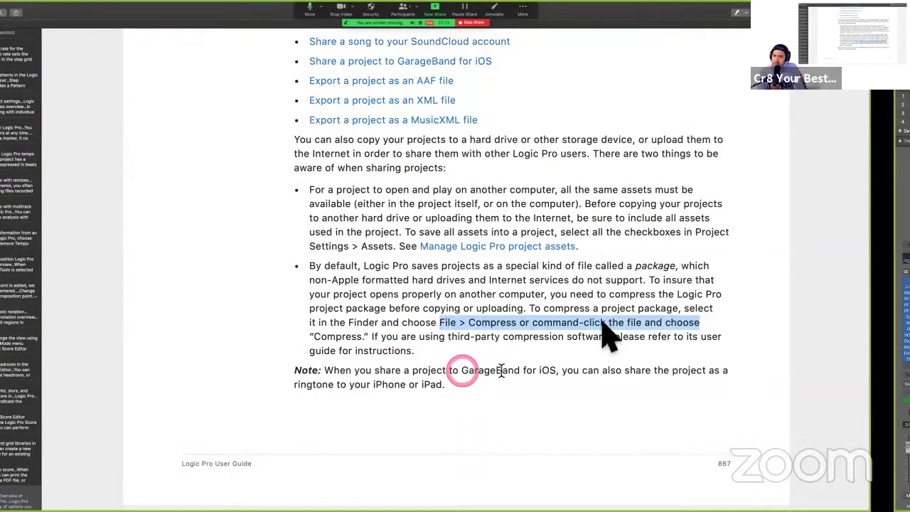
Step: Switch to the Finder desktop, select the Piano Ideas folder and locate its Compress command
key(ctrl+Left)
key(ctrl+Left)
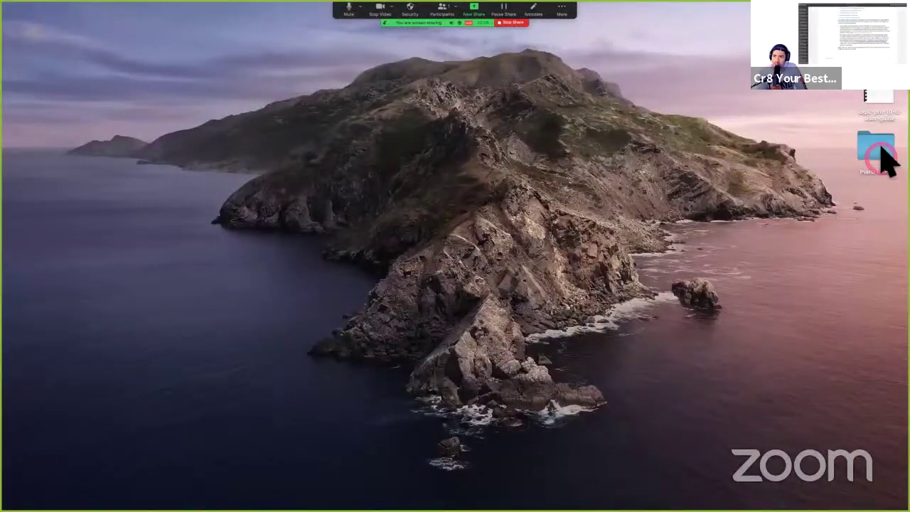
click(878, 148)
click(302, 89)
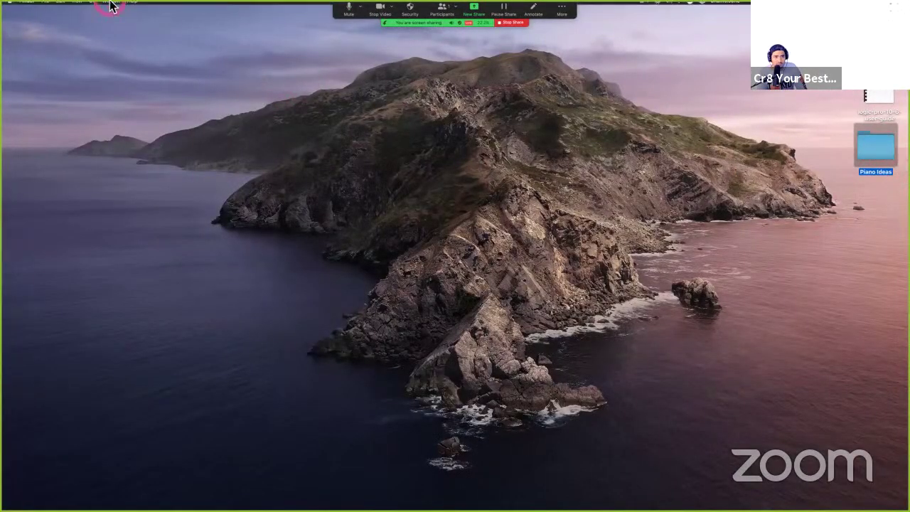
click(46, 4)
click(113, 96)
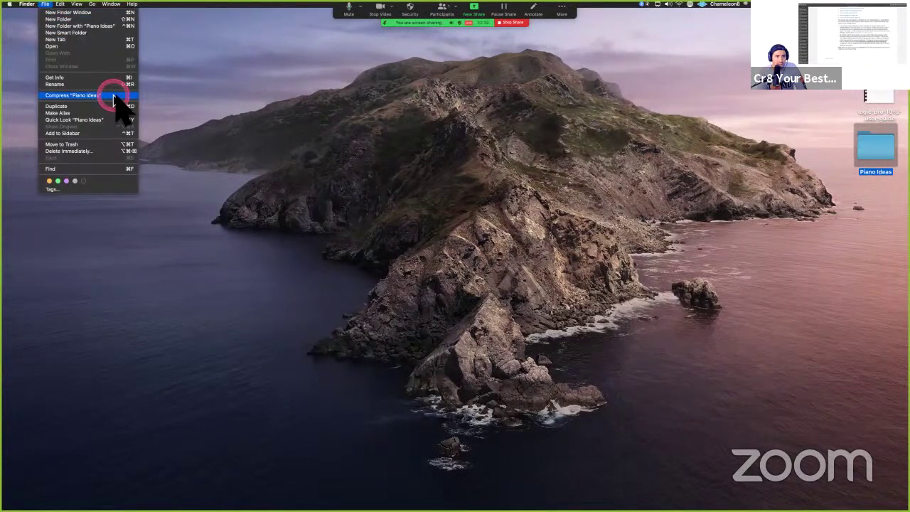
drag(114, 96, 115, 136)
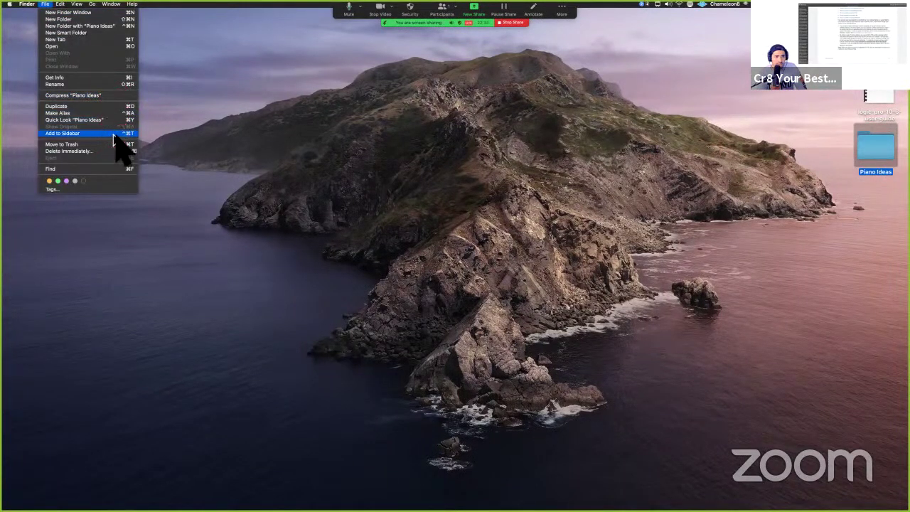
drag(115, 137, 84, 96)
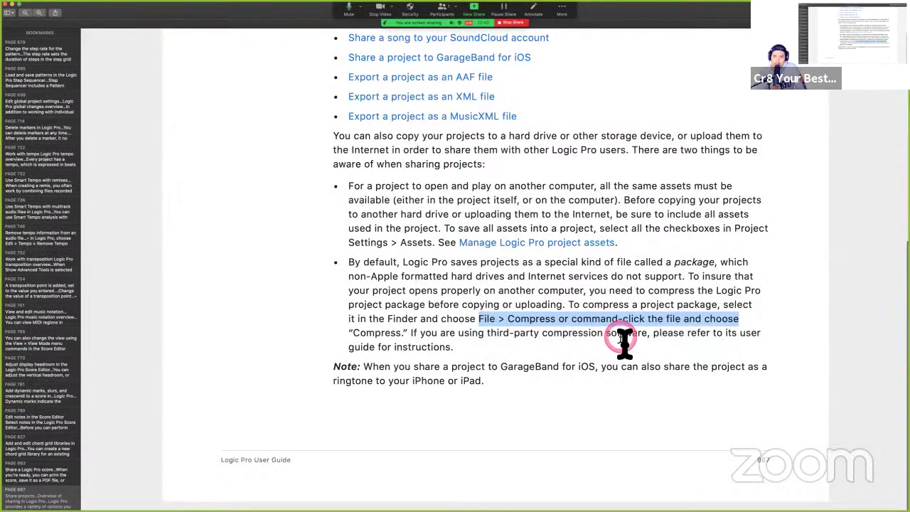
Step: Highlight the full note about sharing a GarageBand for iOS project as a ringtone on page 867 of the user guide
click(387, 380)
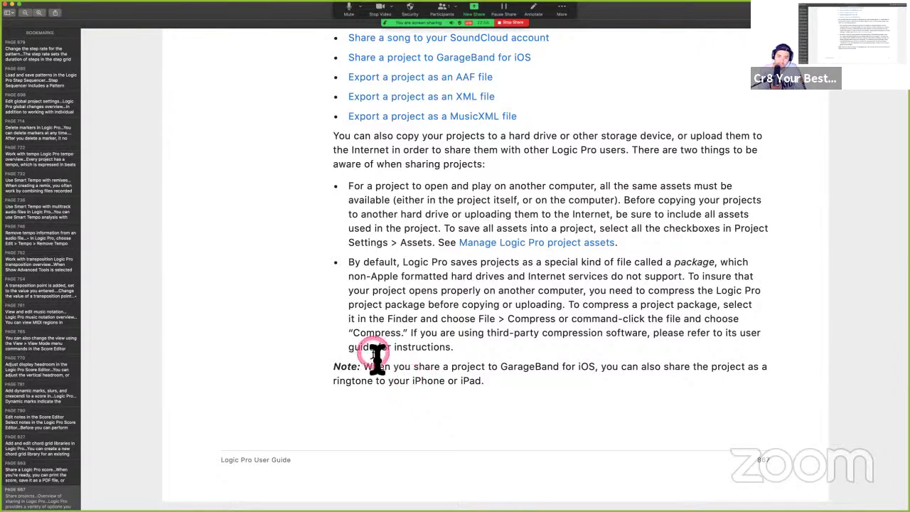
drag(334, 367, 503, 393)
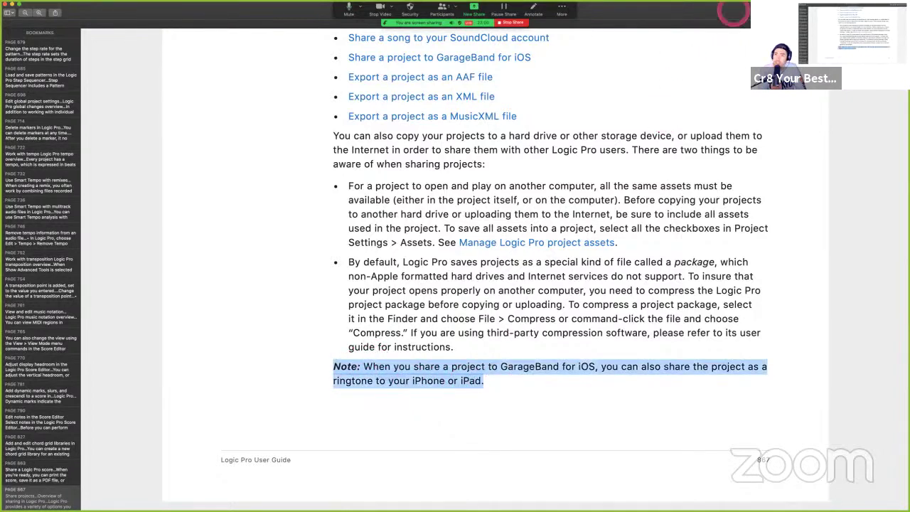
key(ctrl+super+h)
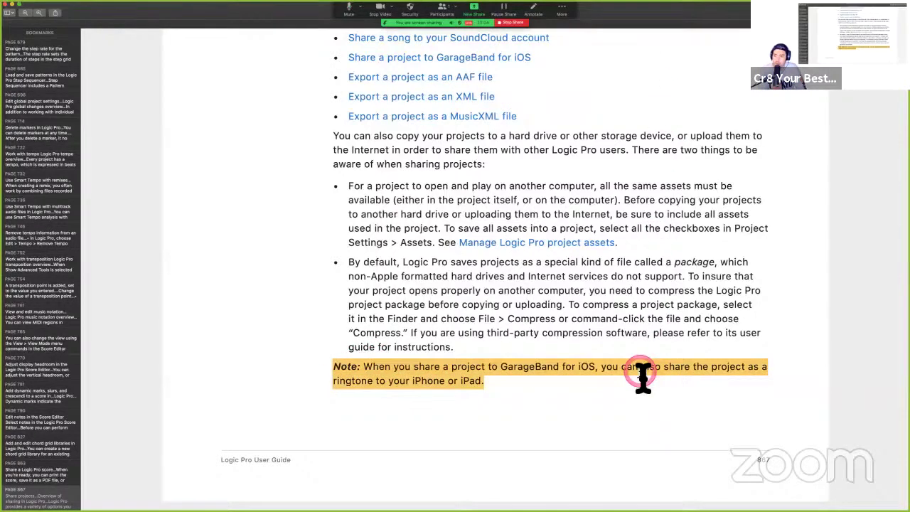
Step: Go to the Bounce projects section and read its opening paragraph, marking the text about simultaneous file formats and surround audio files
scroll(583, 430, down, 15)
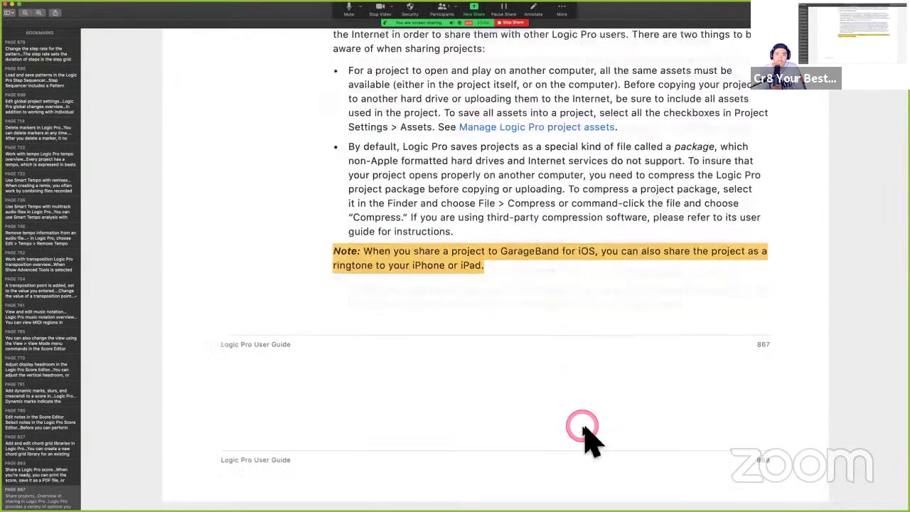
scroll(583, 426, up, 8)
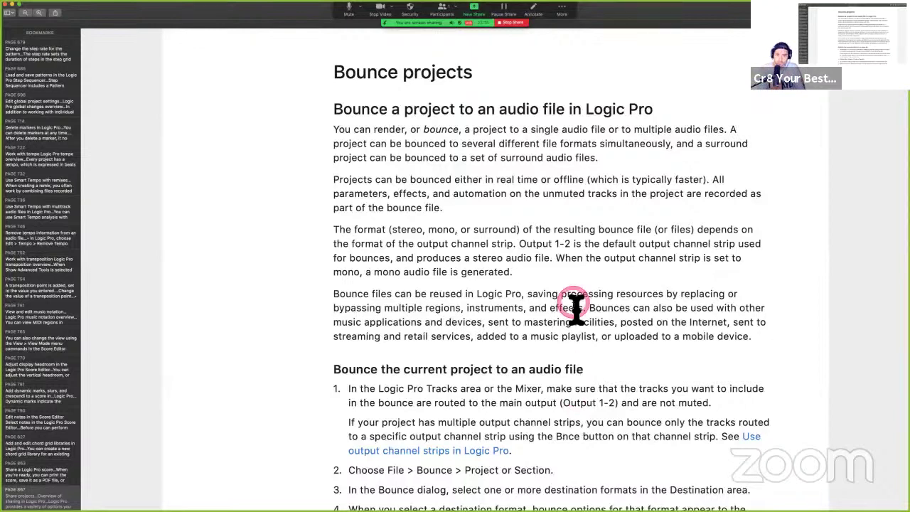
drag(349, 133, 545, 136)
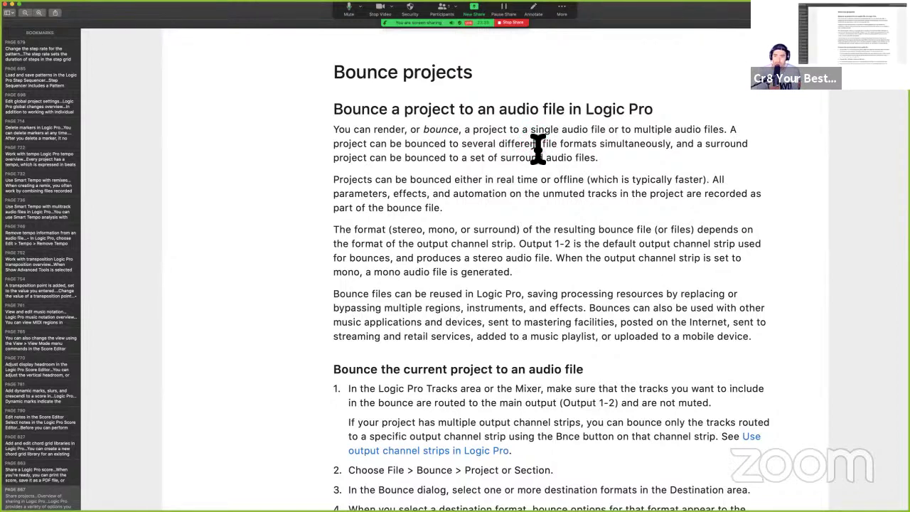
drag(538, 149, 626, 218)
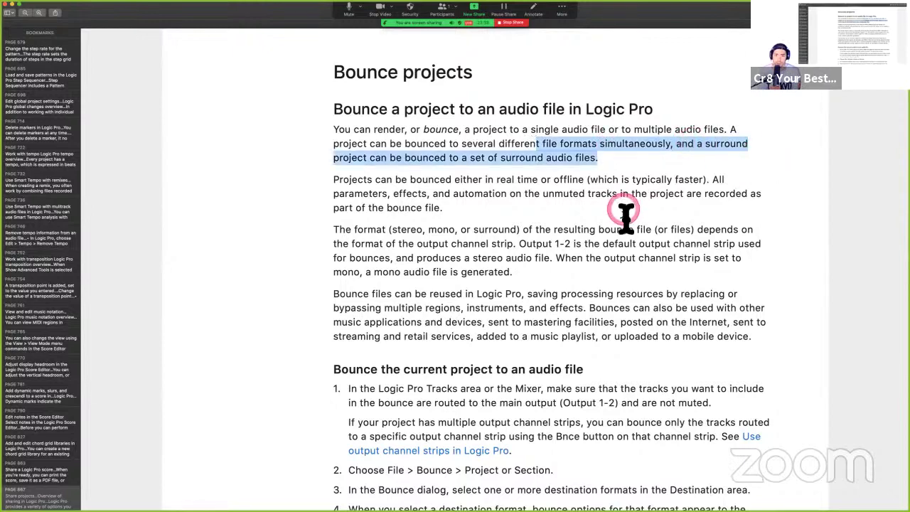
click(284, 193)
scroll(305, 287, down, 1)
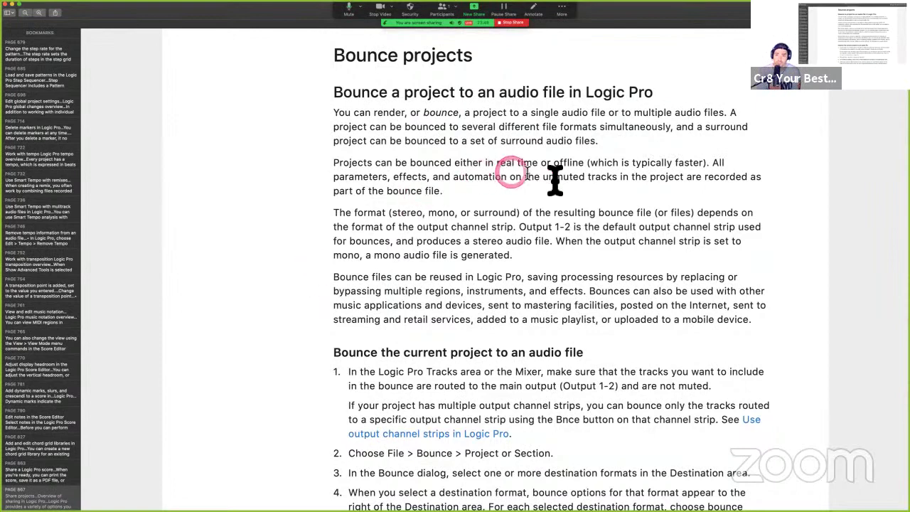
Step: Read the next two paragraphs, marking the phrases on offline bouncing, unmuted tracks and Output 1-2
drag(553, 163, 715, 170)
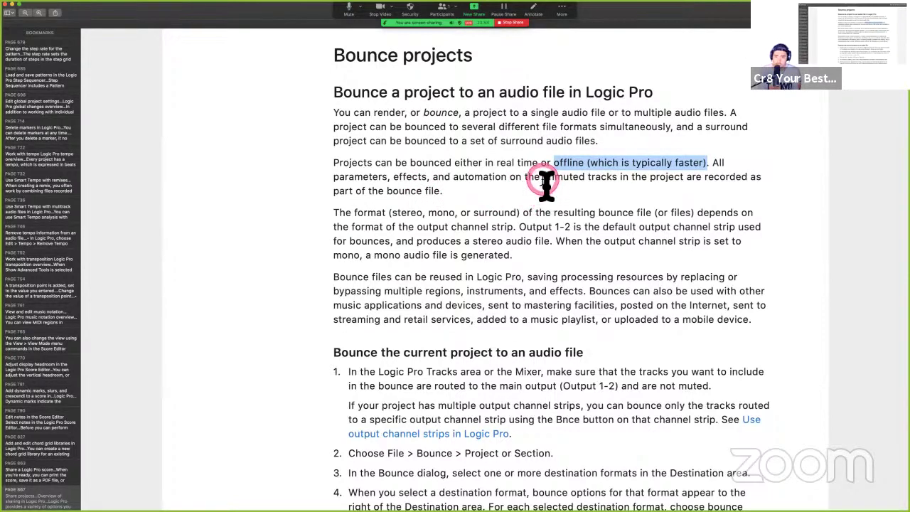
drag(542, 177, 621, 183)
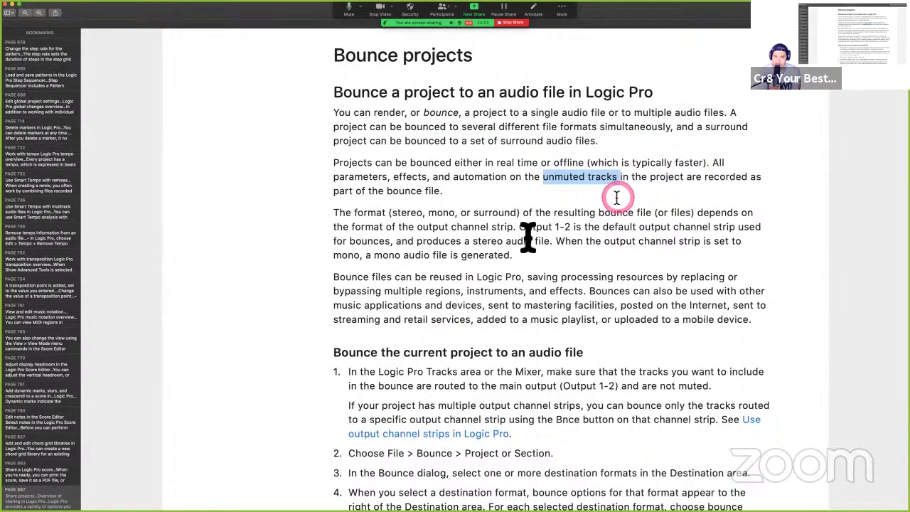
click(419, 240)
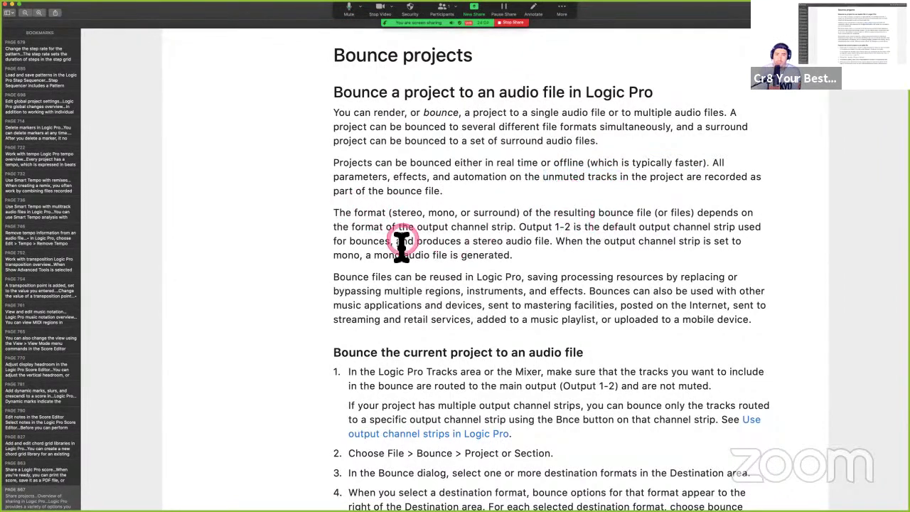
drag(418, 232, 577, 235)
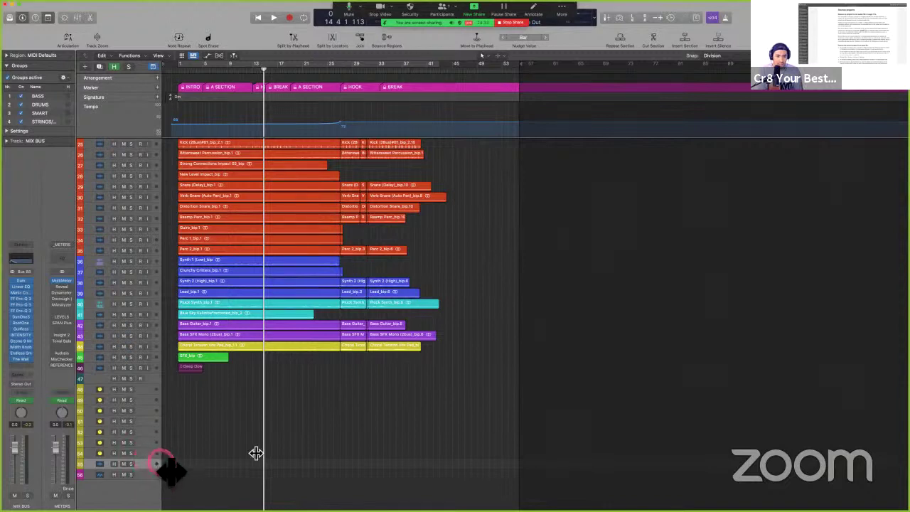
Step: Widen the track headers in the Logic Pro project to show the names, and rename the METERS output track as Stereo Output
drag(162, 462, 268, 454)
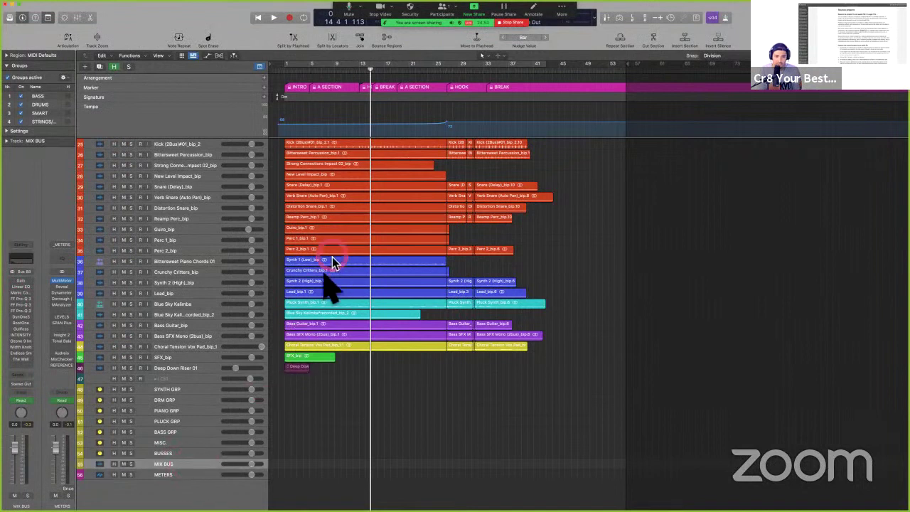
click(191, 474)
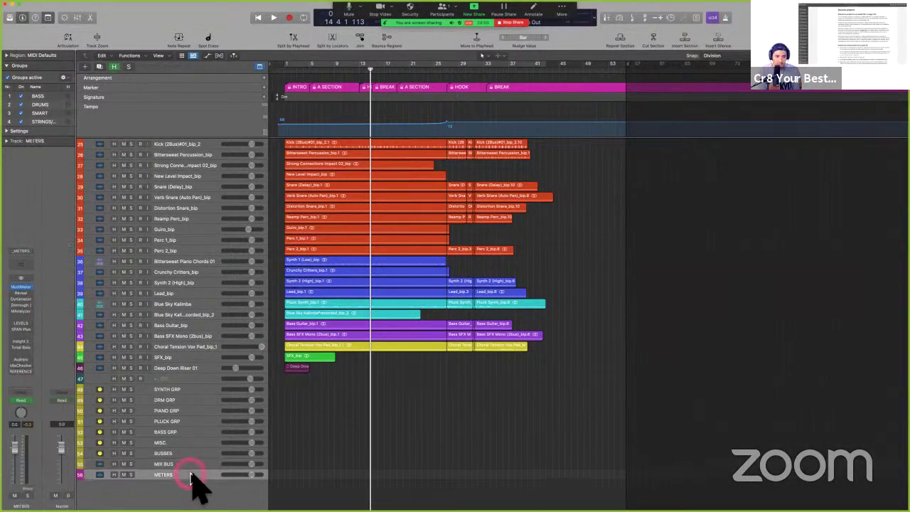
click(71, 477)
click(20, 446)
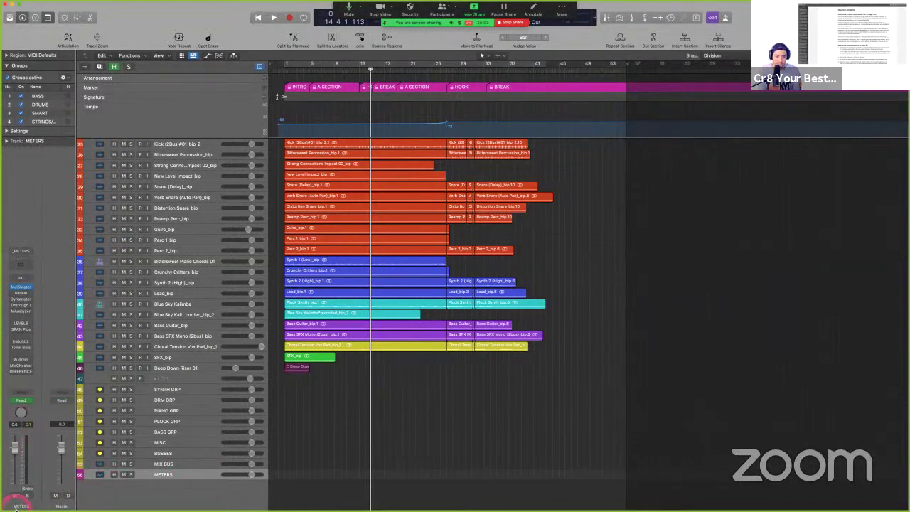
text(T)
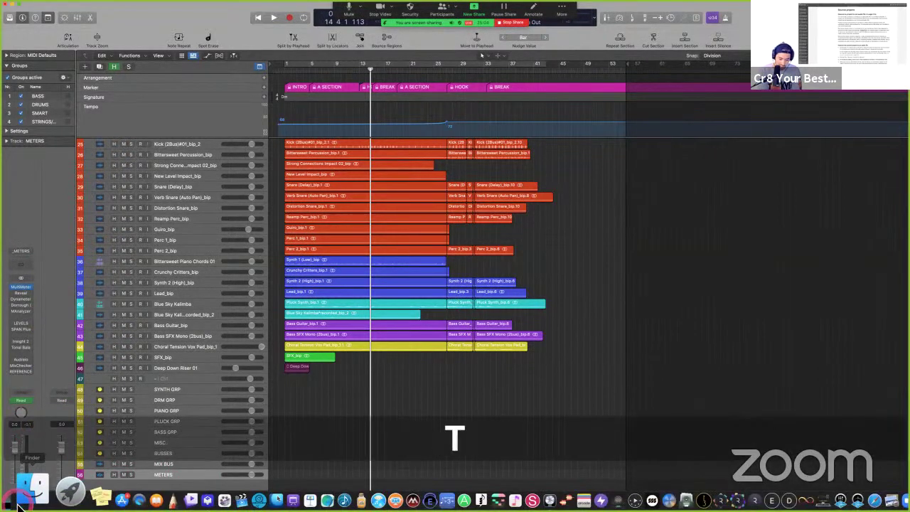
text(ot)
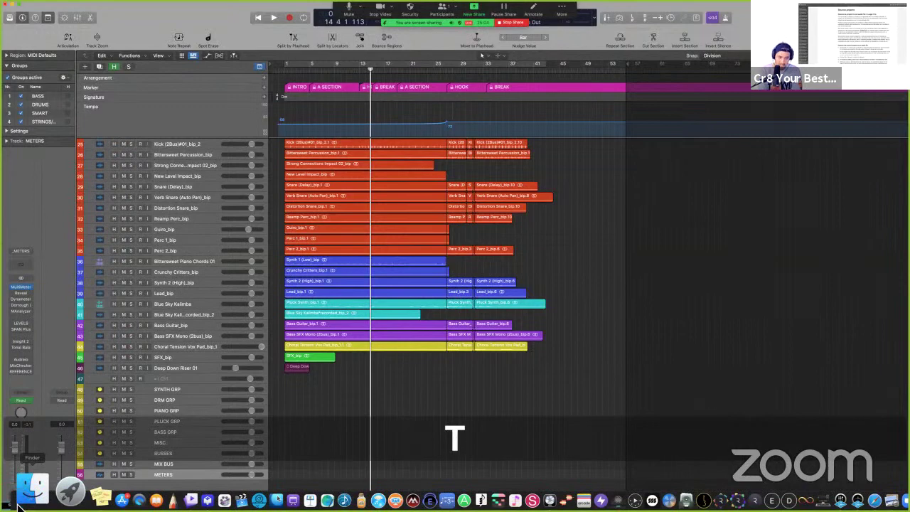
click(34, 324)
click(235, 503)
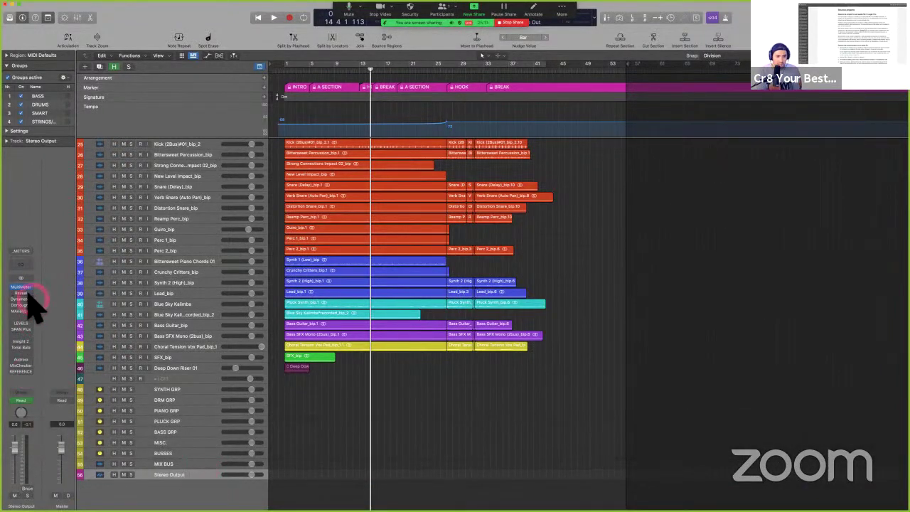
Step: Set the Stereo Output channel strip's format to mono
key(ctrl+alt+super+m)
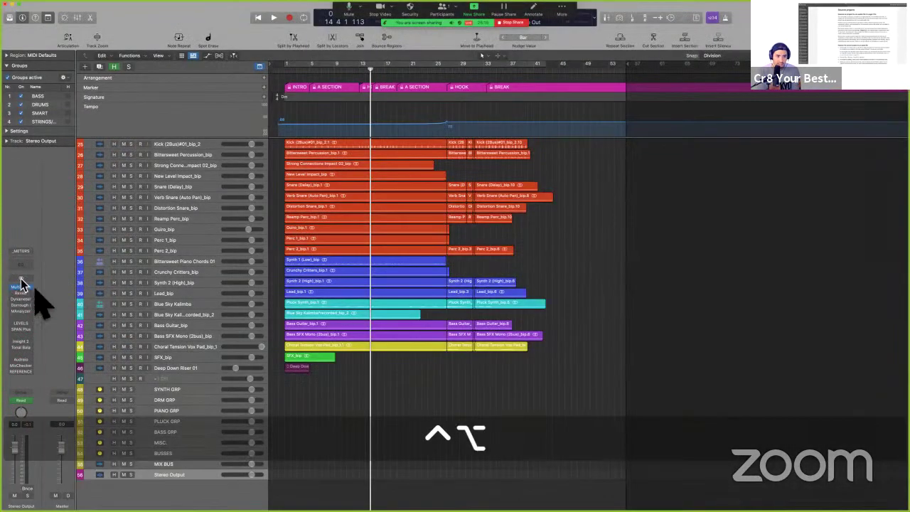
ctrl+alt+click(21, 285)
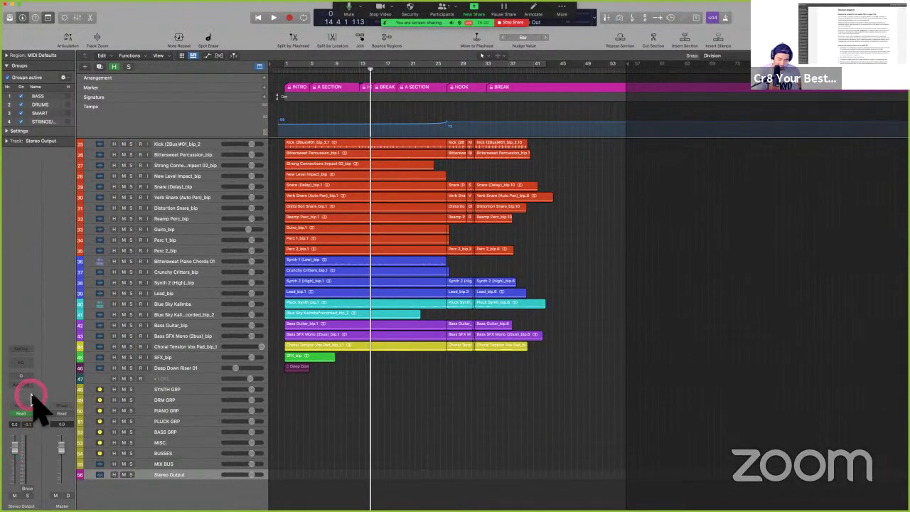
Step: Show the Mixer, examine the Stereo Output and Output 2 channel strips from inserts to faders, and hide the Mixer again
key(x)
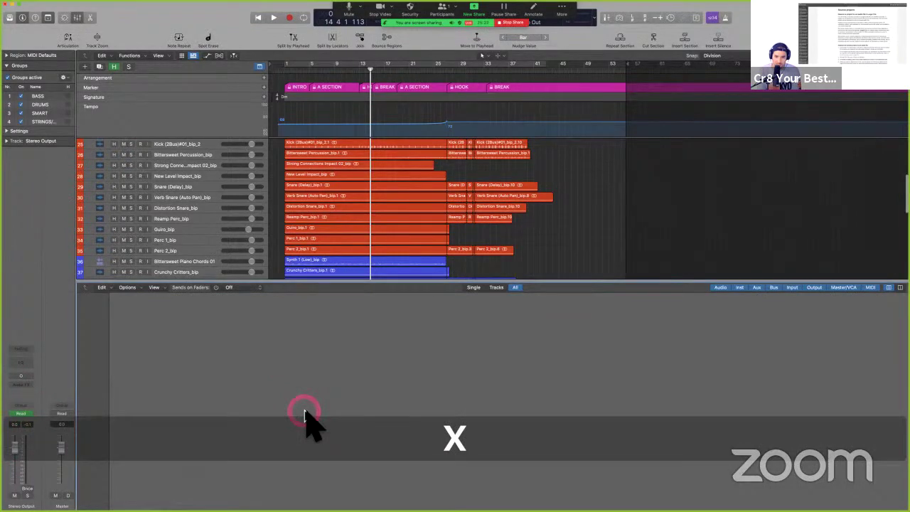
scroll(612, 461, right, 10)
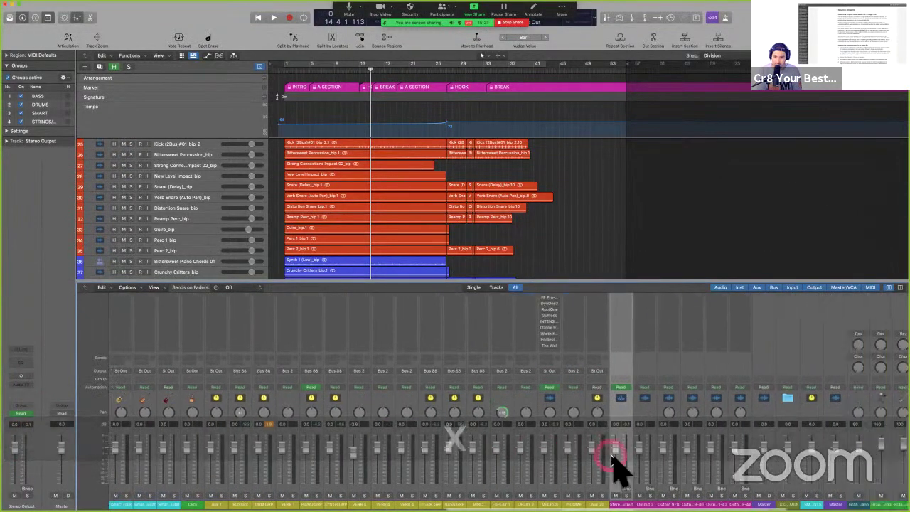
scroll(524, 451, right, 1)
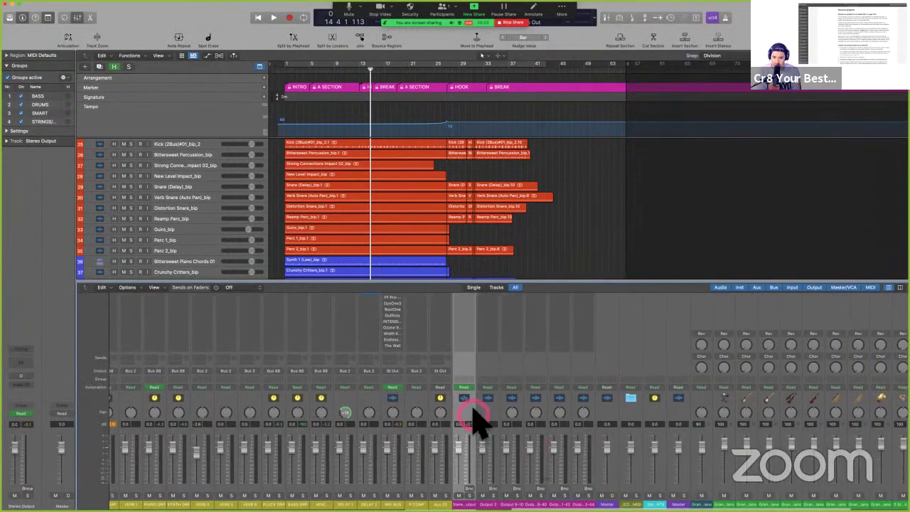
scroll(469, 405, right, 5)
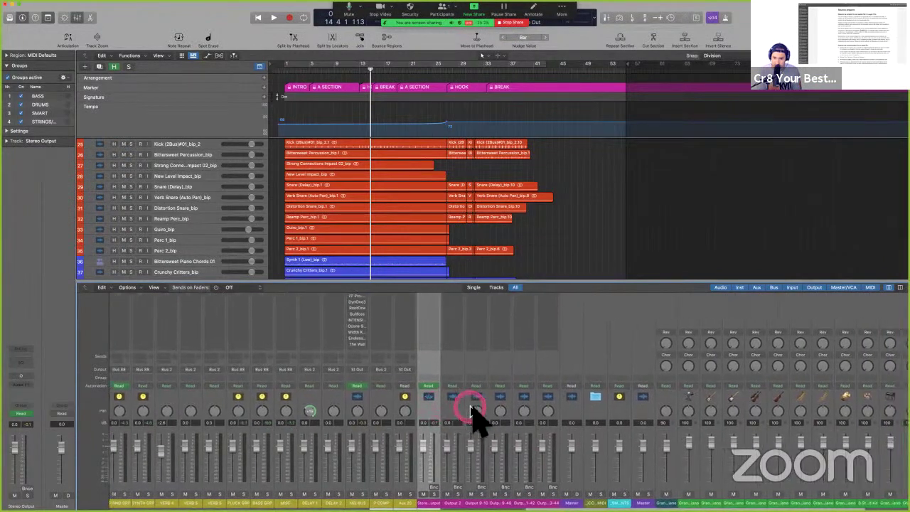
click(425, 408)
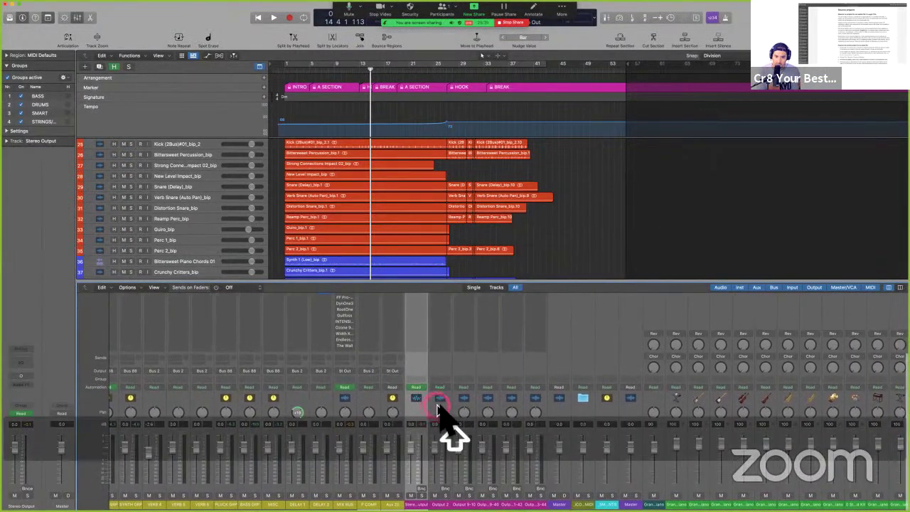
scroll(435, 410, up, 5)
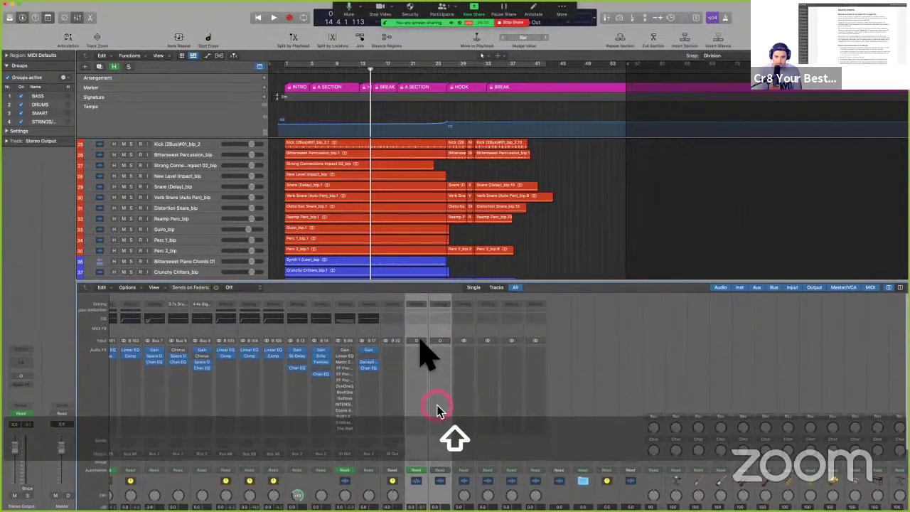
scroll(426, 496, down, 5)
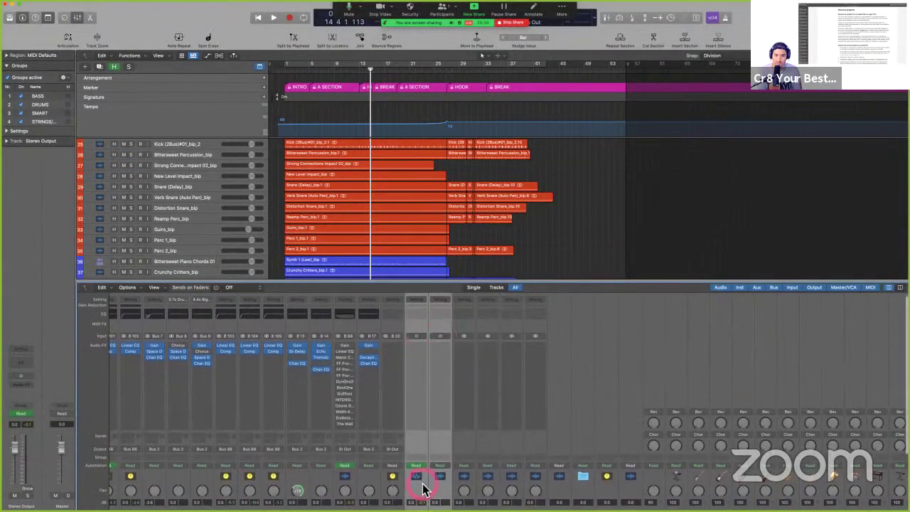
scroll(420, 477, down, 3)
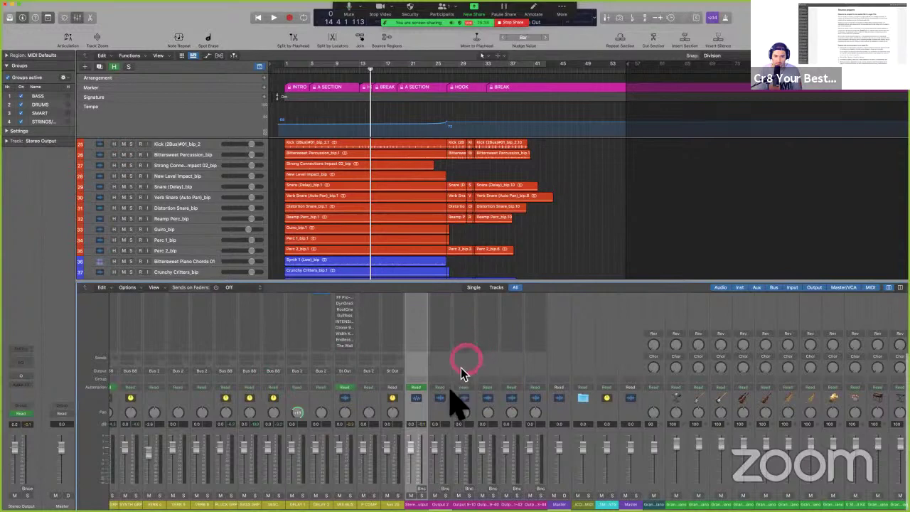
scroll(447, 427, up, 3)
scroll(434, 452, down, 3)
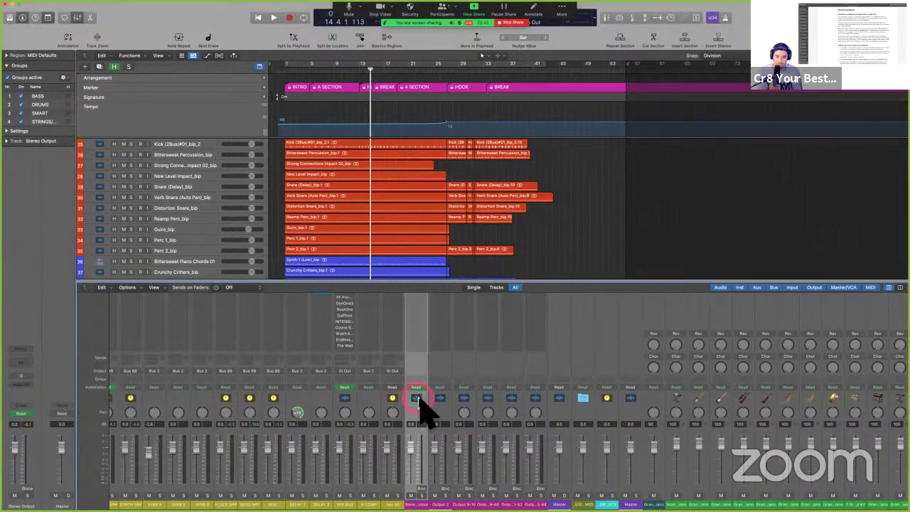
key(x)
click(483, 378)
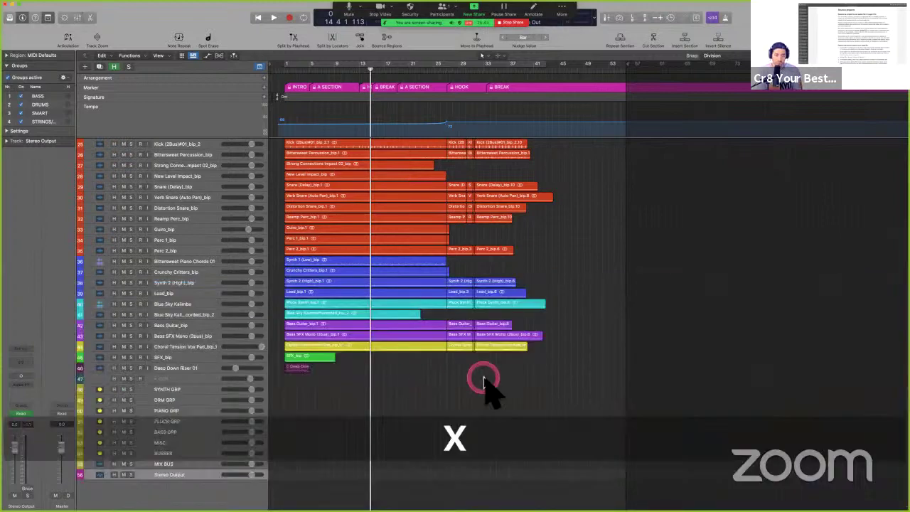
Step: Switch back to the user guide in Preview and read the sentence on mono output channel strips and the paragraph on reusing bounce files
key(super+Tab)
key(super+Tab)
key(super+Tab)
key(super+Tab)
key(super+Tab)
key(super+Tab)
key(super+Tab)
key(super+Tab)
key(super+Tab)
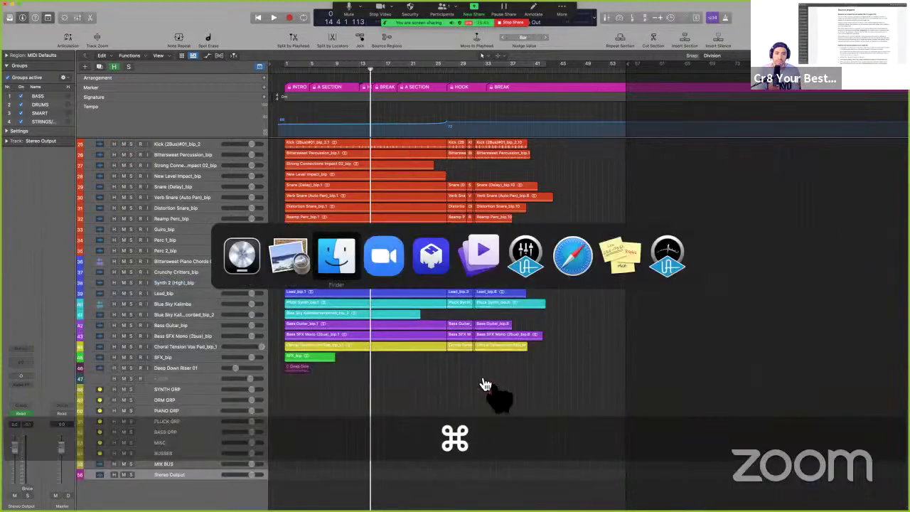
key(super+Tab)
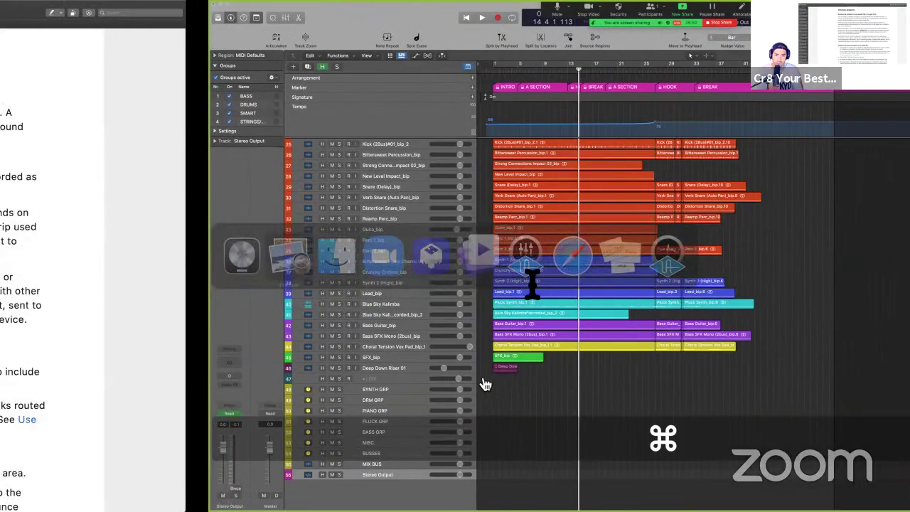
key(super+Tab)
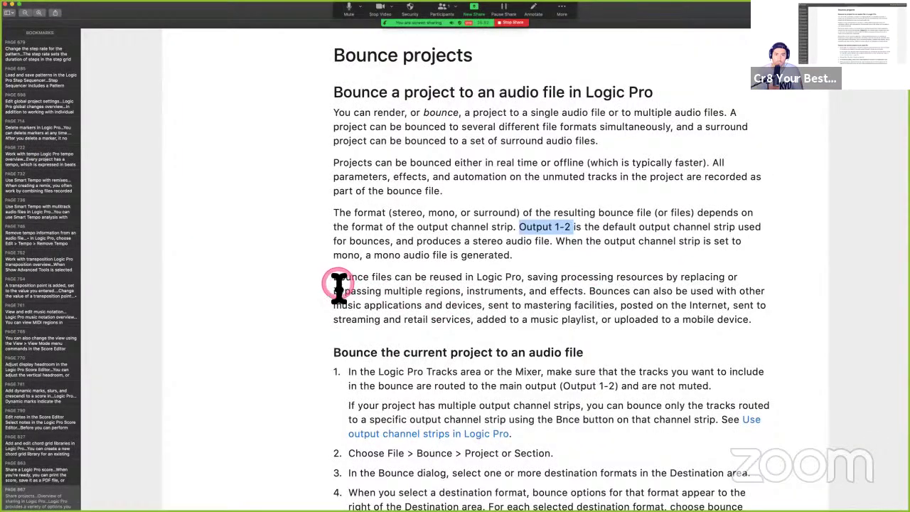
drag(556, 241, 697, 257)
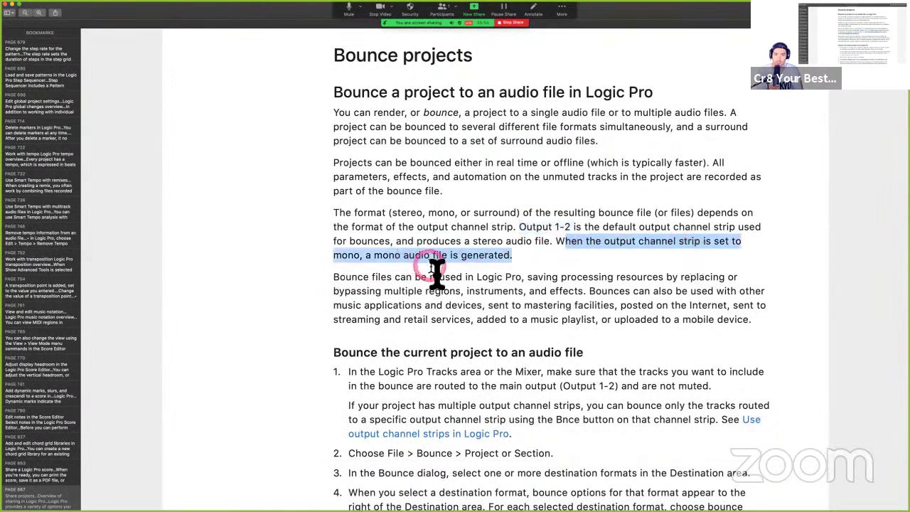
click(466, 280)
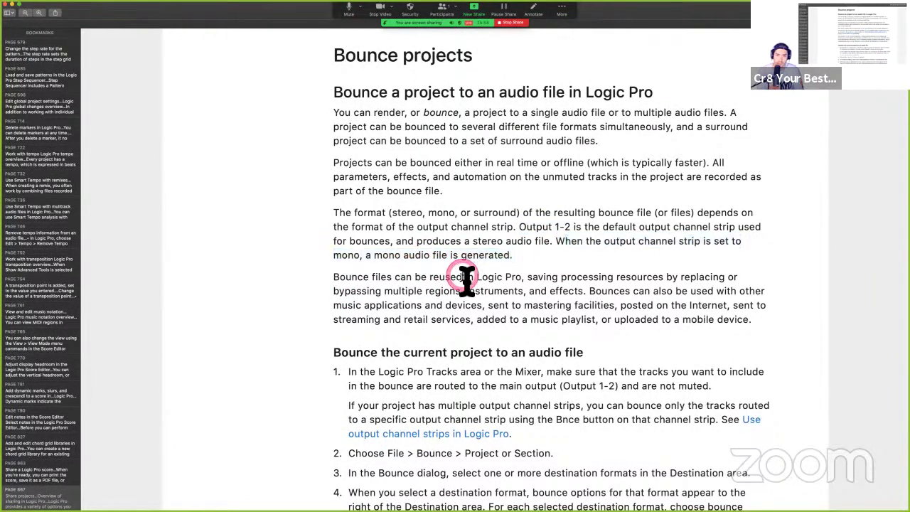
click(438, 381)
Step: Switch to the Logic Pro project and select the MIX BUS track above Stereo Output
key(ctrl+Right)
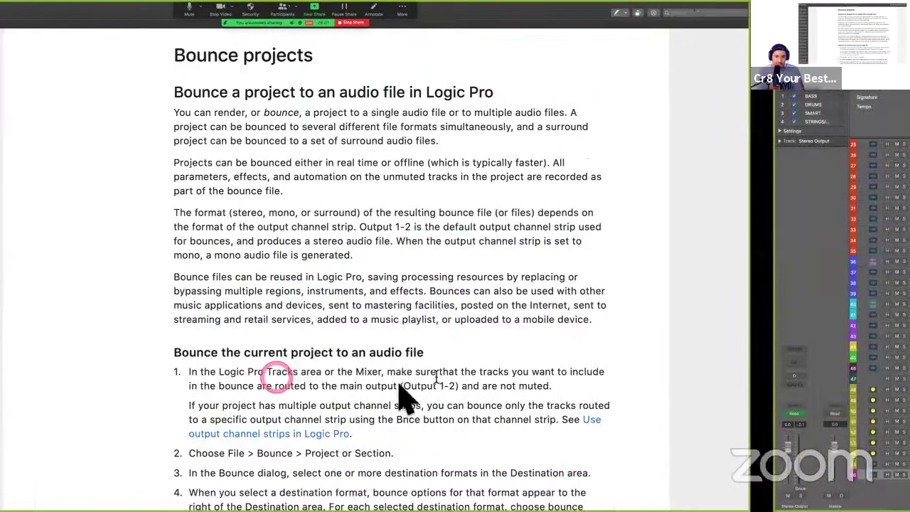
click(268, 471)
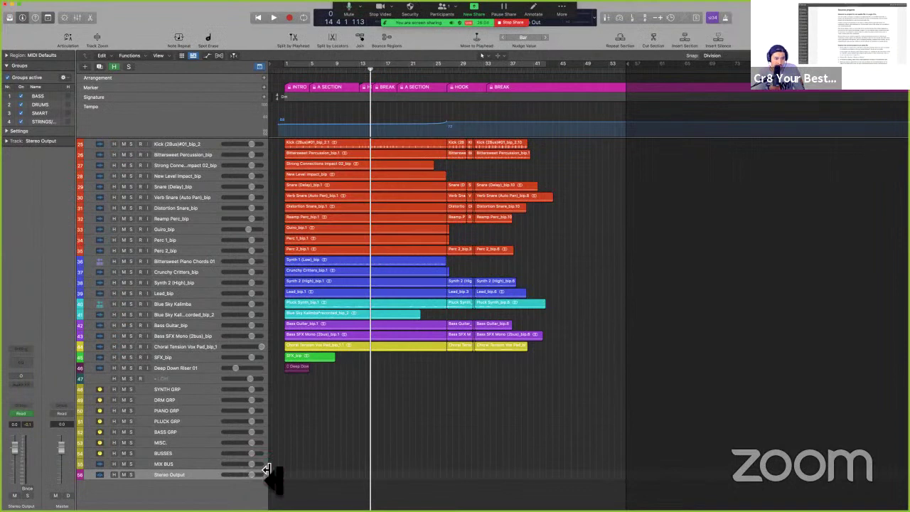
key(Up)
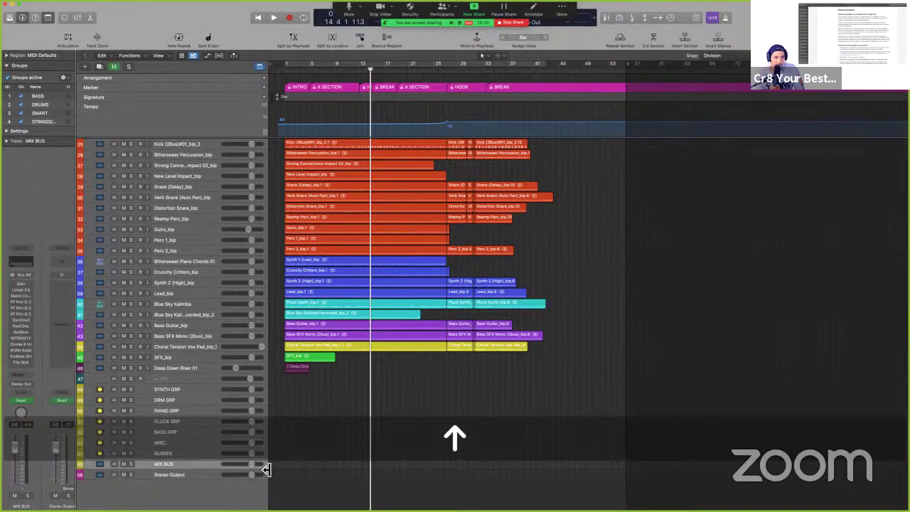
Step: Inspect the available output assignments for the MIX BUS track without changing them, and select the Stereo Output track
click(192, 469)
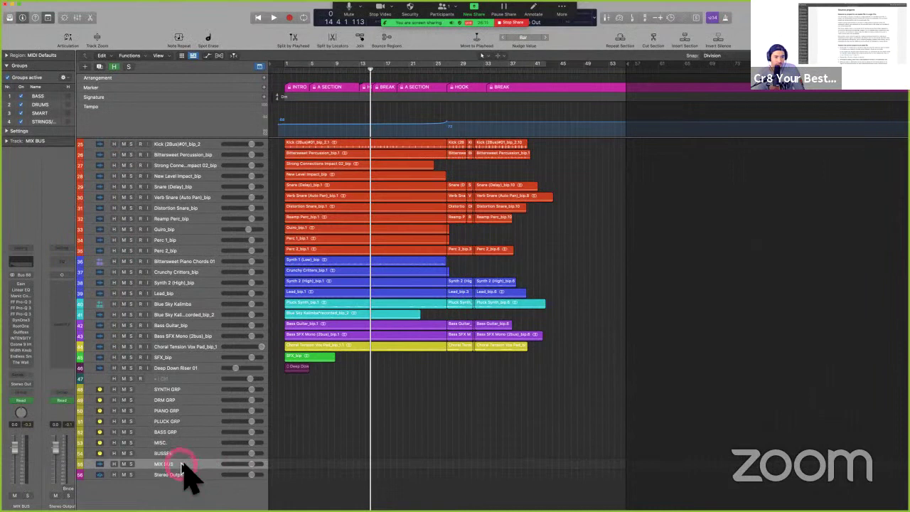
click(26, 384)
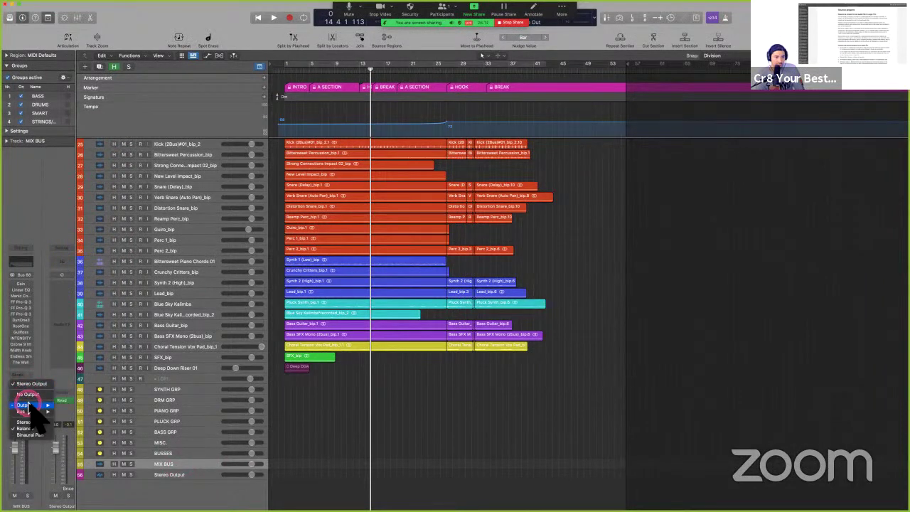
mouse_move(28, 404)
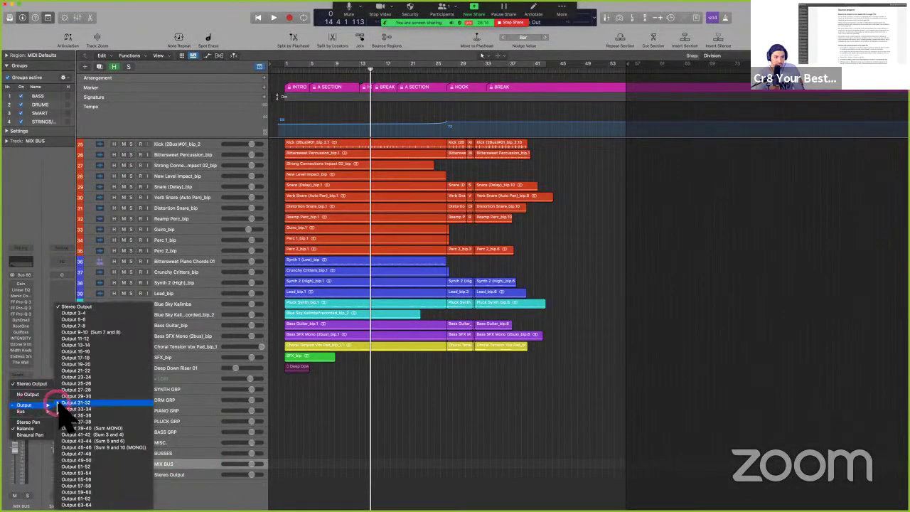
click(192, 391)
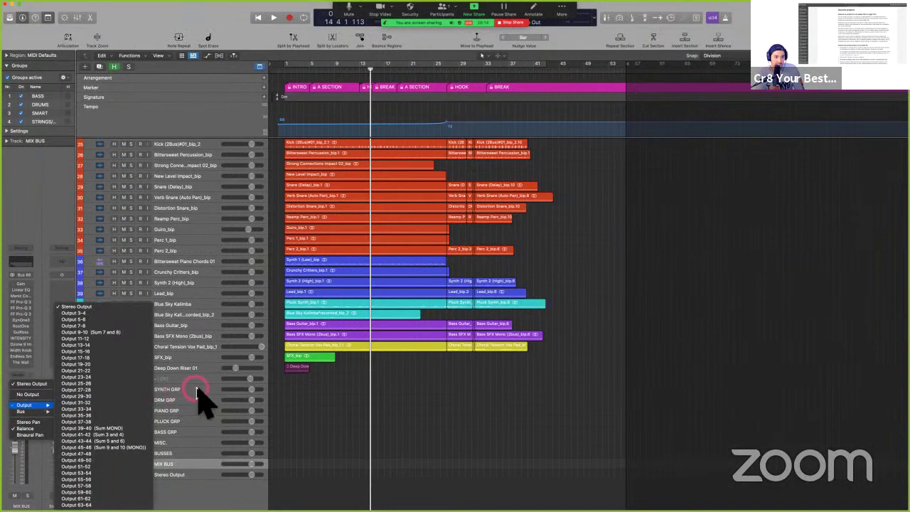
click(199, 476)
click(52, 418)
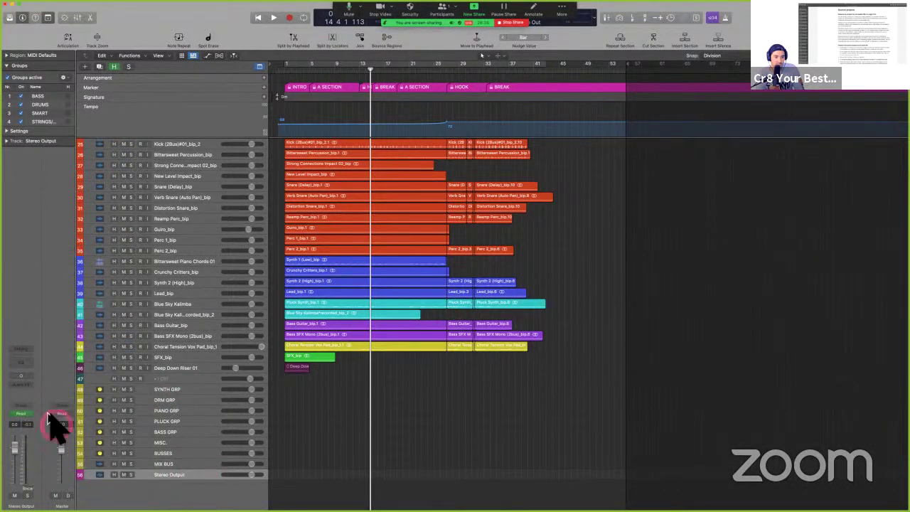
click(162, 481)
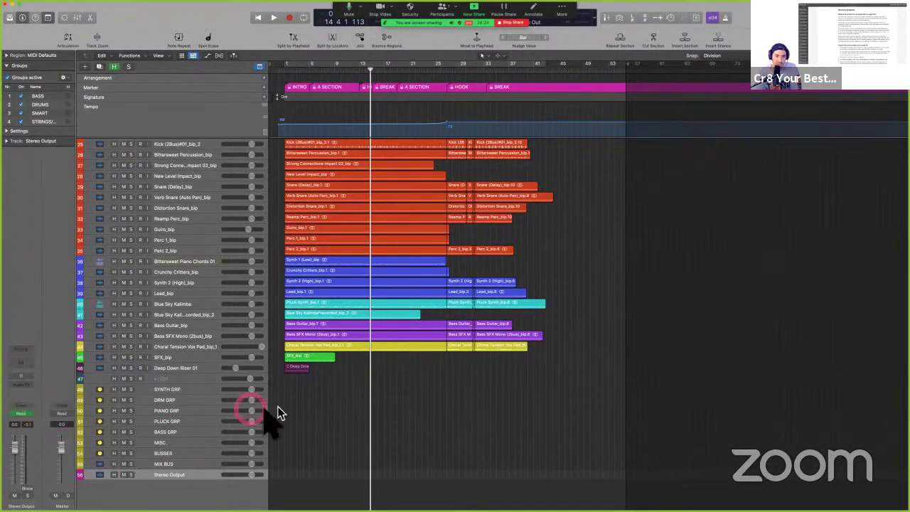
Step: Solo the Stereo Output track and play the project briefly from about bar 5
key(Return)
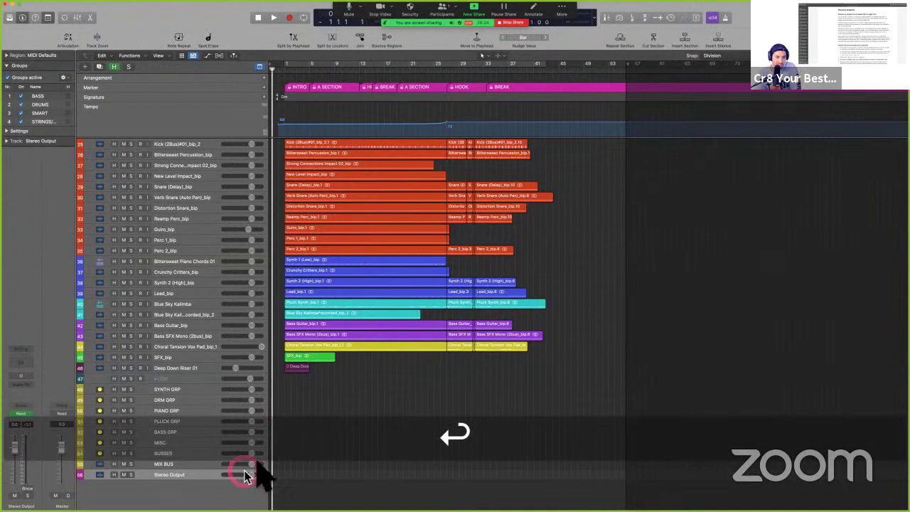
click(131, 474)
click(327, 359)
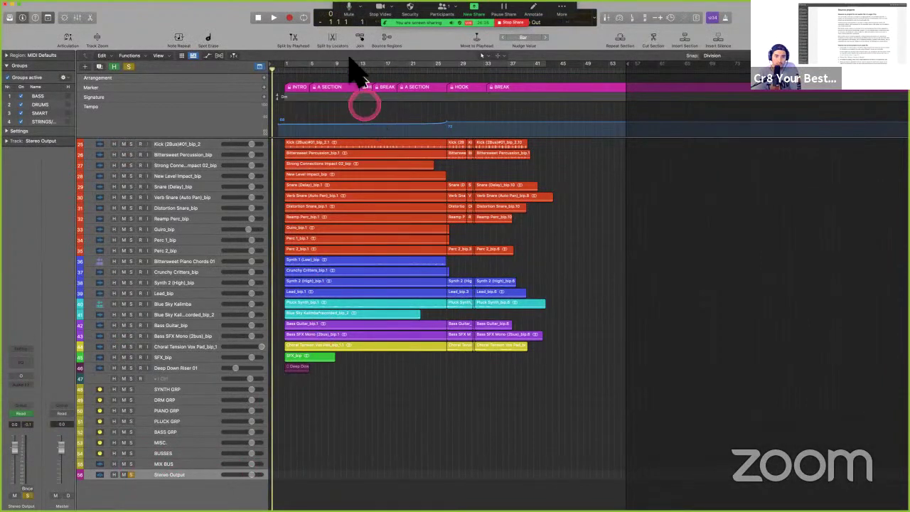
click(315, 65)
key(space)
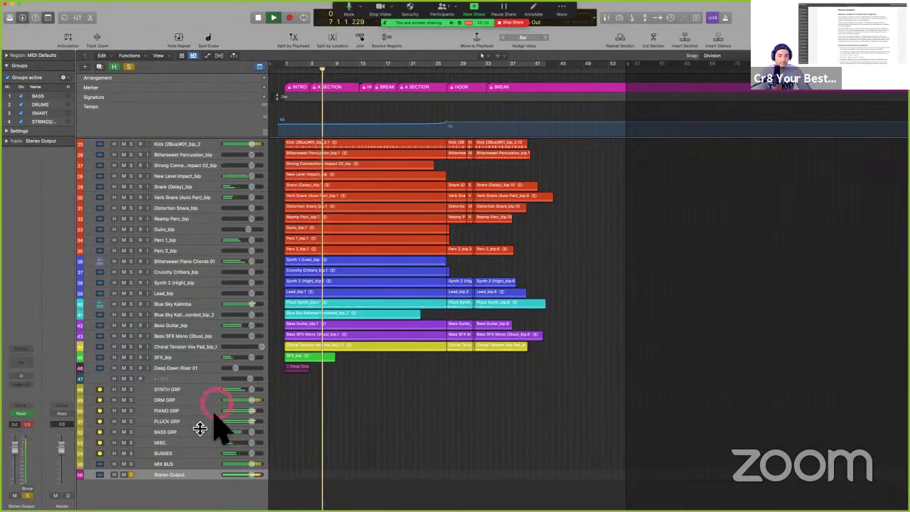
key(space)
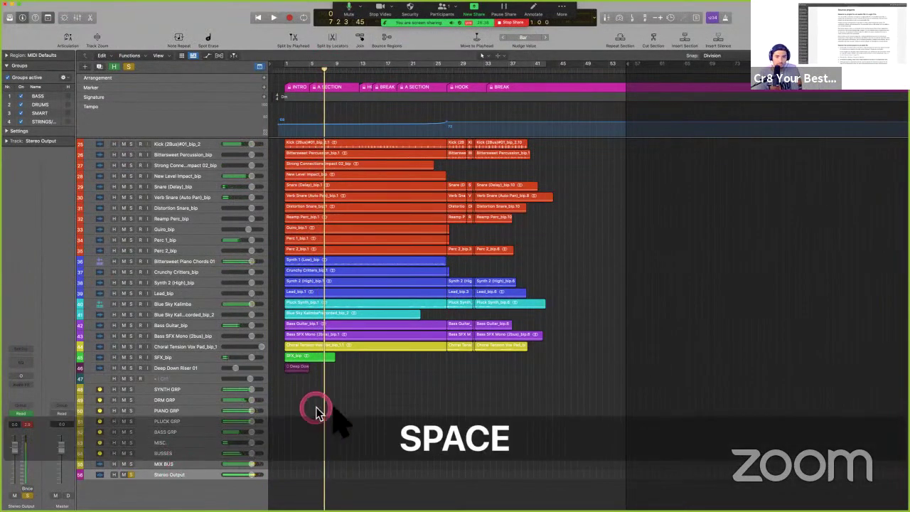
Step: Select all regions, enable a cycle range around them, and shorten its end to about bar 45
key(super+a)
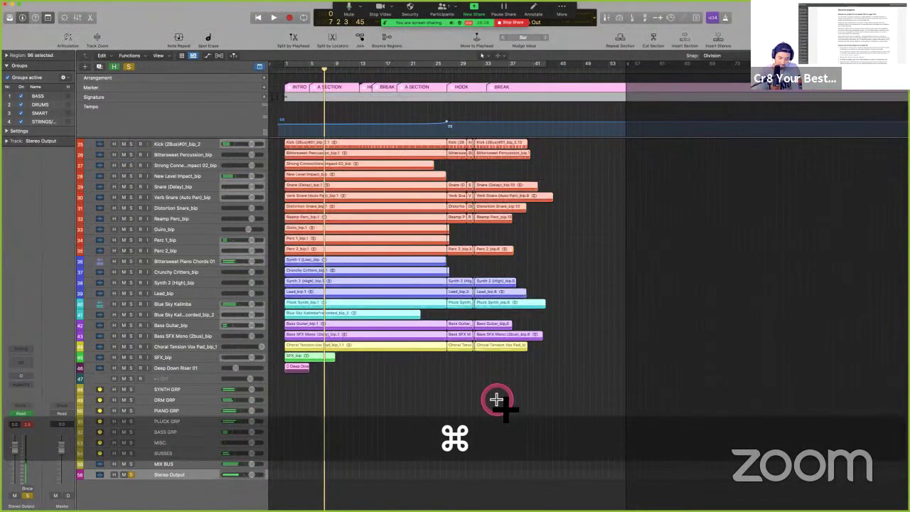
scroll(497, 401, up, 5)
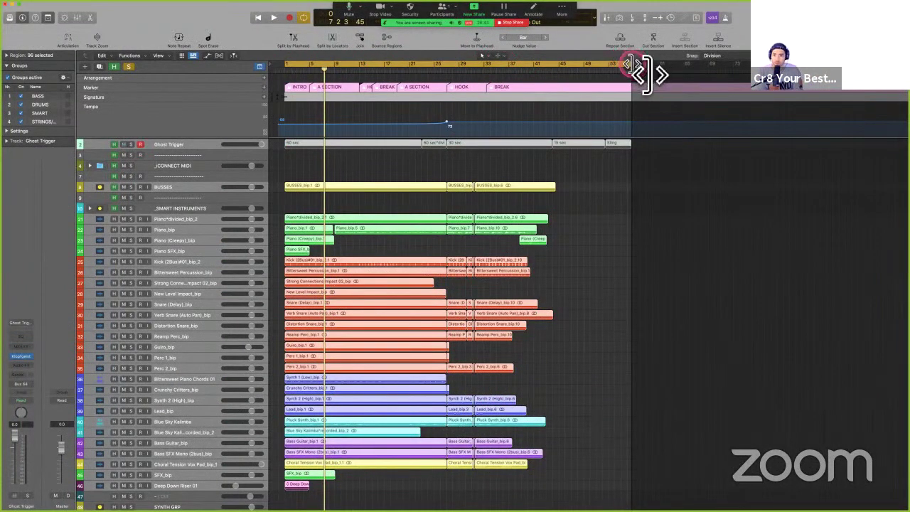
drag(638, 71, 577, 82)
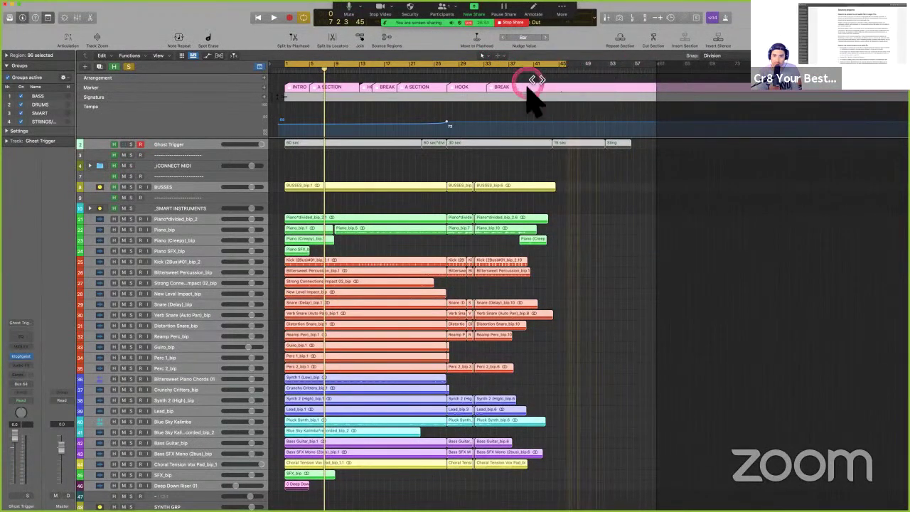
Step: Using the Stereo Output volume automation as reference, end the cycle range at its fade-out, 43 1 2 88, and hide automation again
scroll(523, 375, down, 5)
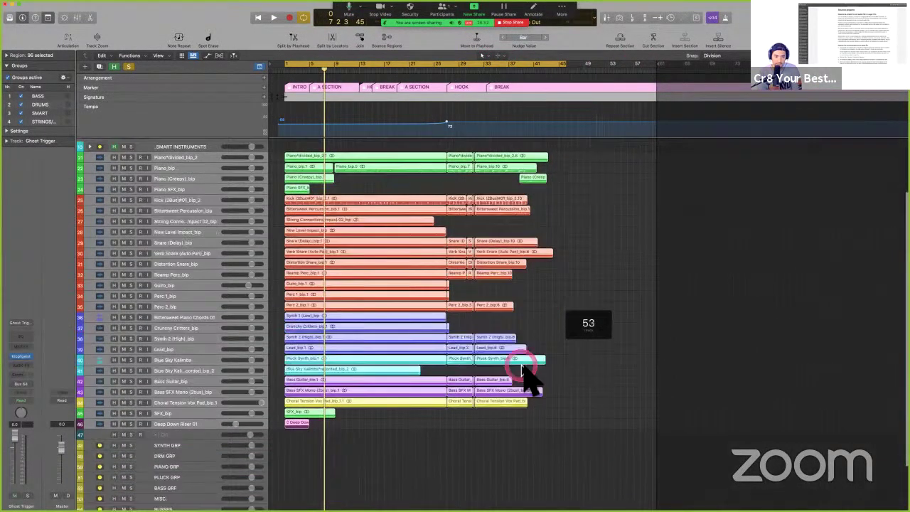
scroll(523, 376, down, 3)
key(a)
scroll(523, 373, down, 5)
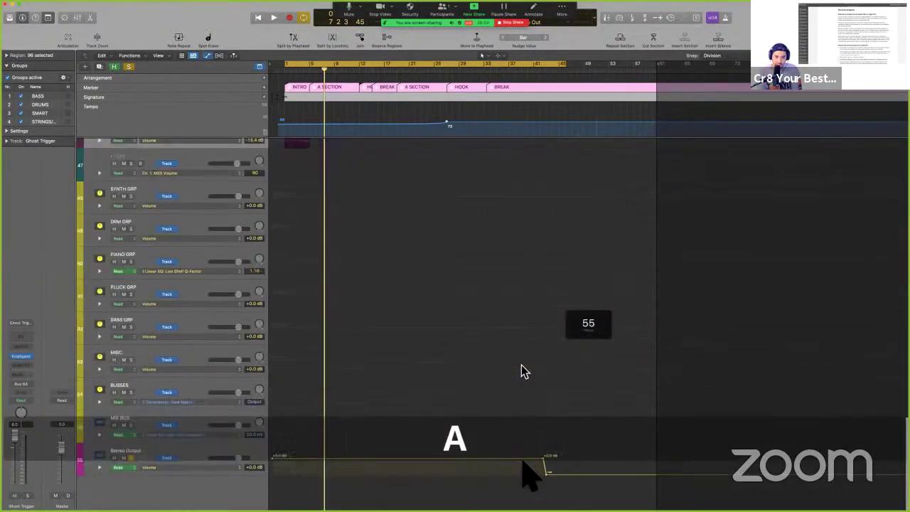
drag(572, 65, 553, 71)
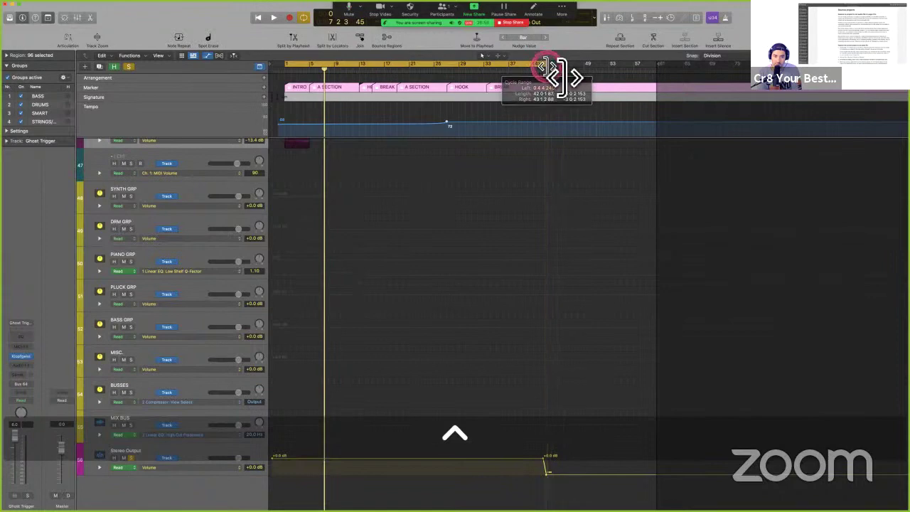
key(a)
Step: Start a bounce of the cycle range with MP3 as the only destination, in Offline mode
click(343, 418)
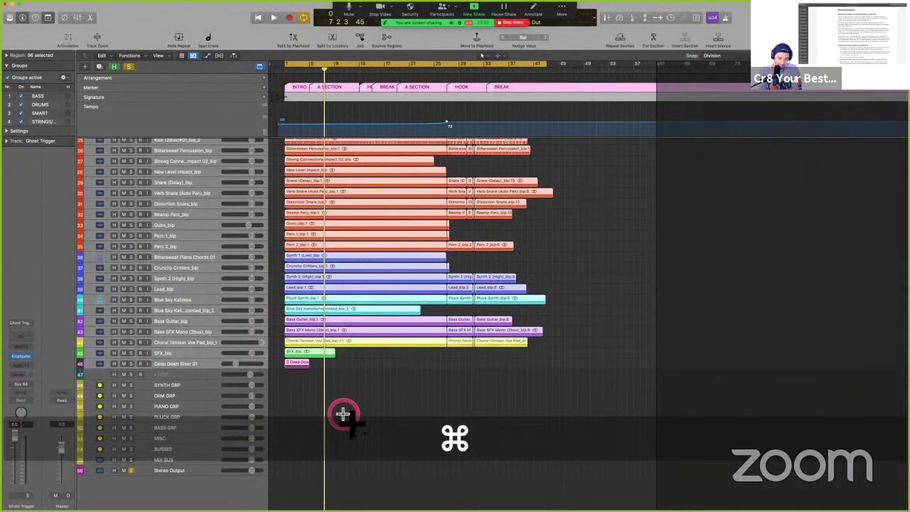
key(super+b)
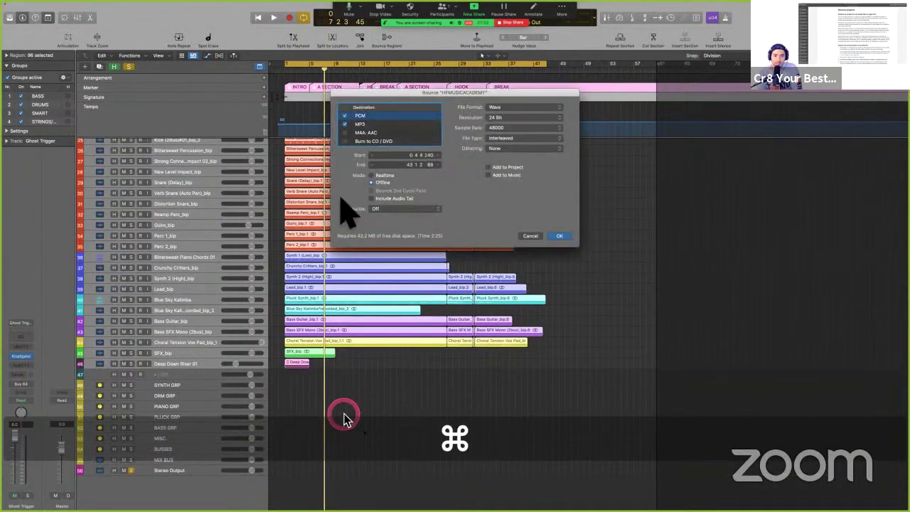
click(360, 124)
click(372, 183)
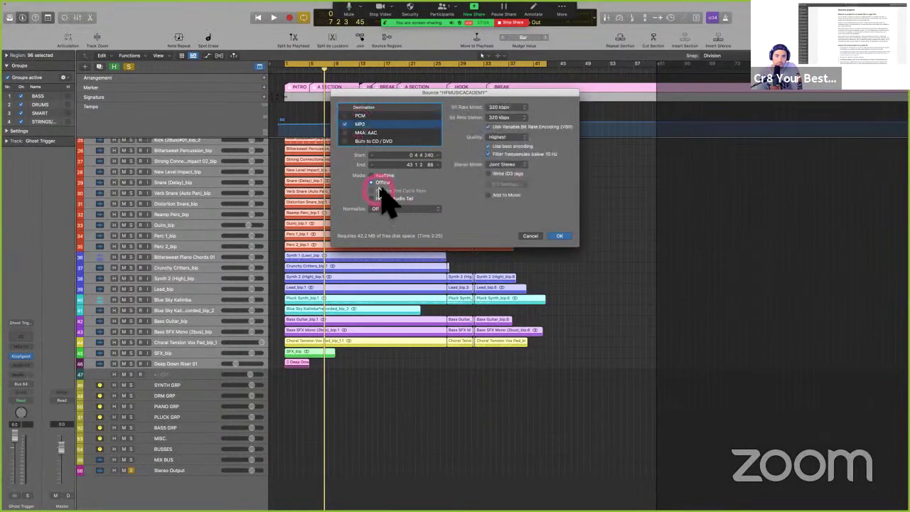
Step: Bounce the project to the Desktop under the file name MONO TEST
click(559, 237)
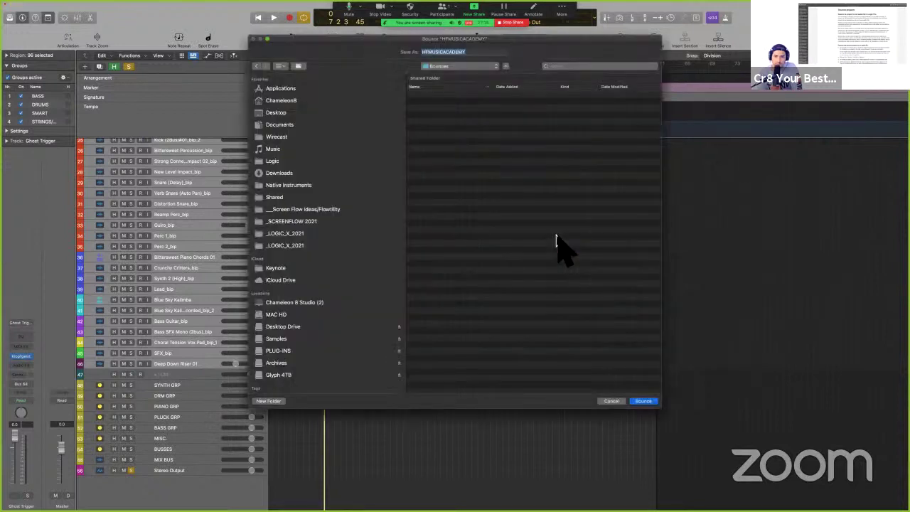
text(MONO TEST)
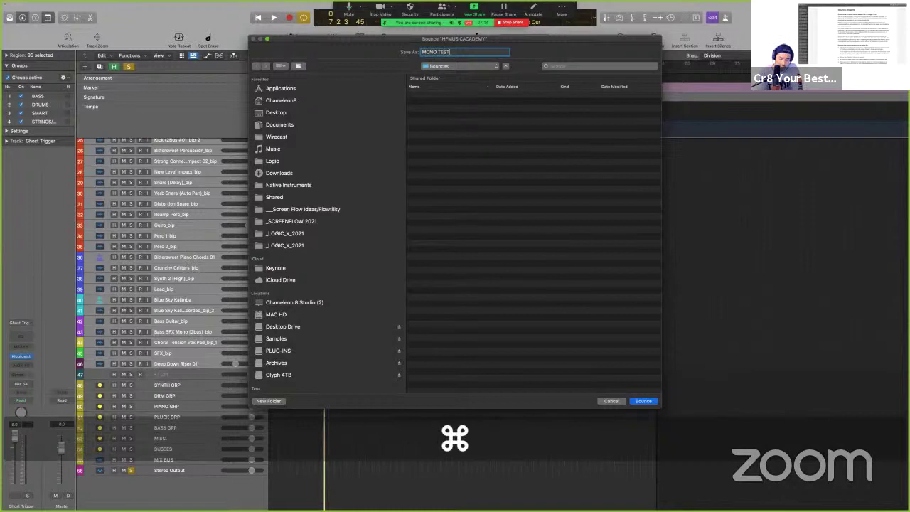
key(super+d)
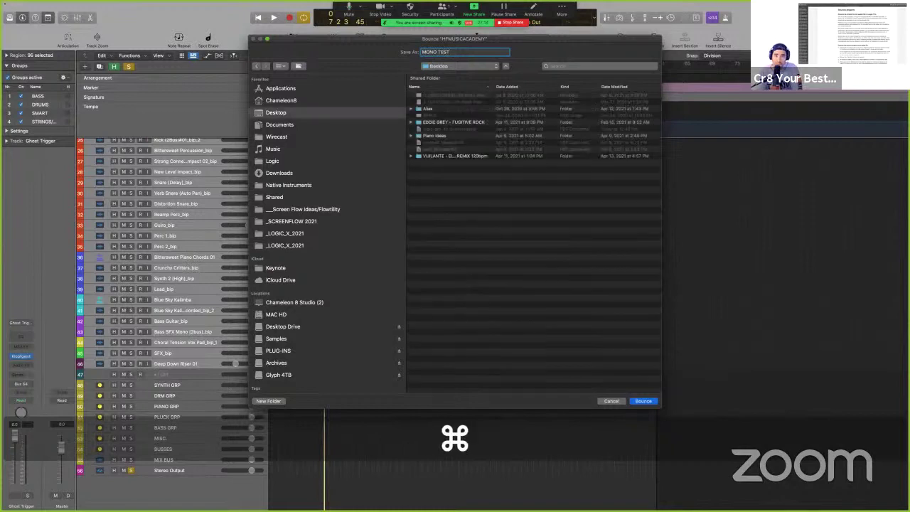
key(Return)
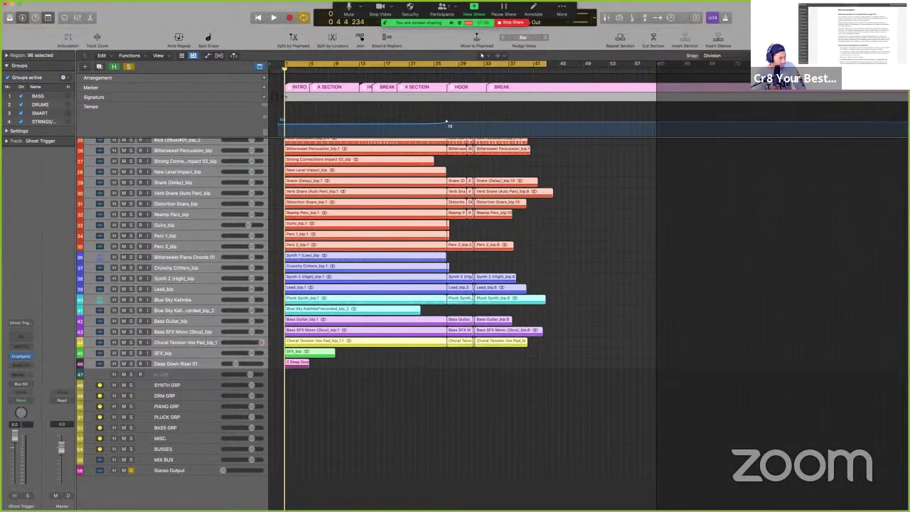
Step: Import the MONO TEST bounce onto a new audio track and move that track directly below Deep Down Riser 01
drag(85, 359, 279, 490)
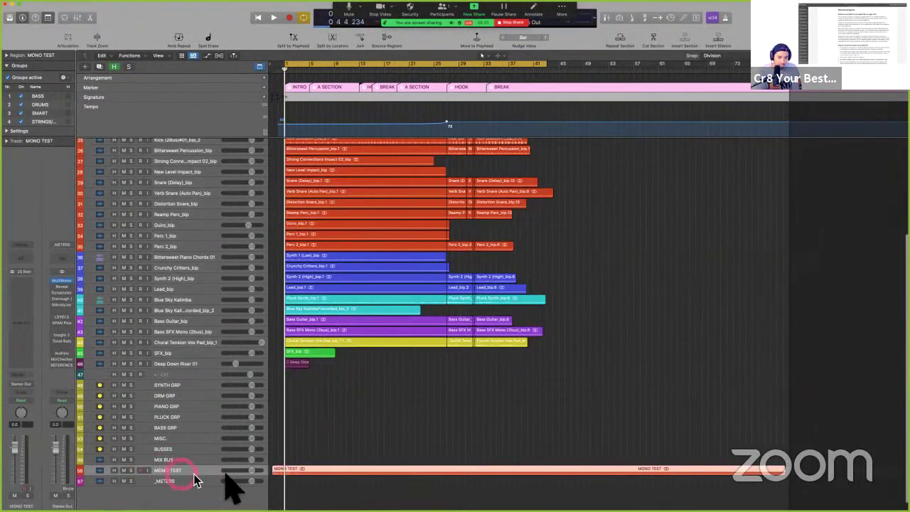
drag(212, 473, 213, 376)
Step: Zoom in on the MONO TEST region and compare the waveforms of its two channels along the intro
scroll(321, 426, up, 1)
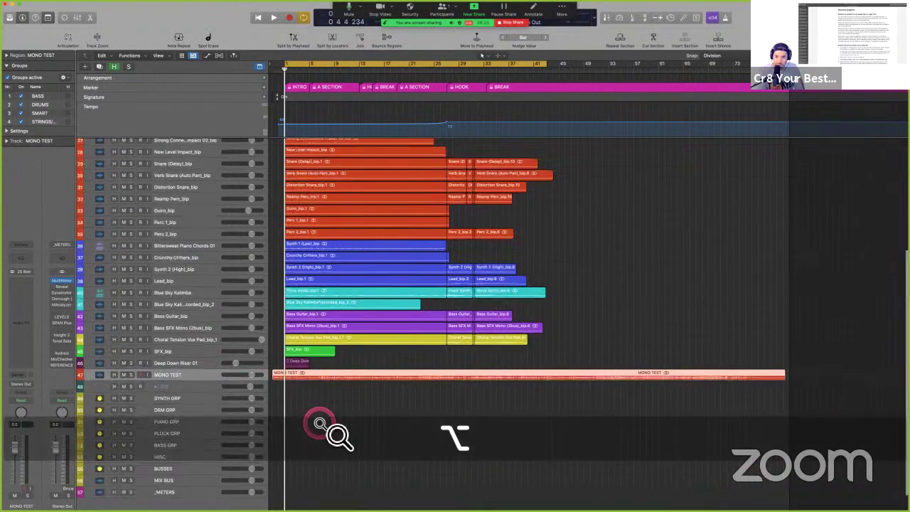
scroll(321, 427, up, 4)
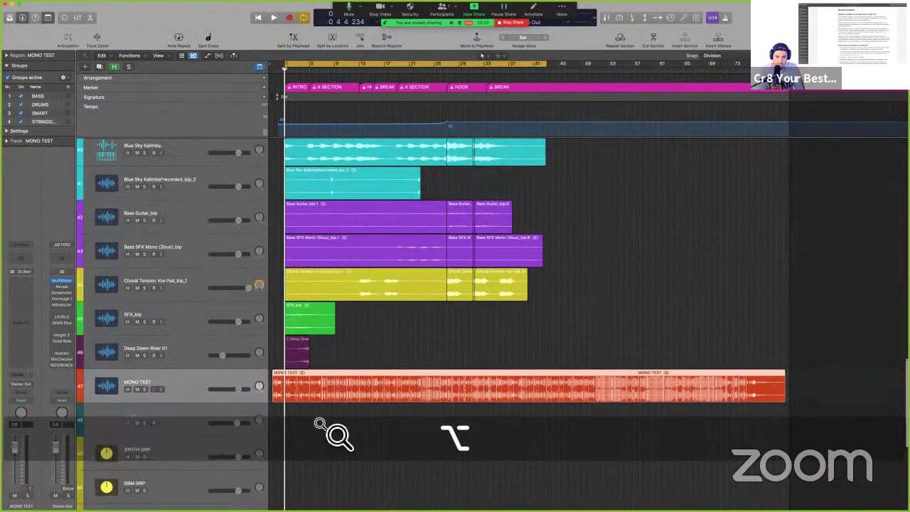
scroll(321, 426, up, 8)
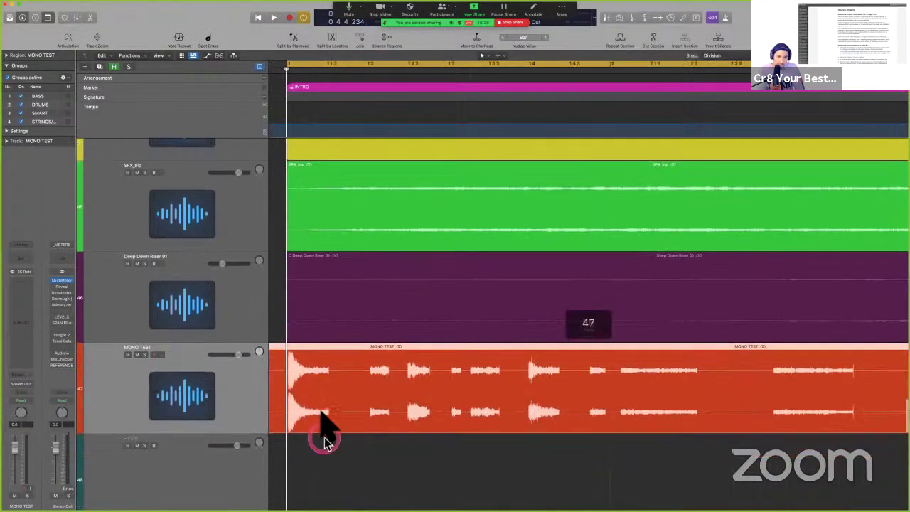
scroll(322, 412, down, 4)
scroll(317, 369, up, 5)
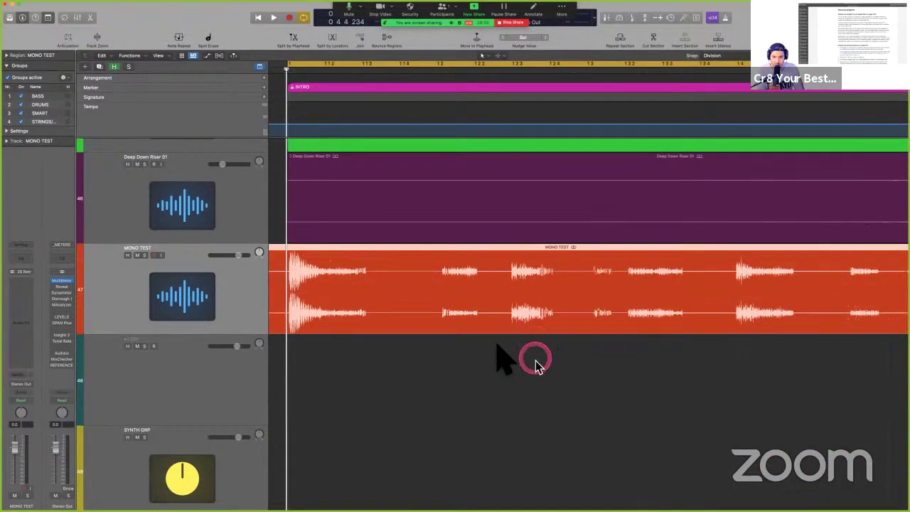
scroll(528, 364, up, 3)
scroll(528, 364, right, 1)
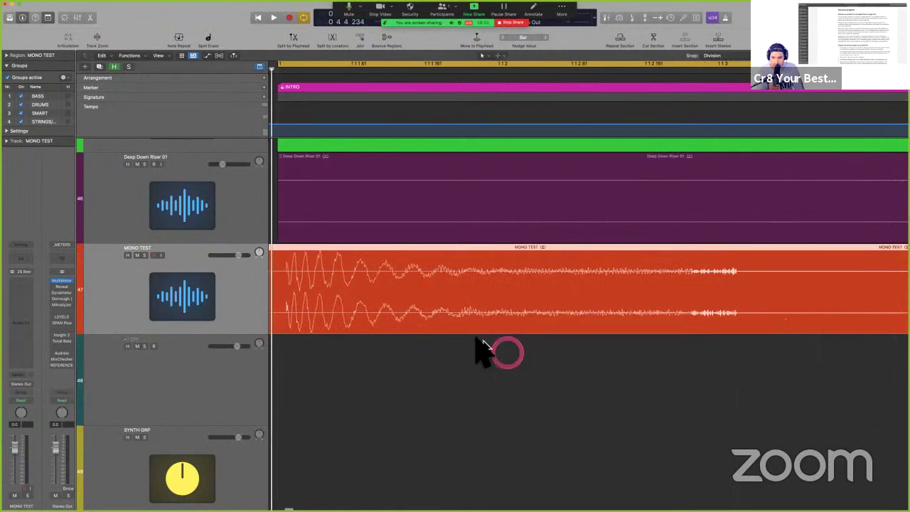
scroll(487, 305, right, 5)
scroll(531, 348, up, 4)
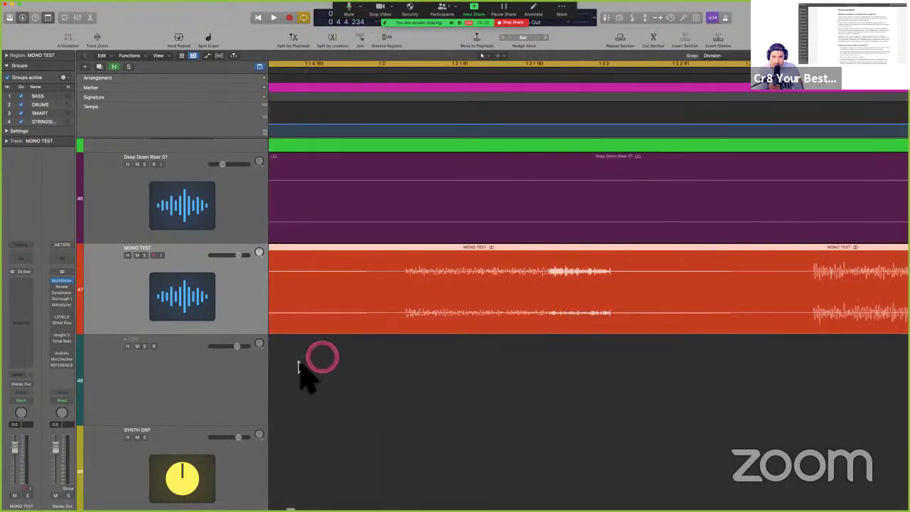
scroll(300, 372, down, 5)
Step: Solo the MONO TEST track, pull its volume fully down, and play from bar 1 while raising it to about -13.4 dB
click(145, 254)
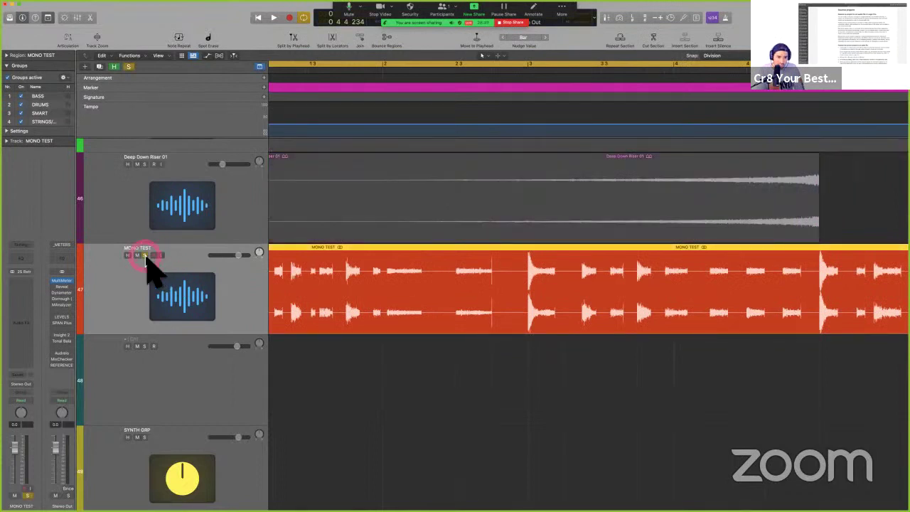
drag(16, 443, 15, 478)
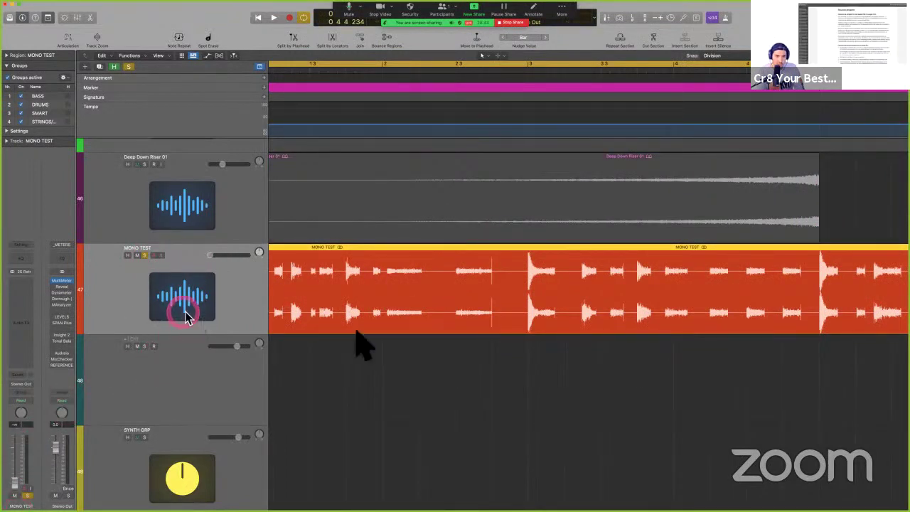
scroll(361, 346, left, 5)
key(super+Left)
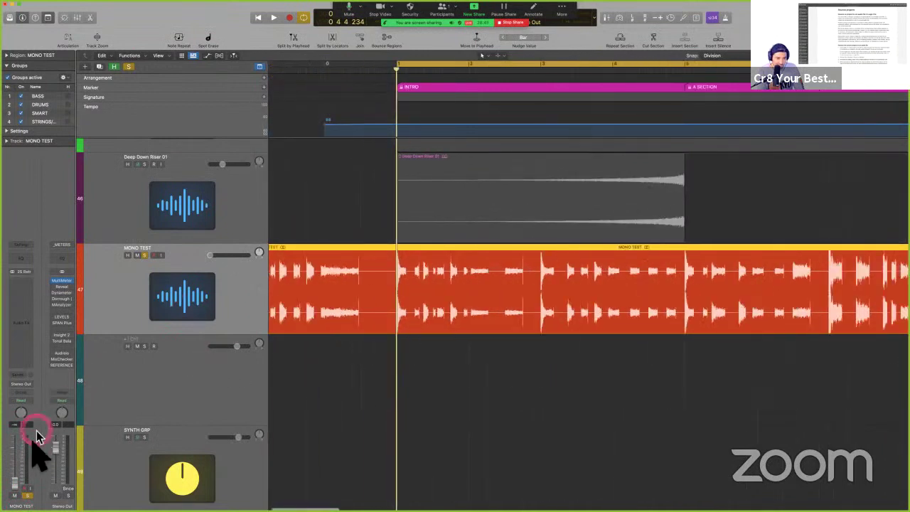
click(25, 440)
key(space)
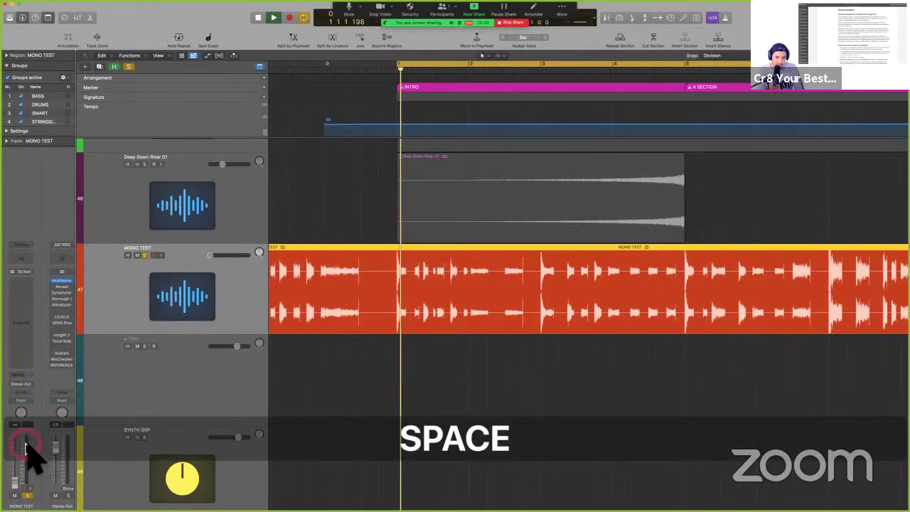
drag(16, 489, 15, 465)
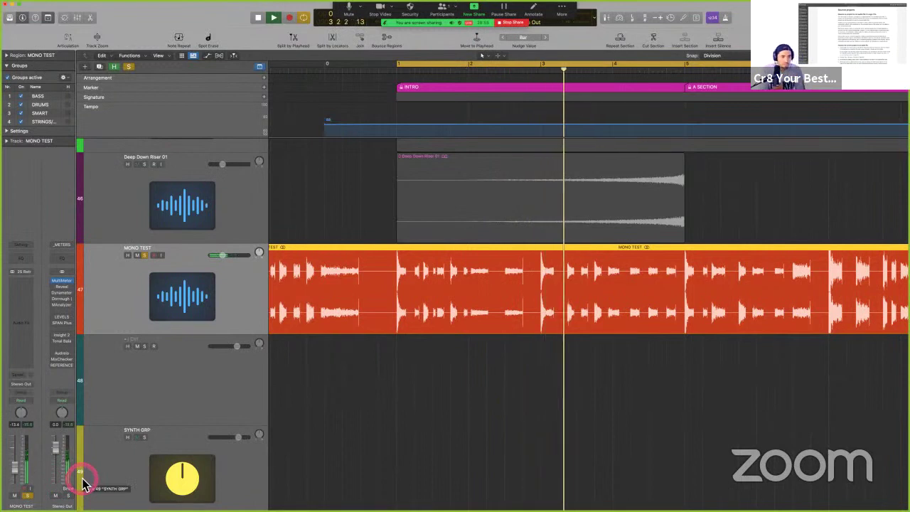
Step: Stop playback, turn off solo on the MONO TEST track, and shrink the track heights to fit more tracks
key(space)
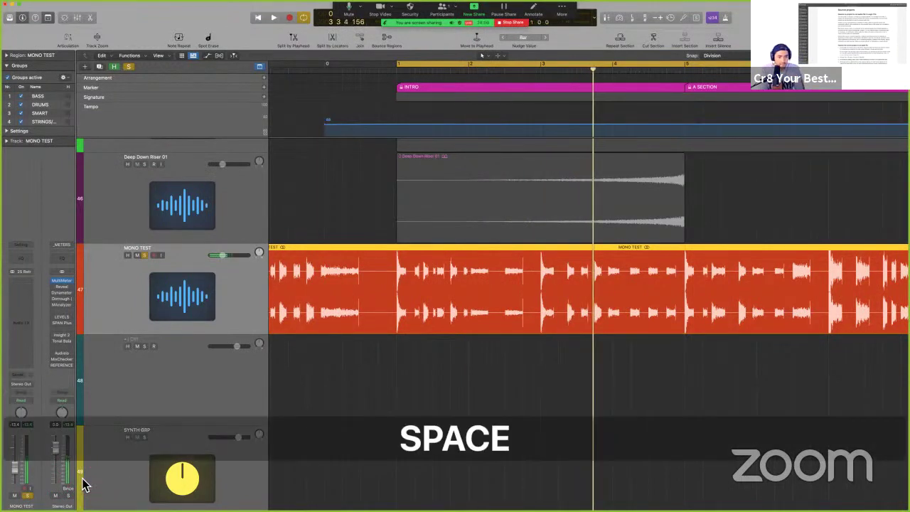
click(144, 255)
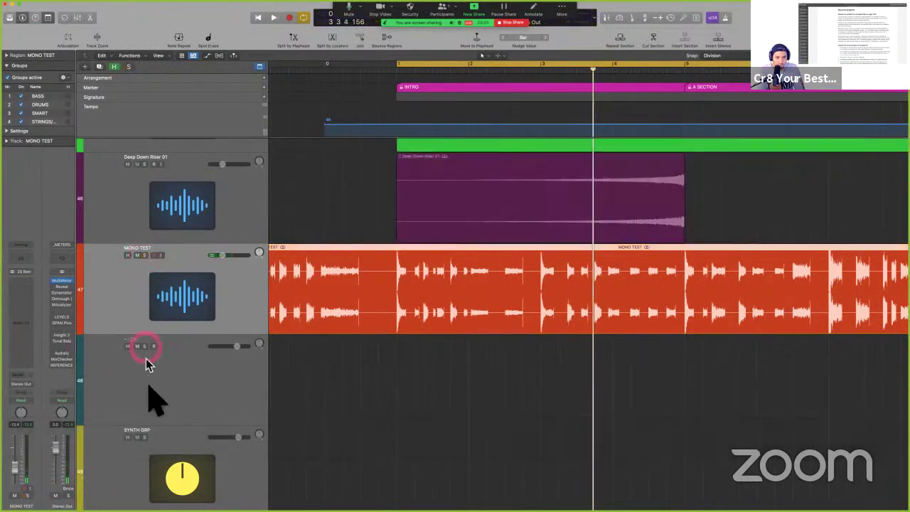
scroll(146, 385, down, 10)
scroll(145, 386, down, 4)
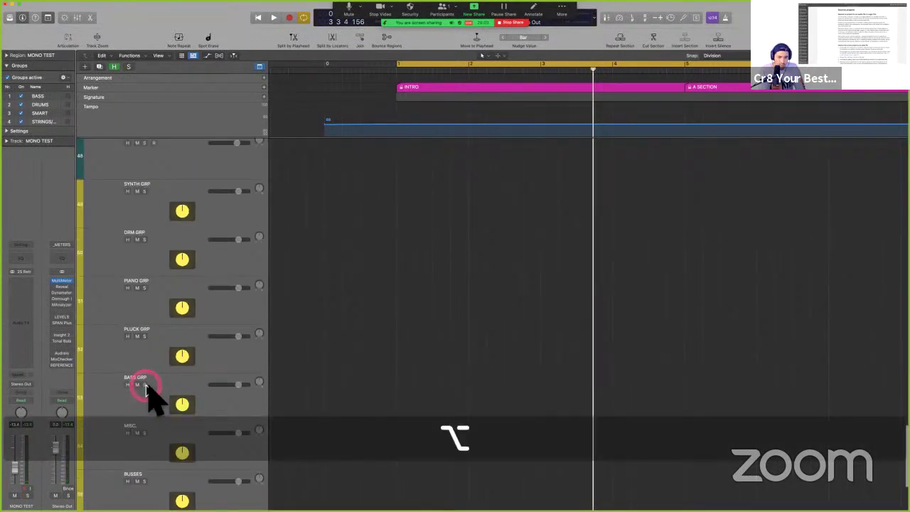
scroll(146, 385, down, 6)
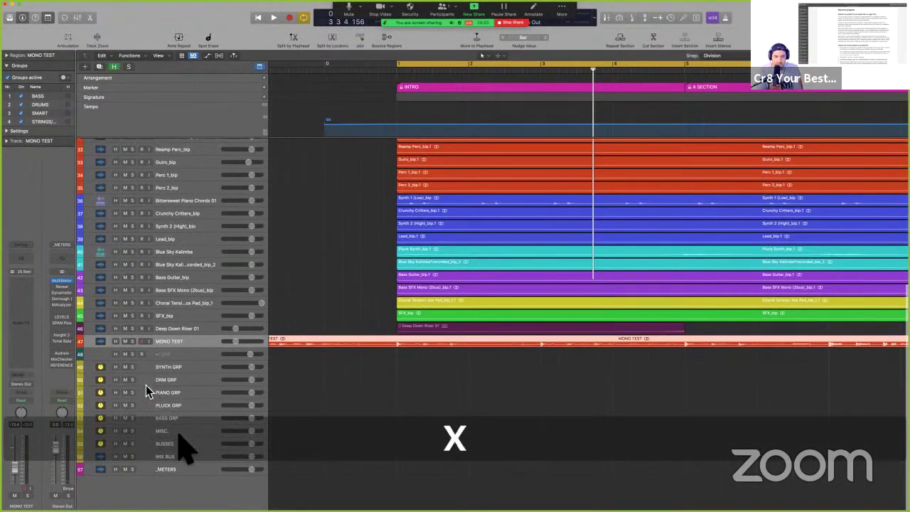
Step: Show the mixer and switch the Stereo Out channel strip's format to mono
key(x)
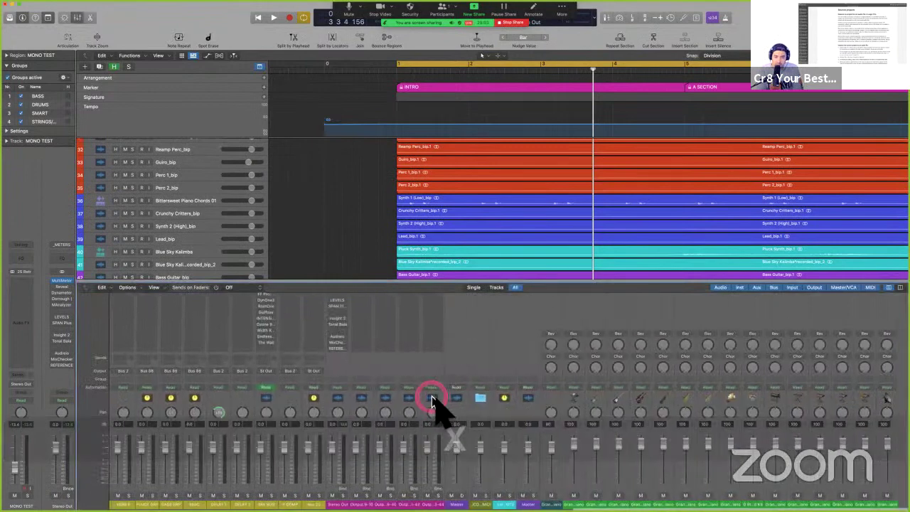
click(371, 398)
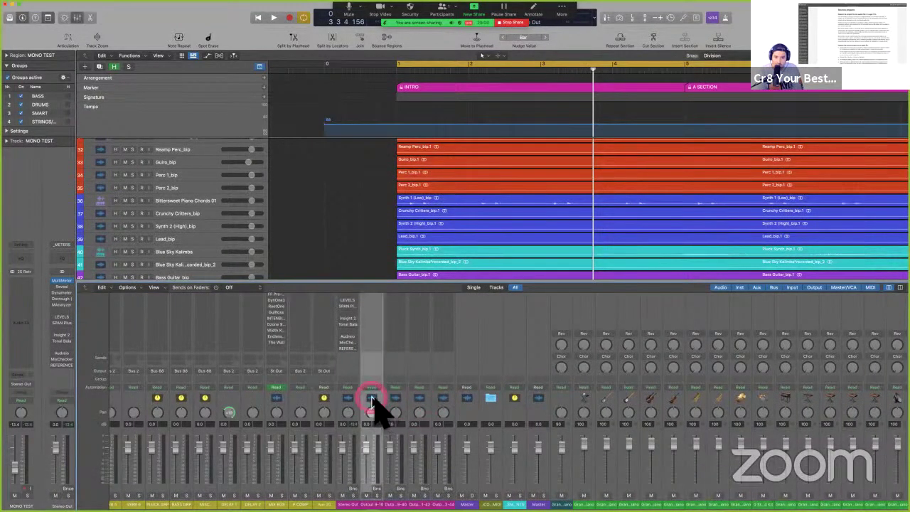
click(349, 402)
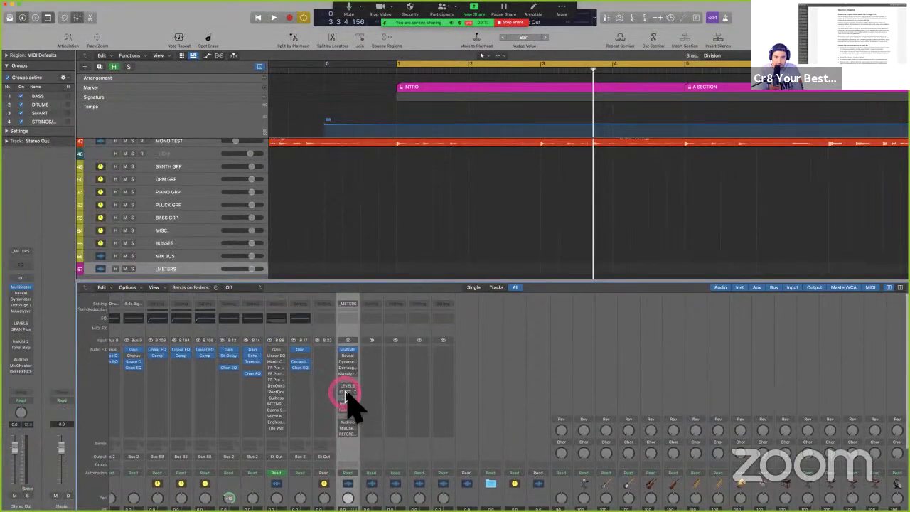
scroll(332, 431, down, 1)
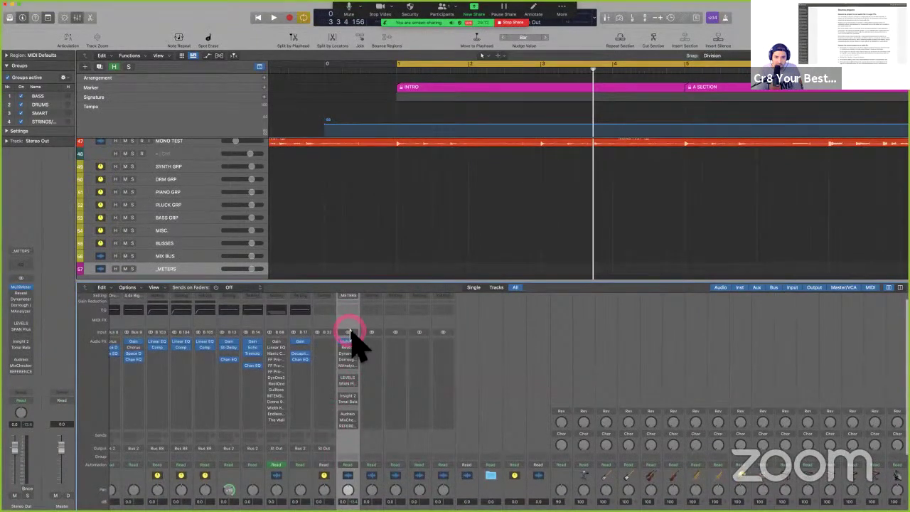
drag(351, 331, 350, 465)
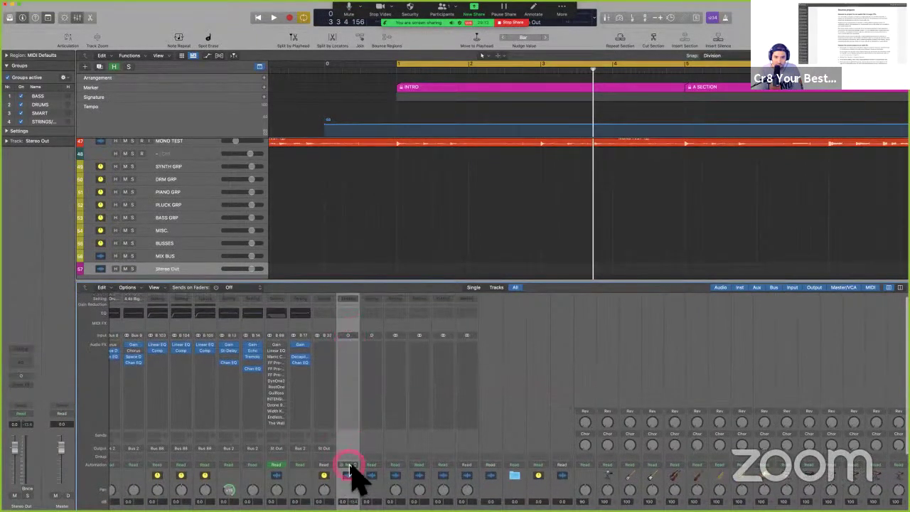
Step: Solo the Output 2 channel strip beside Stereo Out in the mixer
scroll(349, 419, down, 5)
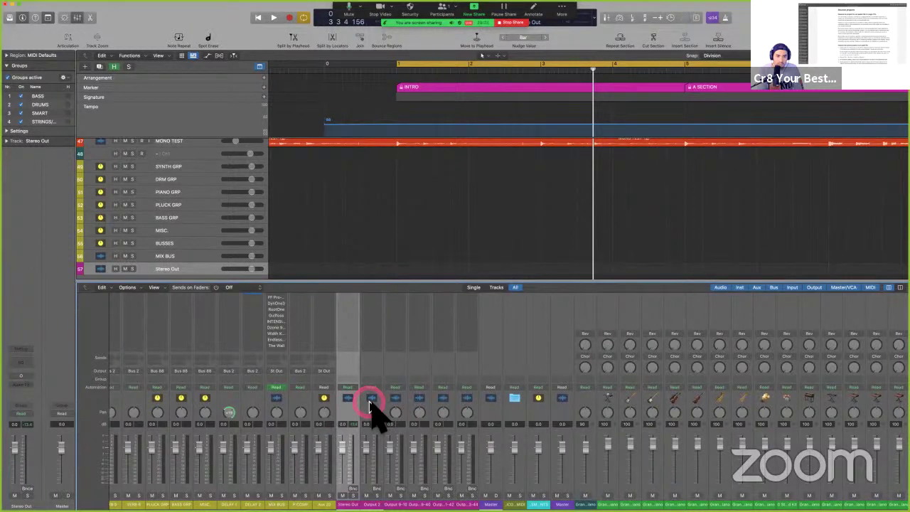
click(377, 495)
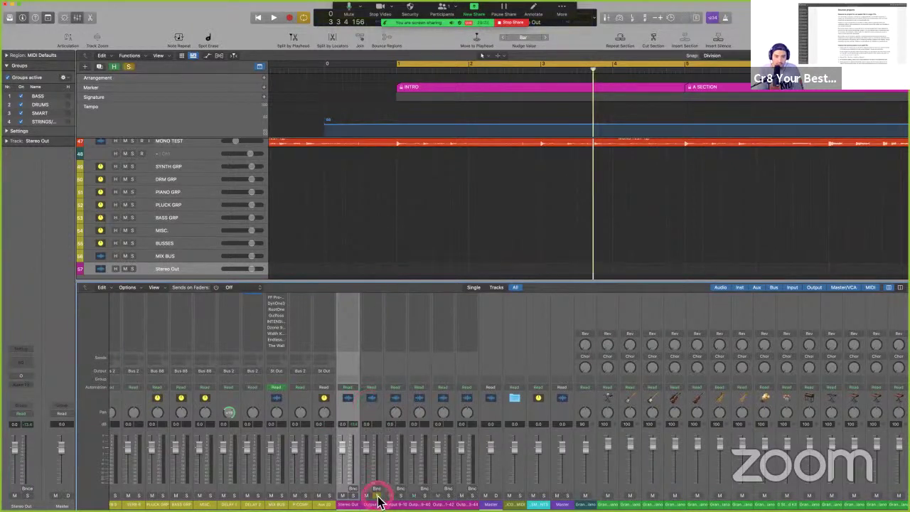
scroll(375, 494, up, 3)
scroll(361, 252, down, 2)
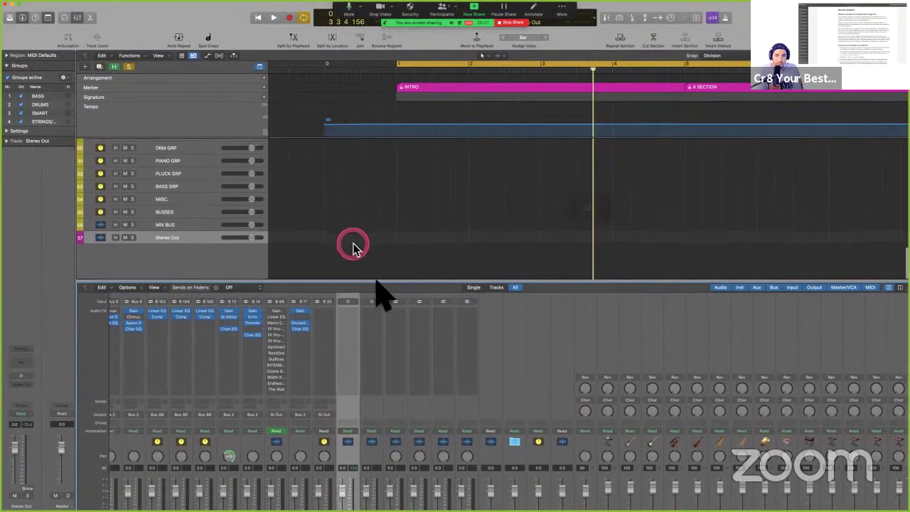
scroll(335, 346, down, 2)
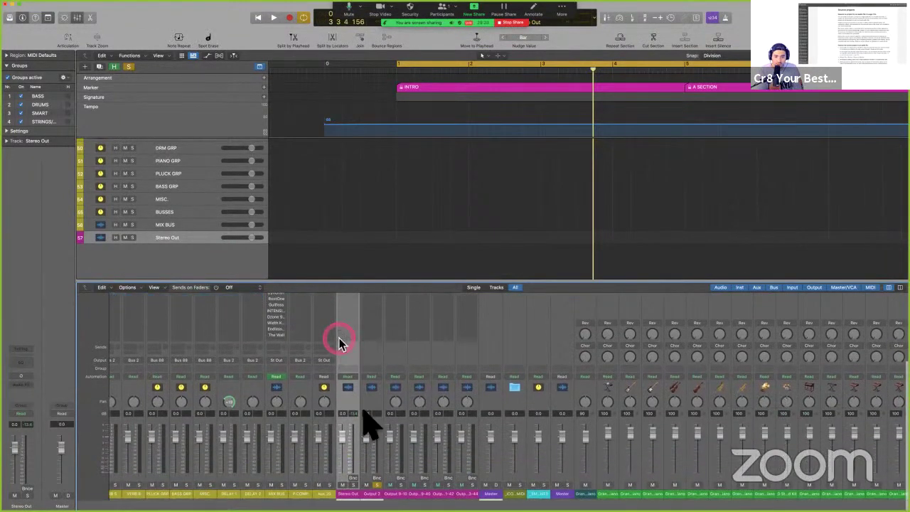
Step: Turn off solo on Output 2 and switch the Stereo Out channel strip's format back to stereo
scroll(338, 341, up, 1)
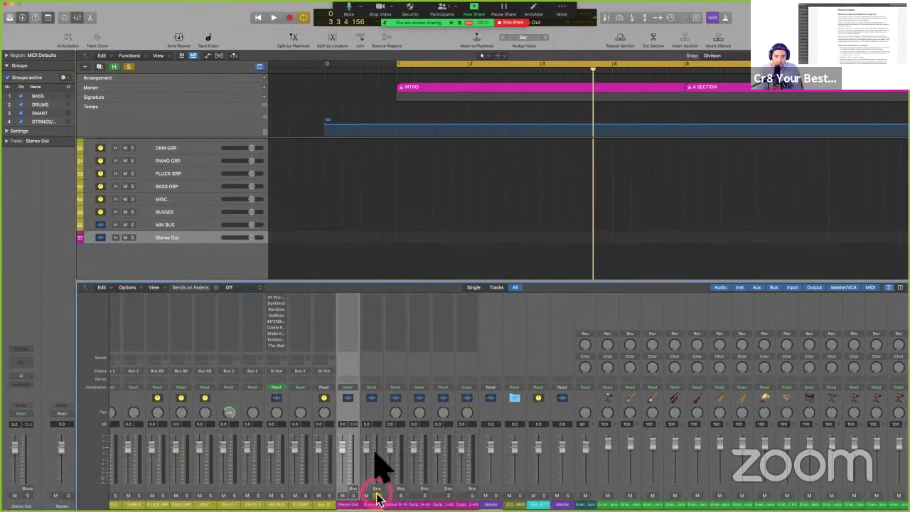
scroll(347, 366, up, 3)
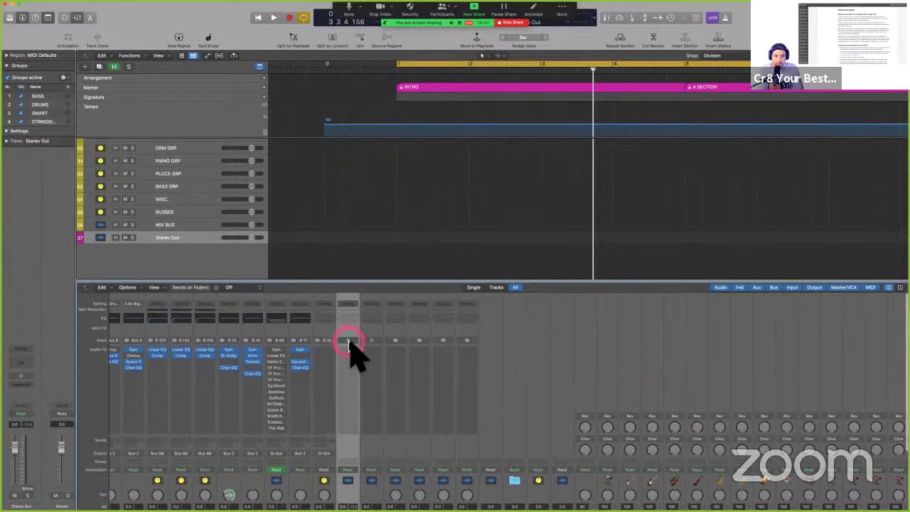
drag(348, 344, 350, 429)
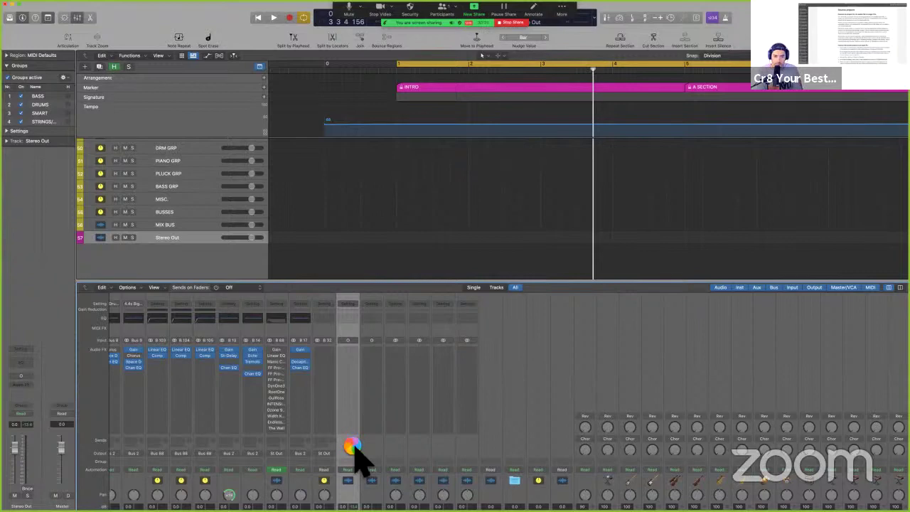
Step: Switch to the user guide and highlight the sentence about reusing bounce files in Logic Pro to save processing resources
key(ctrl+Left)
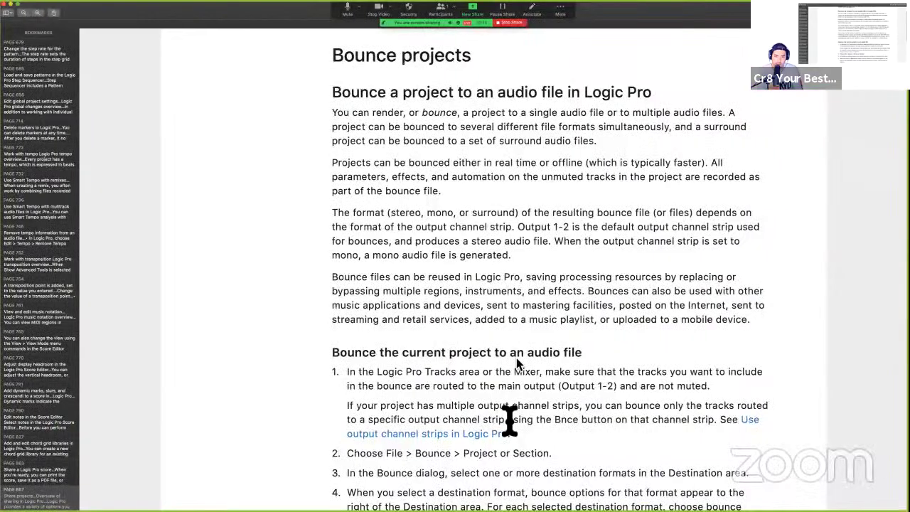
click(508, 418)
click(505, 415)
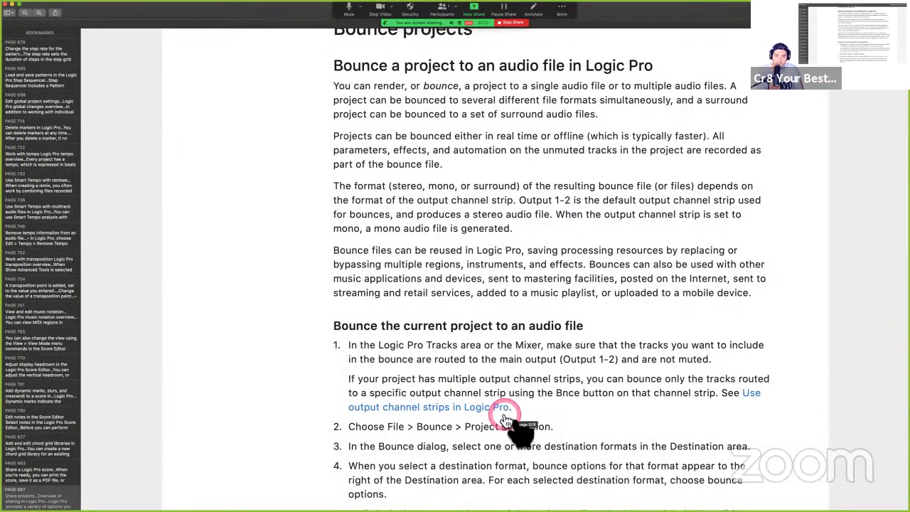
scroll(505, 420, down, 1)
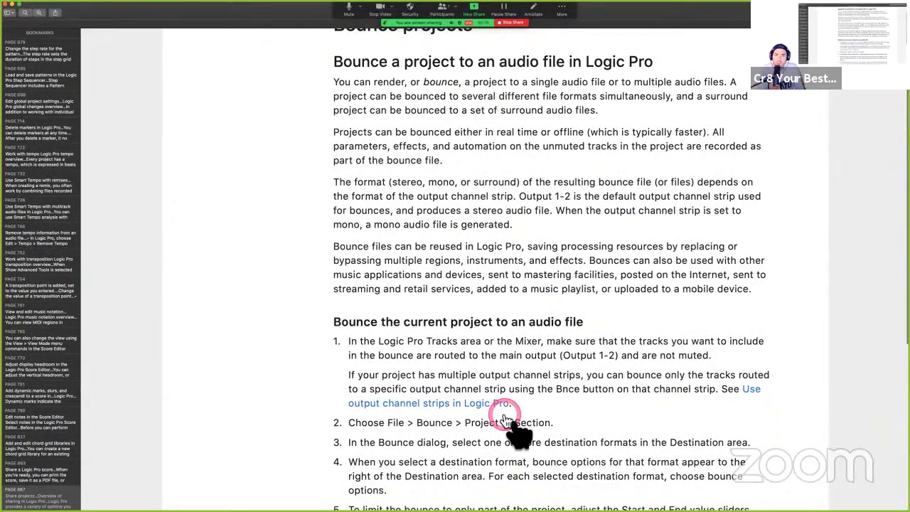
scroll(574, 430, down, 3)
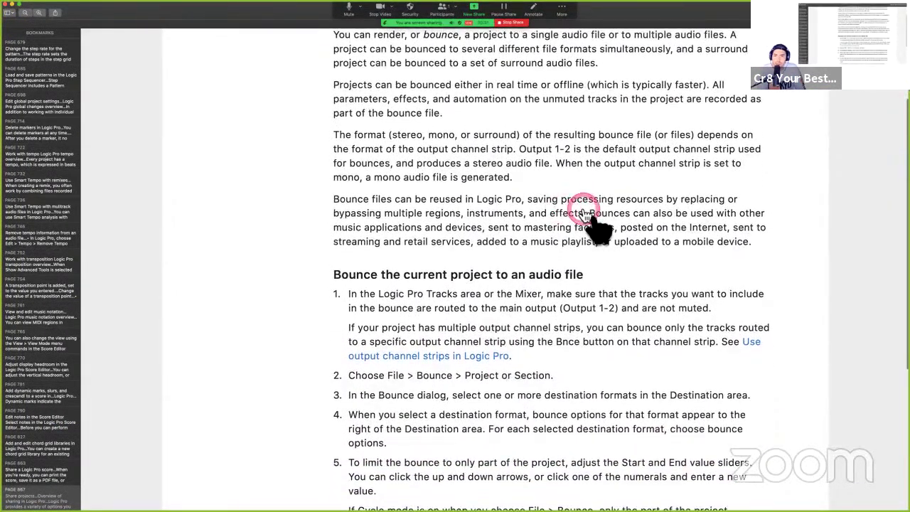
scroll(579, 206, down, 1)
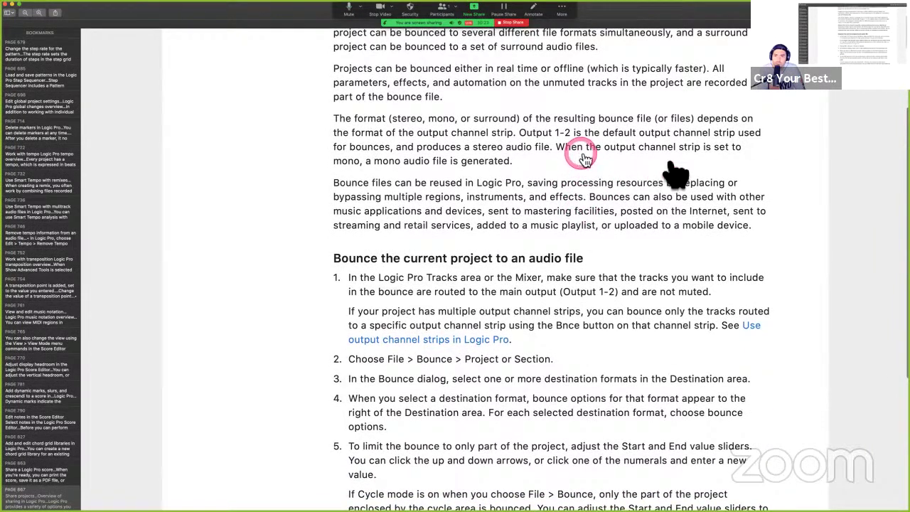
scroll(569, 227, down, 3)
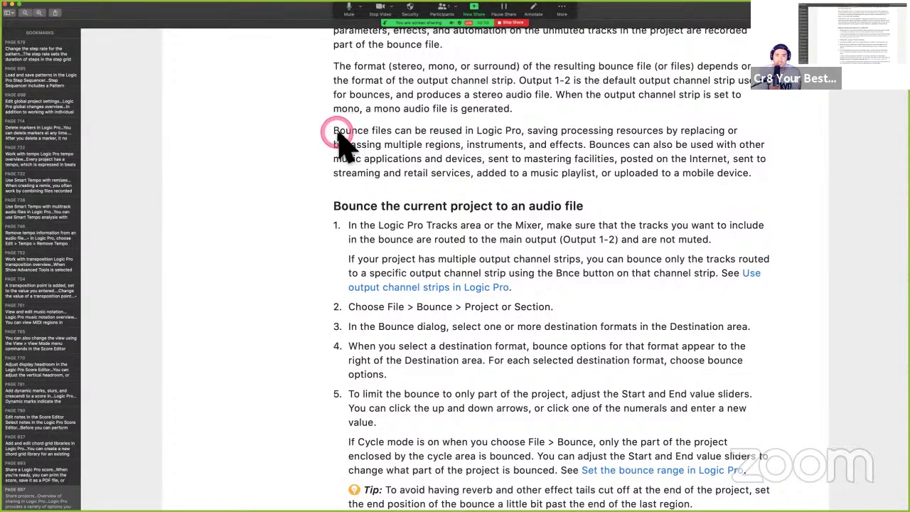
drag(333, 131, 604, 151)
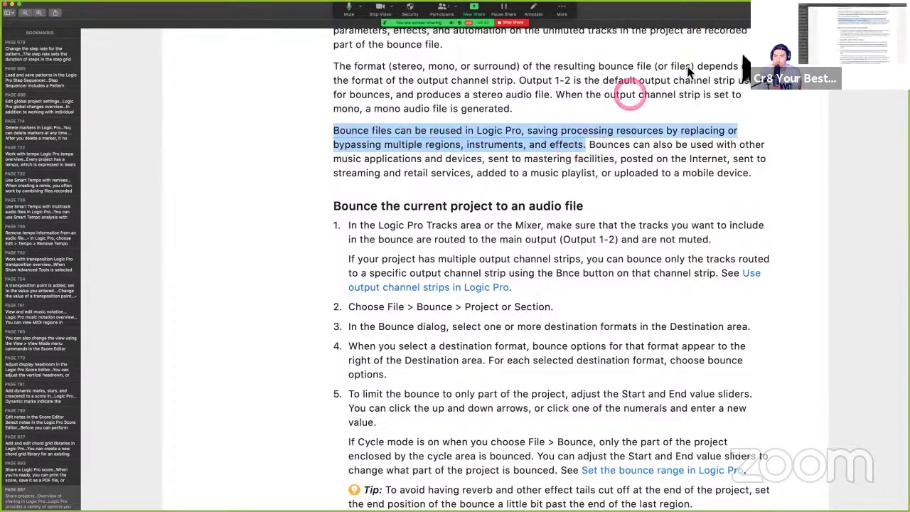
key(ctrl+super+h)
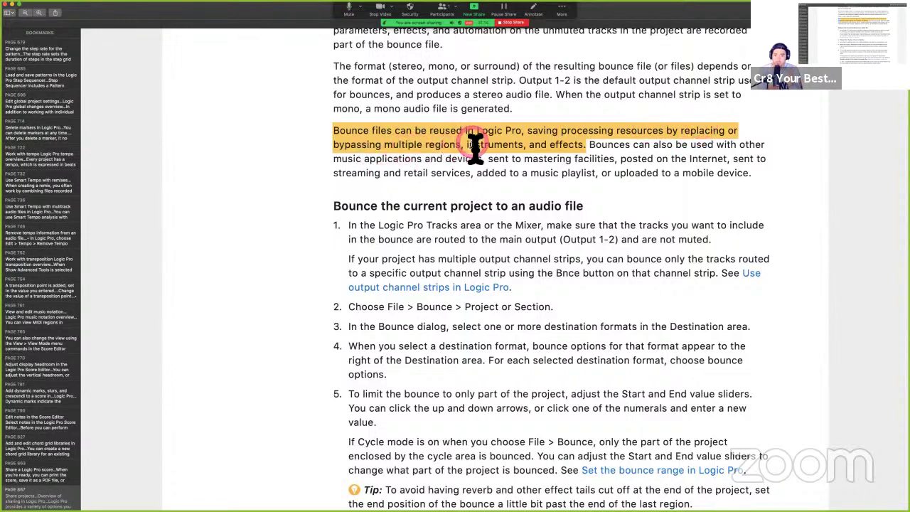
click(358, 153)
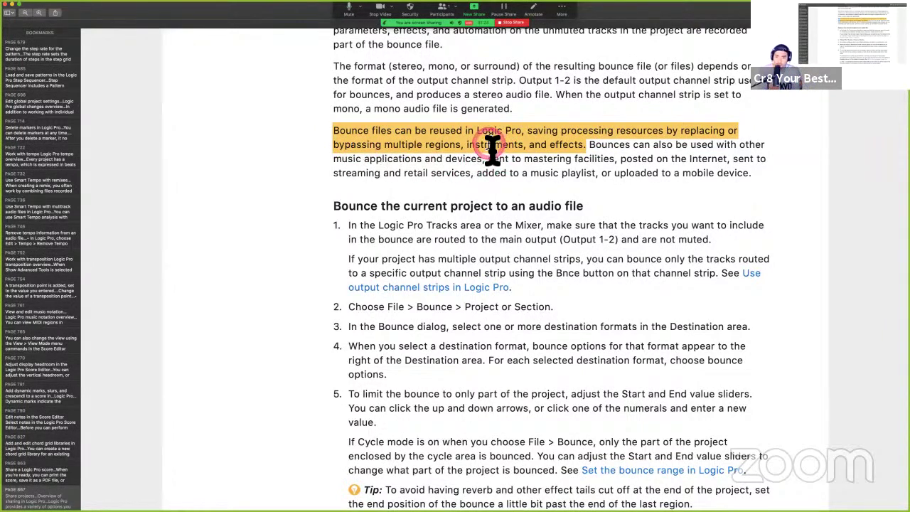
click(593, 146)
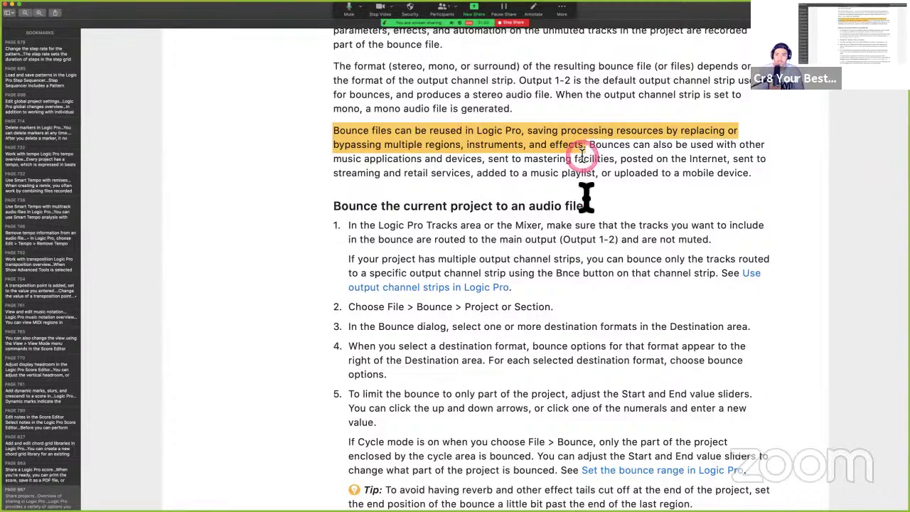
Step: Switch back to Logic Pro, hide the mixer, and examine the Bounce in Place options for the Crunchy Critters_bip regions
key(ctrl+Right)
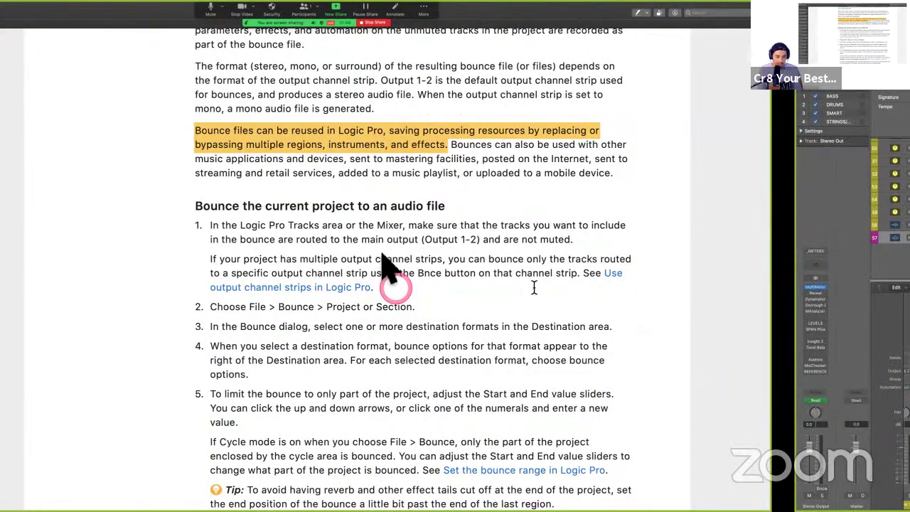
key(x)
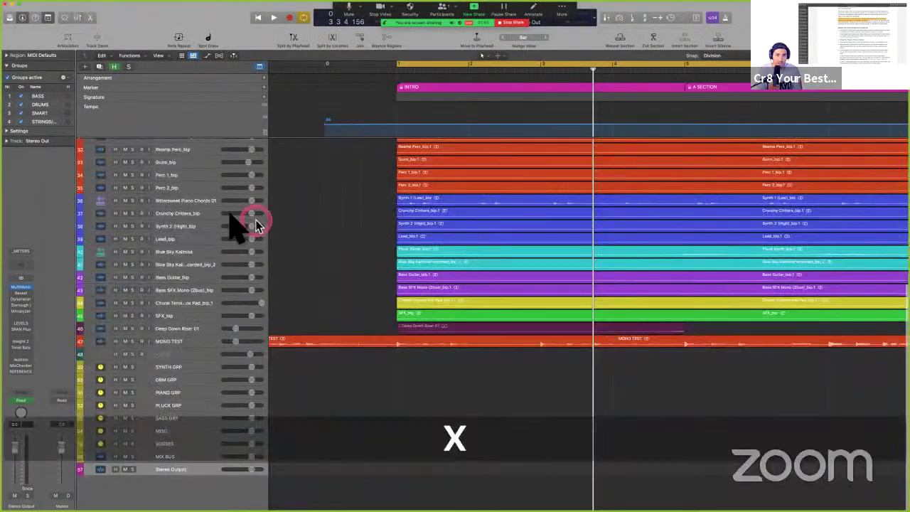
click(185, 188)
click(186, 210)
key(ctrl+b)
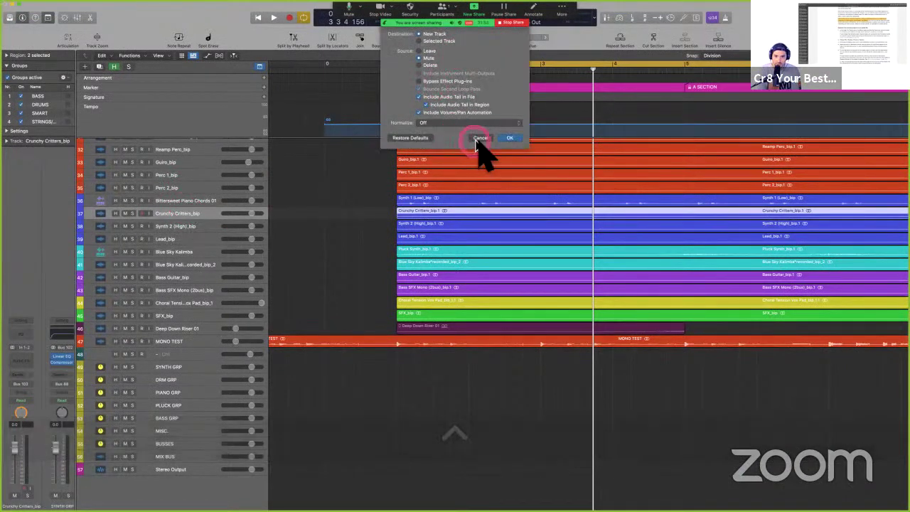
click(476, 137)
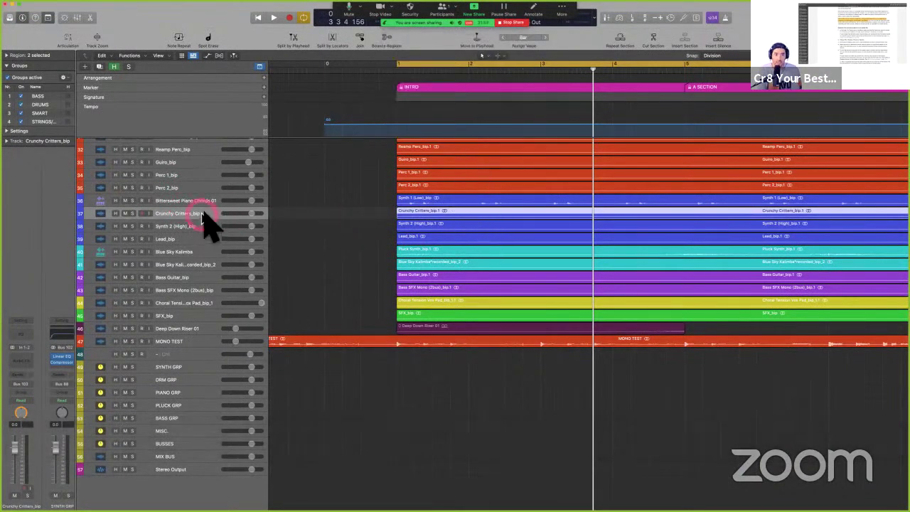
Step: Insert a Linear Phase EQ and a Compressor on the Crunchy Critters_bip track and hide the plug-in windows
key(Down)
key(Up)
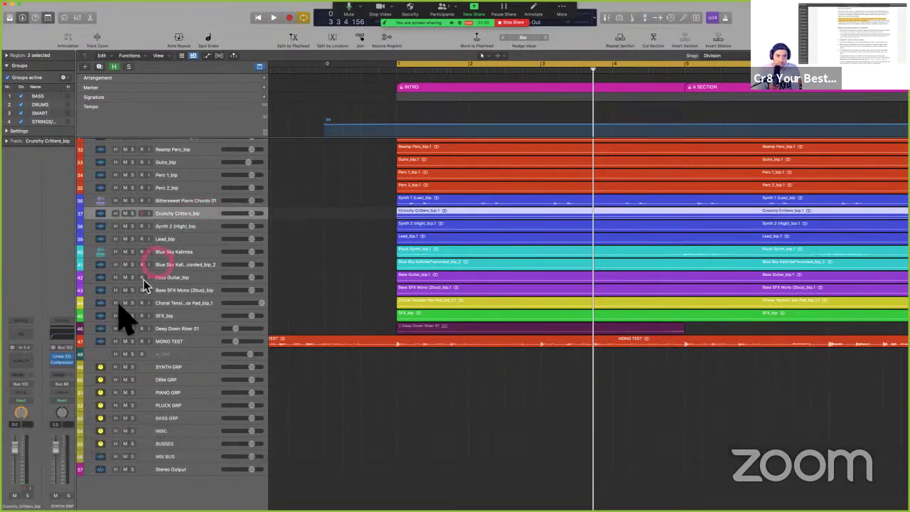
key(shift)
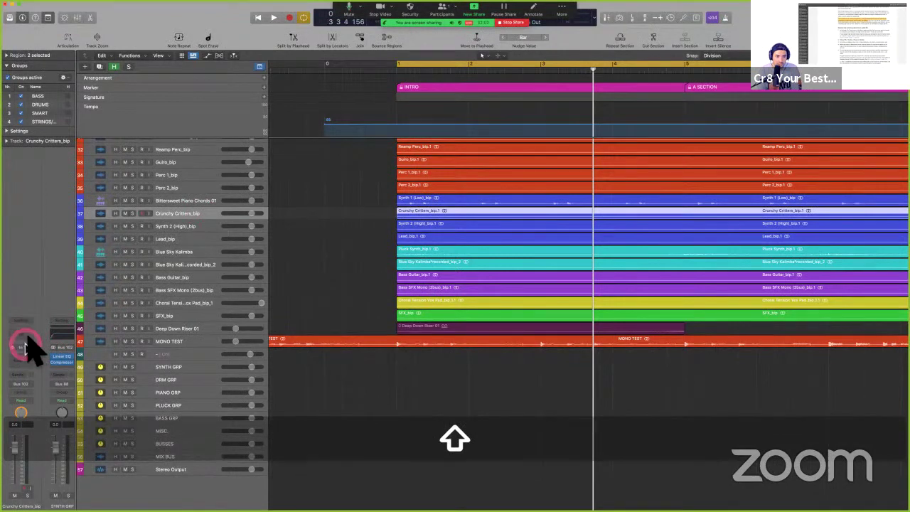
click(24, 332)
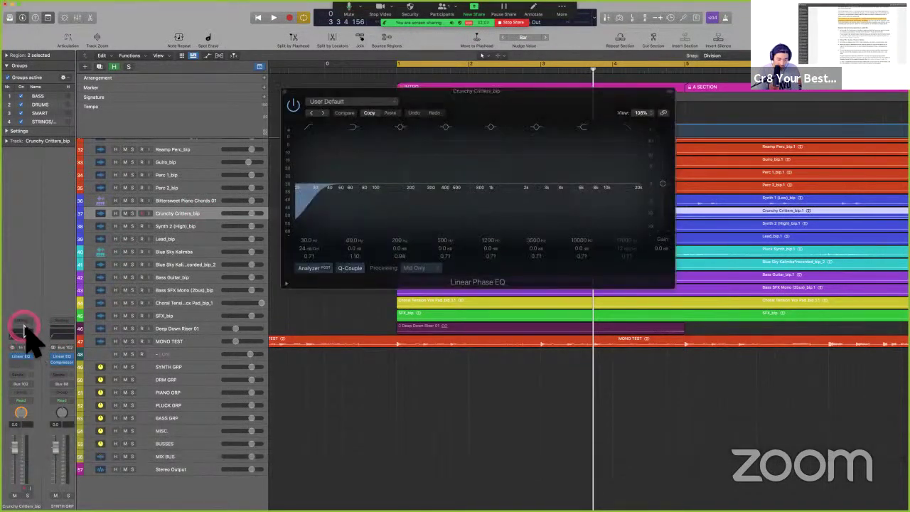
key(v)
click(204, 215)
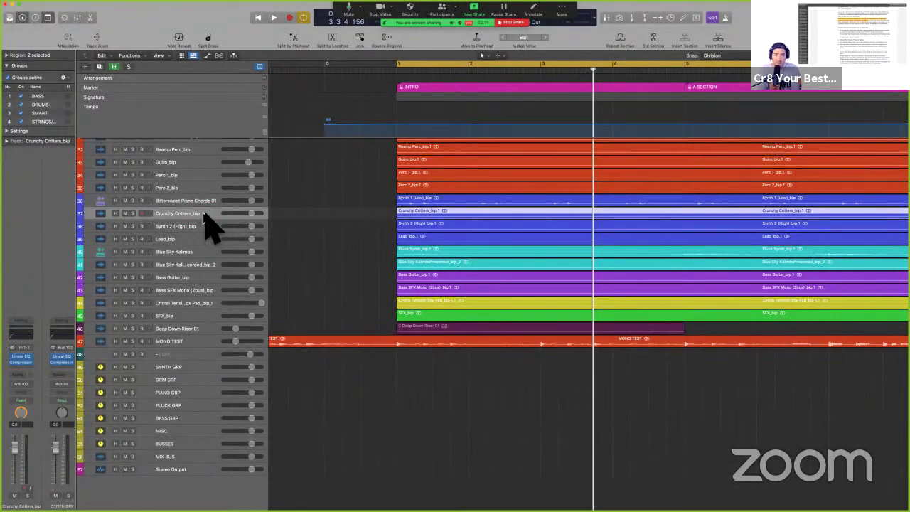
mouse_move(57, 15)
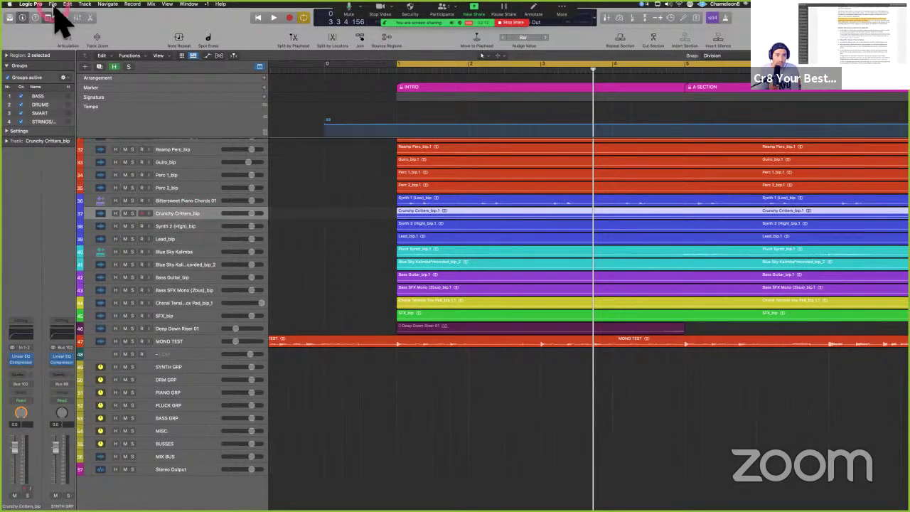
Step: Bounce the Crunchy Critters_bip track in place, replacing the track and including its effect plug-ins
drag(53, 4, 178, 177)
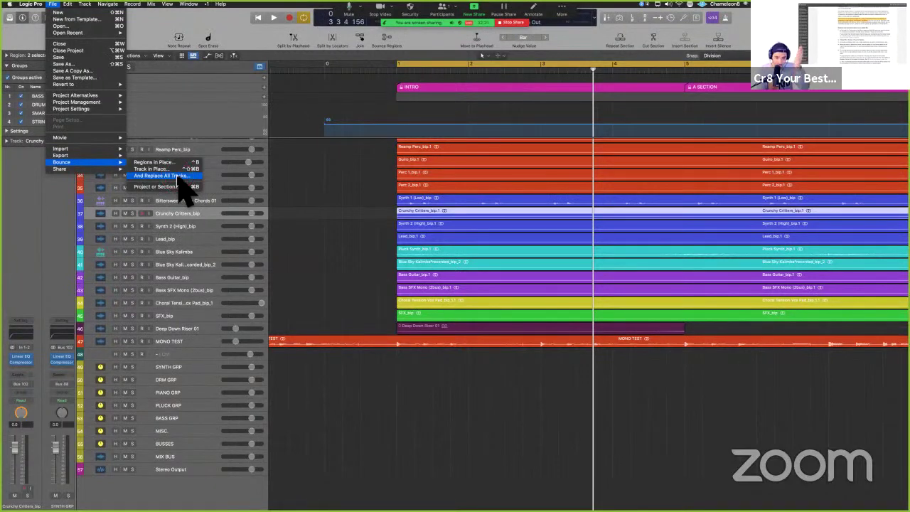
drag(177, 171, 172, 176)
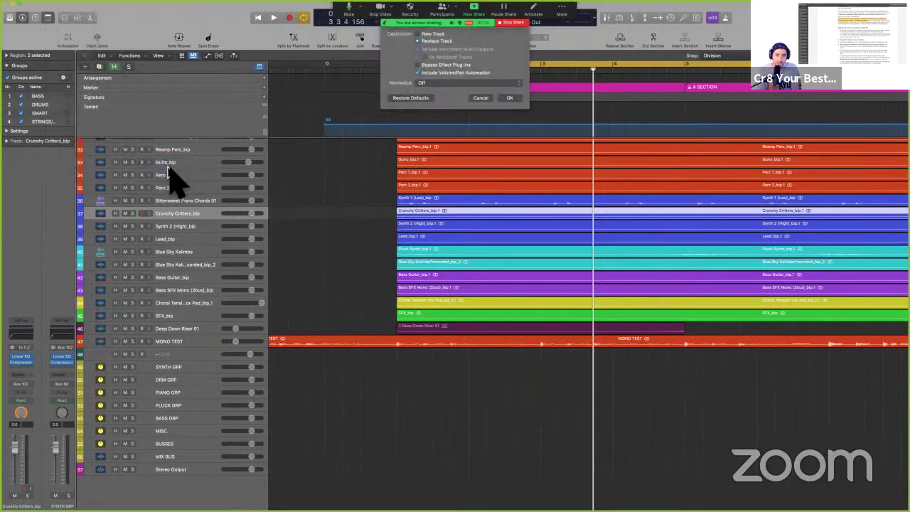
click(399, 36)
click(440, 40)
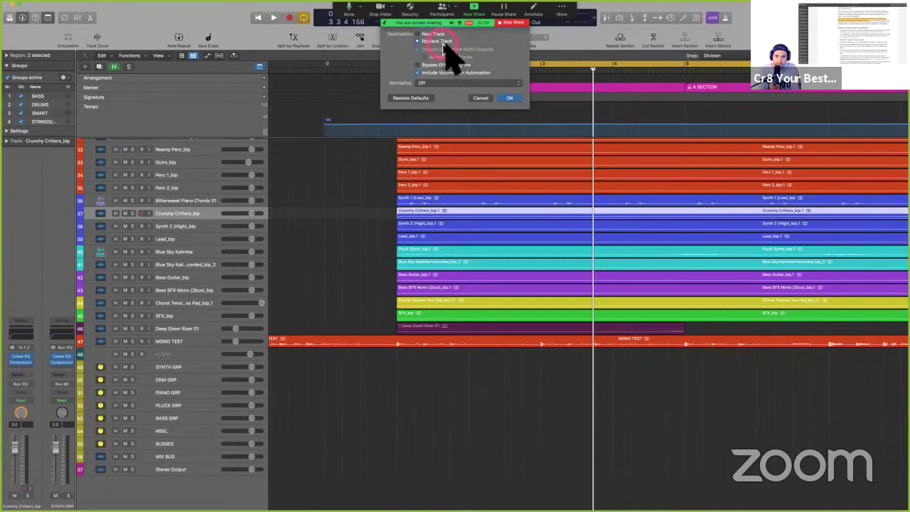
click(458, 67)
click(509, 98)
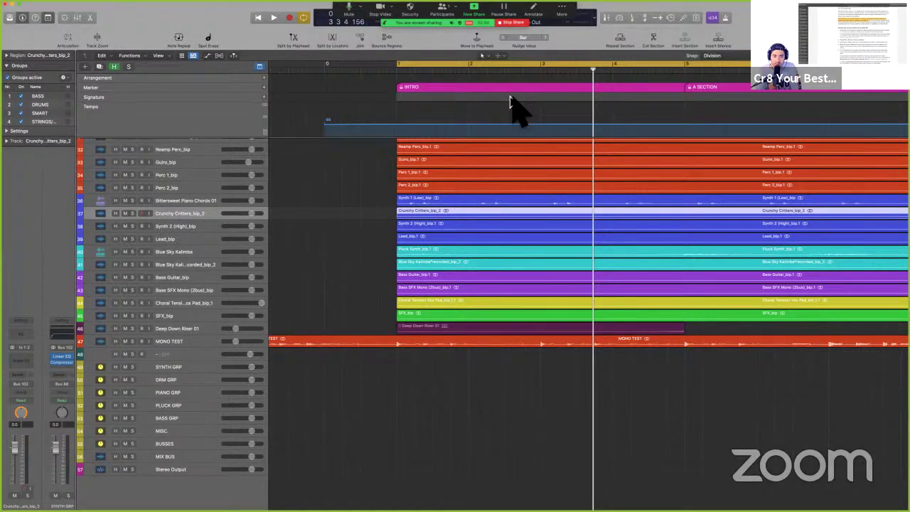
Step: Group the tracks from Kick (2Bus)#01_bip_2 through Perc 2_bip into a summing track stack and collapse it
scroll(315, 279, up, 2)
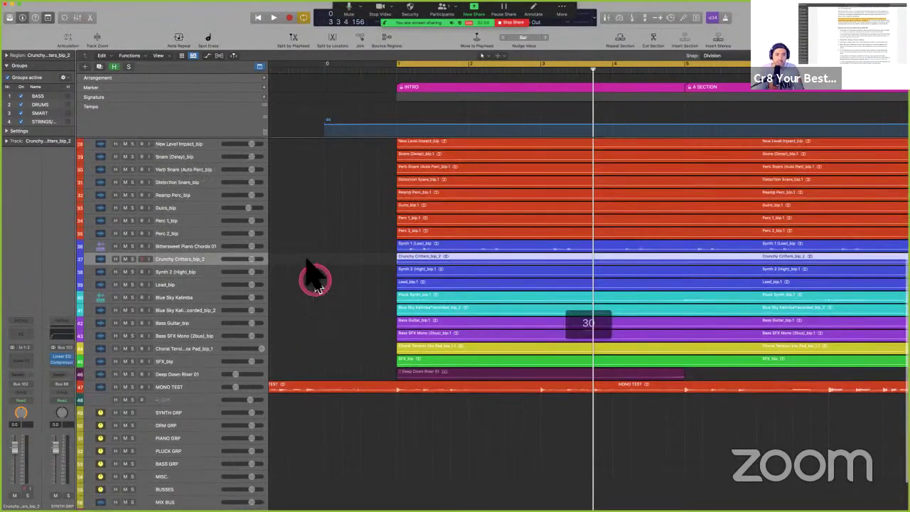
scroll(223, 258, up, 10)
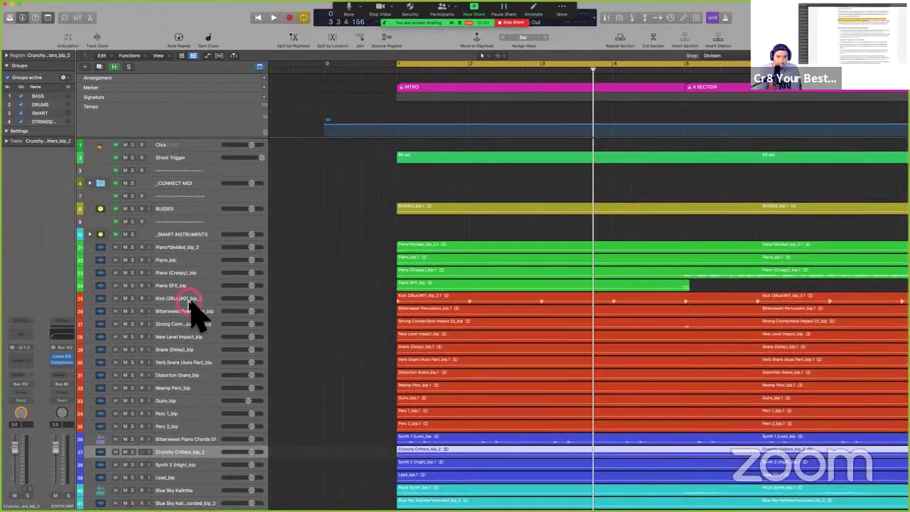
click(188, 298)
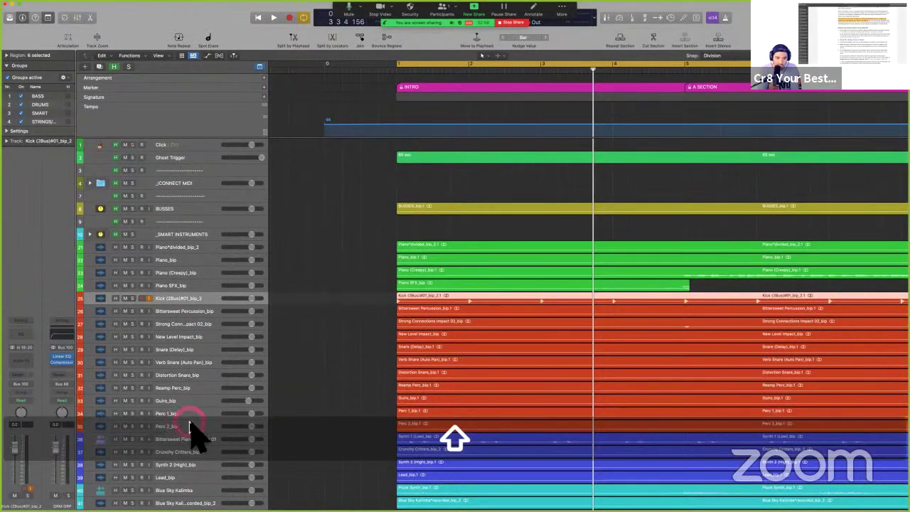
shift+click(190, 426)
key(shift+ctrl+d)
key(Return)
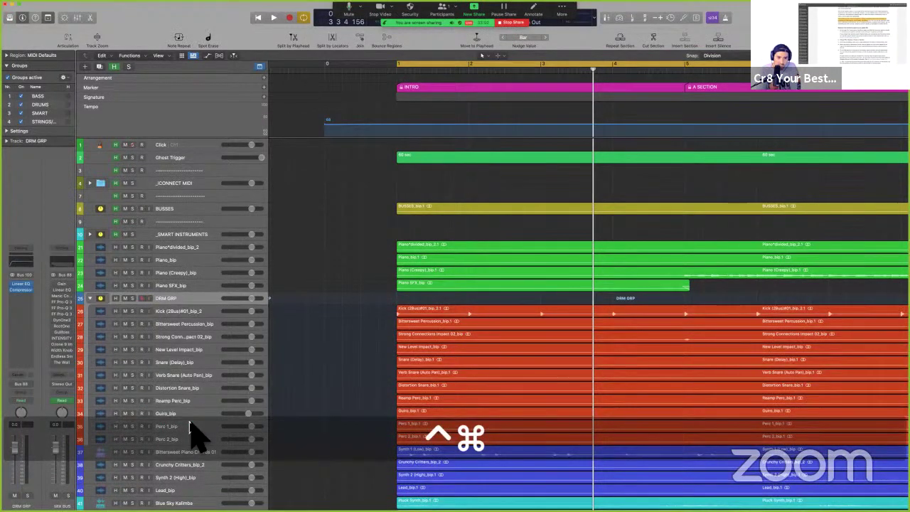
key(ctrl+super+Left)
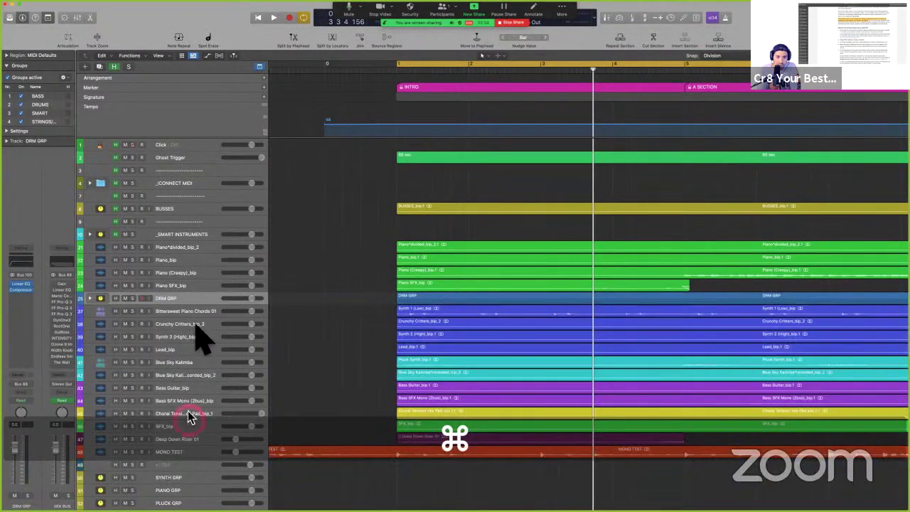
Step: Check the Bounce in Place options for the DRM GRP stack's regions, cancel them, and look over the tracks inside the stack
click(465, 295)
key(ctrl+b)
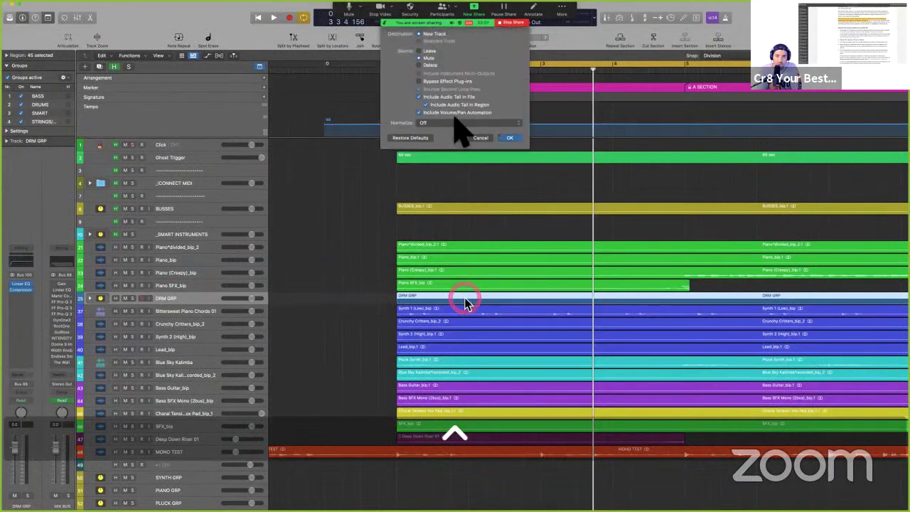
click(480, 138)
click(204, 260)
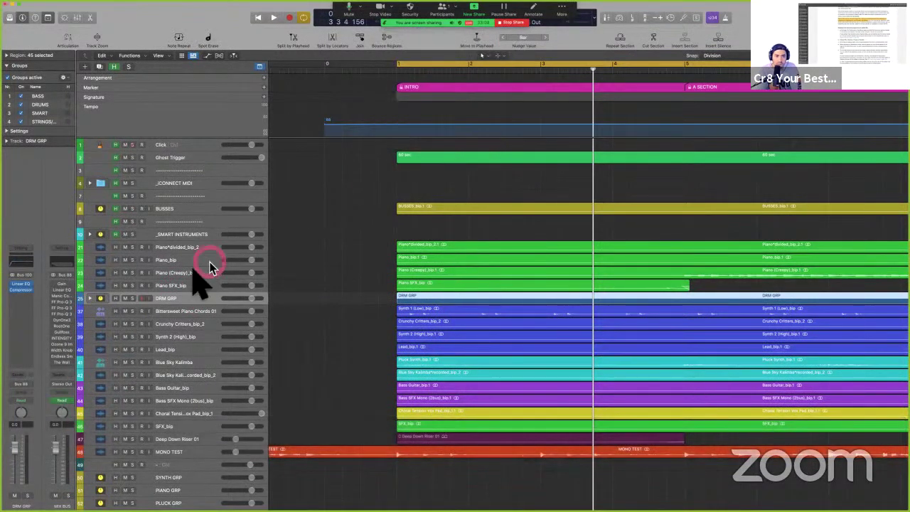
click(96, 299)
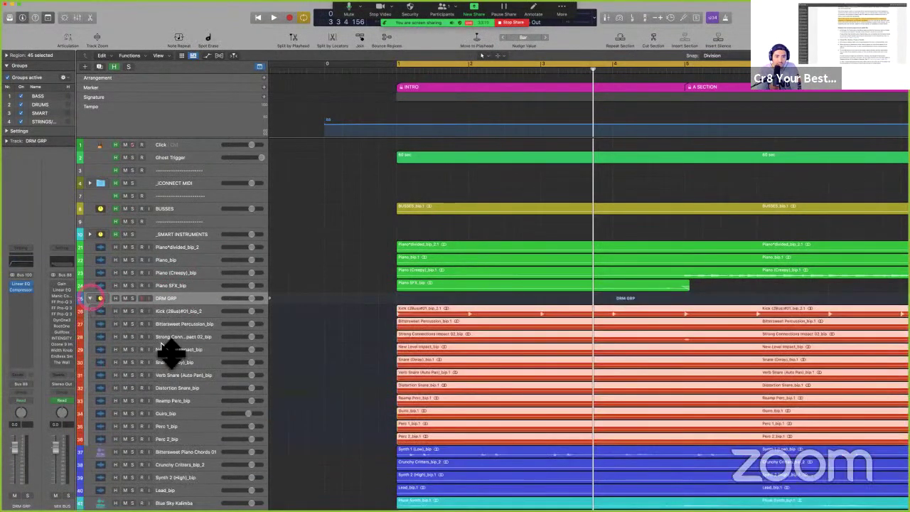
shift+click(175, 432)
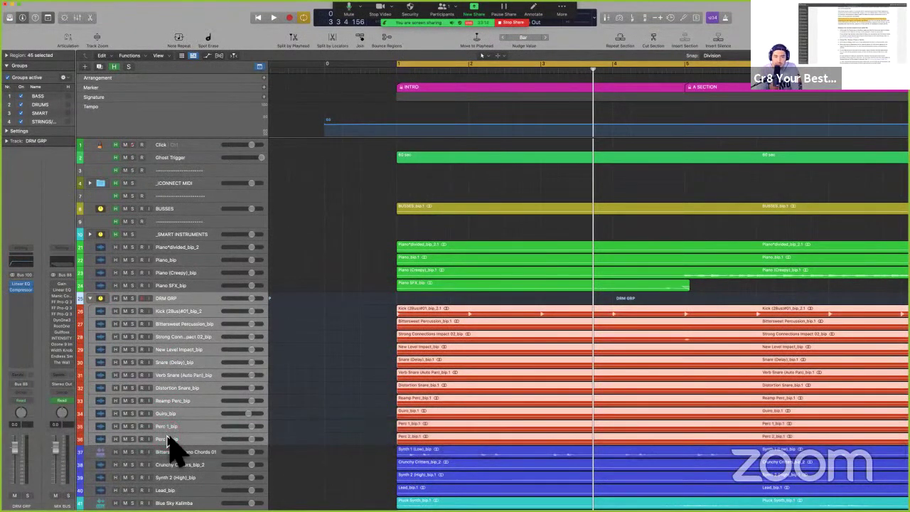
click(93, 299)
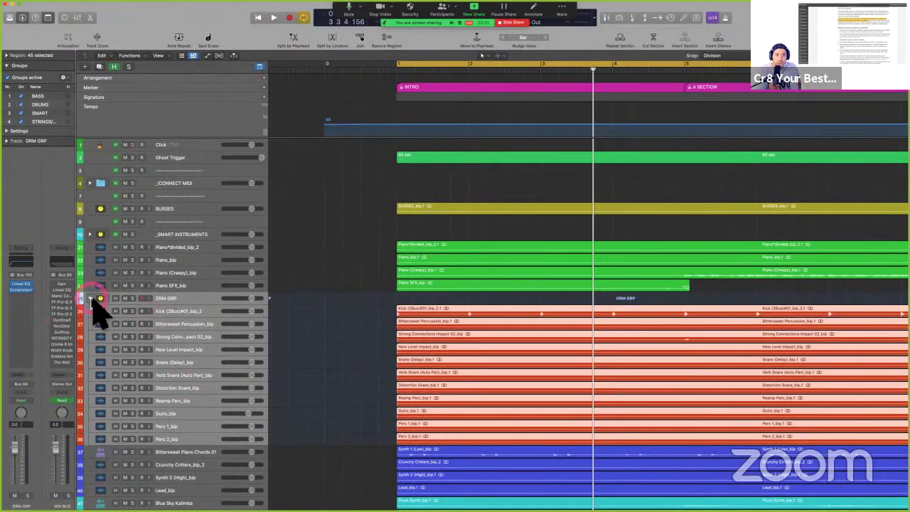
Step: Solo the DRM GRP stack and set up an offline project bounce with only PCM as destination, closing the dialog without bouncing
click(124, 298)
click(132, 298)
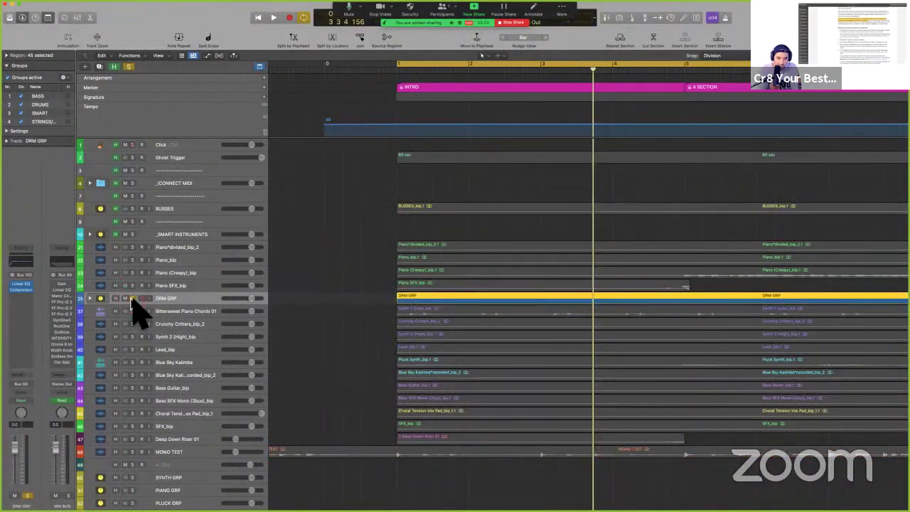
key(super+b)
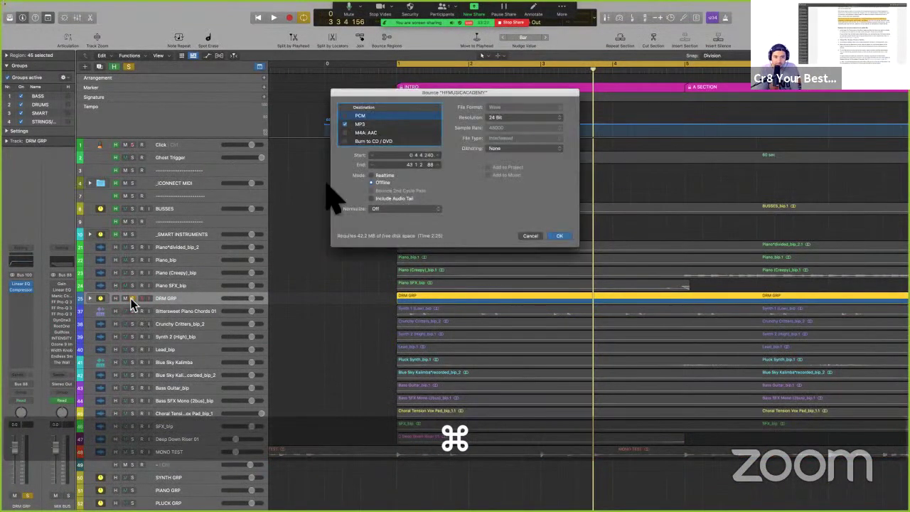
click(345, 115)
click(345, 123)
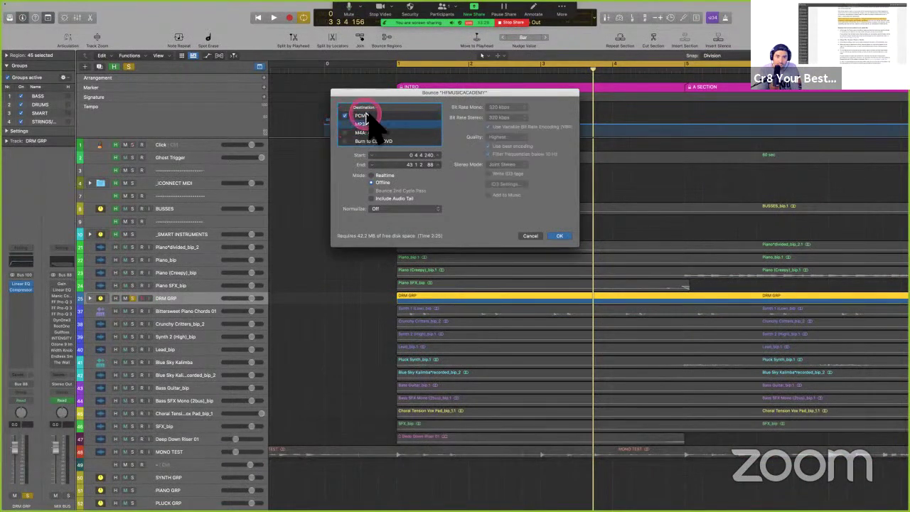
click(365, 115)
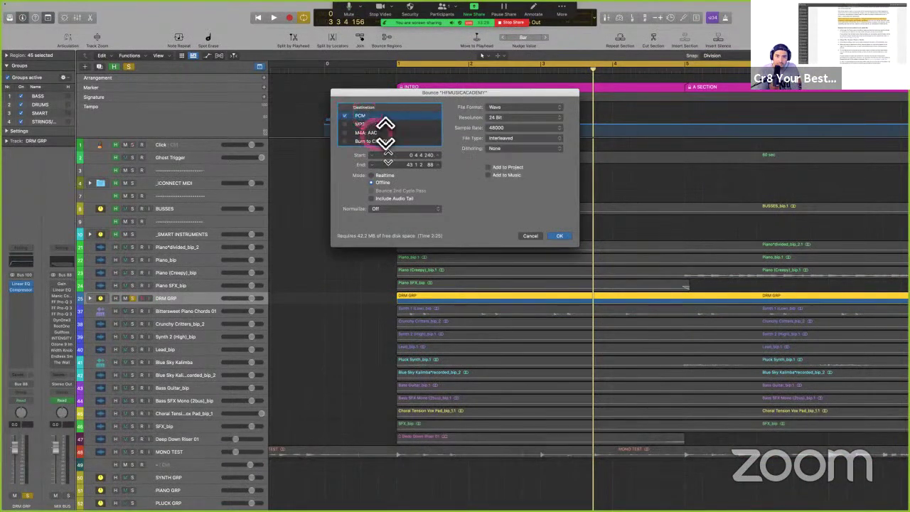
click(387, 185)
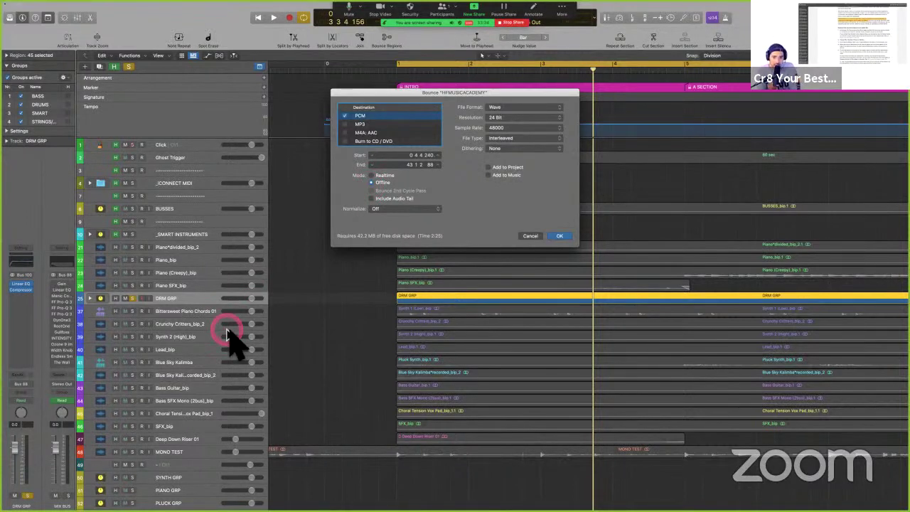
click(559, 236)
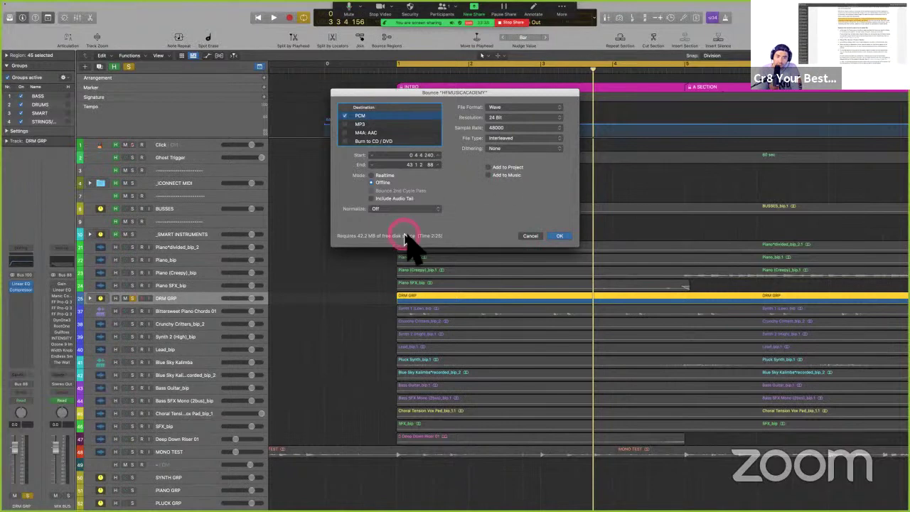
click(528, 236)
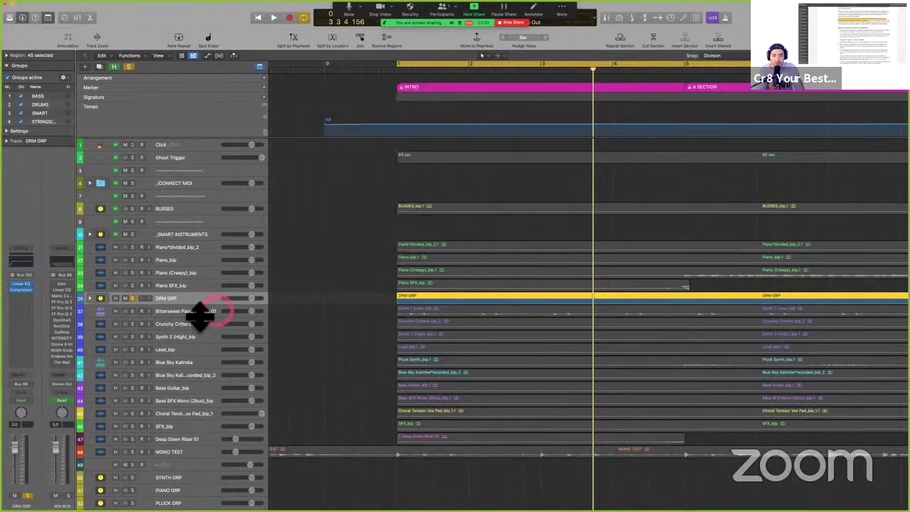
Step: Turn off solo on the DRM GRP stack, expand it, and zoom the Tracks area out to show the whole arrangement
click(89, 298)
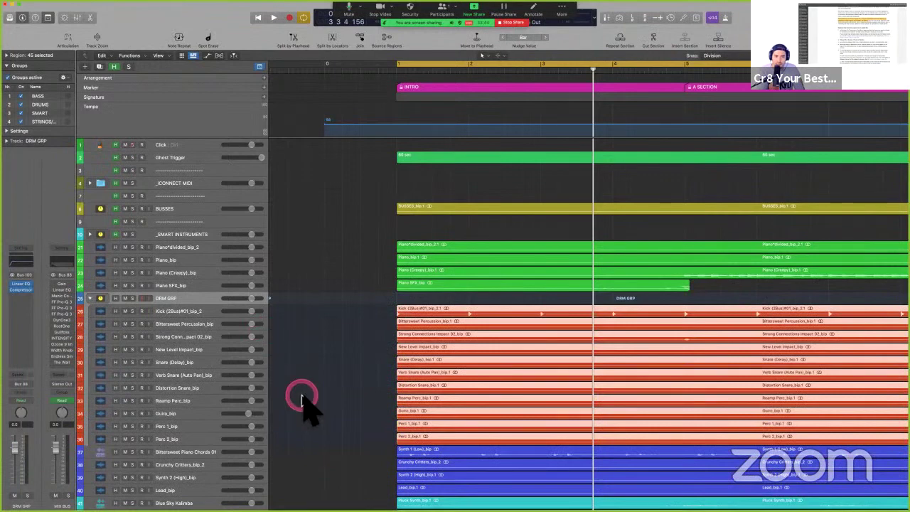
key(super+Left)
key(super+Left)
key(super+Left)
key(super+Left)
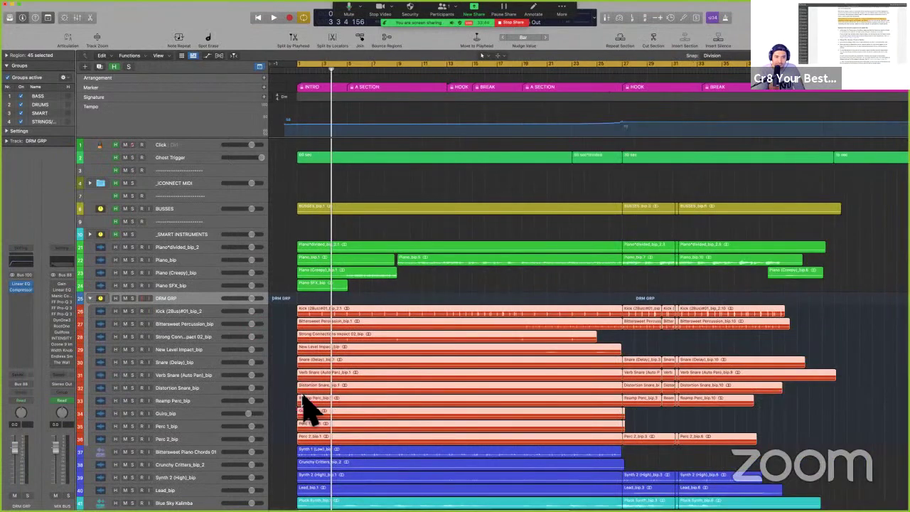
scroll(302, 400, down, 15)
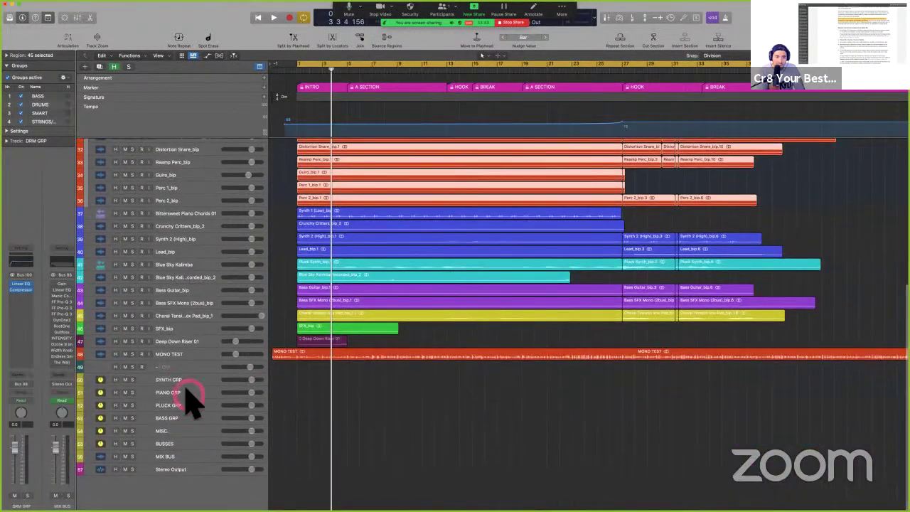
Step: Solo the BUSSES track to demonstrate isolating the effect returns, and turn its solo off again
click(178, 380)
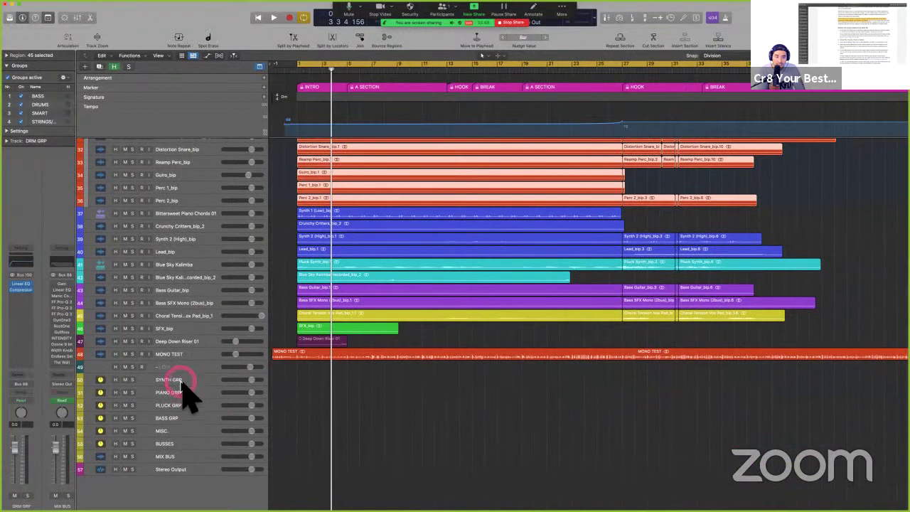
click(190, 443)
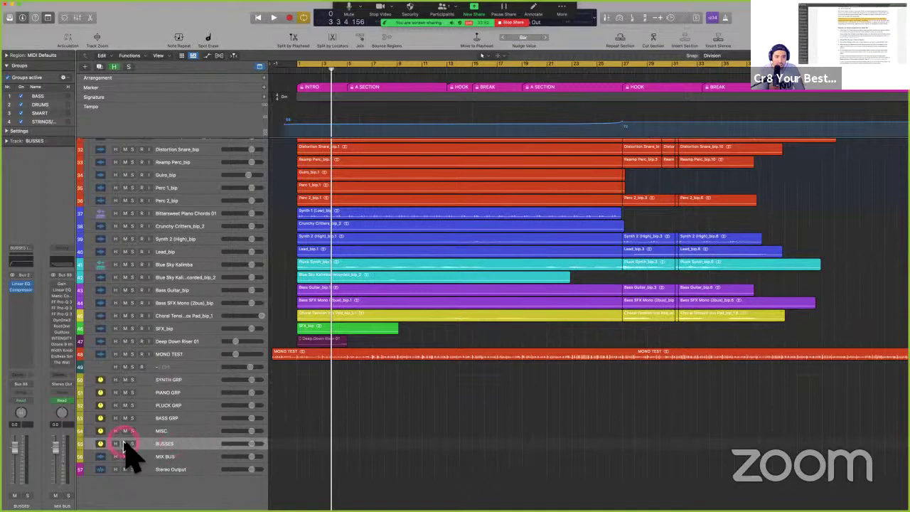
click(131, 443)
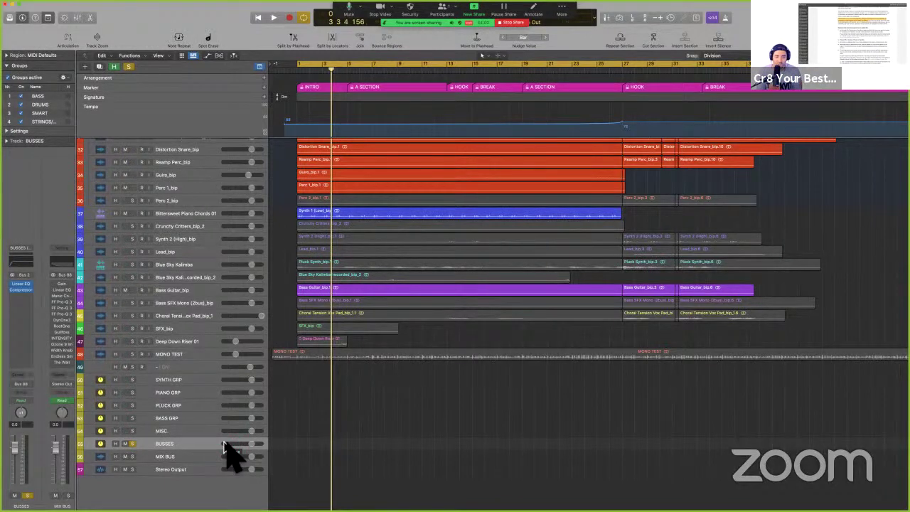
key(s)
click(443, 428)
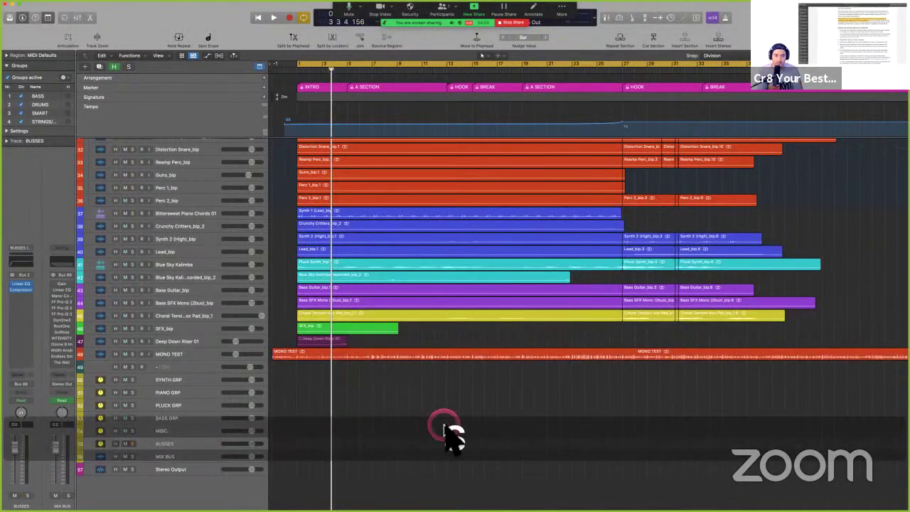
Step: Switch to the user guide and read the steps for bouncing the current project to an audio file, marking the Output 1-2 mention
key(ctrl+Left)
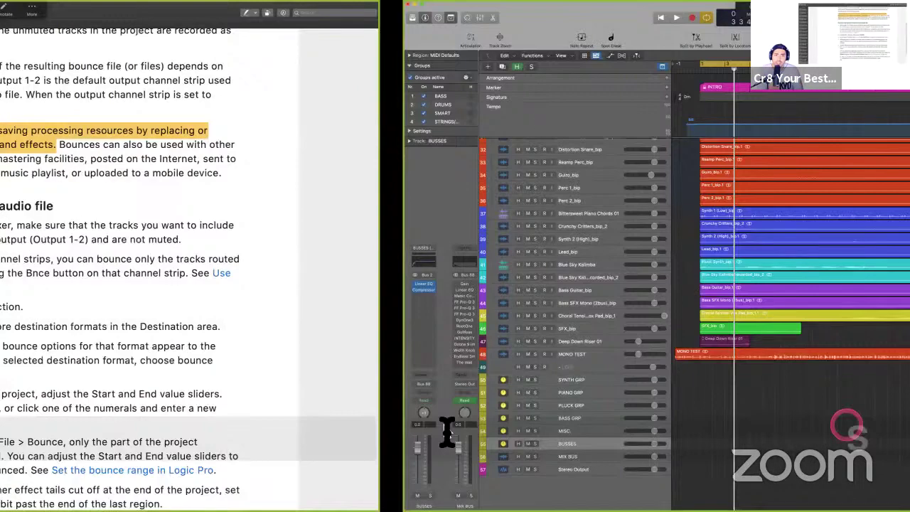
scroll(430, 186, down, 2)
click(428, 182)
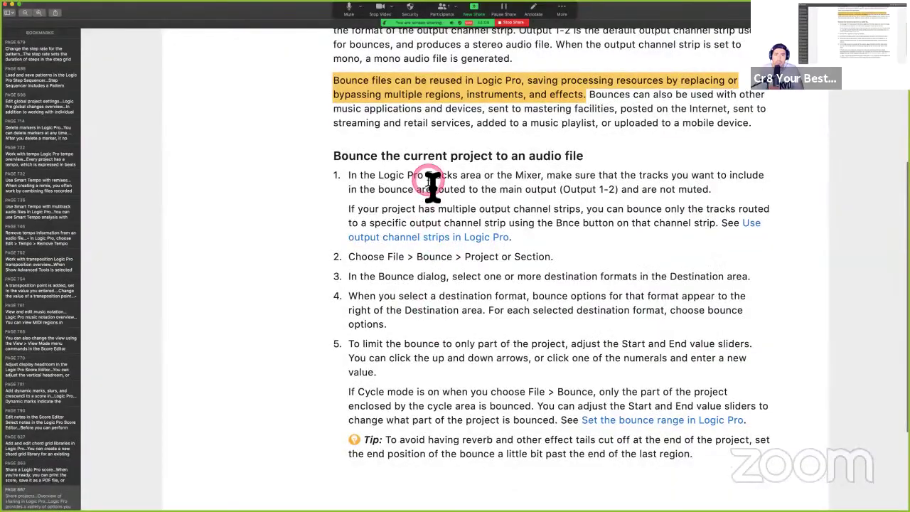
scroll(432, 186, down, 2)
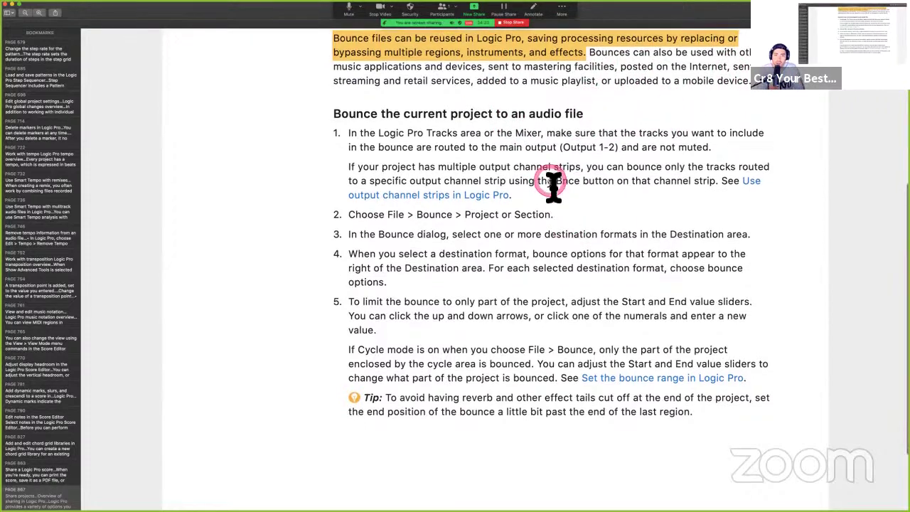
scroll(553, 186, down, 2)
scroll(553, 186, down, 1)
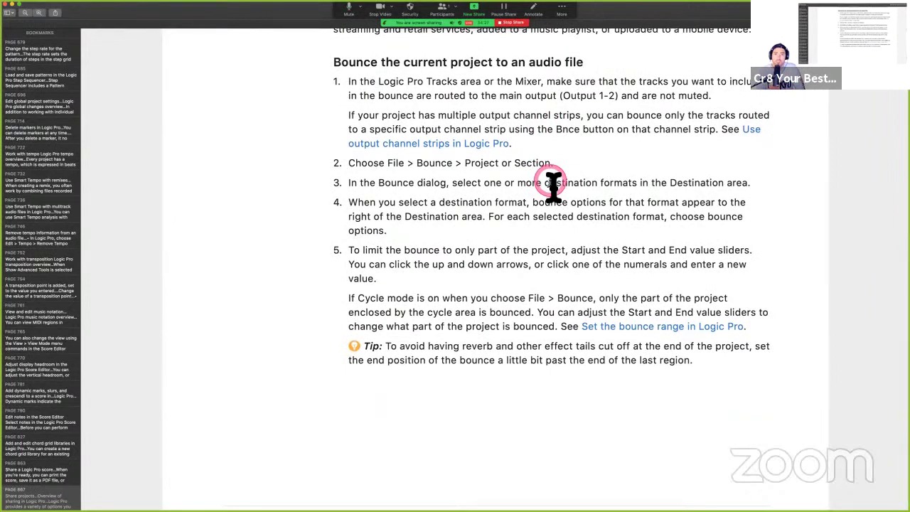
scroll(553, 186, down, 1)
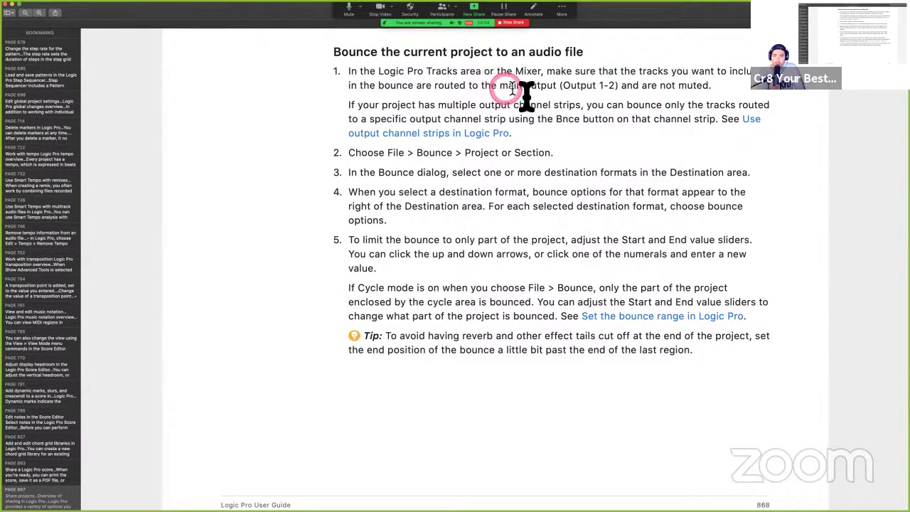
drag(544, 88, 616, 95)
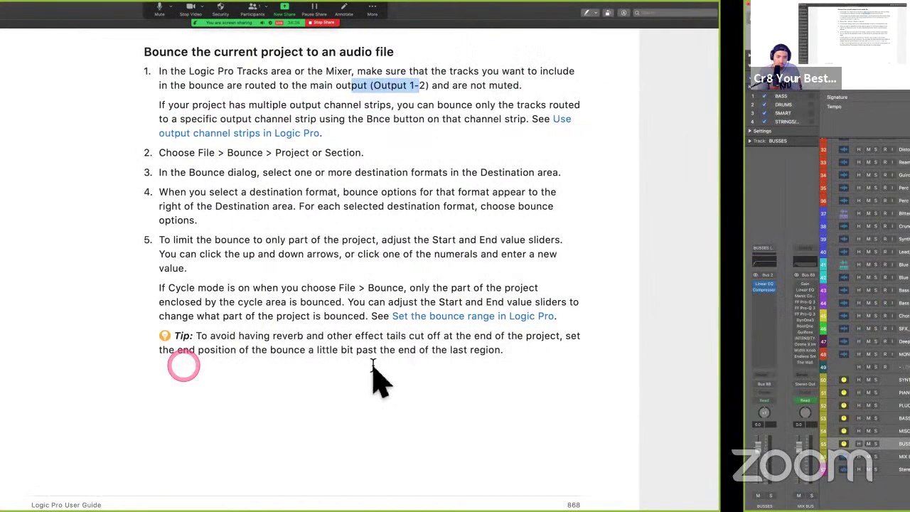
Step: Switch to Logic Pro and open the Mixer, showing only the channel strips used by tracks
key(x)
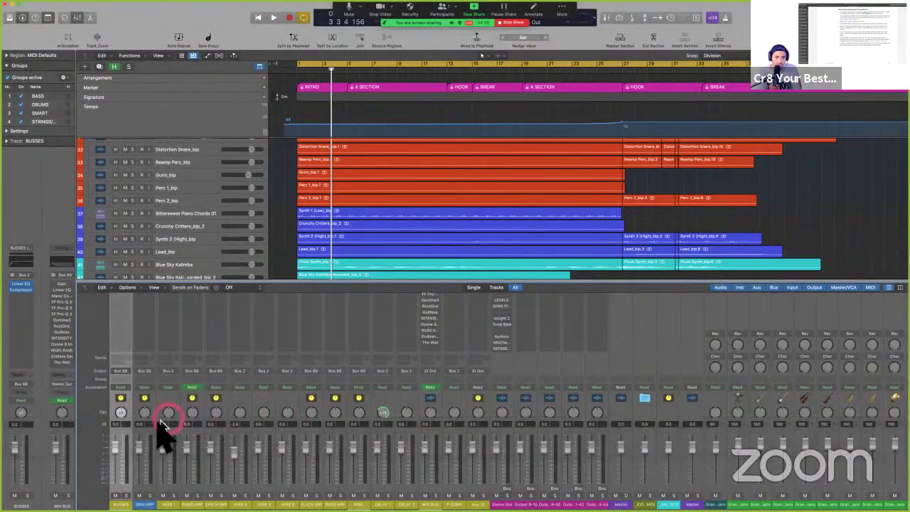
scroll(158, 421, left, 15)
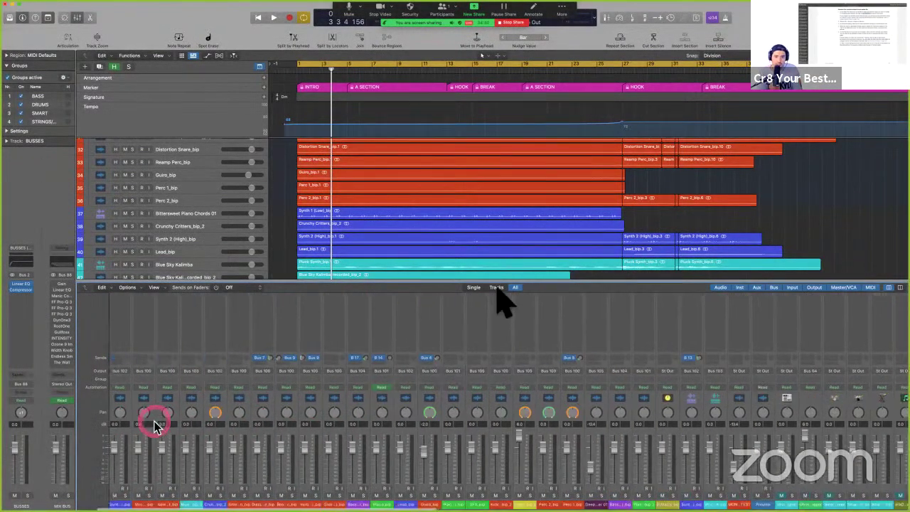
click(497, 287)
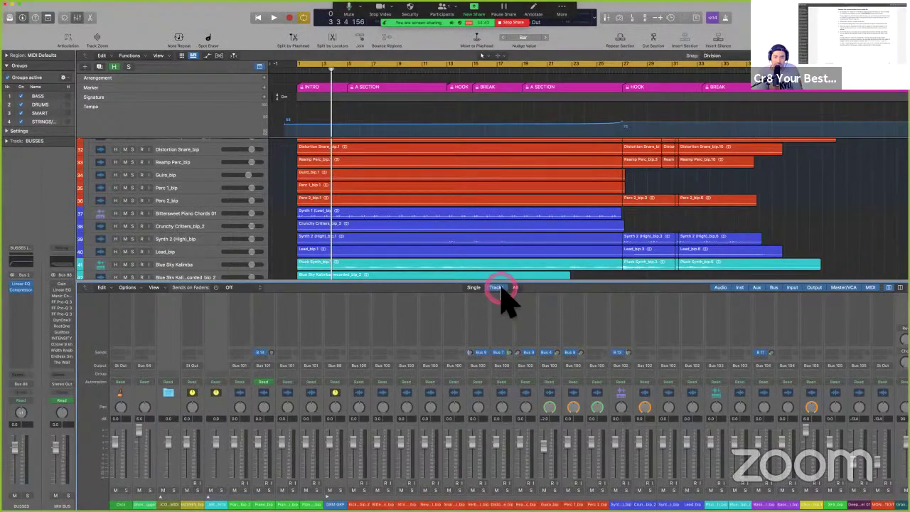
key(ctrl+alt+super)
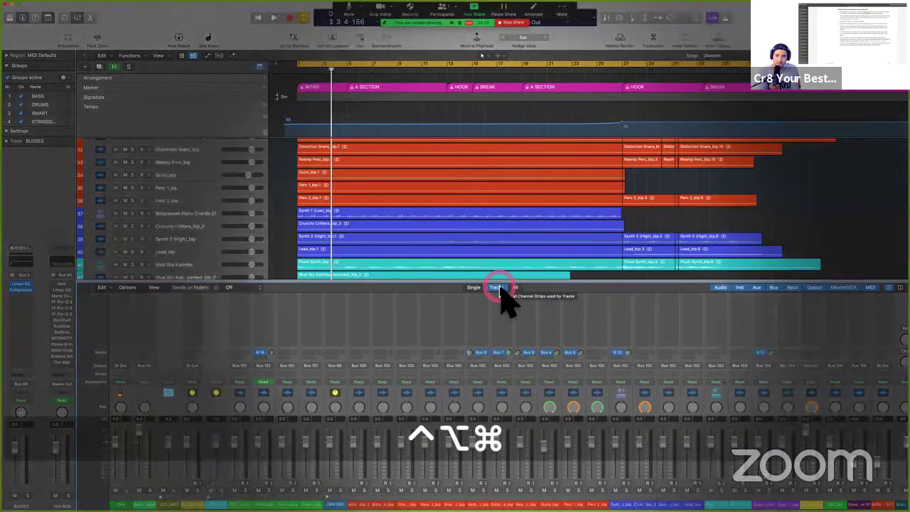
key(ctrl+alt+super+m)
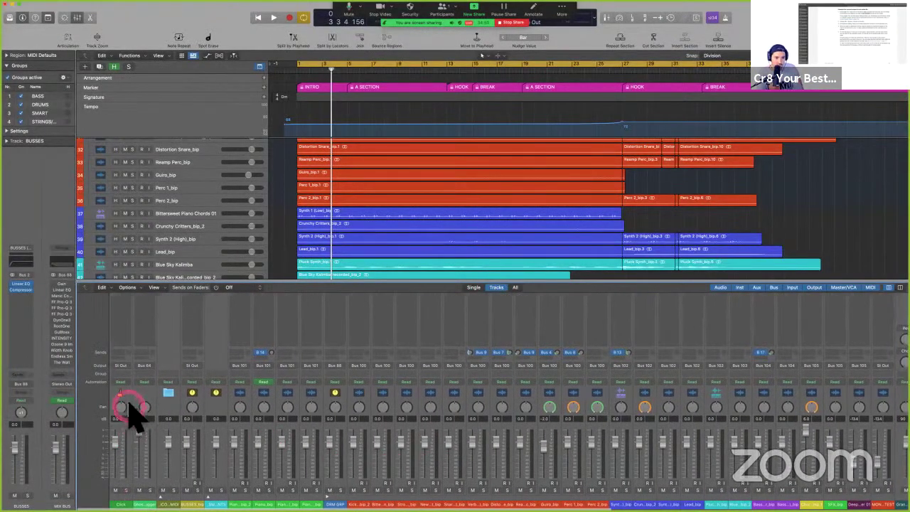
Step: Conceal the hidden tracks and select the four piano channel strips, leaving DRM GRP out of the selection
click(127, 400)
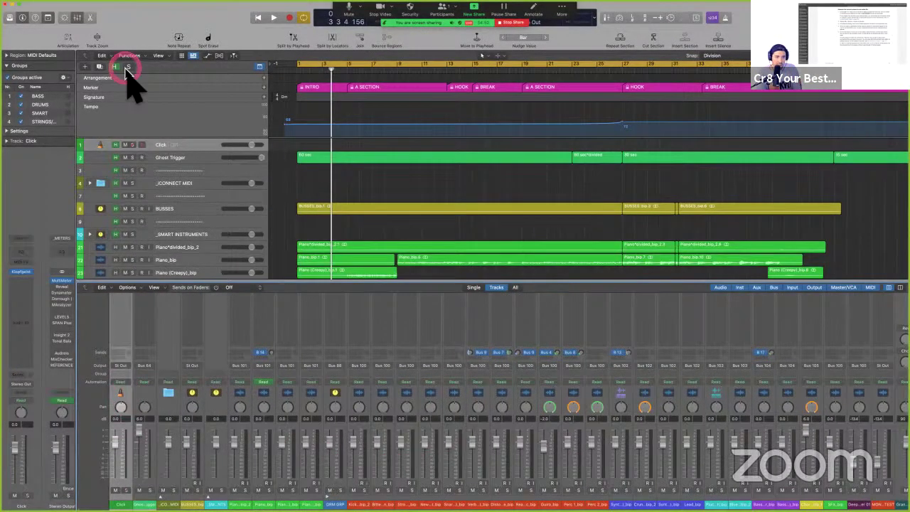
key(h)
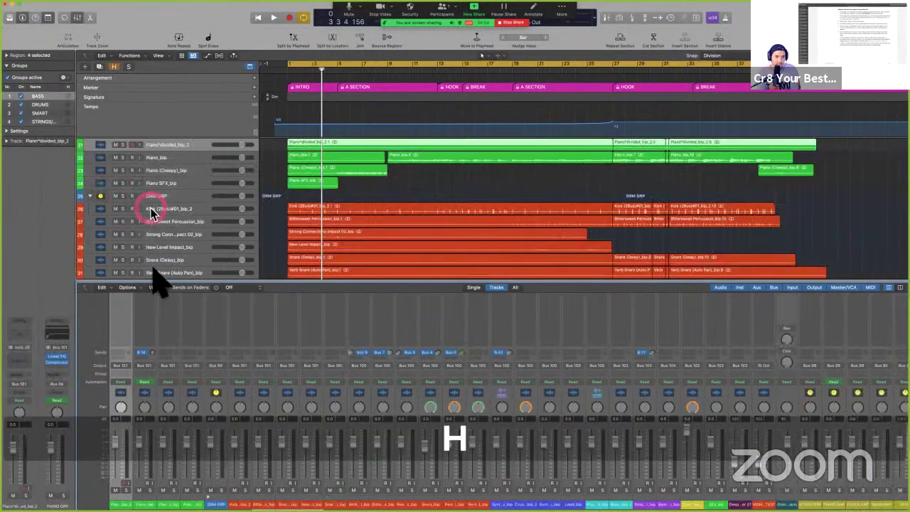
shift+click(191, 397)
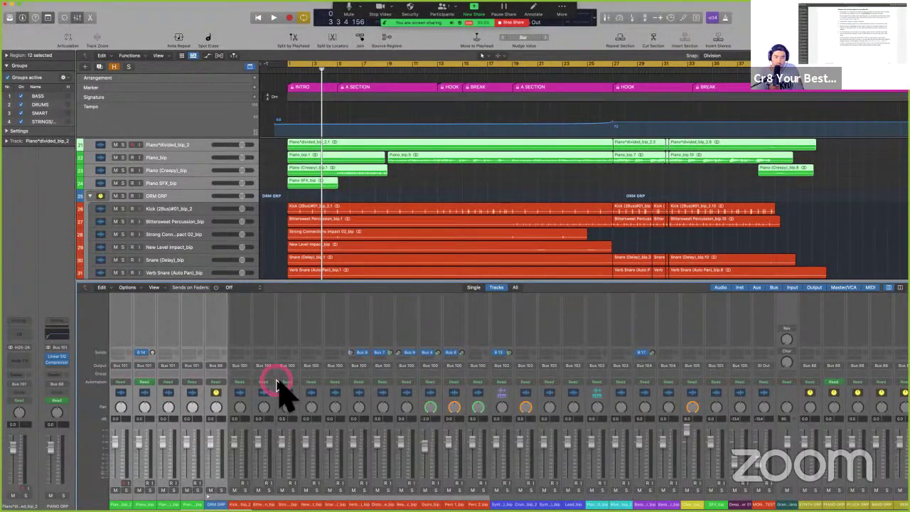
super+click(215, 398)
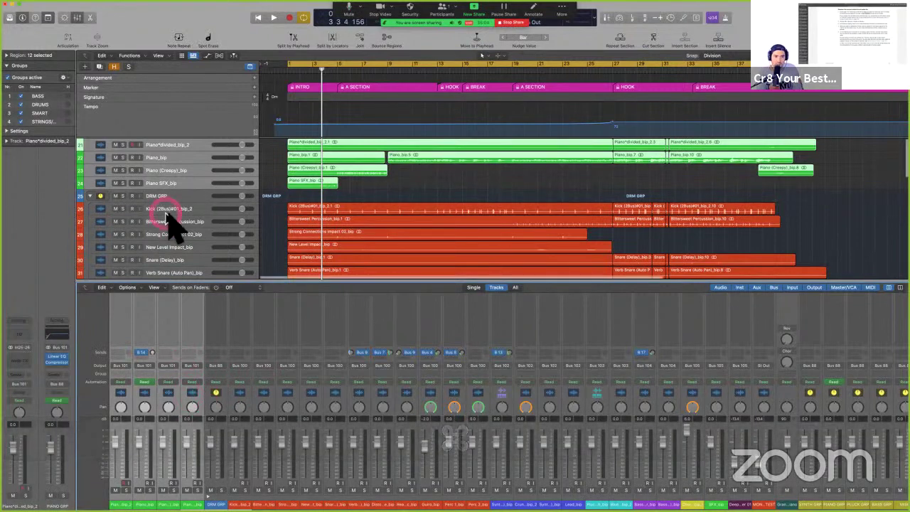
scroll(167, 210, down, 1)
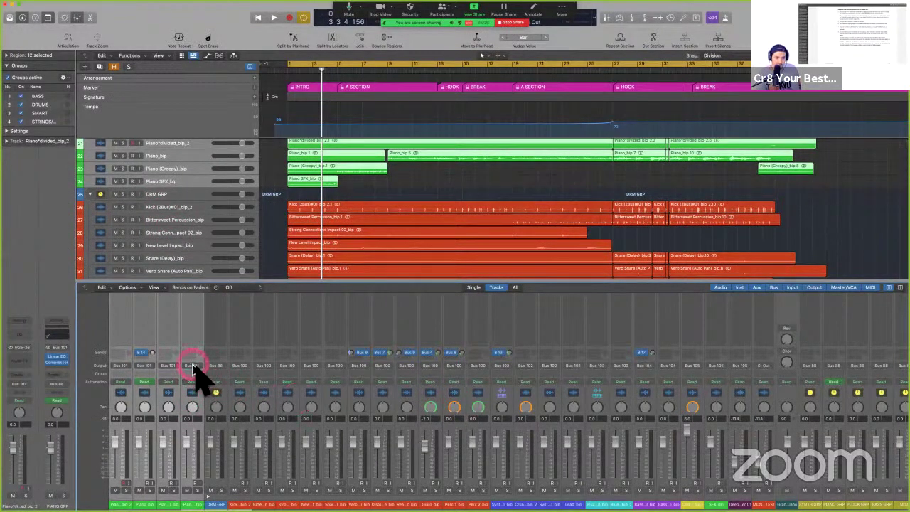
Step: Select the PIANO GRP strip that the piano tracks feed, and select the SYNTH GRP track in the track list
key(shift)
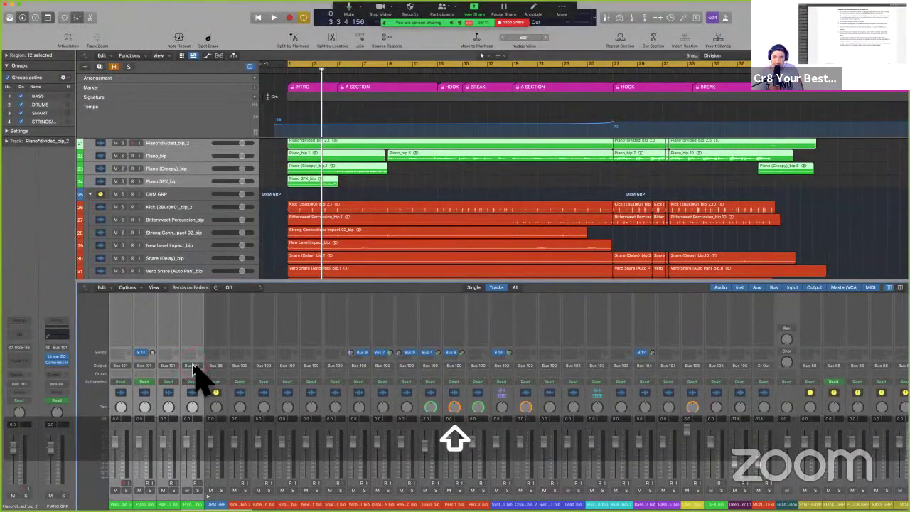
shift+click(824, 401)
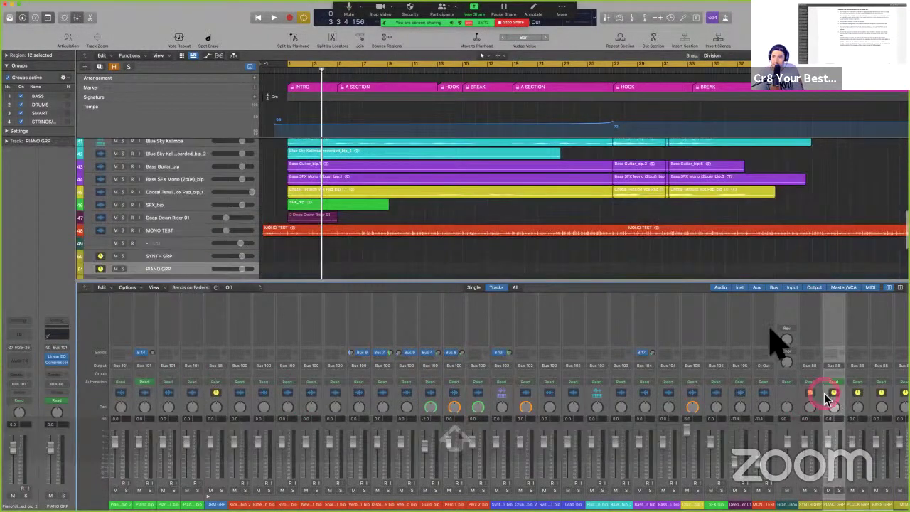
scroll(213, 228, down, 5)
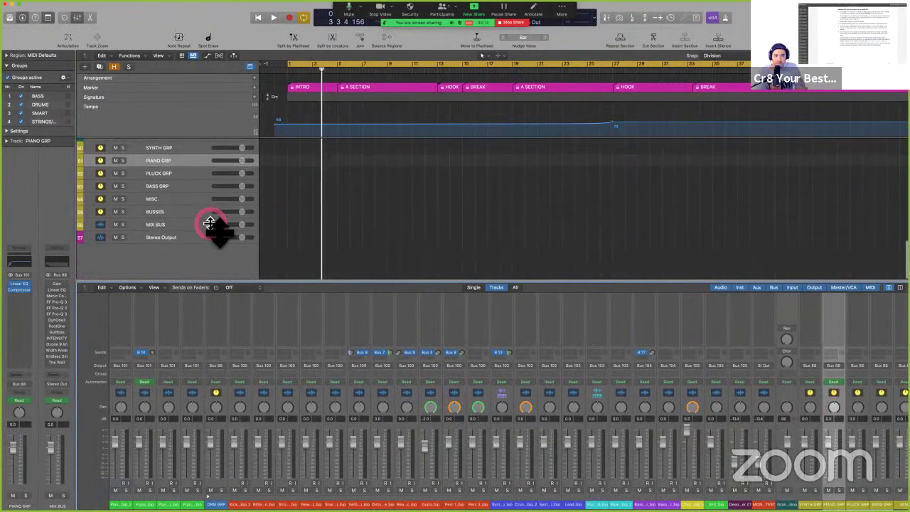
scroll(209, 223, up, 3)
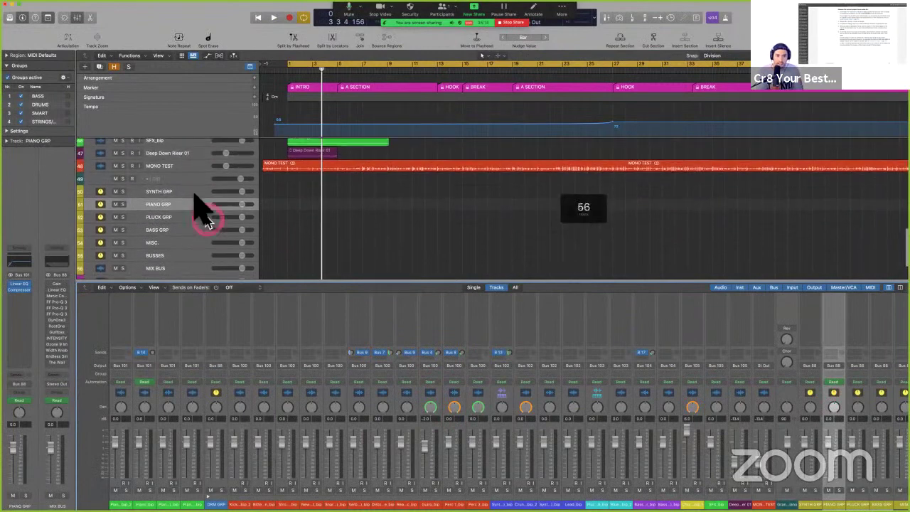
click(190, 192)
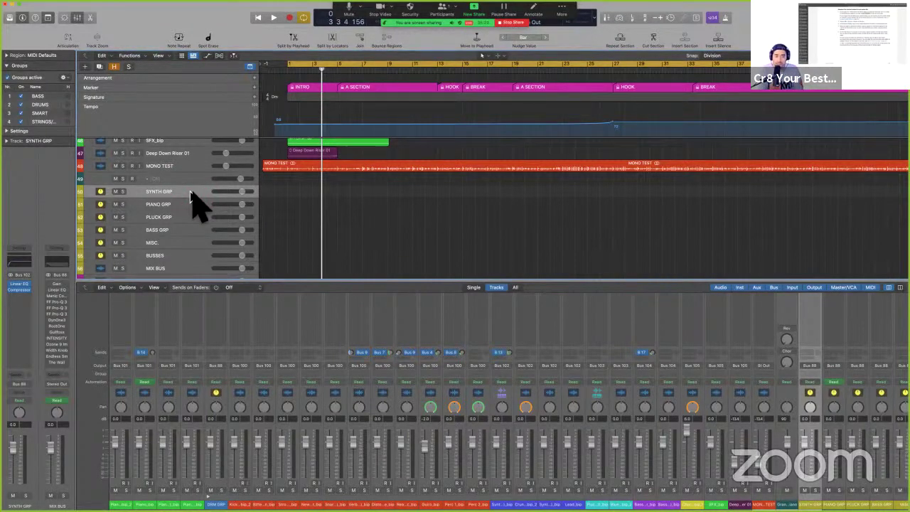
Step: Mute the MONO TEST track and hide it from the Tracks area
click(115, 166)
click(199, 163)
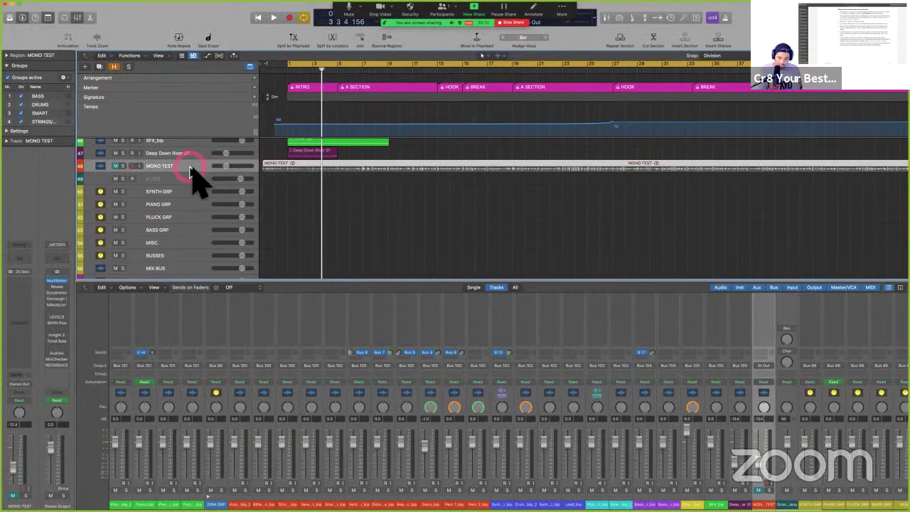
key(super+BackSpace)
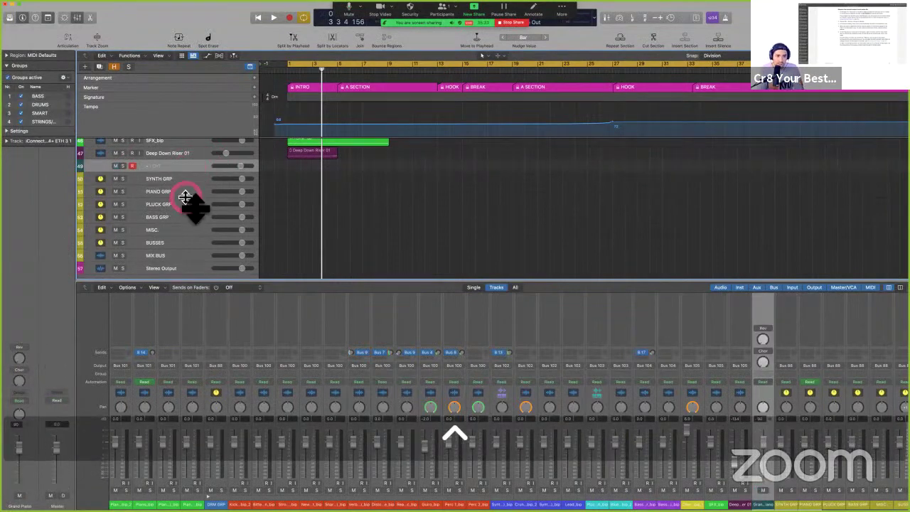
Step: Select the SYNTH GRP channel strip and step through the neighbouring group strips to BASS GRP
click(518, 355)
scroll(517, 365, right, 5)
scroll(654, 402, right, 2)
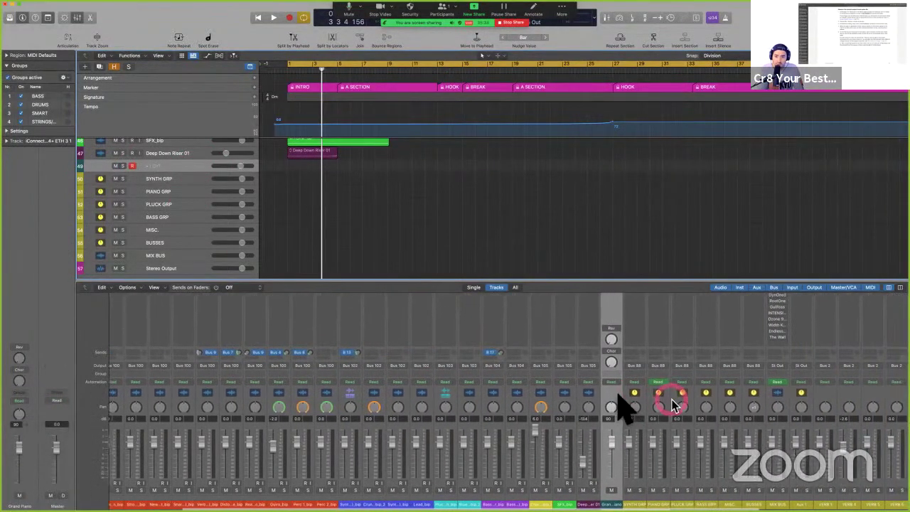
click(629, 393)
scroll(629, 393, right, 3)
scroll(634, 405, right, 2)
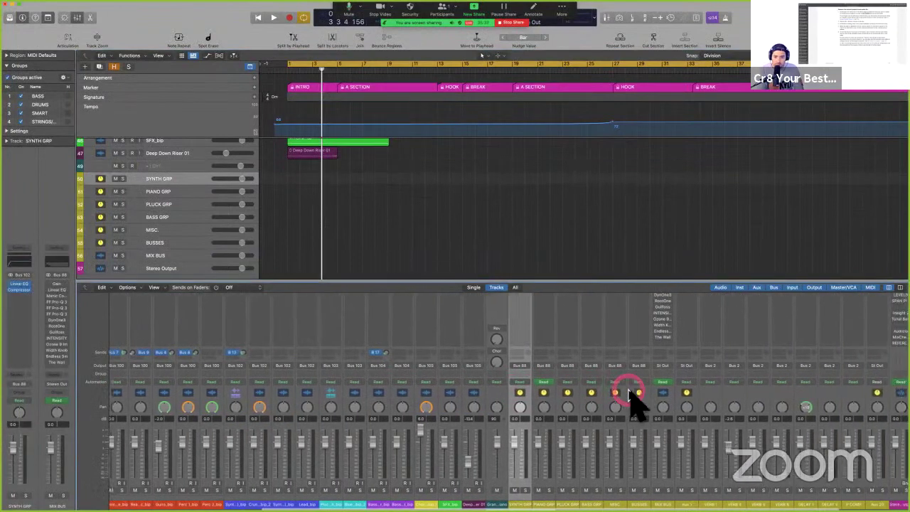
key(Right)
key(Right)
key(Right)
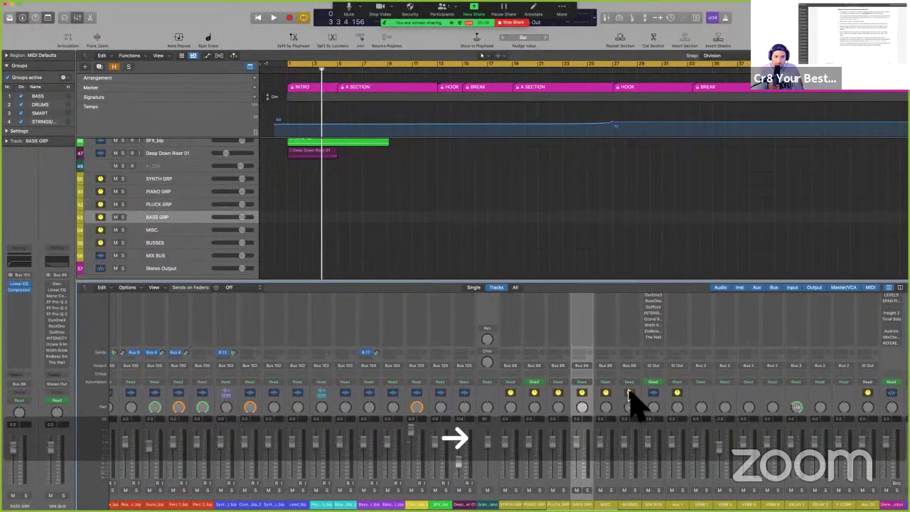
Step: Select the group channel strips from SYNTH GRP through BUSSES and bring their inserts into view
scroll(633, 406, right, 2)
click(474, 394)
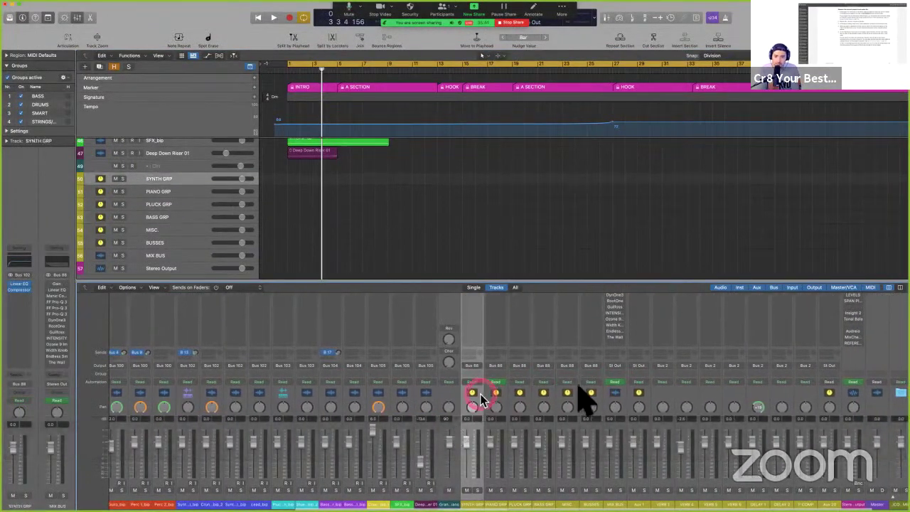
shift+click(590, 373)
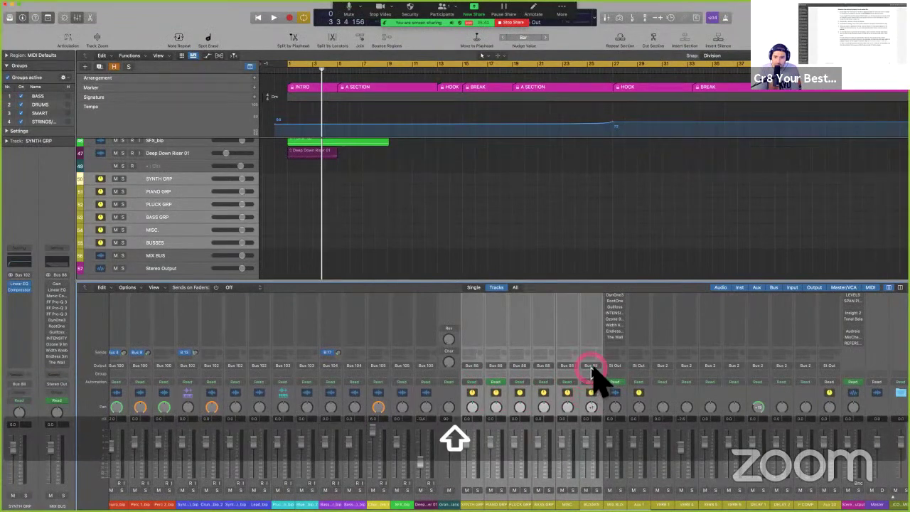
scroll(592, 371, right, 3)
scroll(592, 371, up, 5)
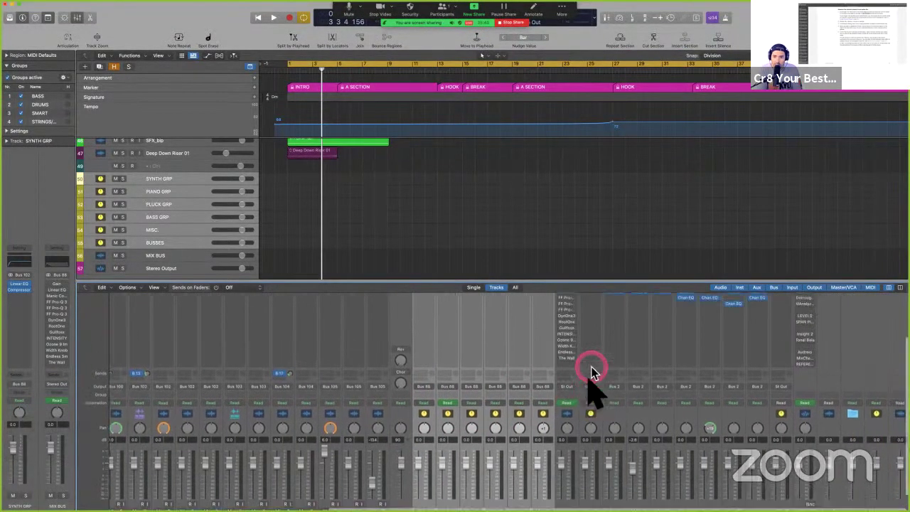
Step: Reveal the hidden tracks to select the bounced BUSSES track near the start of the list, and conceal the hidden tracks again
click(172, 245)
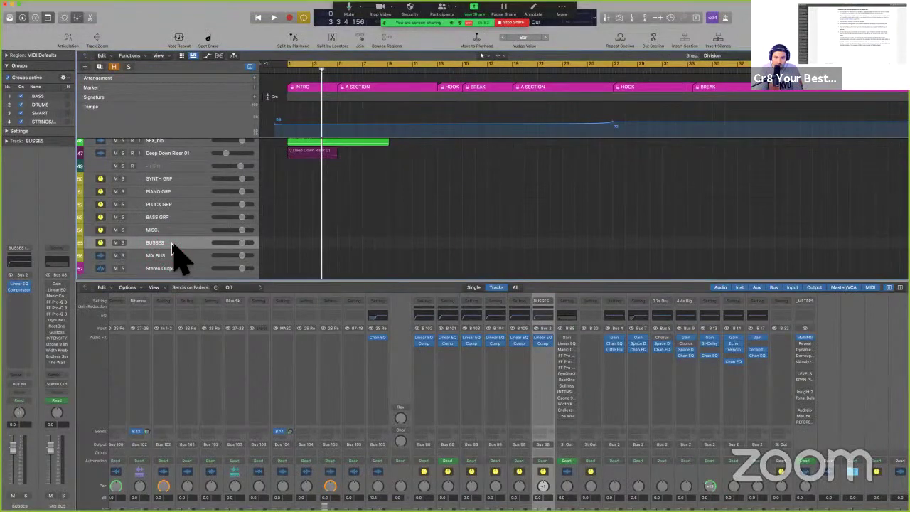
scroll(172, 244, up, 15)
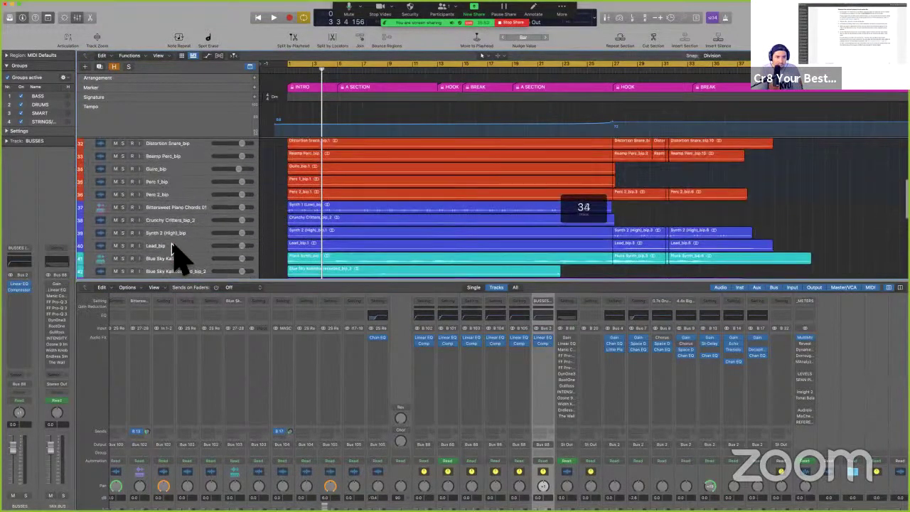
click(114, 66)
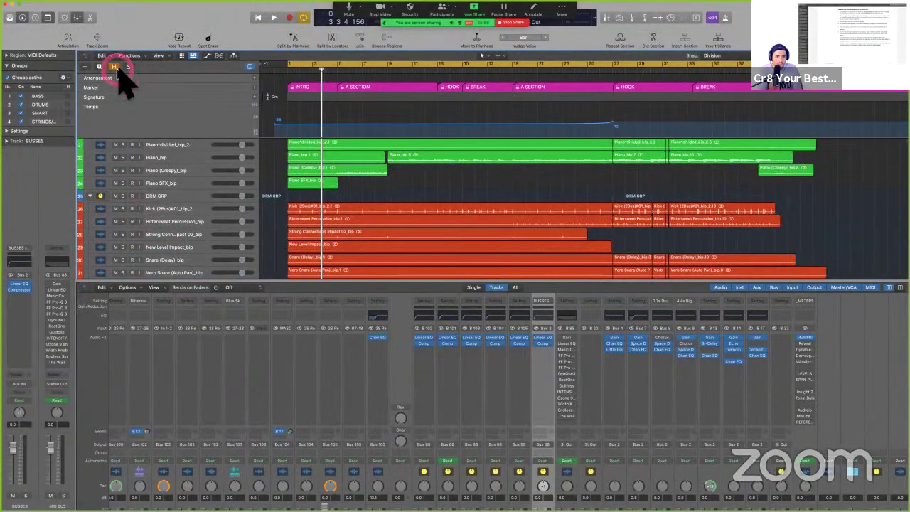
scroll(216, 195, down, 10)
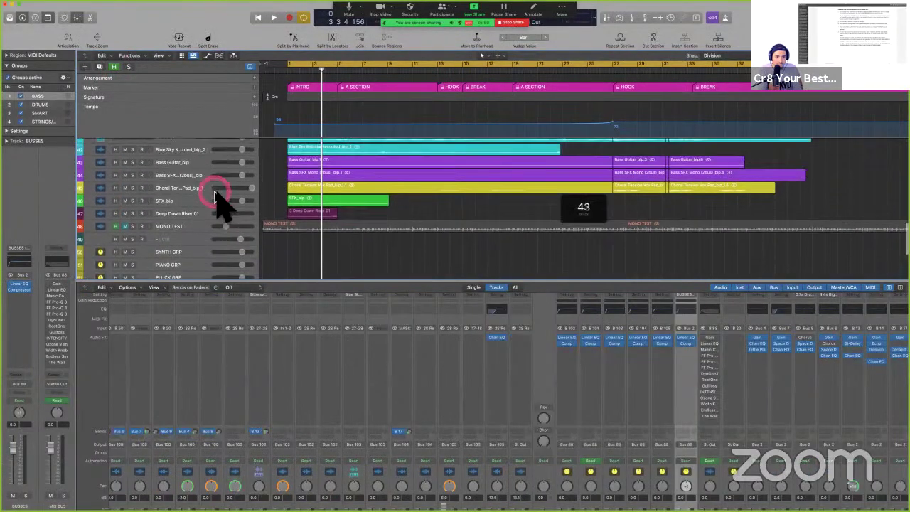
scroll(216, 195, up, 20)
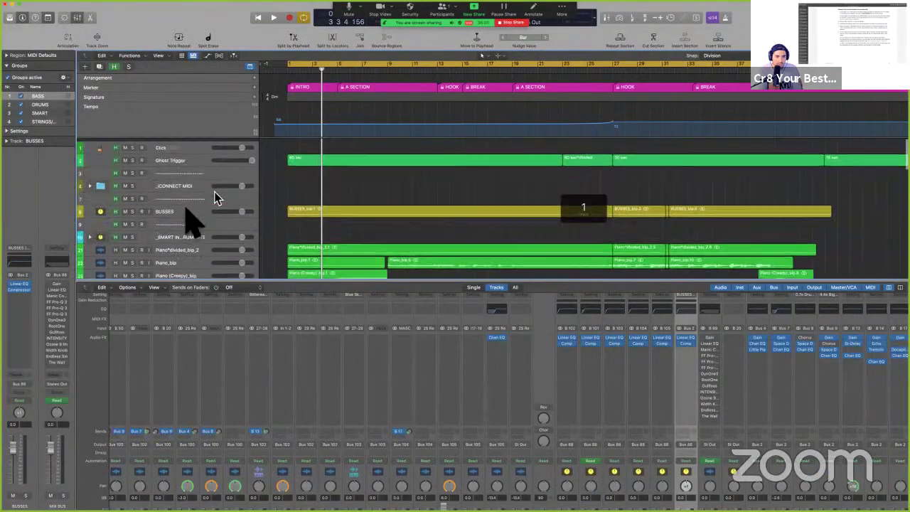
click(183, 209)
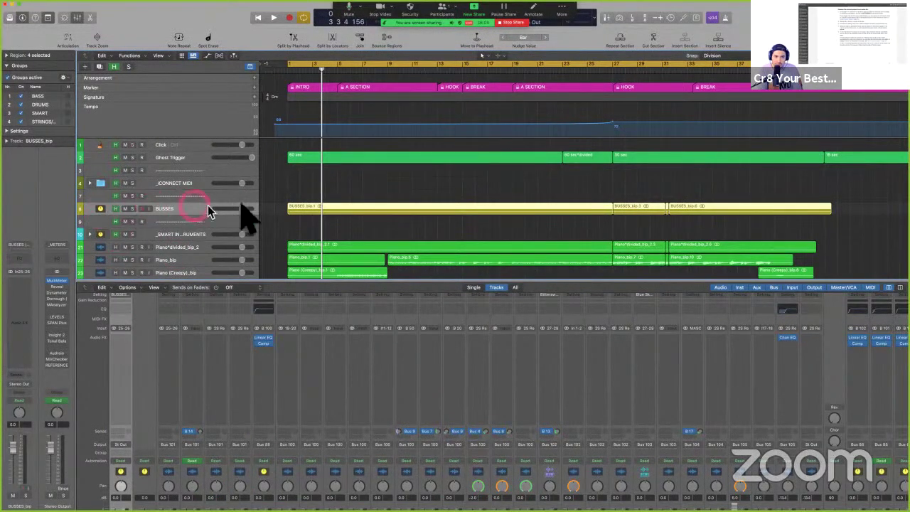
click(113, 66)
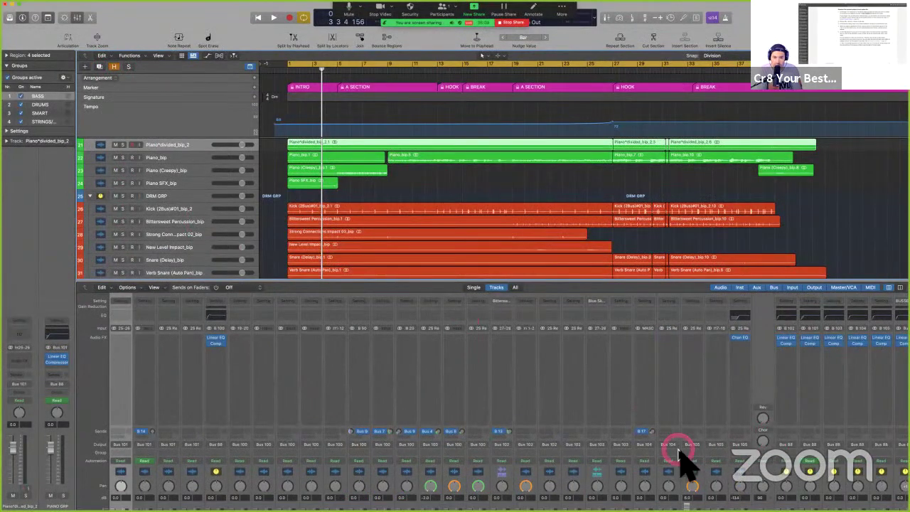
Step: Select the BUSSES track below the group tracks and open its channel strip's input choices to examine what feeds it
scroll(682, 462, down, 3)
scroll(401, 242, down, 10)
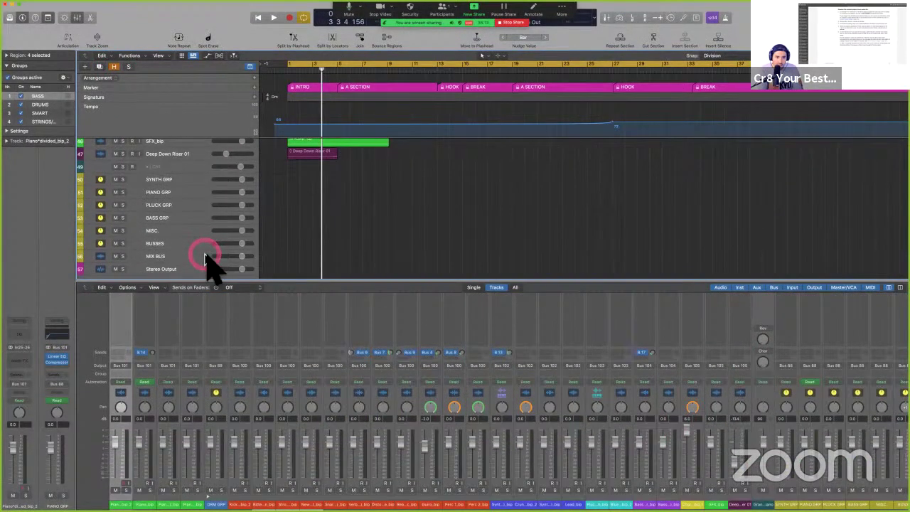
click(203, 247)
click(197, 305)
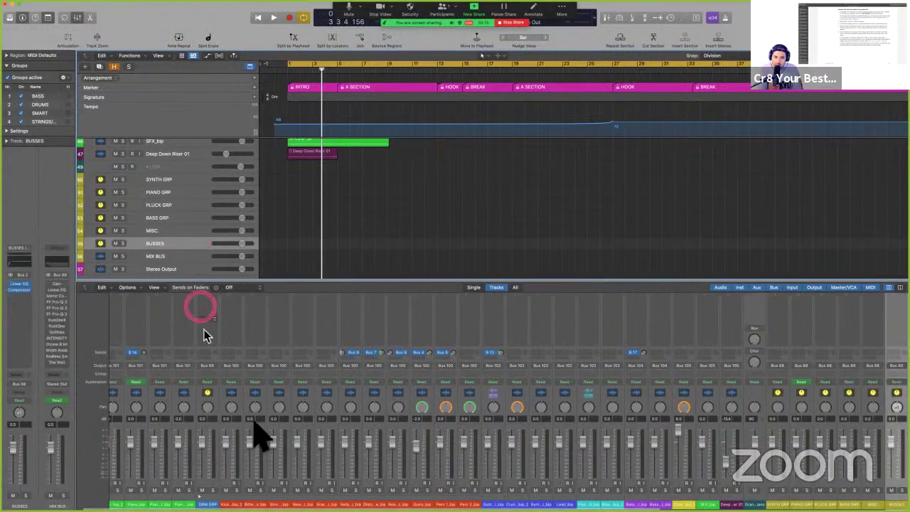
click(634, 354)
scroll(639, 372, right, 3)
scroll(649, 380, up, 5)
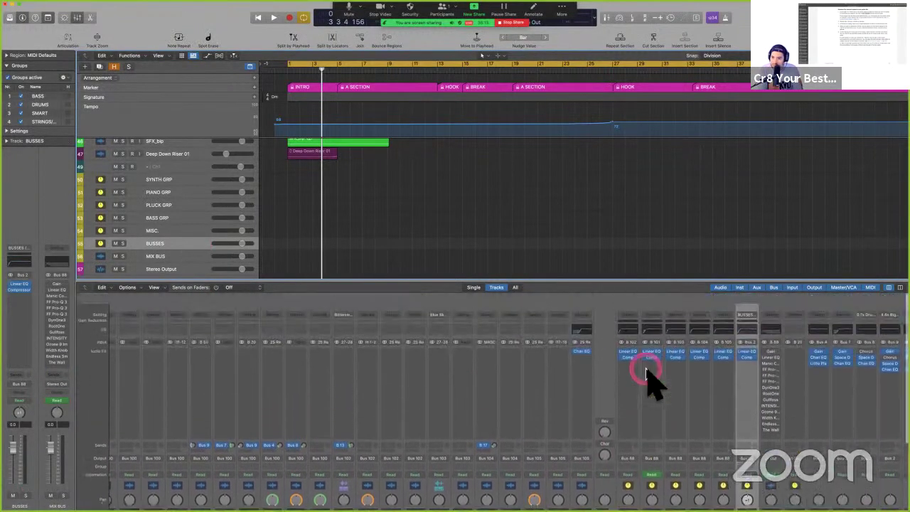
click(748, 326)
key(shift)
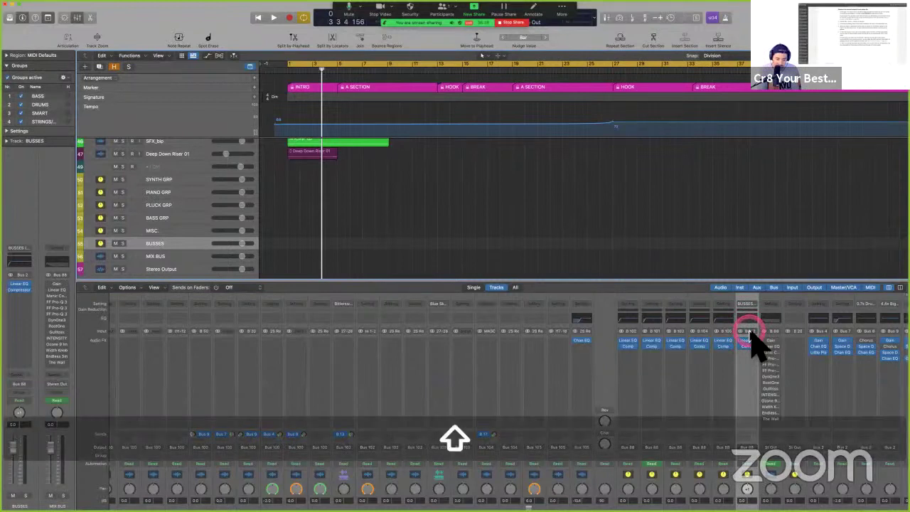
click(749, 330)
click(745, 328)
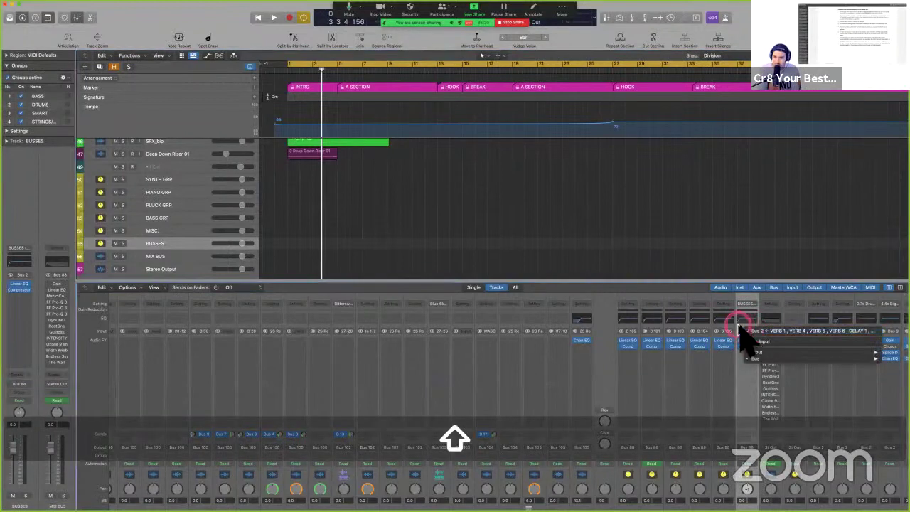
Step: Keep Bus 2 as the BUSSES channel strip's input and hide the Mixer
click(748, 329)
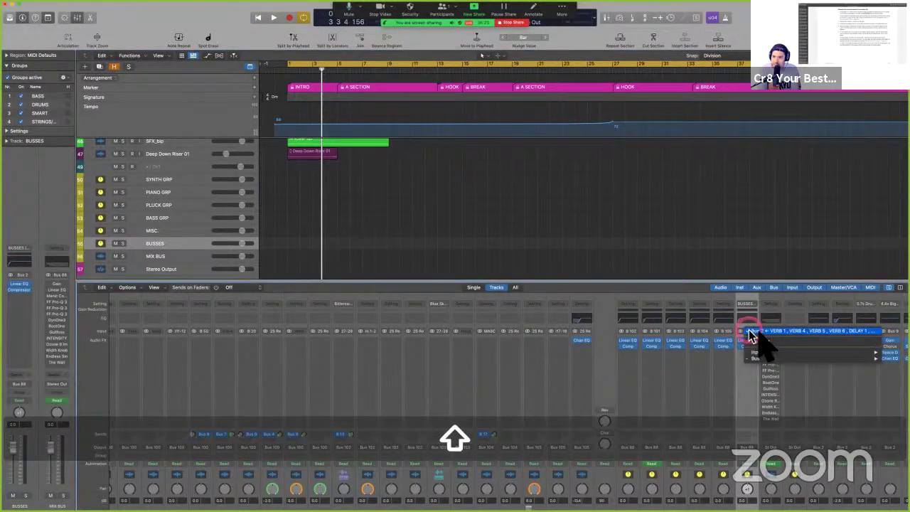
click(782, 331)
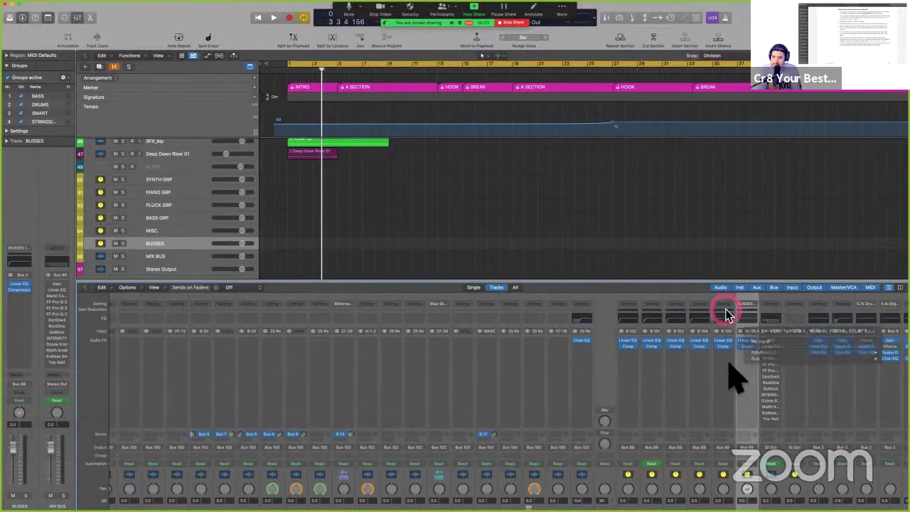
key(x)
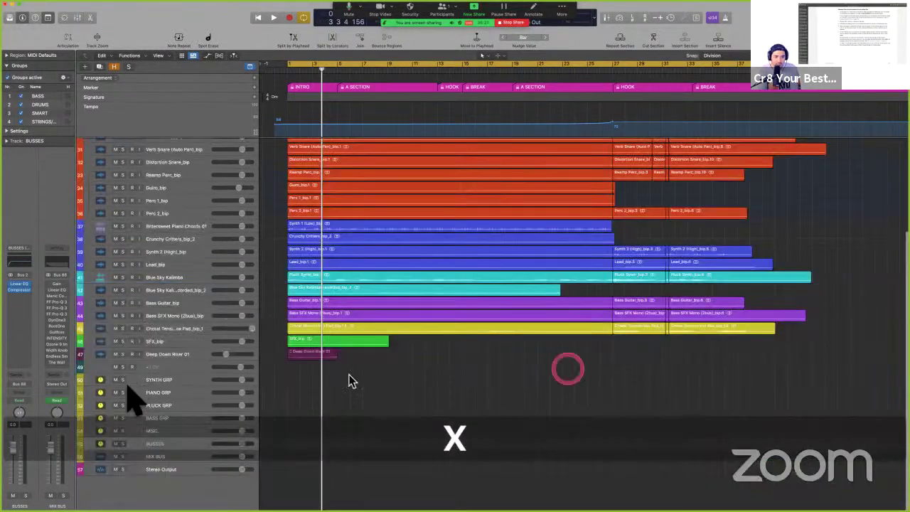
Step: Select the group tracks from SYNTH GRP through BUSSES and show their channel strips in the Mixer
click(195, 383)
shift+click(187, 455)
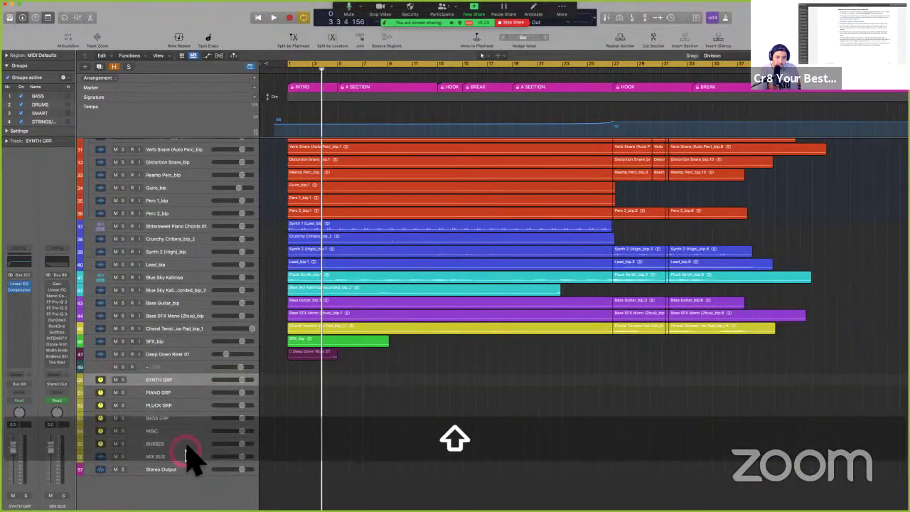
key(x)
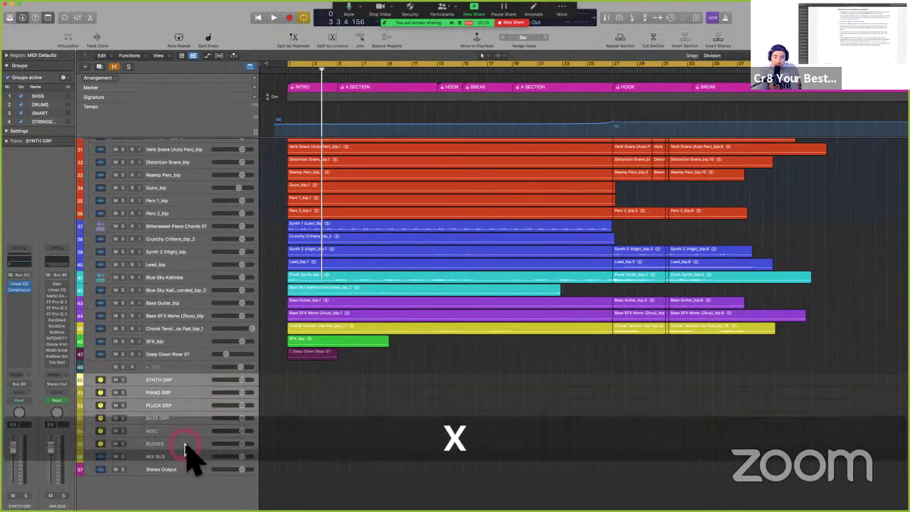
click(619, 421)
click(687, 446)
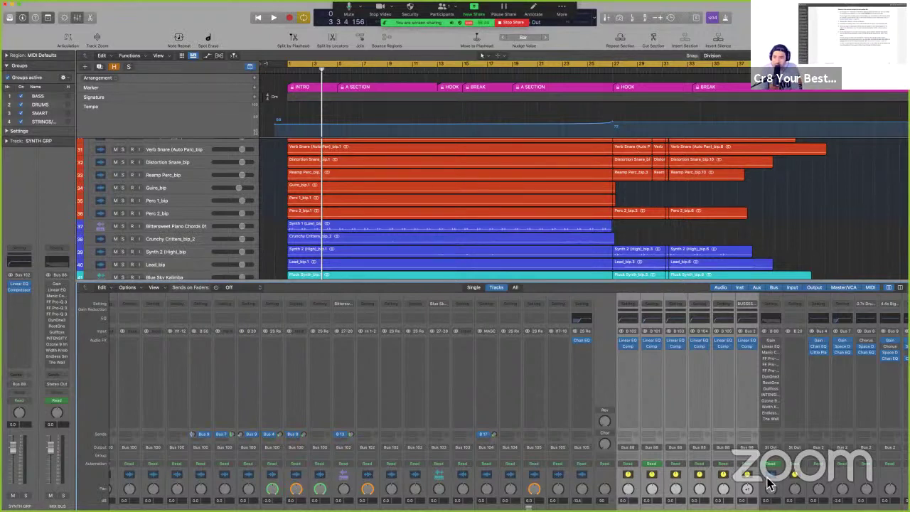
Step: Enable the bypassed insert plug-ins on the MIX BUS channel strip, from Gain down to The Wall
click(718, 430)
drag(779, 340, 770, 346)
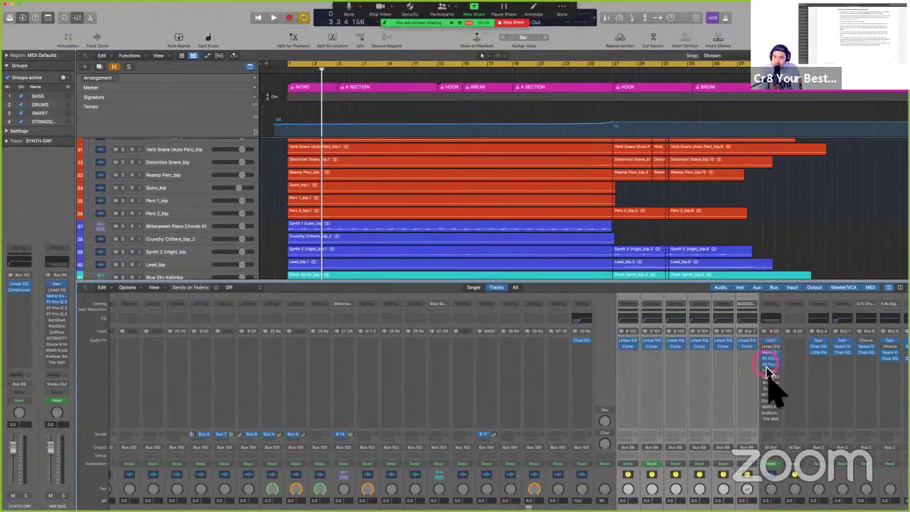
mouse_move(766, 367)
mouse_down()
mouse_move(764, 430)
mouse_move(766, 390)
mouse_up()
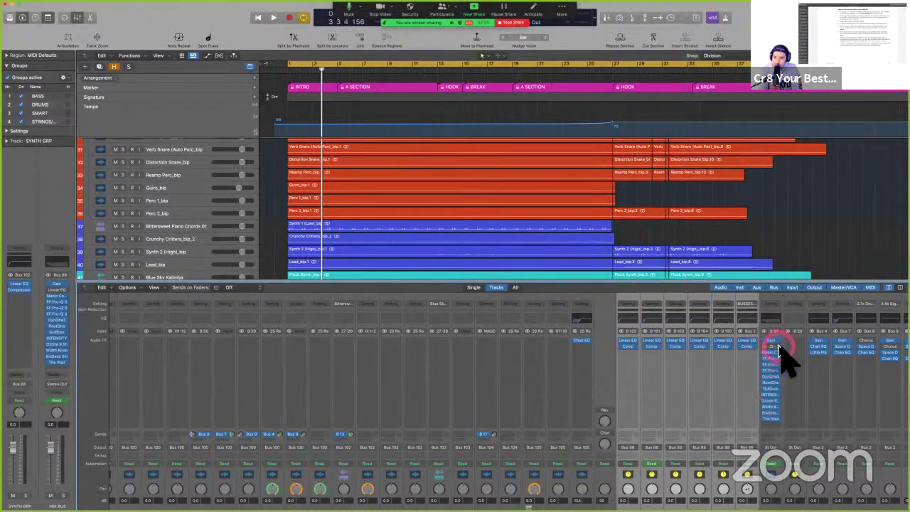
Step: Open the Linear Phase EQ insert on the MIX BUS to view its curve, and hide its plug-in window again
click(778, 347)
key(Escape)
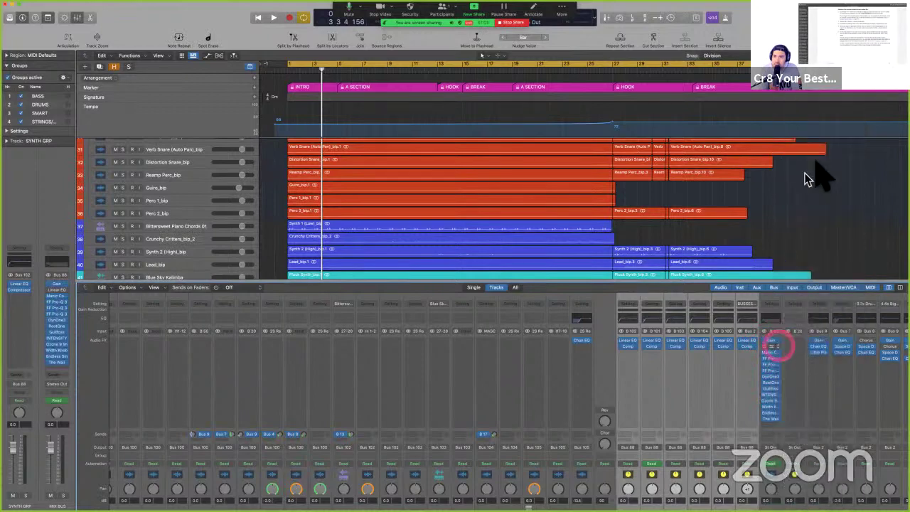
click(778, 346)
key(Escape)
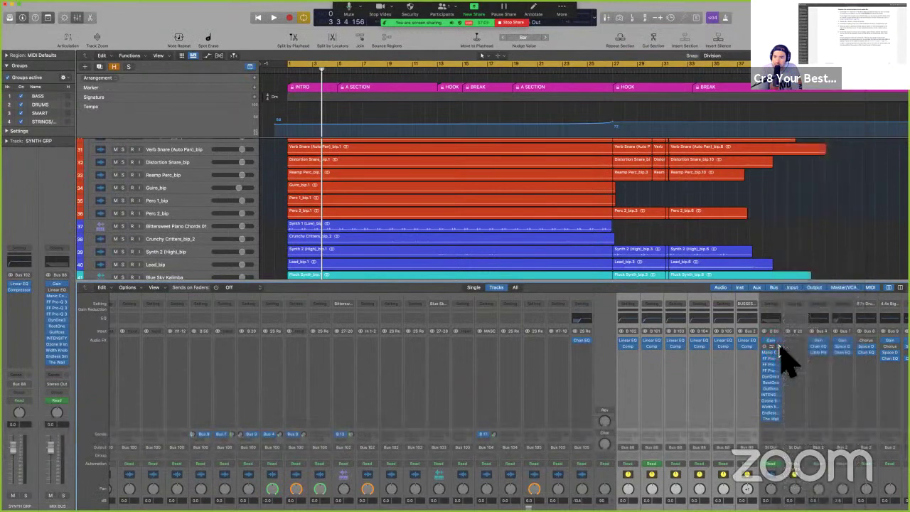
shift+click(778, 323)
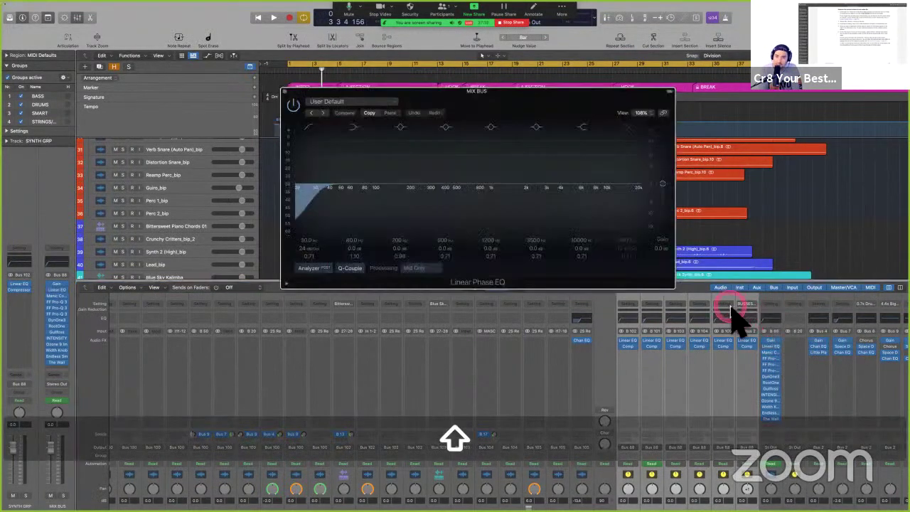
key(v)
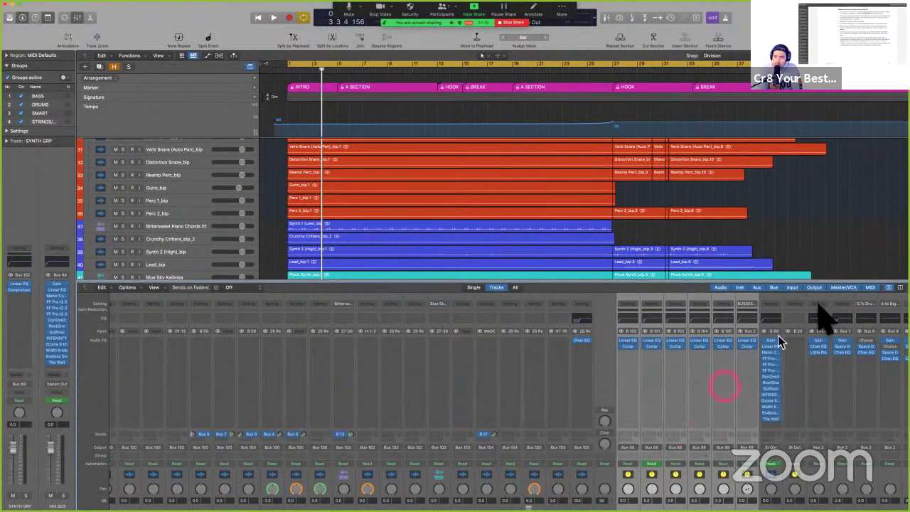
click(771, 413)
Step: Hide the Mixer, turn cycle mode off and play the project with the group tracks still selected
key(x)
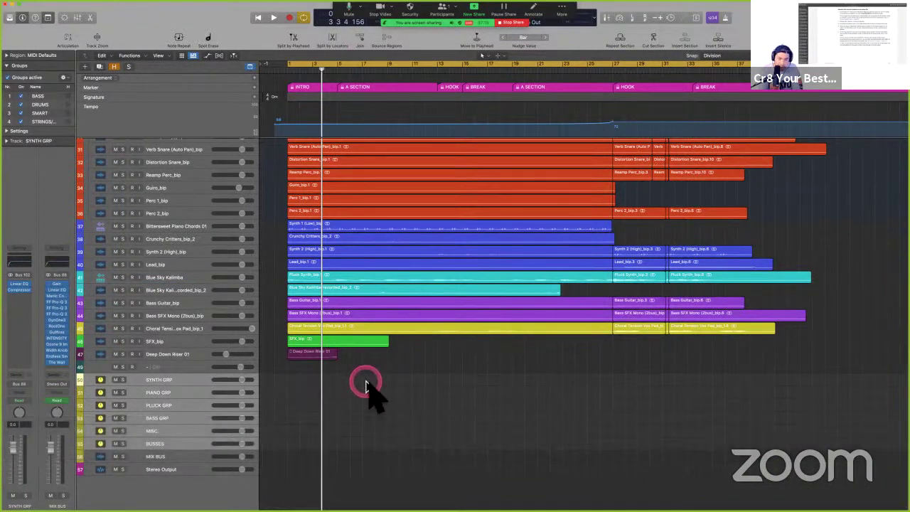
key(c)
key(shift)
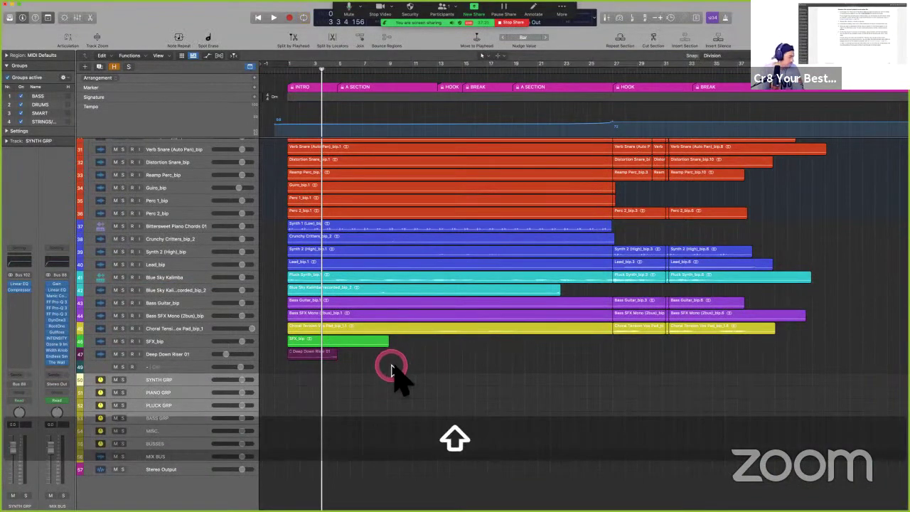
key(space)
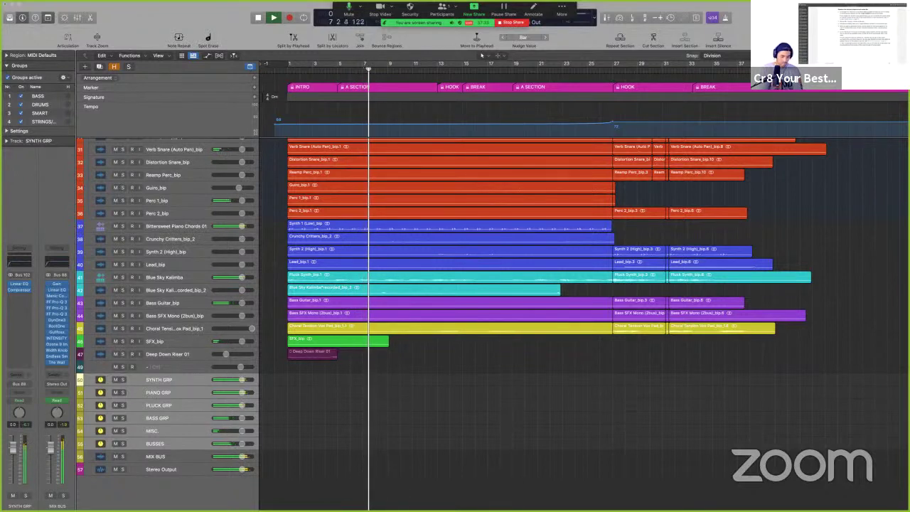
key(super+w)
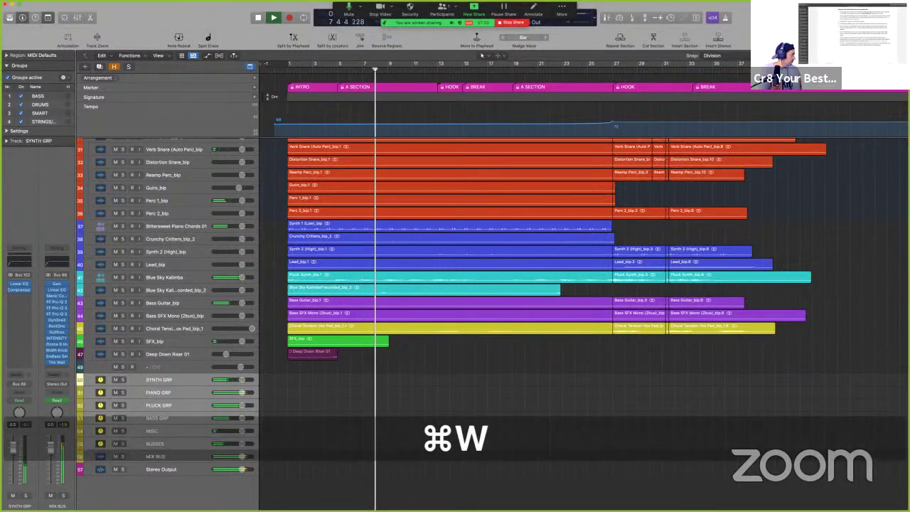
key(shift)
key(h)
key(u)
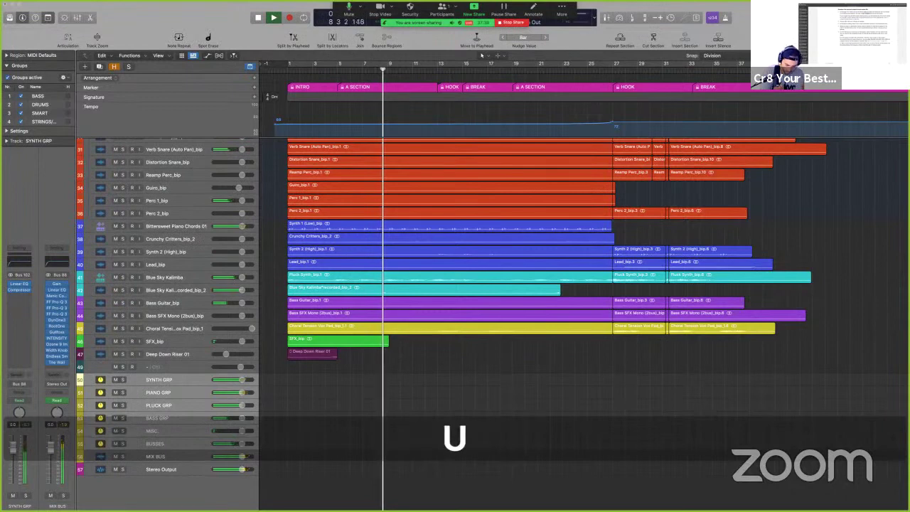
key(e)
key(shift+1)
key(shift)
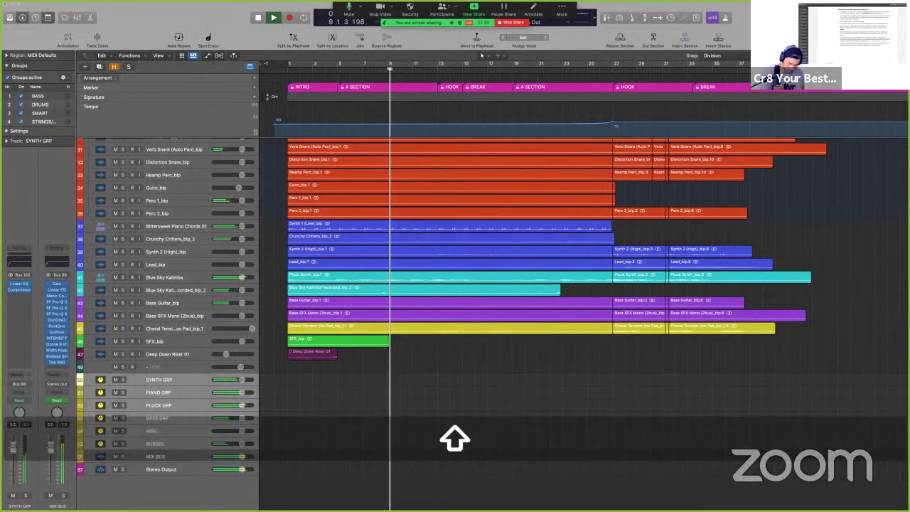
key(space)
key(e)
key(o)
key(h)
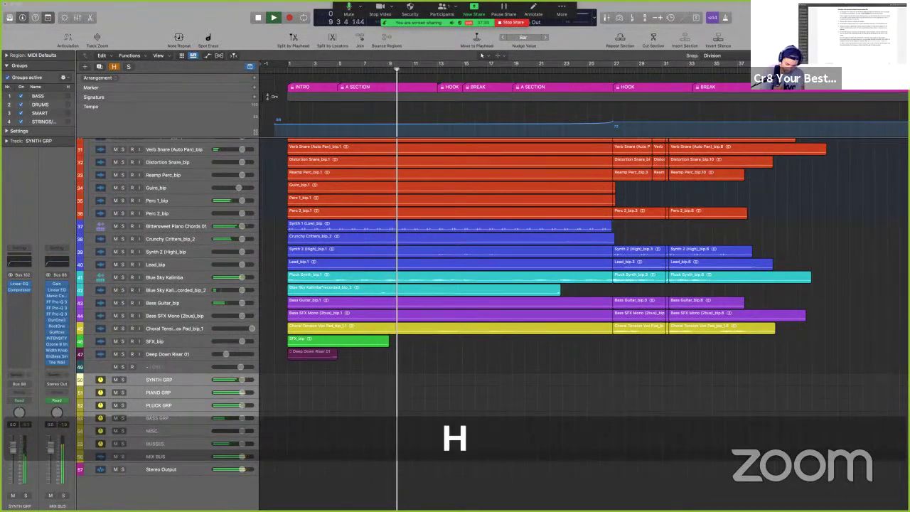
key(e)
key(r)
key(u)
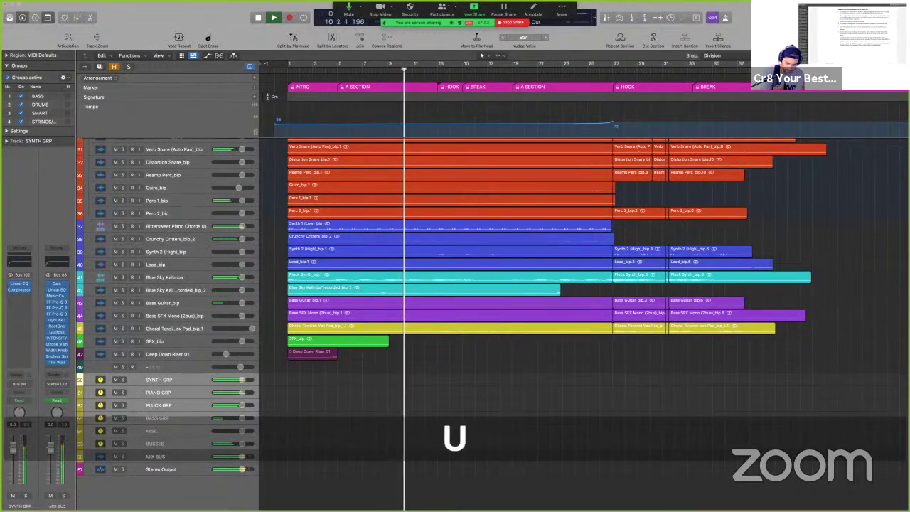
key(o)
key(t)
key(shift)
key(m)
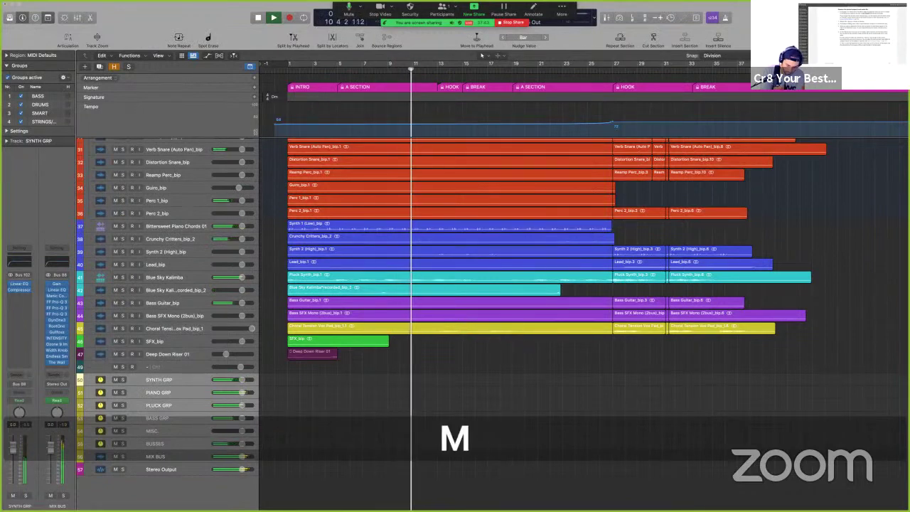
key(i)
key(c)
key(e)
key(y)
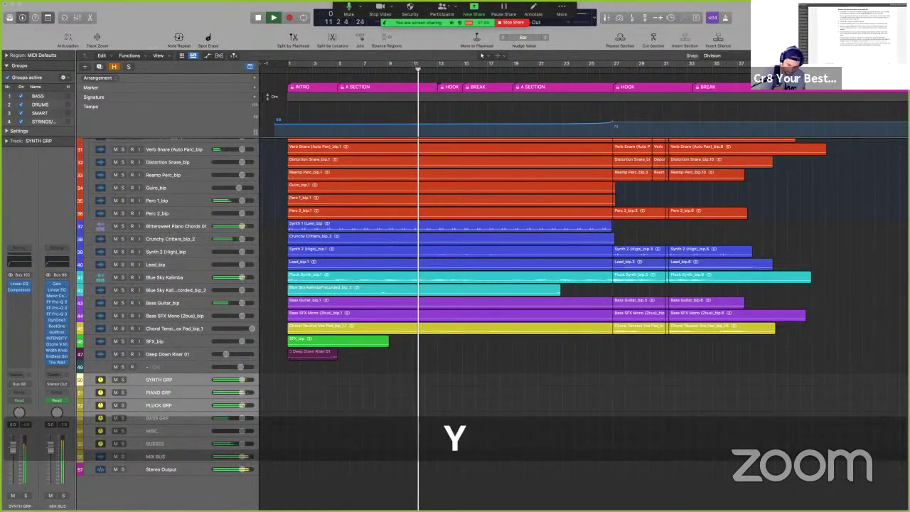
key(m)
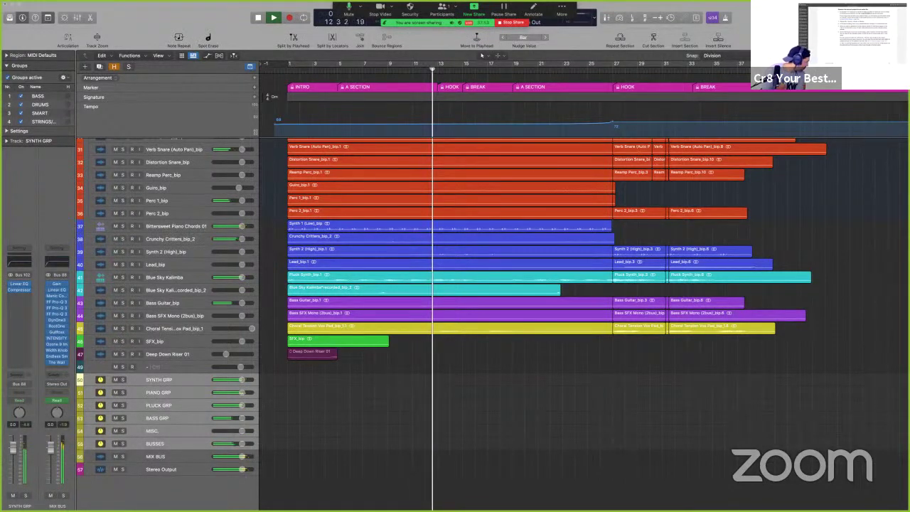
key(Return)
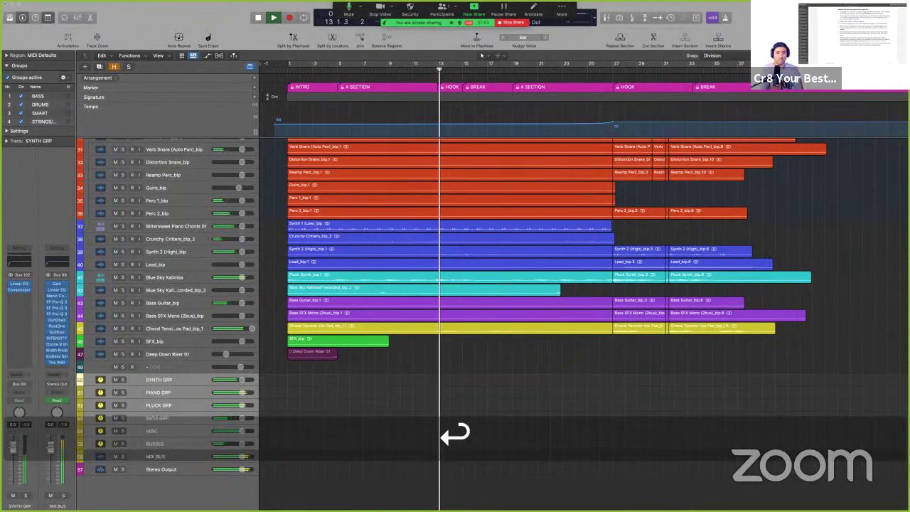
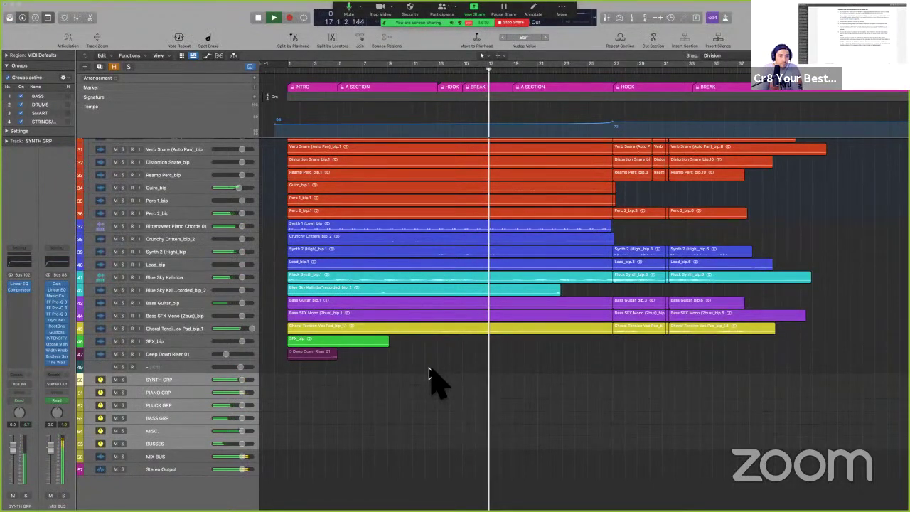
Step: Stop the project's playback in the A SECTION after the BREAK
click(429, 374)
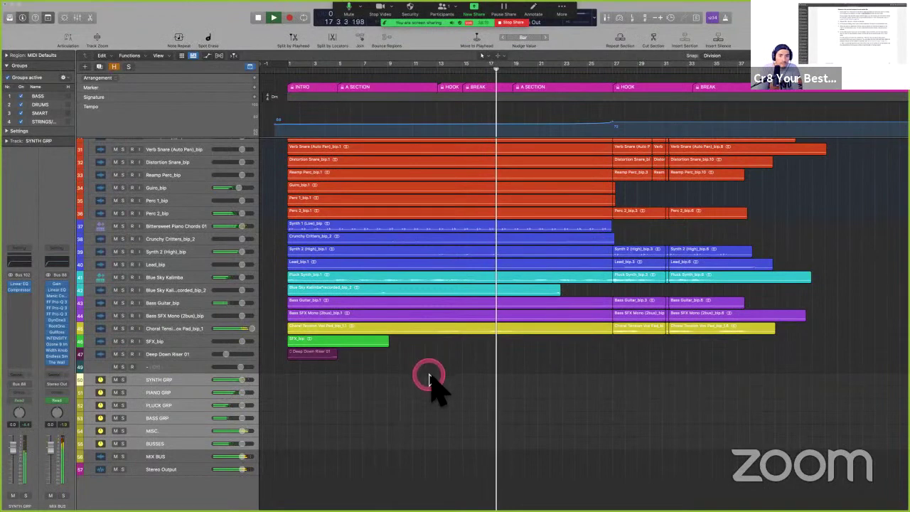
key(space)
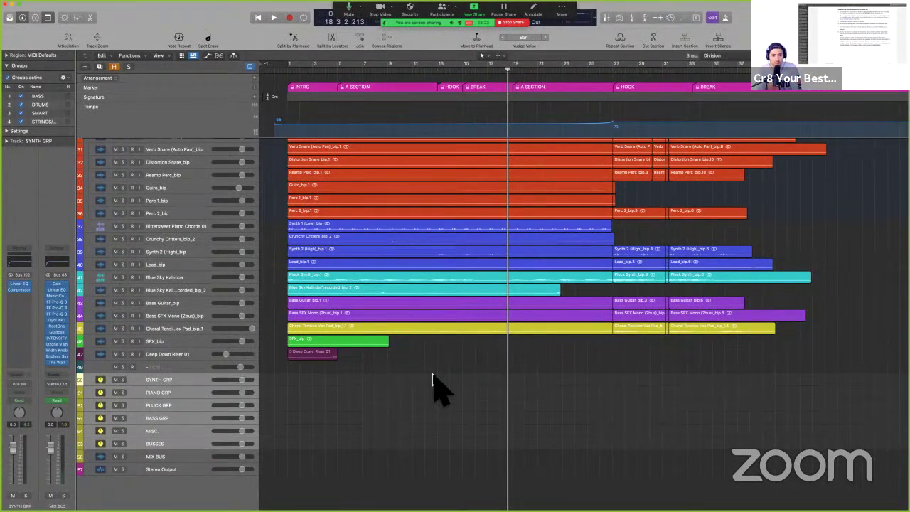
click(429, 381)
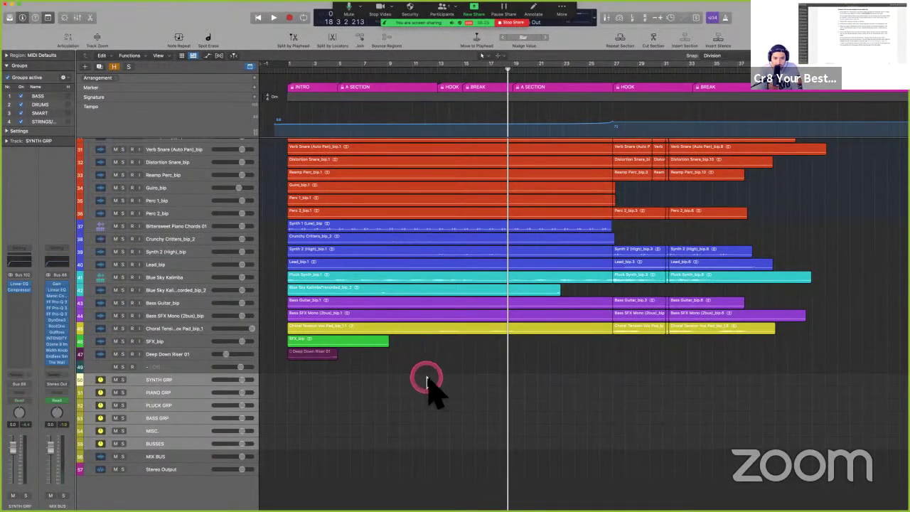
click(361, 378)
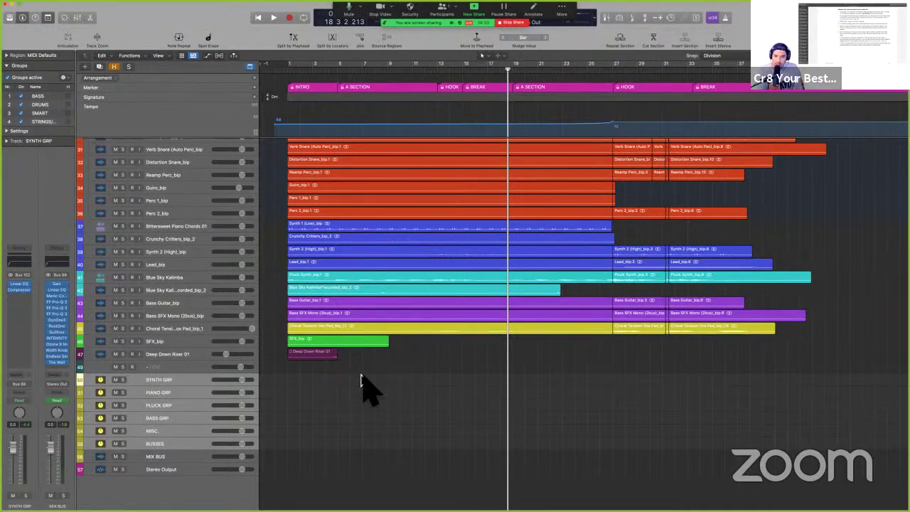
click(392, 408)
click(377, 399)
click(139, 482)
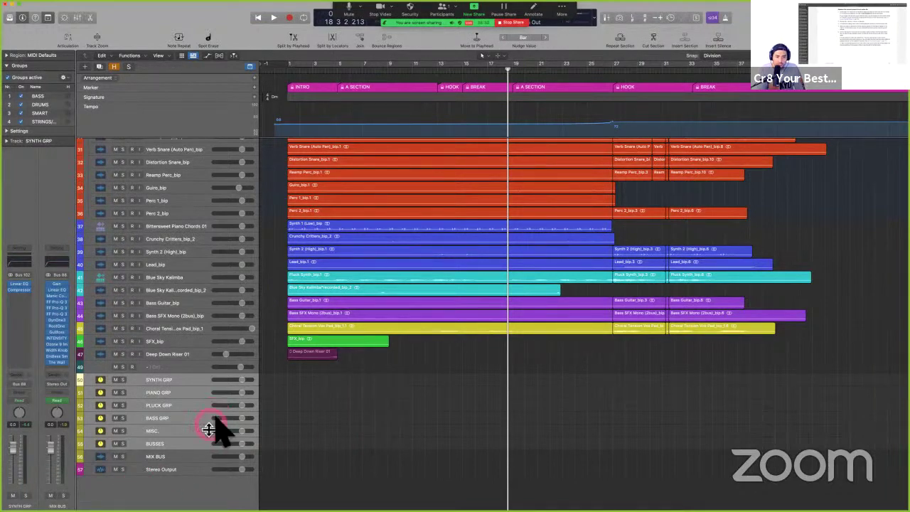
Step: Select the MIX BUS track to examine its available output choices without changing them, and switch back to the Logic Pro User Guide's bounce instructions
click(181, 456)
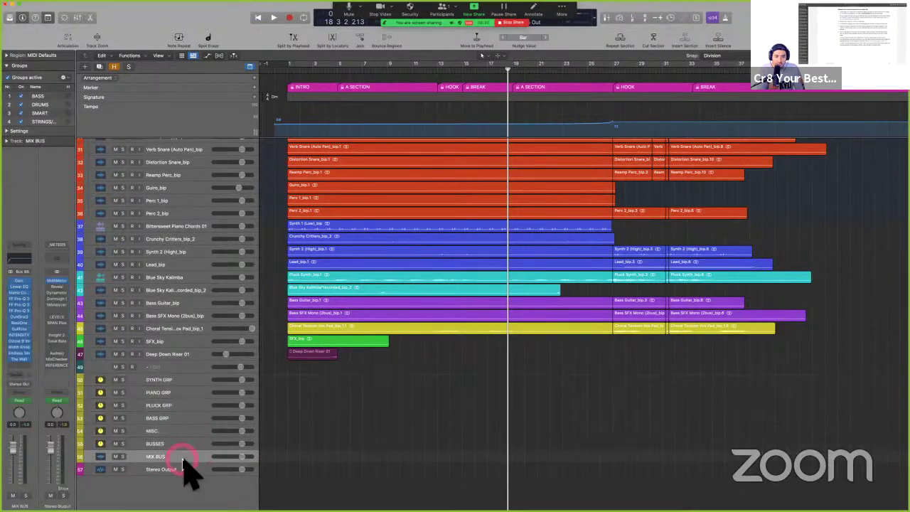
click(23, 384)
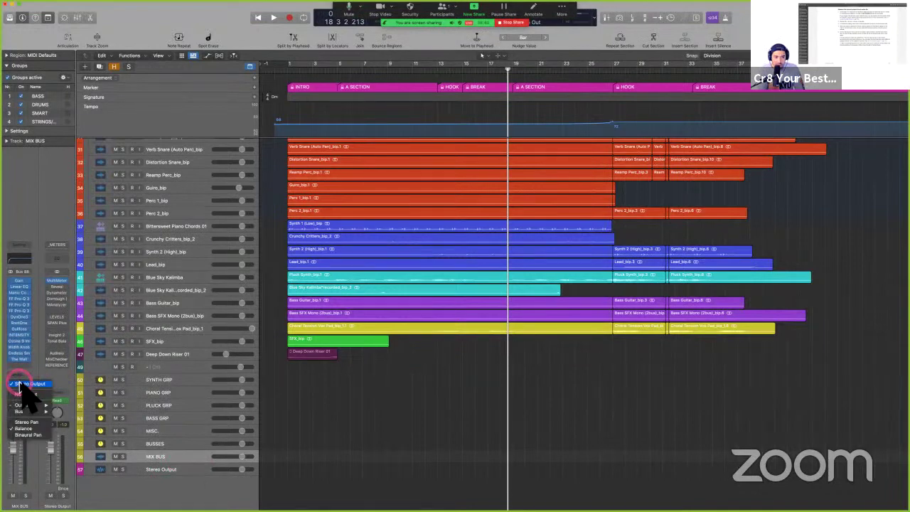
click(32, 405)
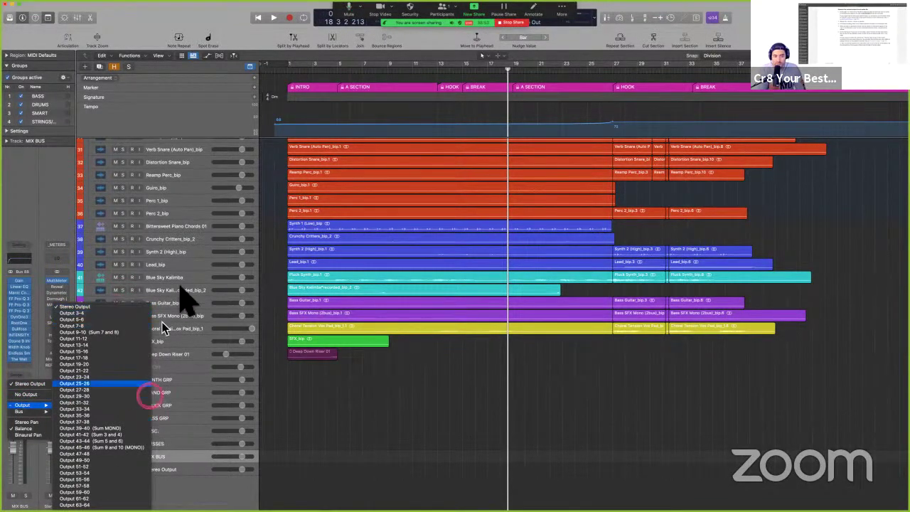
click(331, 439)
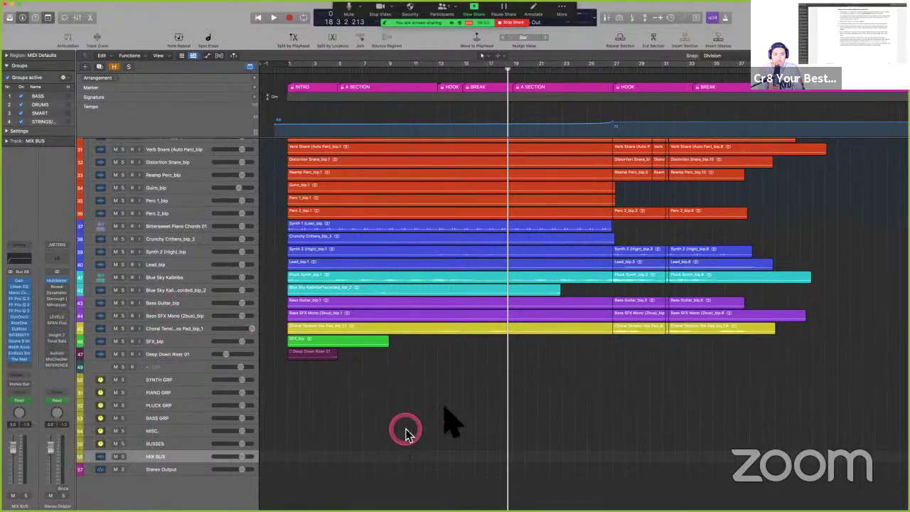
key(ctrl+Left)
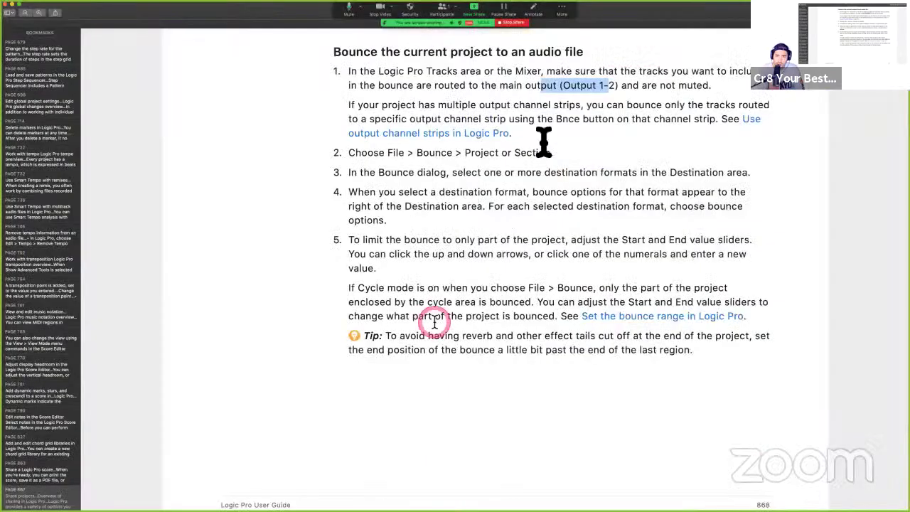
Step: Highlight the guide's notes about tracks not being muted and about using the Bnce button on a specific output channel strip
click(579, 85)
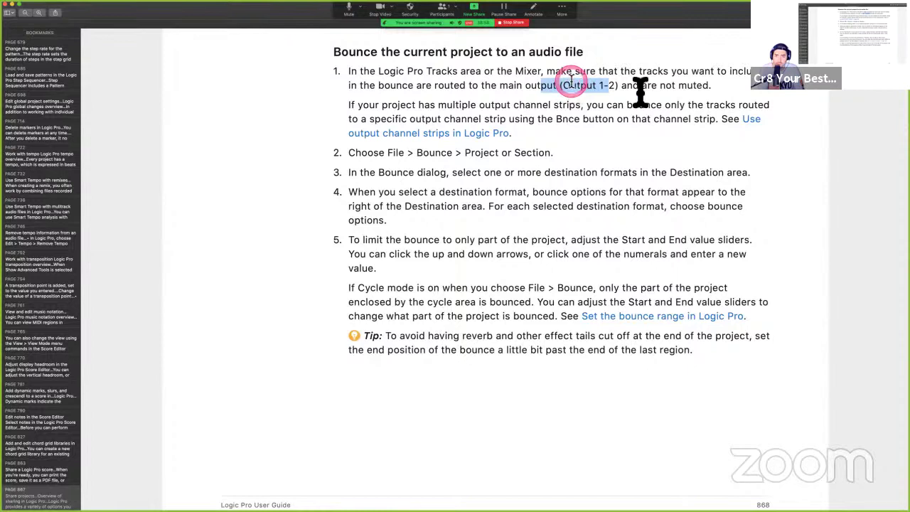
drag(640, 87, 723, 85)
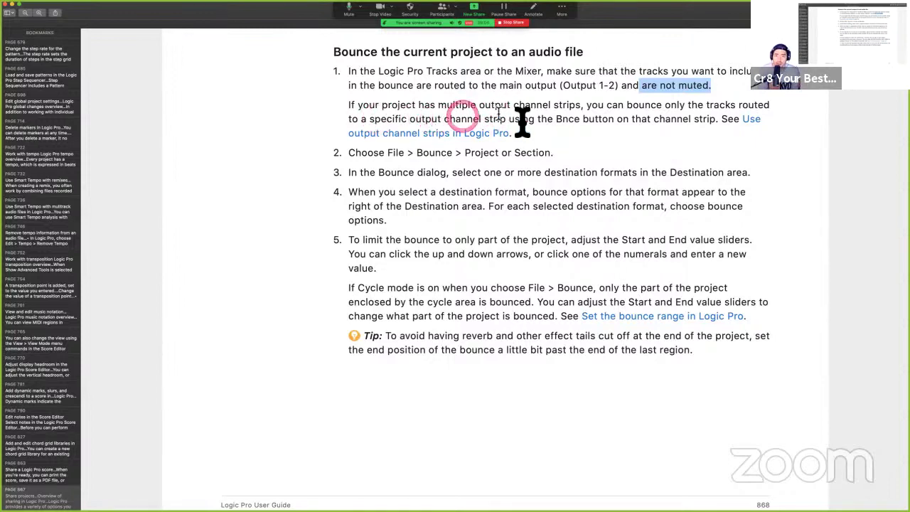
drag(555, 121, 720, 124)
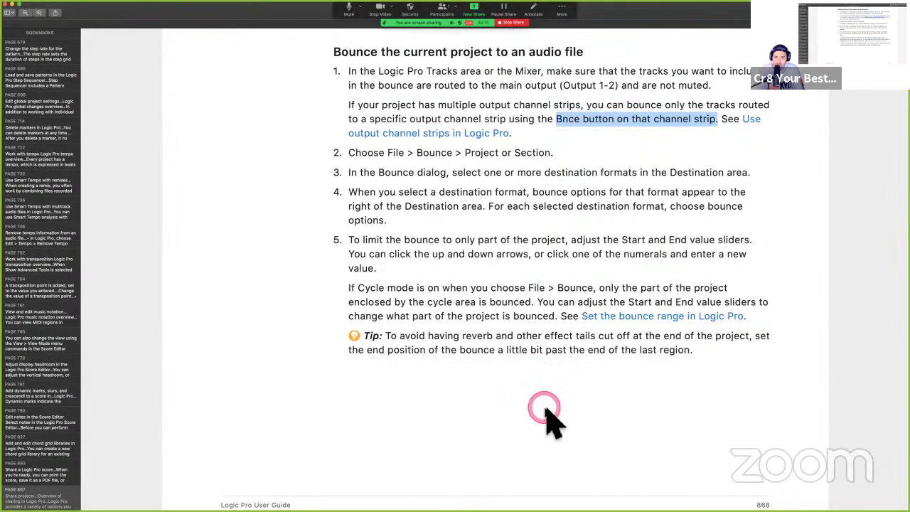
Step: Switch to Logic Pro, show an enlarged Mixer and briefly spotlight the Bounce button on the Stereo Output channel strip
key(ctrl+Right)
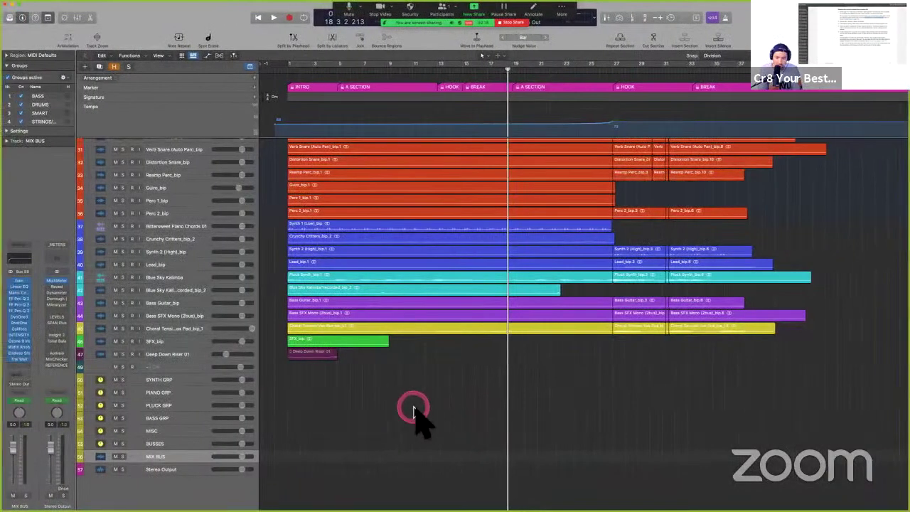
key(x)
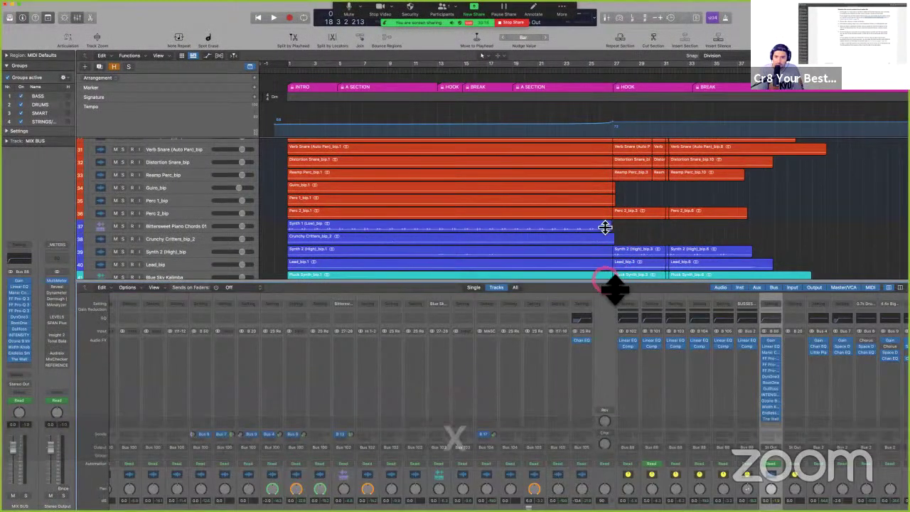
drag(614, 287, 609, 51)
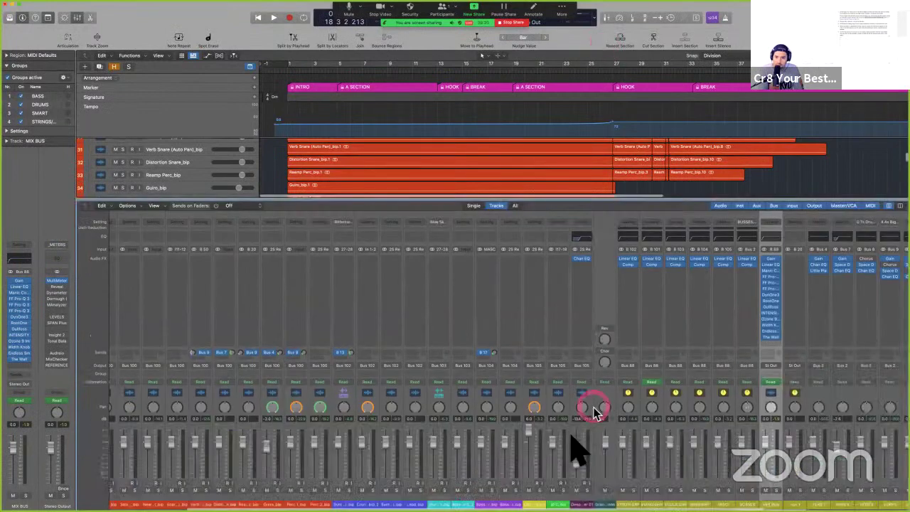
scroll(579, 437, right, 10)
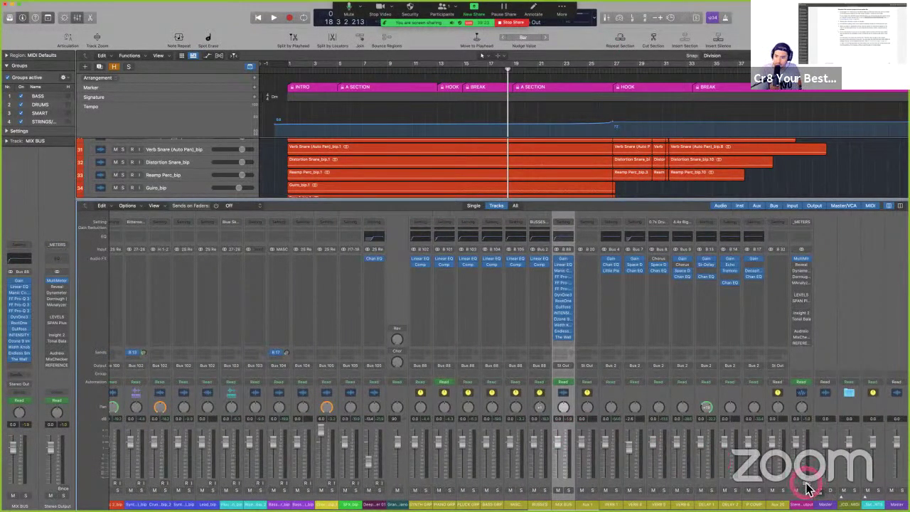
key(ctrl+alt+super+m)
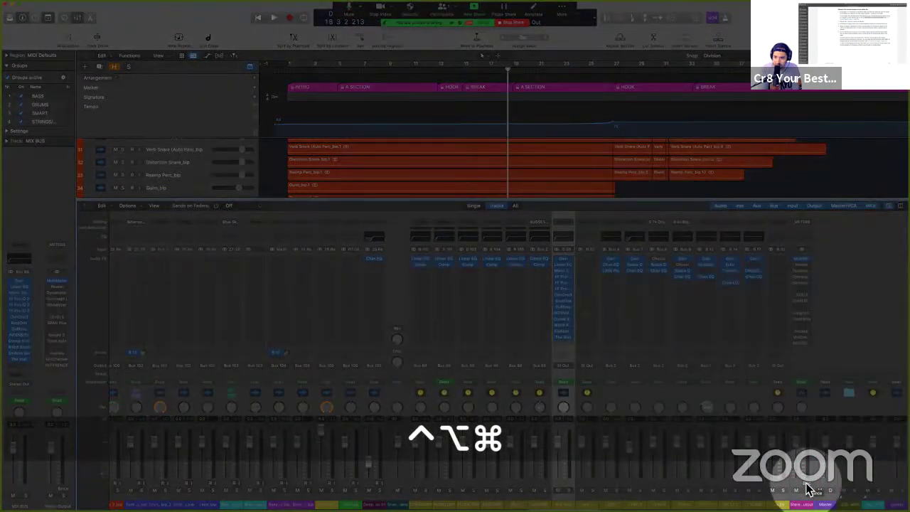
key(ctrl+alt+super+m)
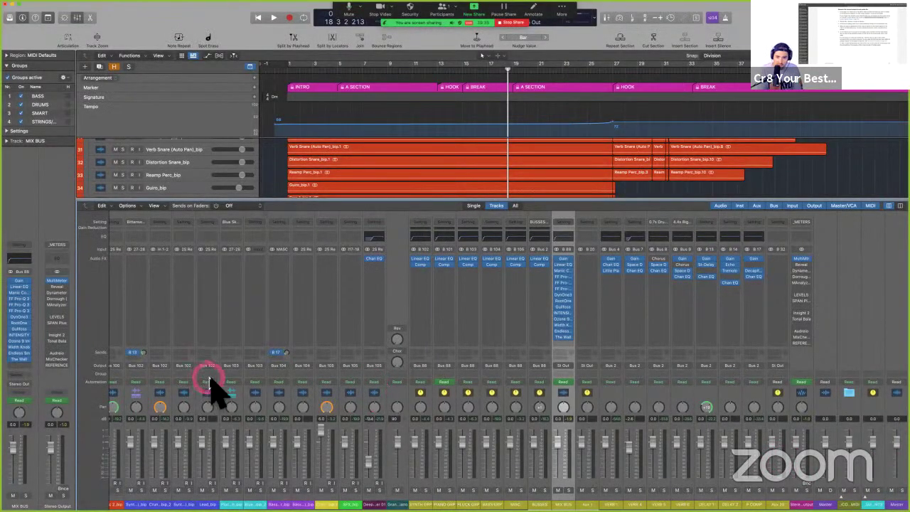
Step: Route the MIX BUS output to Output 3-4 and select the new output channel strip
click(563, 366)
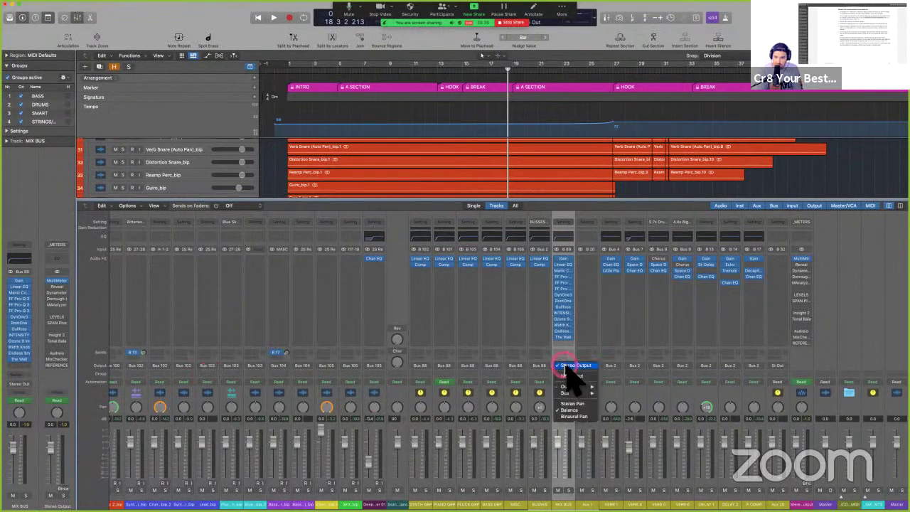
mouse_move(571, 386)
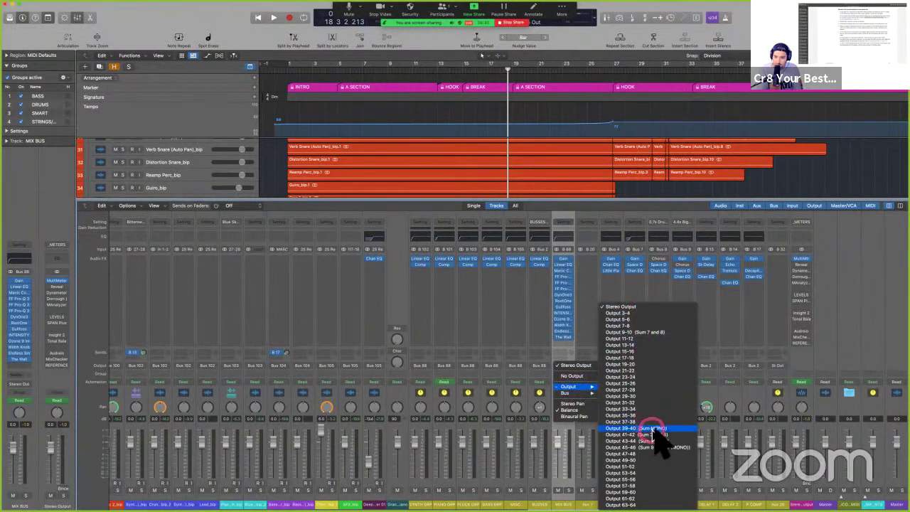
click(652, 313)
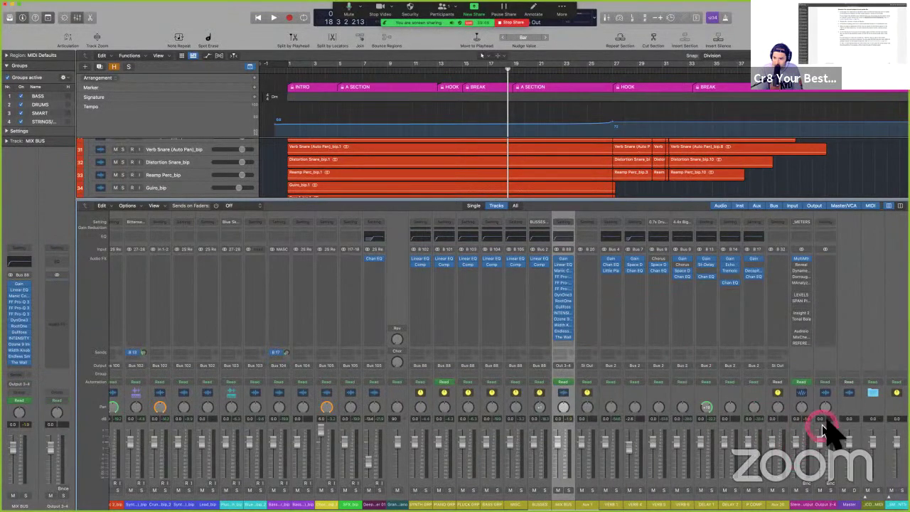
click(833, 504)
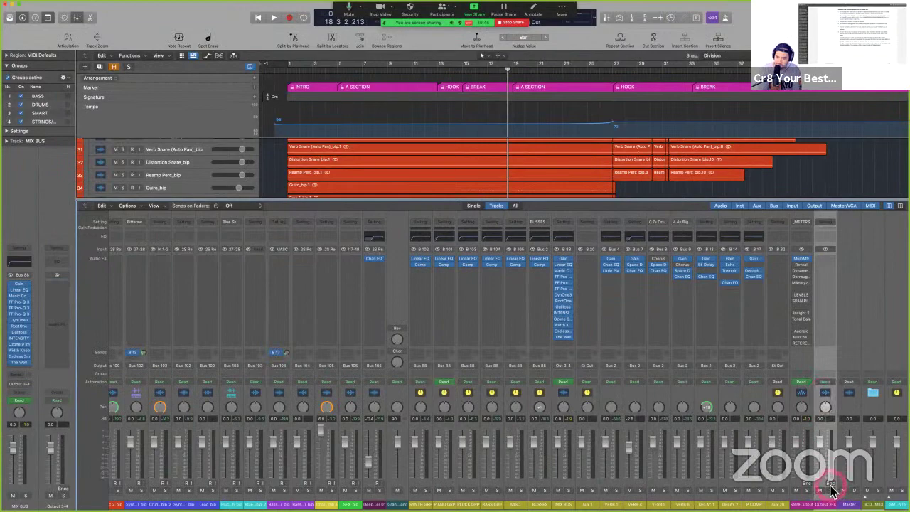
Step: Spotlight the Bounce button on the Output 3-4 strip, and undo the MIX BUS output change
key(ctrl+alt+super)
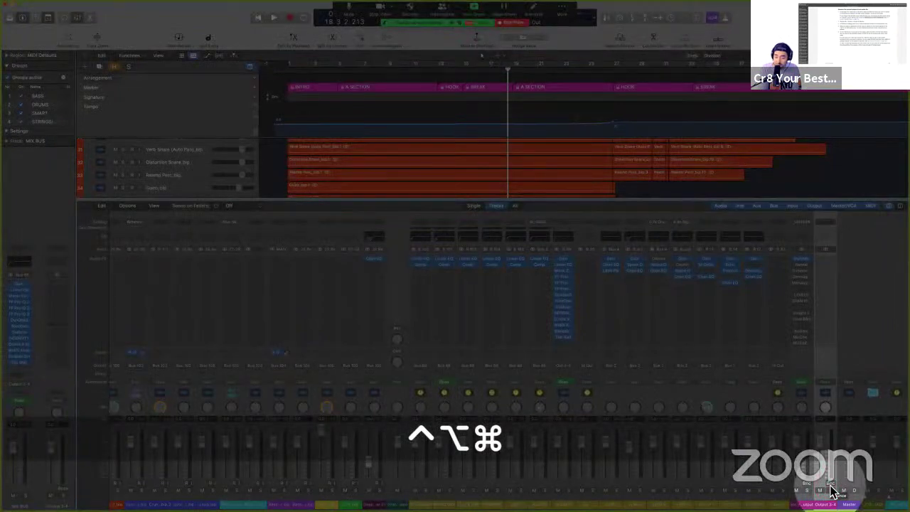
key(ctrl+alt+super+m)
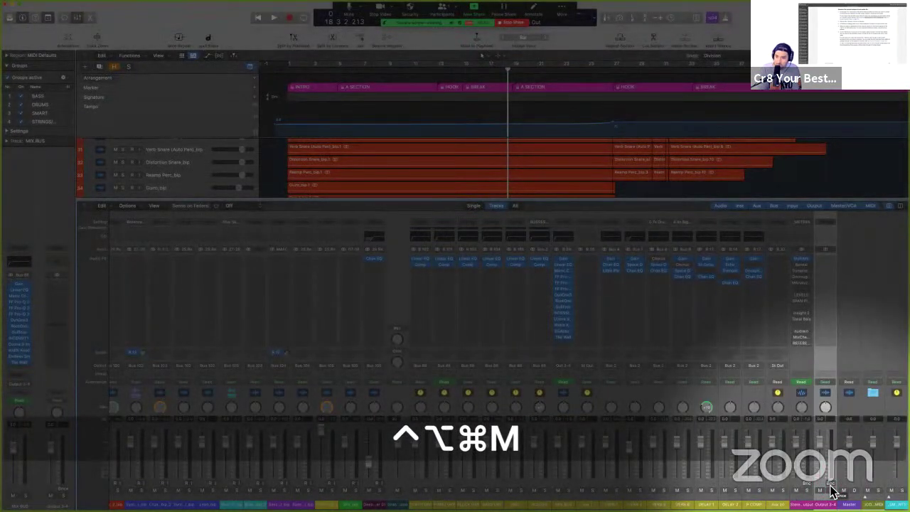
click(830, 488)
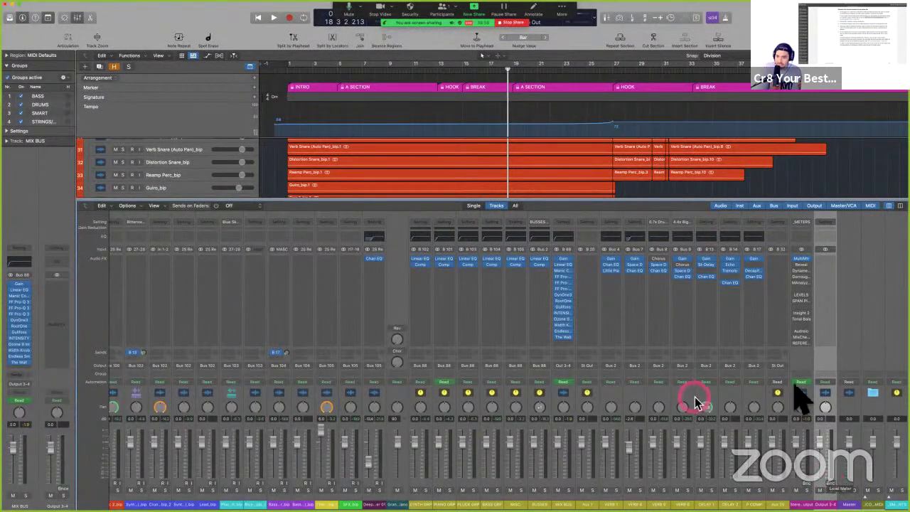
key(super+z)
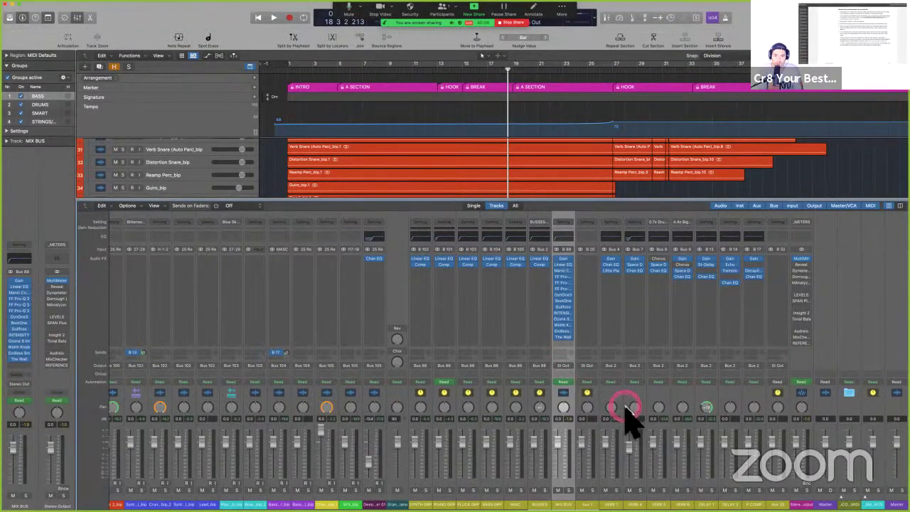
Step: Hide the Mixer and turn cycle mode on, checking the Logic Pro User Guide's remaining bounce instructions
key(ctrl+Left)
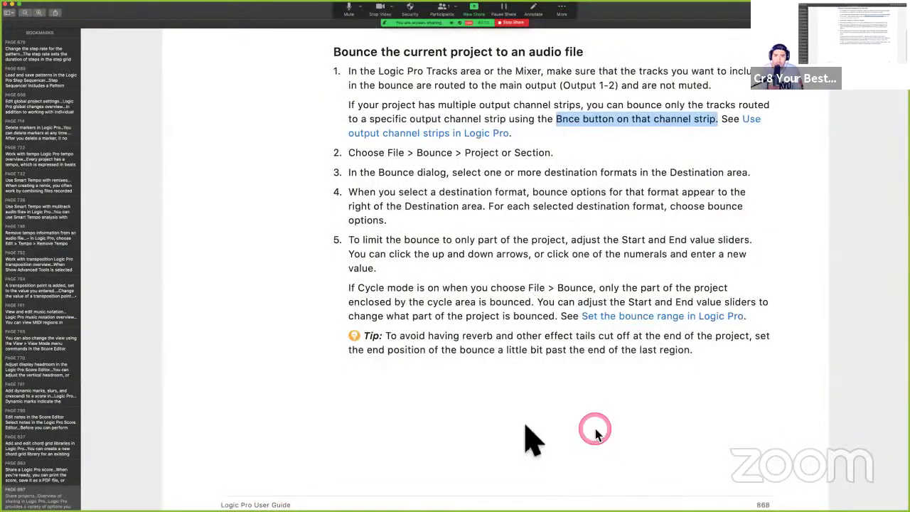
key(ctrl+Right)
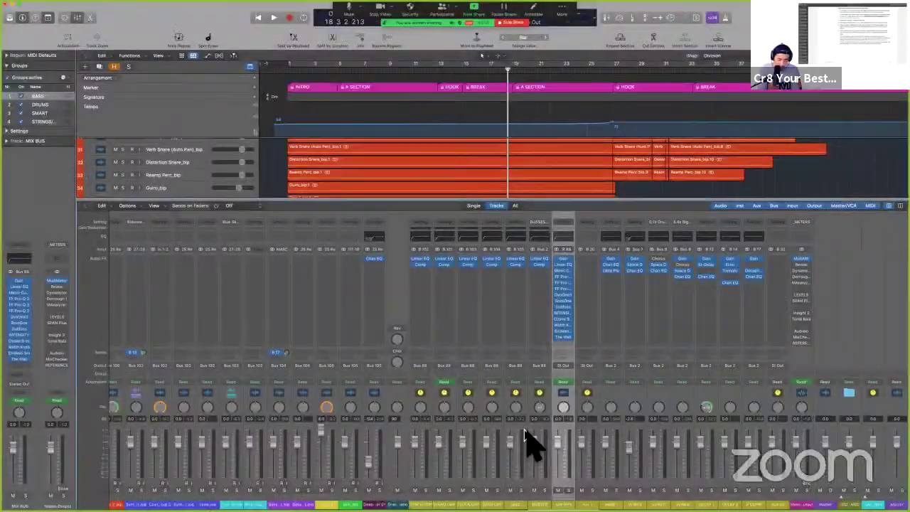
key(x)
key(c)
key(ctrl+Left)
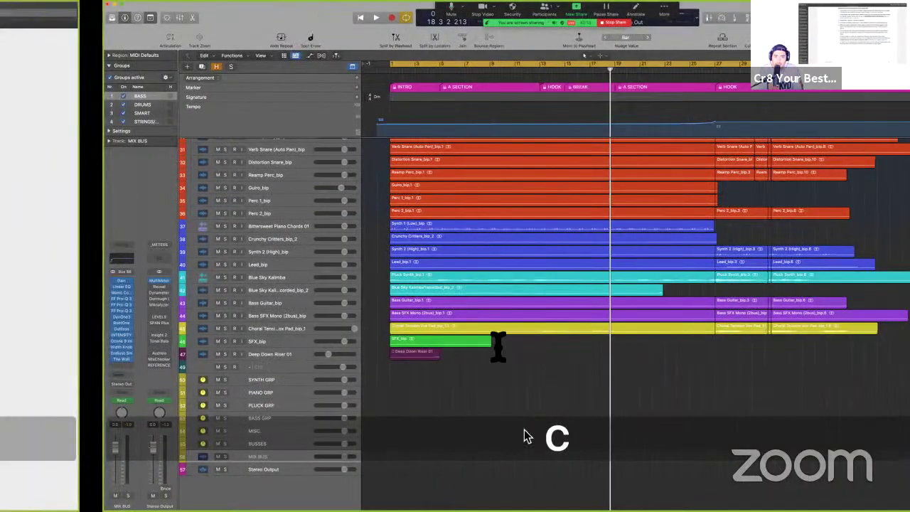
scroll(498, 213, down, 1)
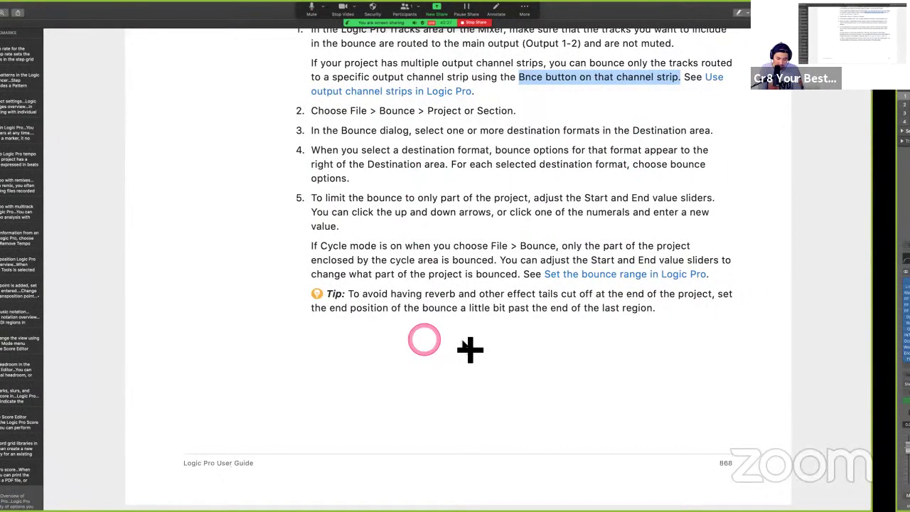
Step: Open the project's Bounce dialog and make MP3 the only destination format, with PCM turned off
key(cmd+b)
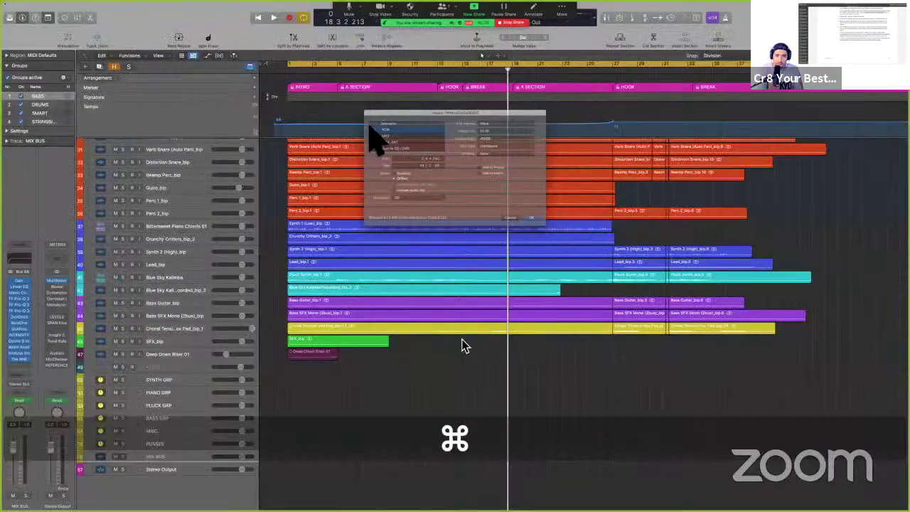
click(346, 123)
click(345, 116)
click(361, 124)
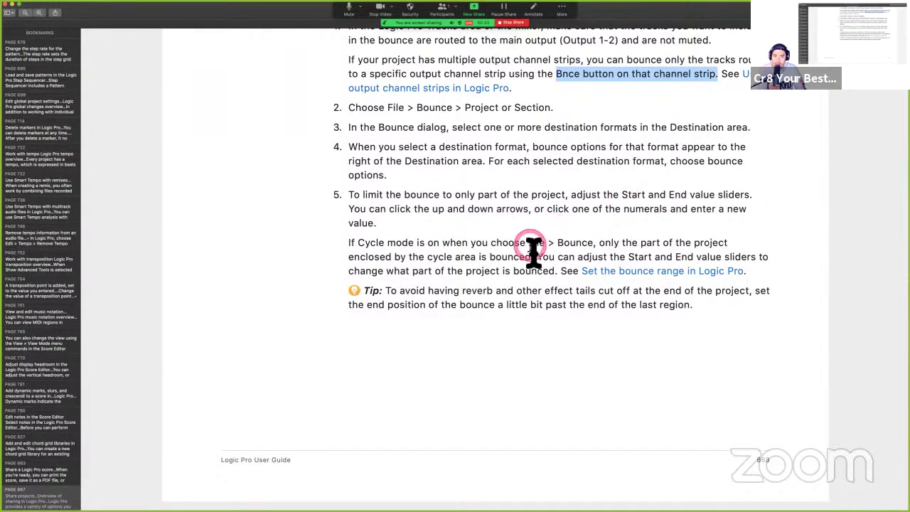
Step: Examine the Start and End values of the bounce with cycle mode on, and cancel the Bounce dialog
key(ctrl+Right)
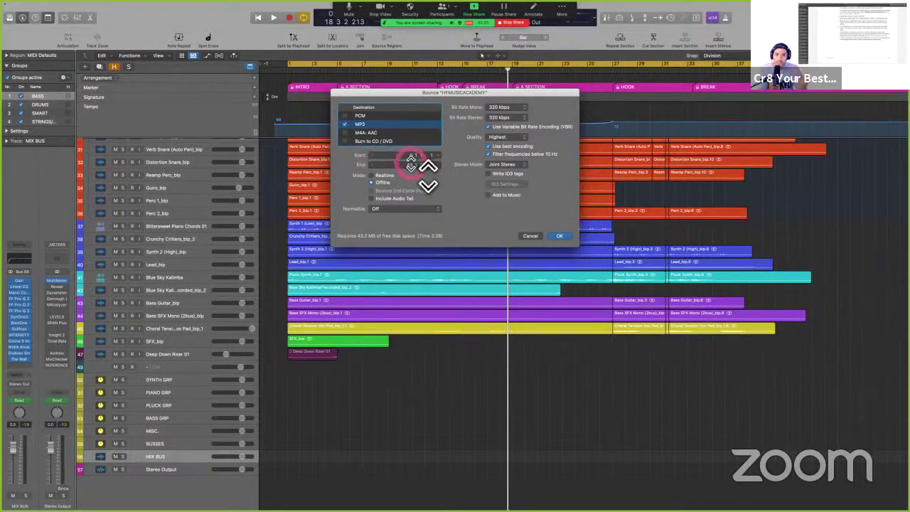
drag(411, 162, 413, 166)
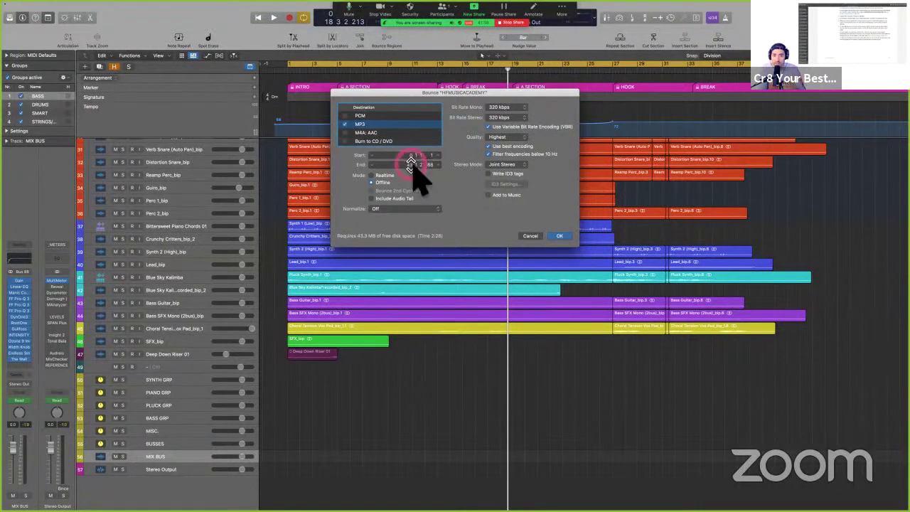
click(530, 235)
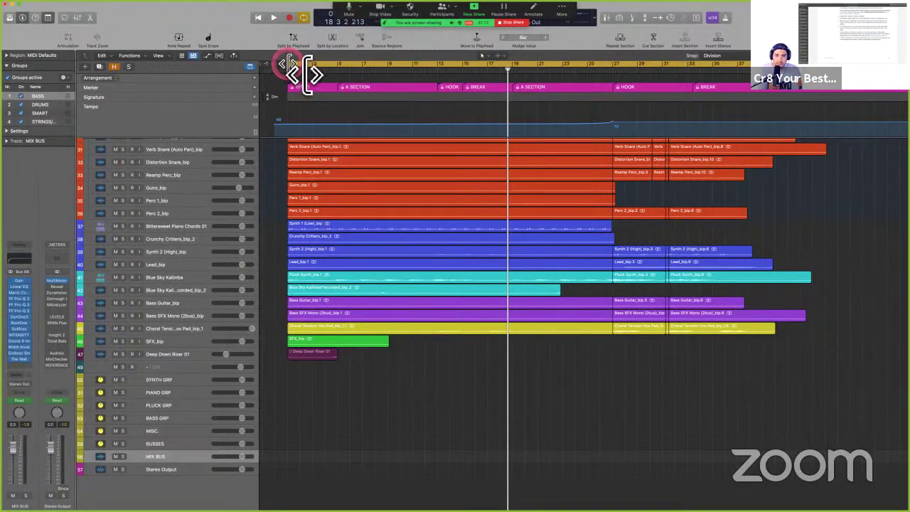
Step: Adjust the boundaries of the cycle area around the song, and turn cycle mode off
drag(813, 64, 827, 91)
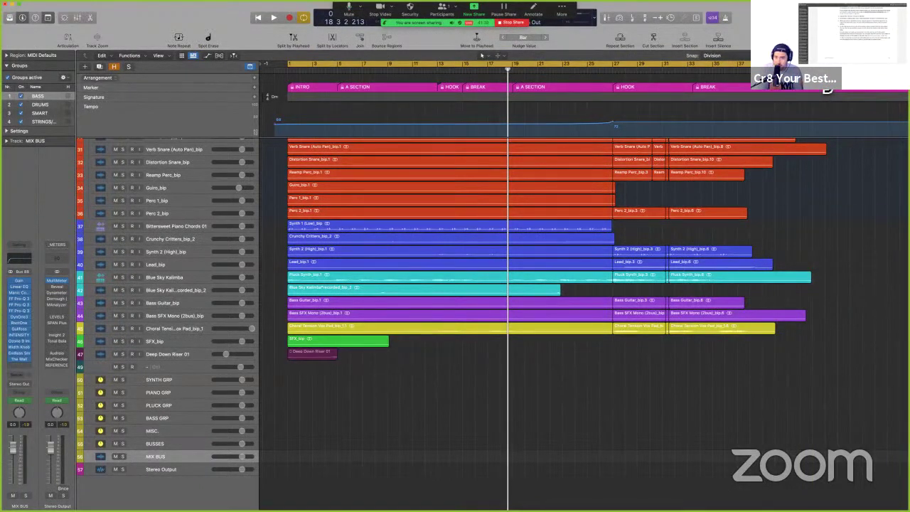
key(c)
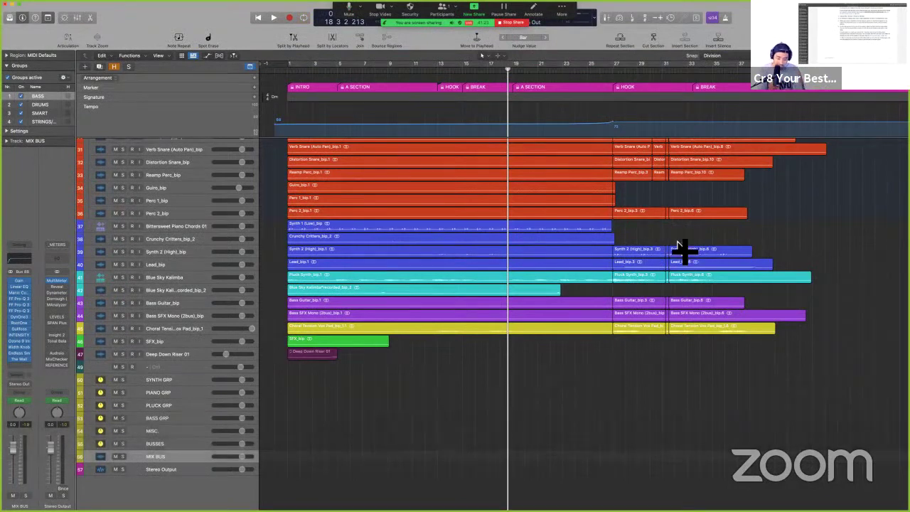
Step: Reopen the Bounce dialog without cycle mode to compare its Start and End values with the project's range, and cancel it
key(super+b)
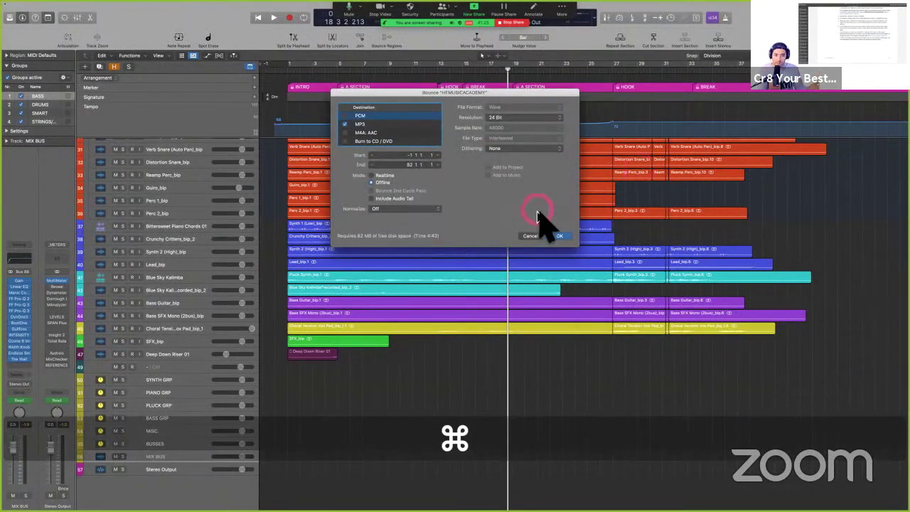
click(428, 166)
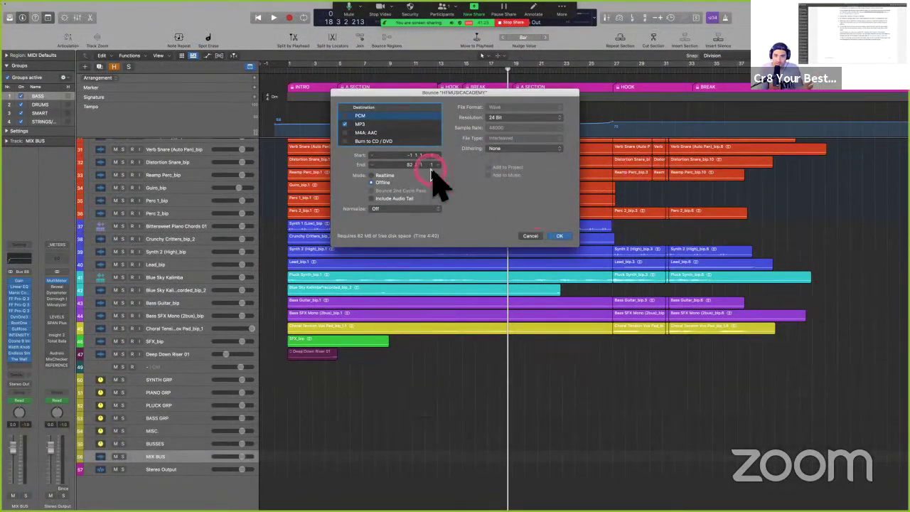
click(426, 165)
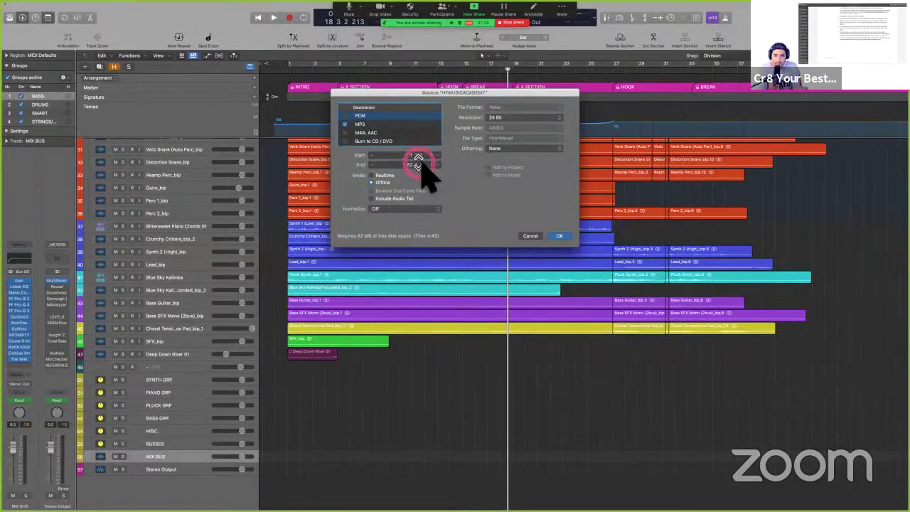
click(270, 71)
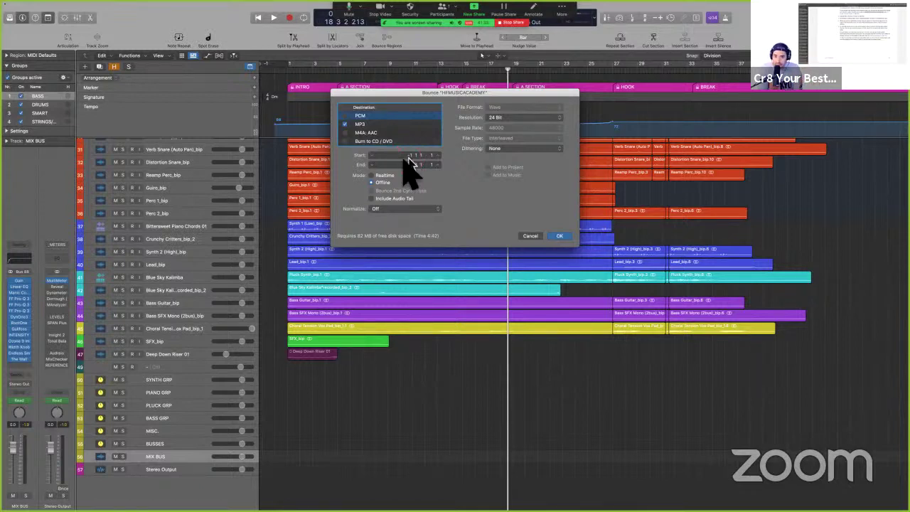
click(263, 66)
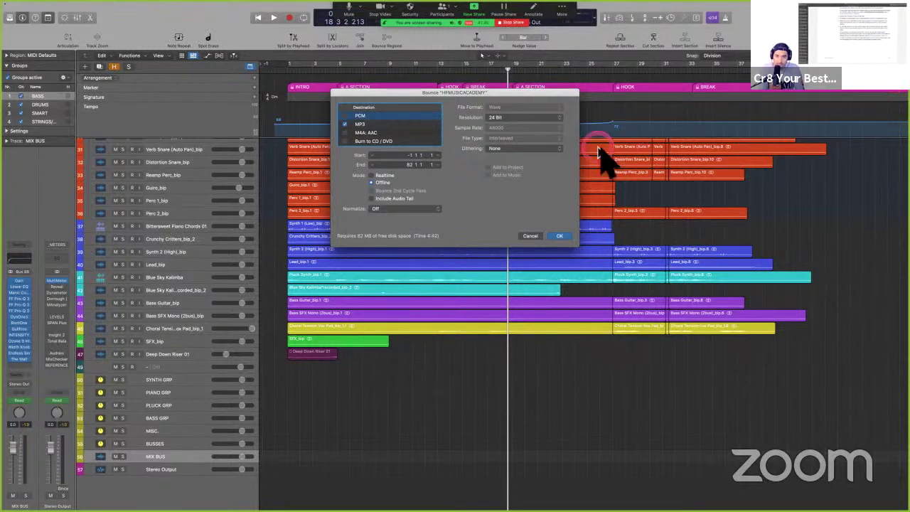
click(412, 163)
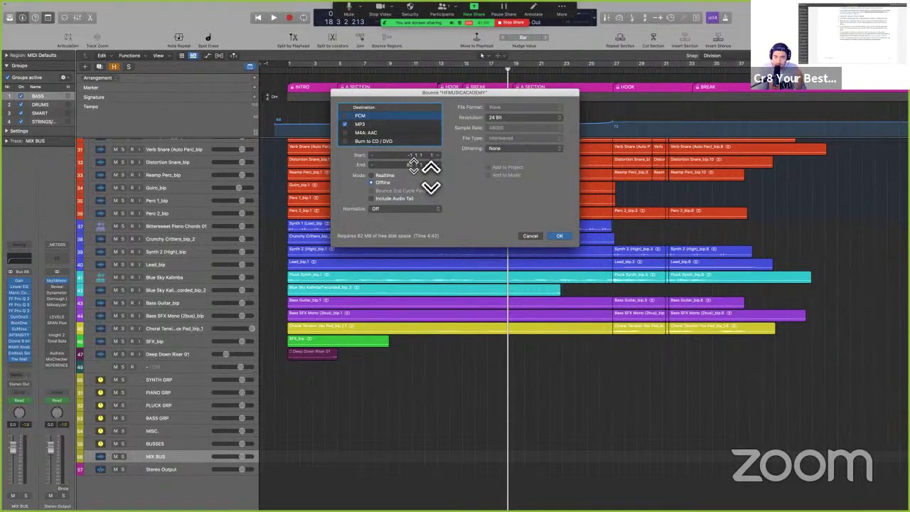
click(522, 236)
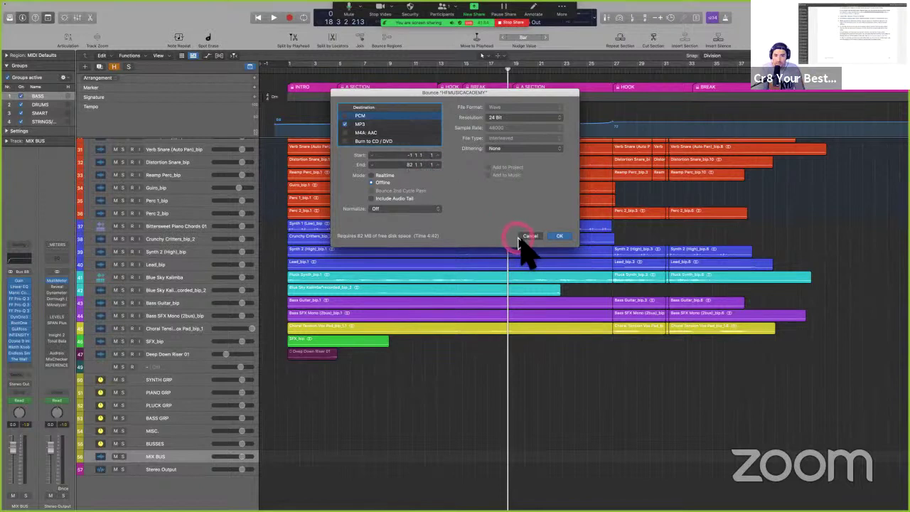
Step: Turn cycle mode back on and reopen the Bounce dialog for the cycle range
key(c)
click(496, 308)
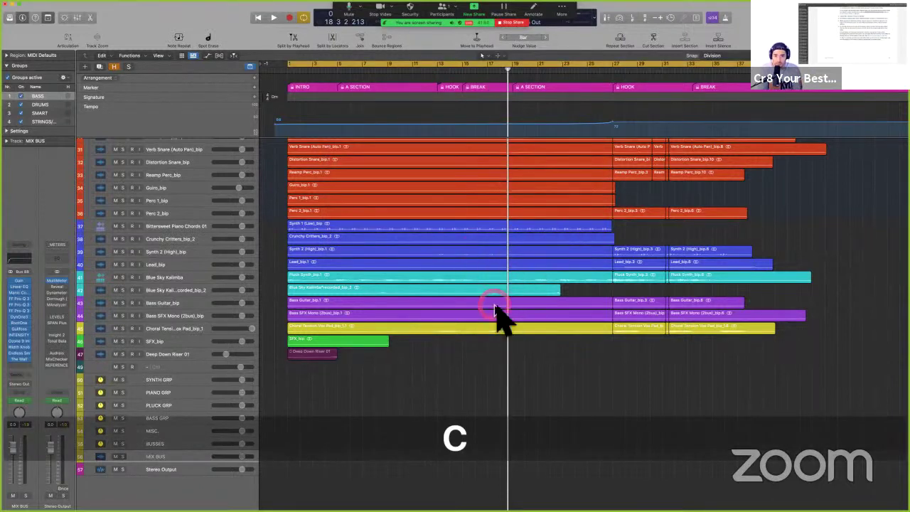
key(super+b)
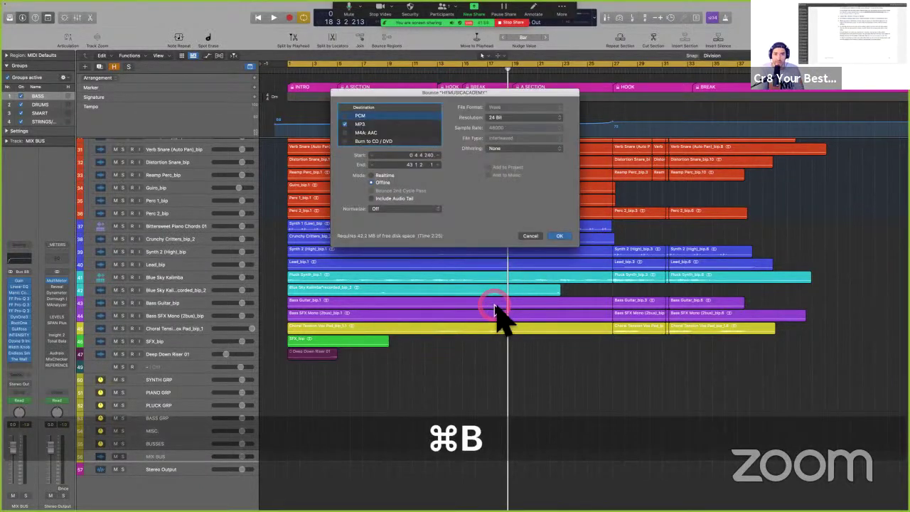
Step: Move the Bounce dialog clear of the ruler and display the MP3 destination's settings
click(435, 179)
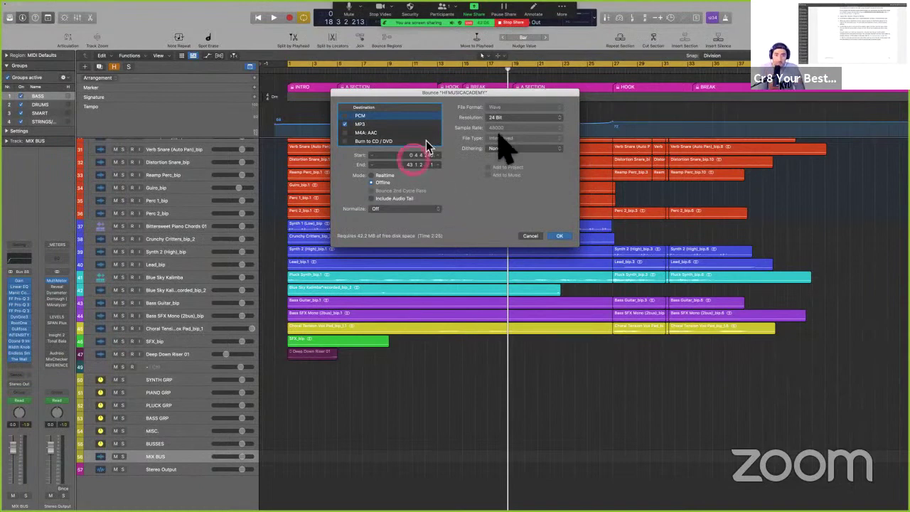
drag(481, 93, 553, 142)
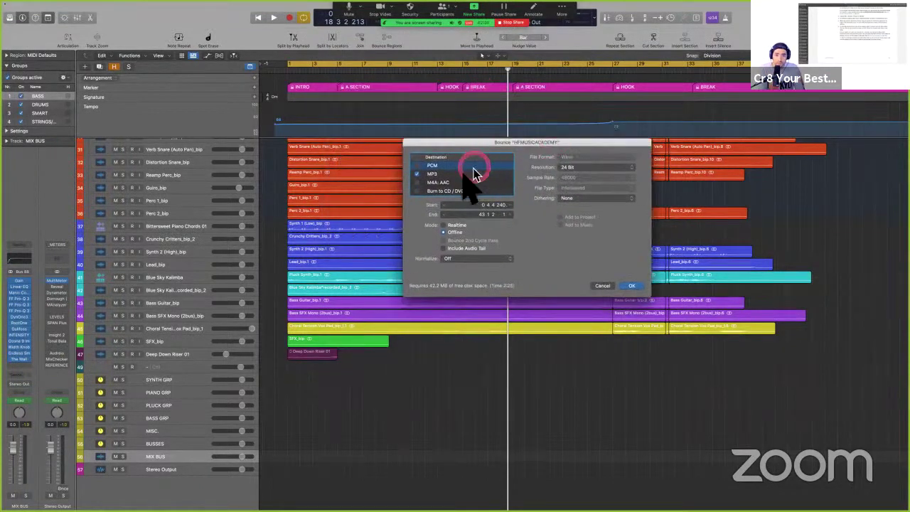
click(458, 173)
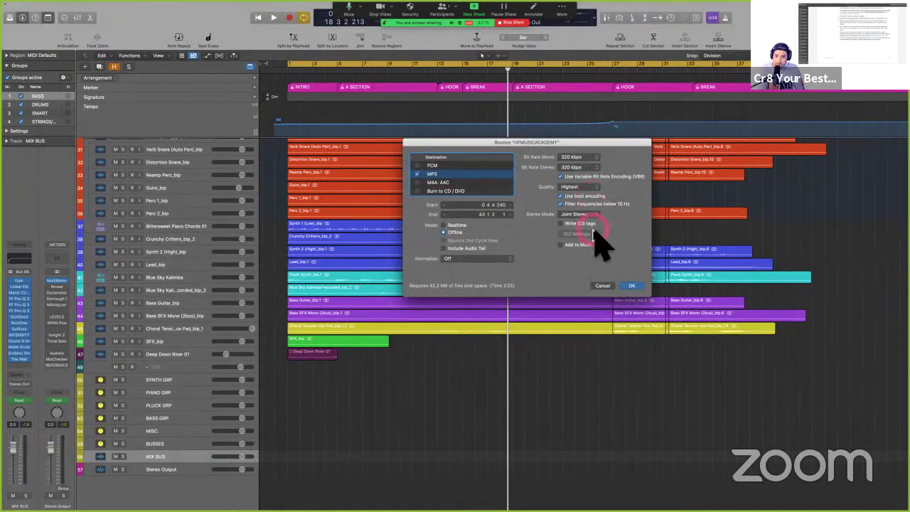
Step: Switch to the Logic Pro User Guide PDF and highlight the tip about avoiding cut-off reverb and effect tails
key(ctrl+Left)
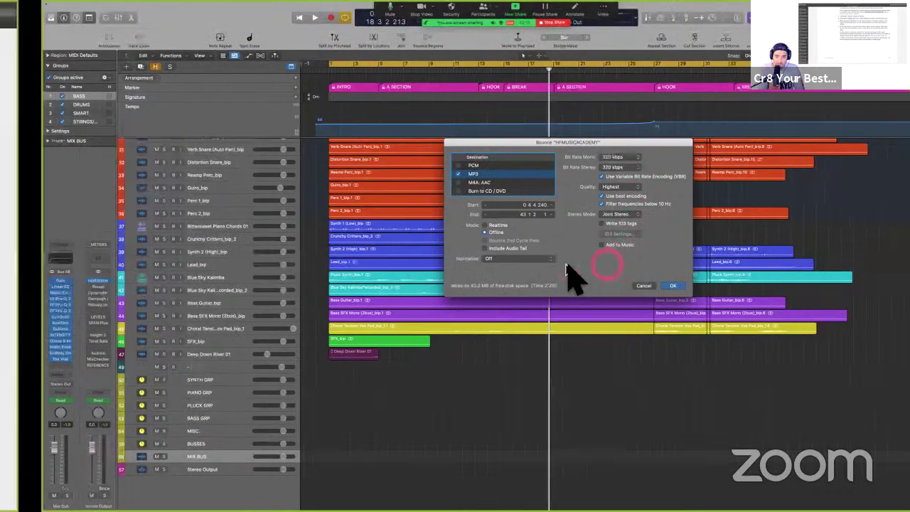
scroll(473, 203, up, 2)
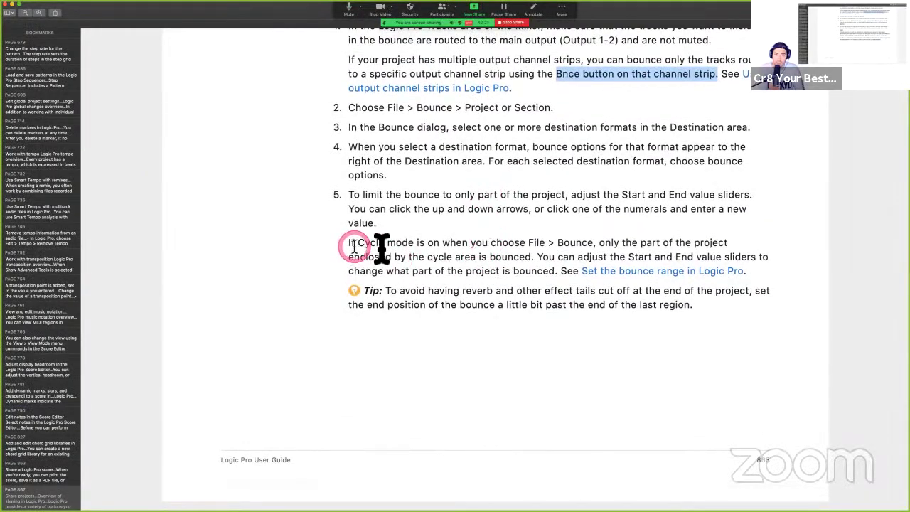
drag(378, 245, 636, 247)
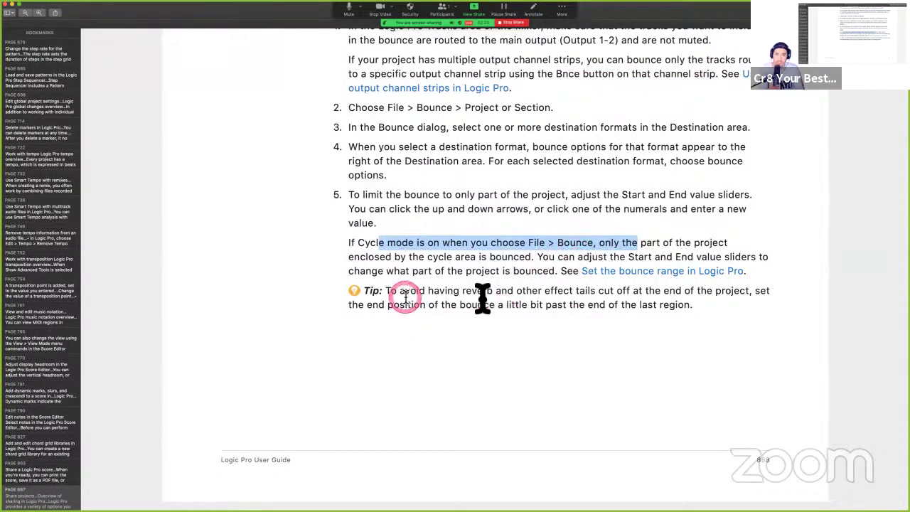
scroll(537, 308, down, 1)
scroll(426, 297, up, 1)
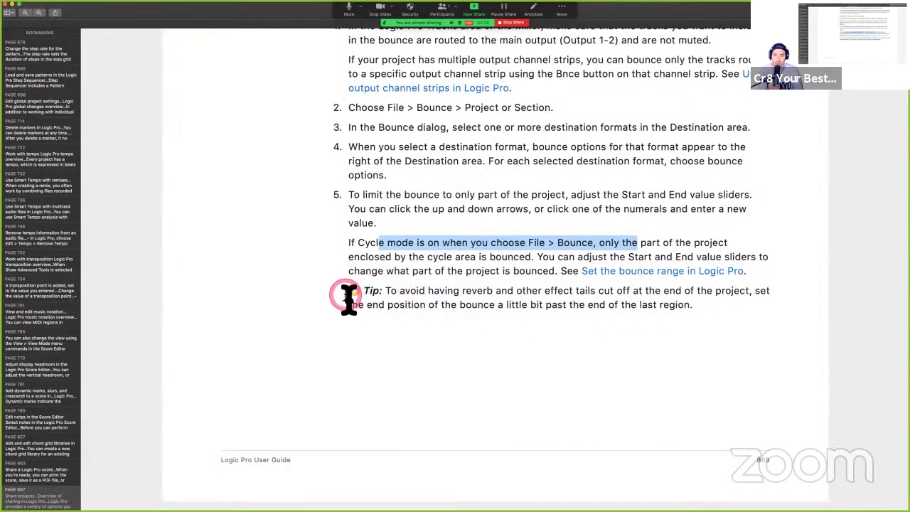
drag(349, 294, 559, 322)
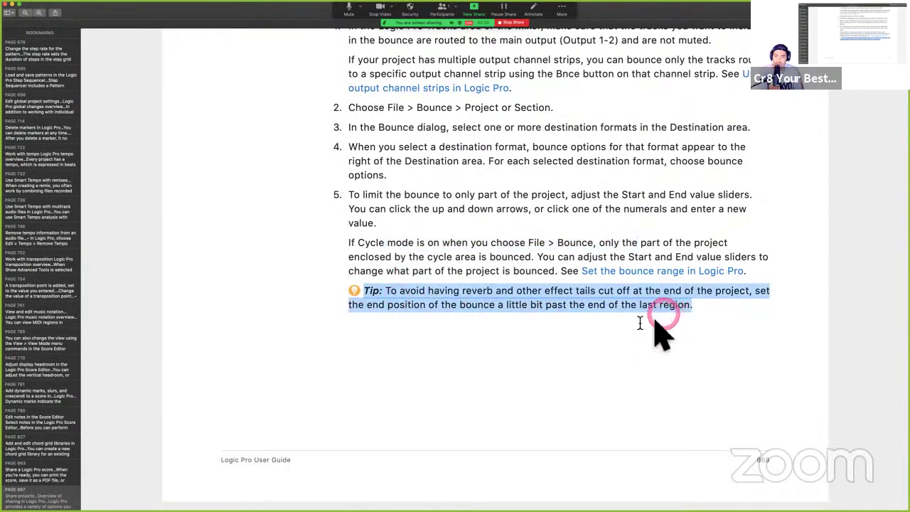
key(ctrl+super+h)
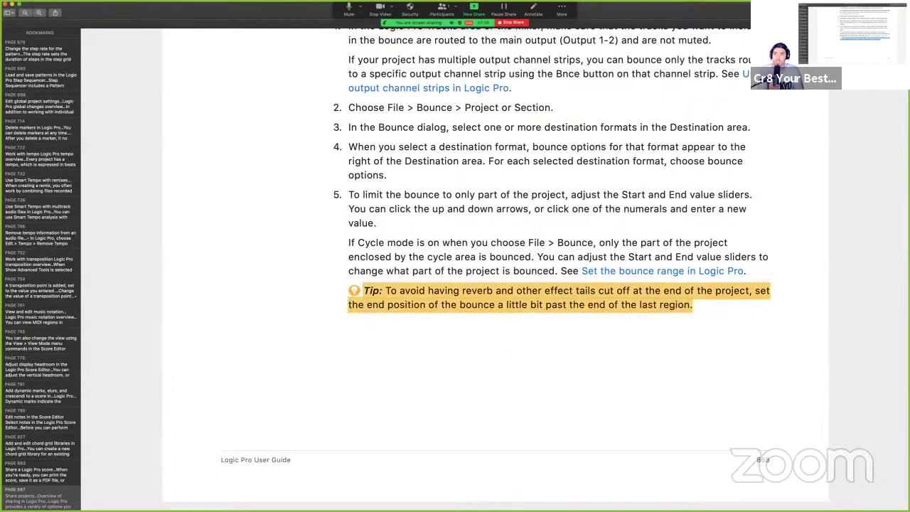
Step: Return to Logic Pro, cancel the Bounce dialog, and display track automation around the end of the Stereo Output track
key(ctrl+Right)
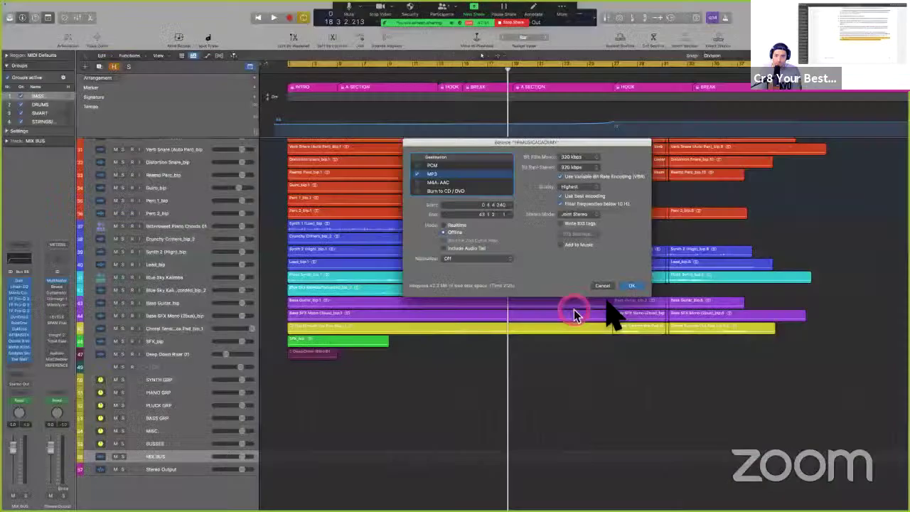
click(601, 285)
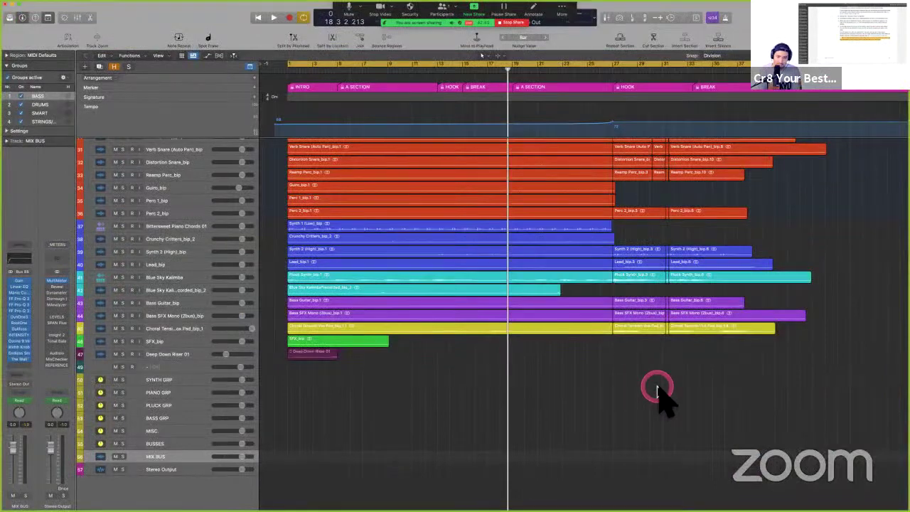
key(a)
scroll(776, 400, down, 3)
scroll(645, 500, right, 5)
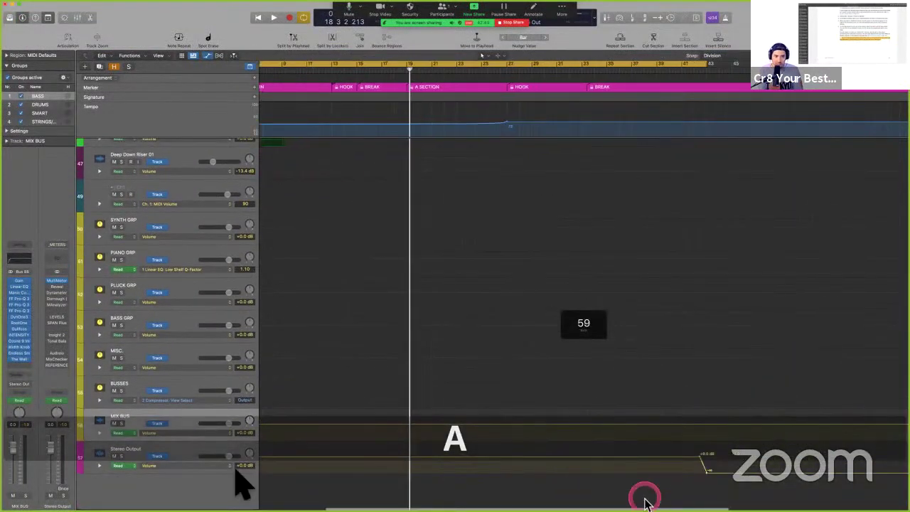
scroll(645, 501, up, 5)
scroll(179, 455, right, 5)
scroll(374, 449, left, 10)
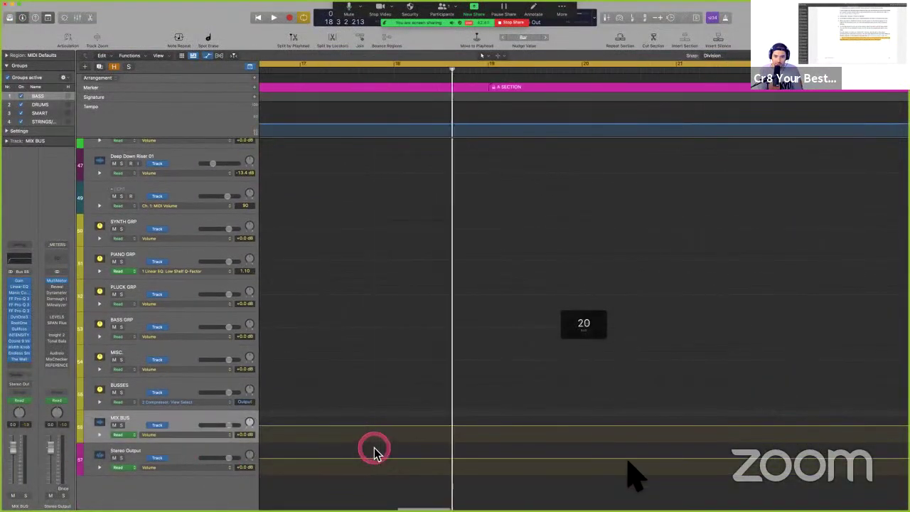
scroll(624, 461, down, 10)
scroll(601, 459, up, 5)
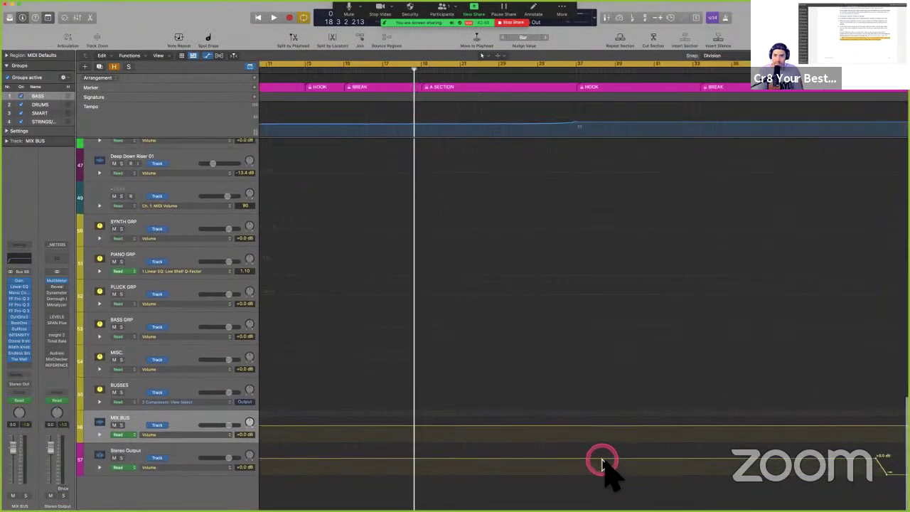
scroll(602, 459, right, 3)
scroll(602, 462, right, 4)
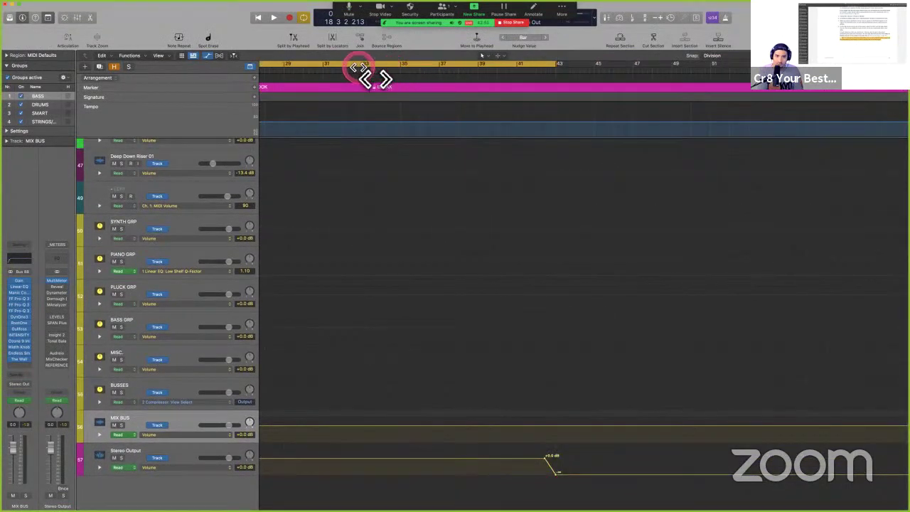
Step: Play the project's ending from about bar 37 while examining the Stereo Output's volume fade-out up close
click(431, 69)
key(space)
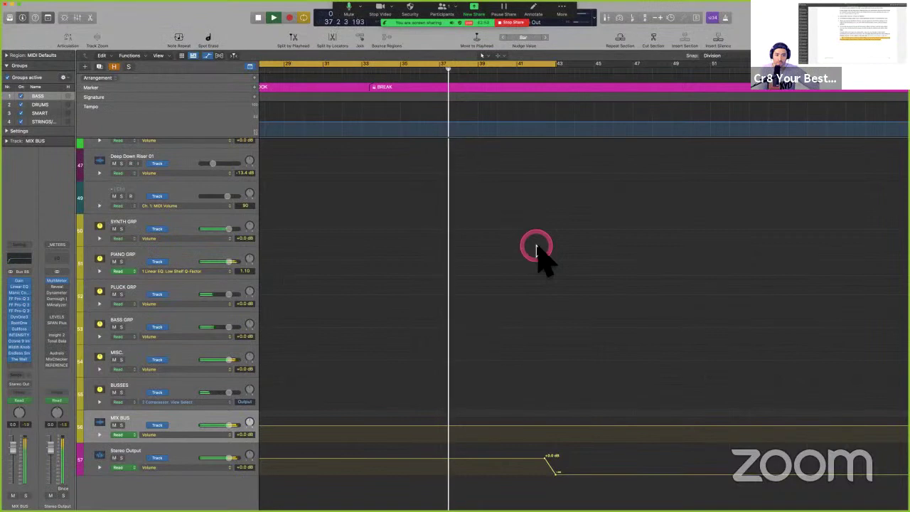
key(ctrl+alt)
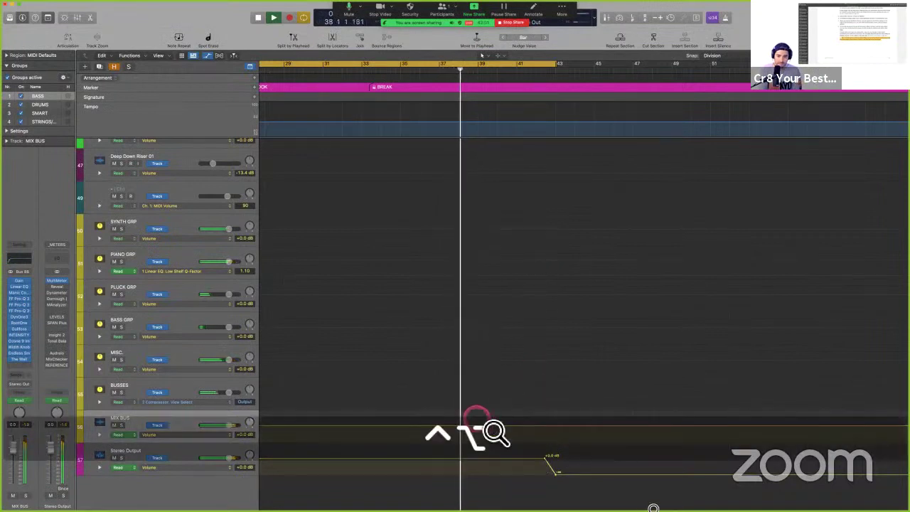
drag(477, 419, 585, 492)
ctrl+alt+click(540, 478)
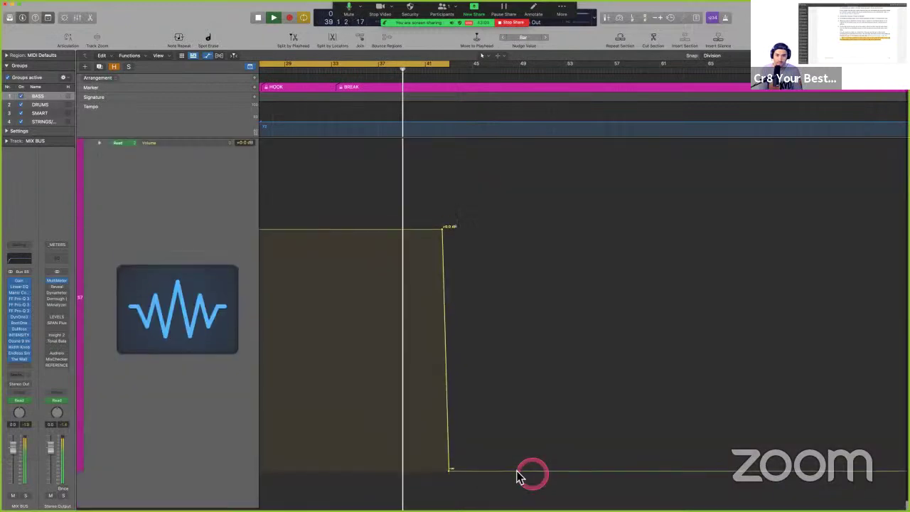
ctrl+alt+click(465, 479)
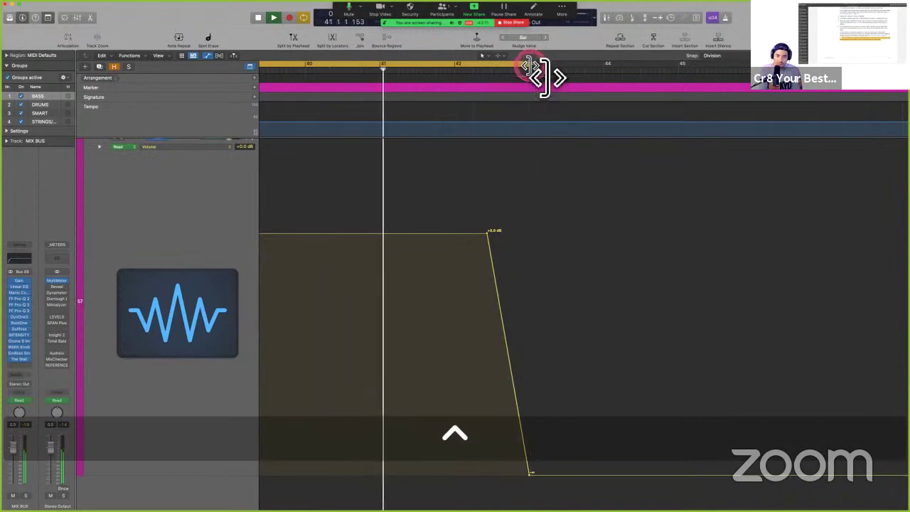
key(a)
key(a)
click(381, 277)
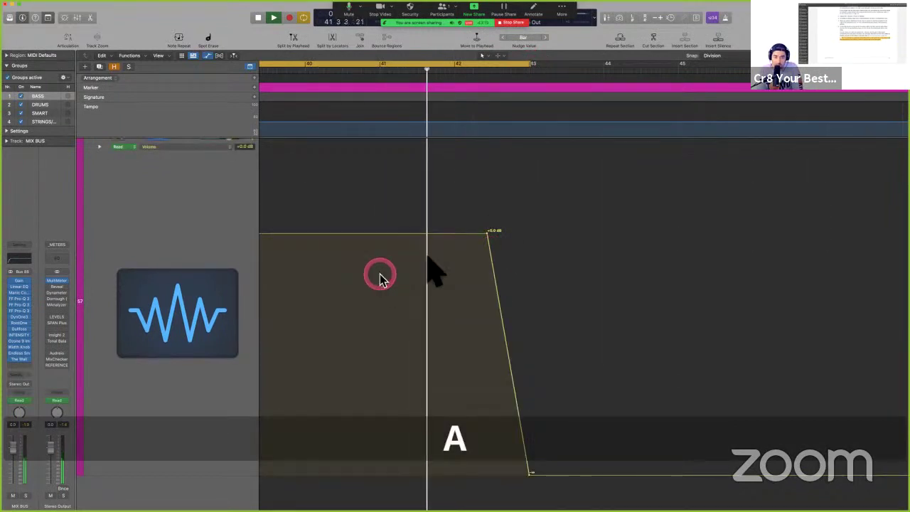
click(427, 253)
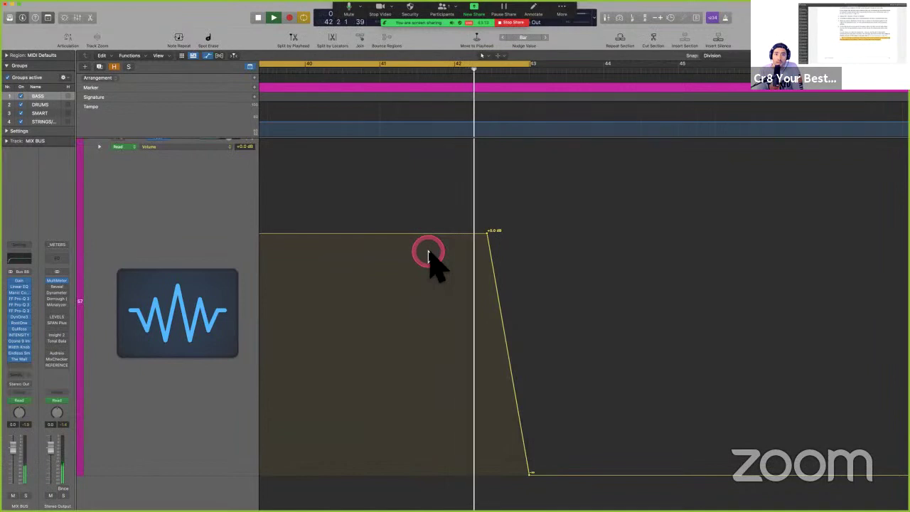
key(space)
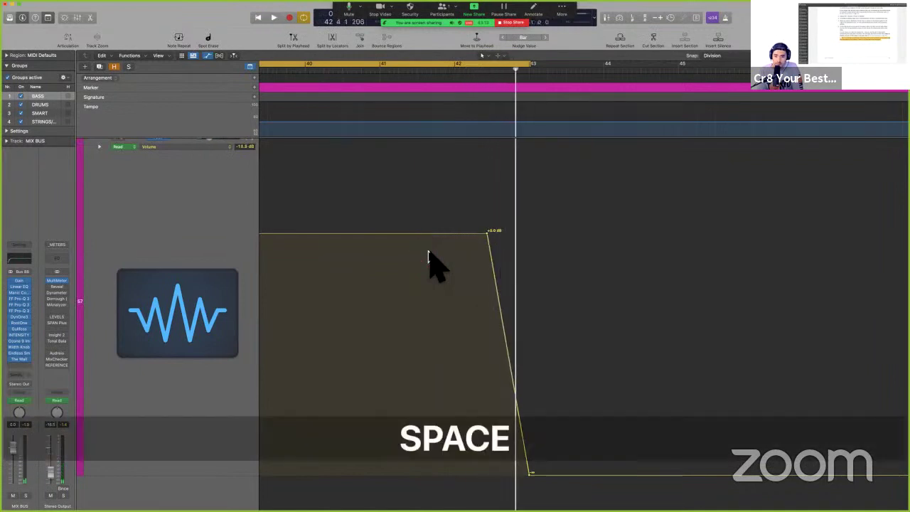
click(178, 233)
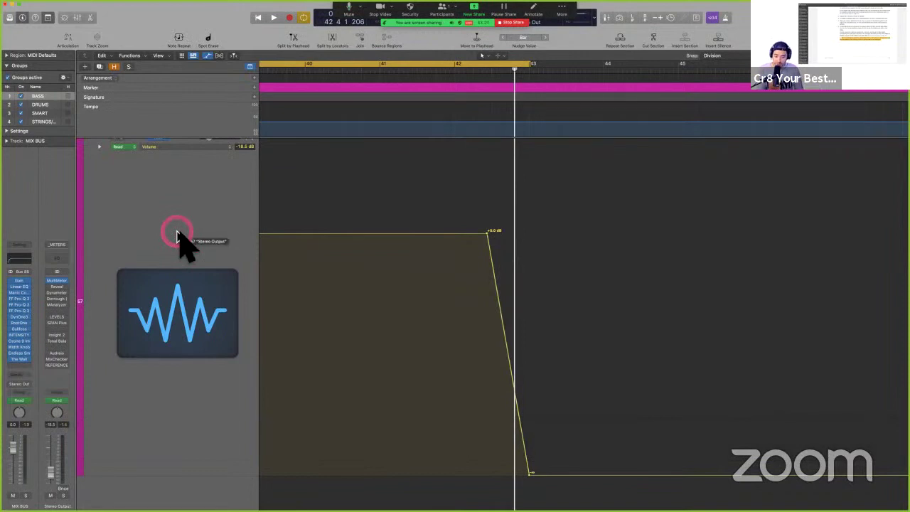
click(267, 242)
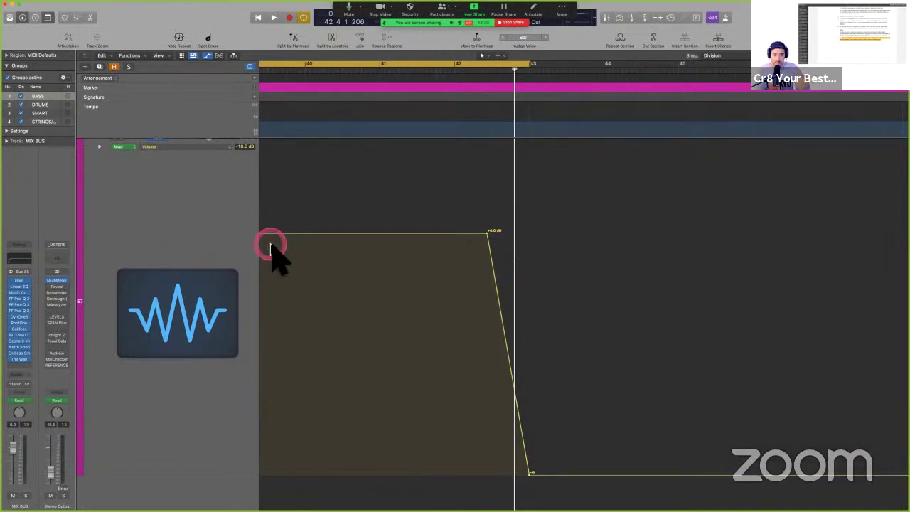
click(409, 321)
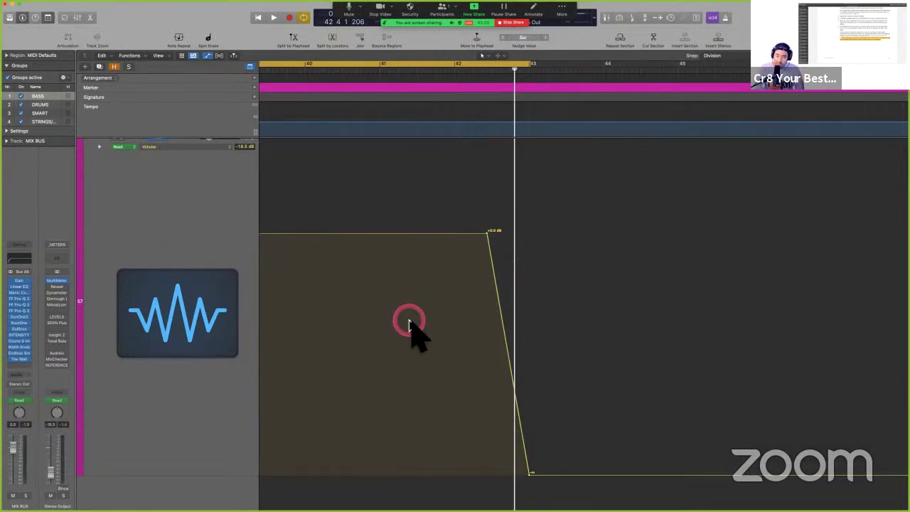
click(494, 287)
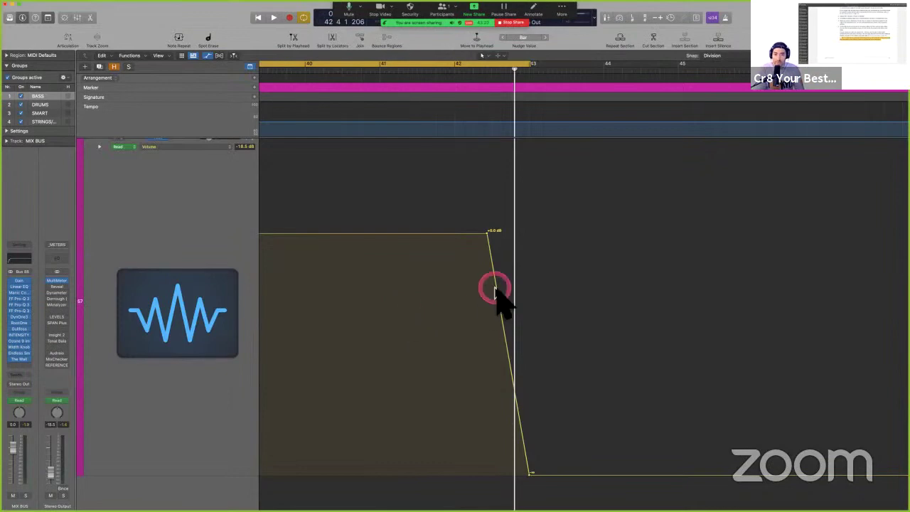
key(ctrl+Left)
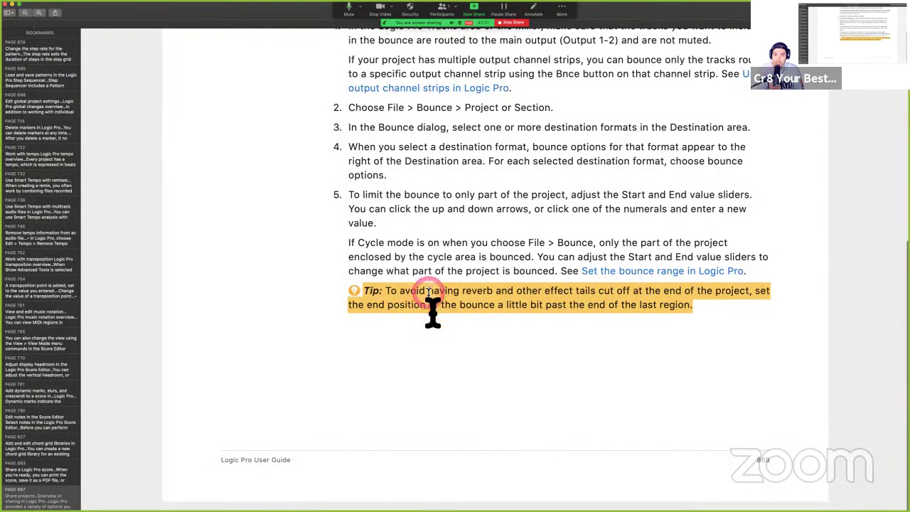
key(ctrl+Right)
Step: Try removing the Stereo Output's closing volume fade-out, and extend the end of the cycle area to 44 3 4 1
click(375, 300)
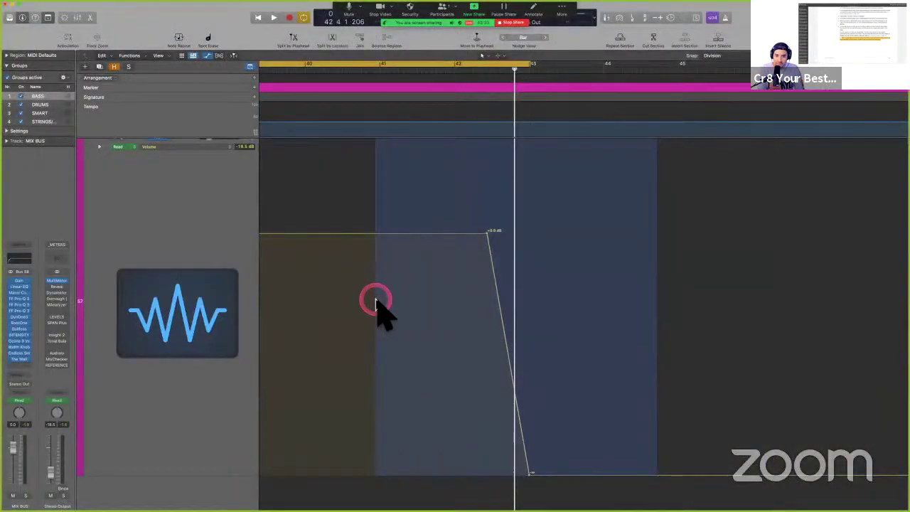
key(BackSpace)
drag(507, 62, 654, 69)
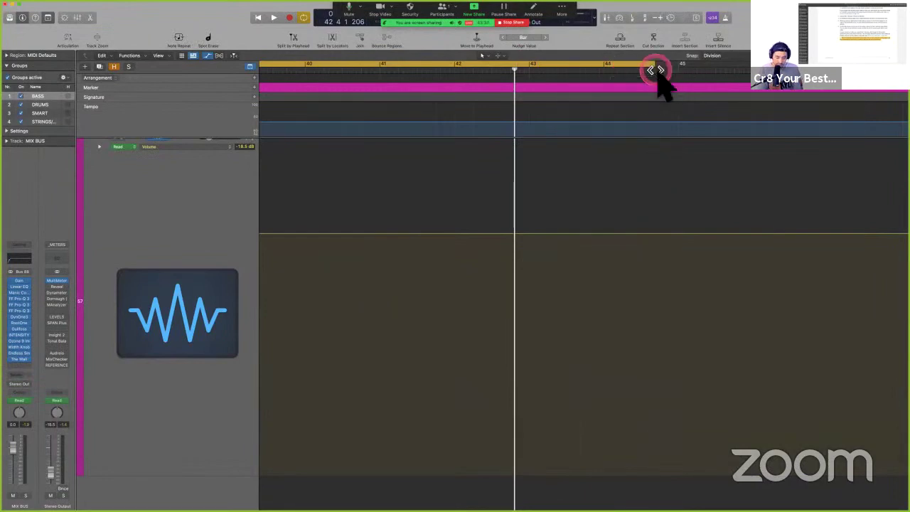
key(super+z)
Step: Switch to the Logic Pro User Guide and examine steps 6 to 10 on bounce modes, effect tails and normalization
key(super+Tab)
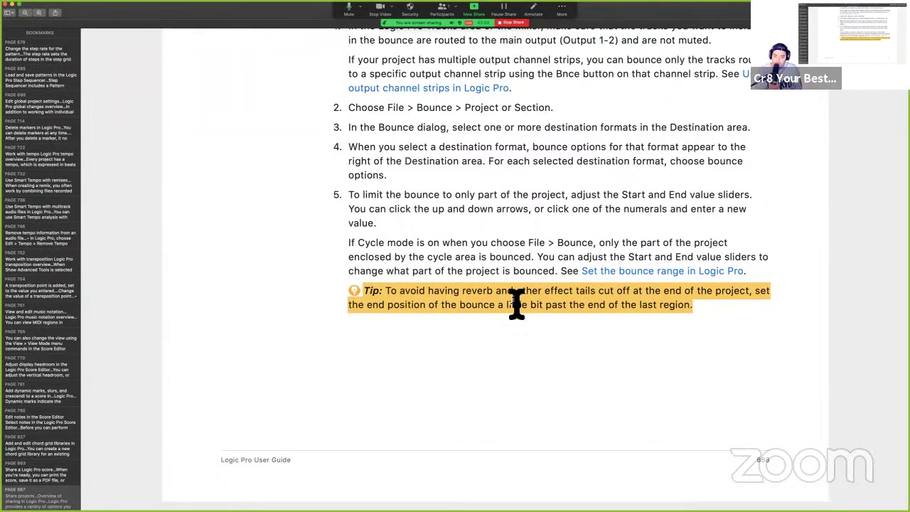
click(514, 348)
scroll(515, 348, down, 5)
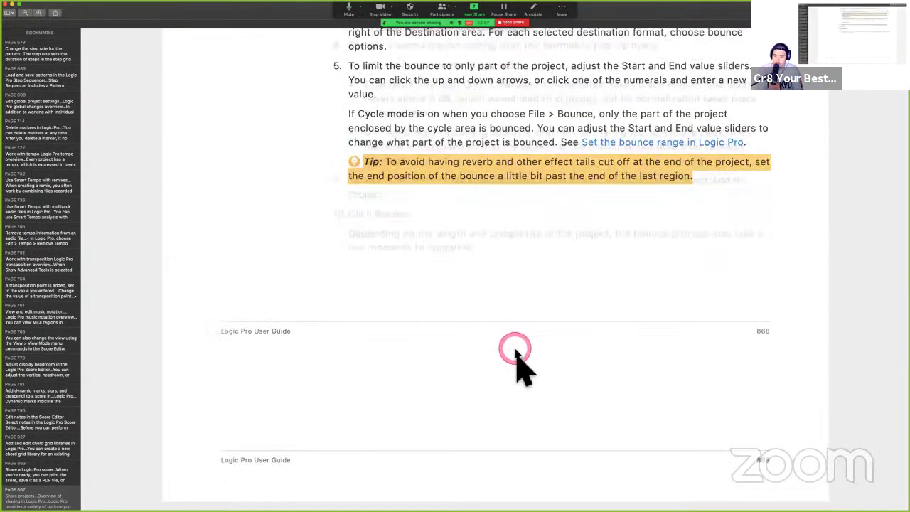
scroll(516, 355, up, 7)
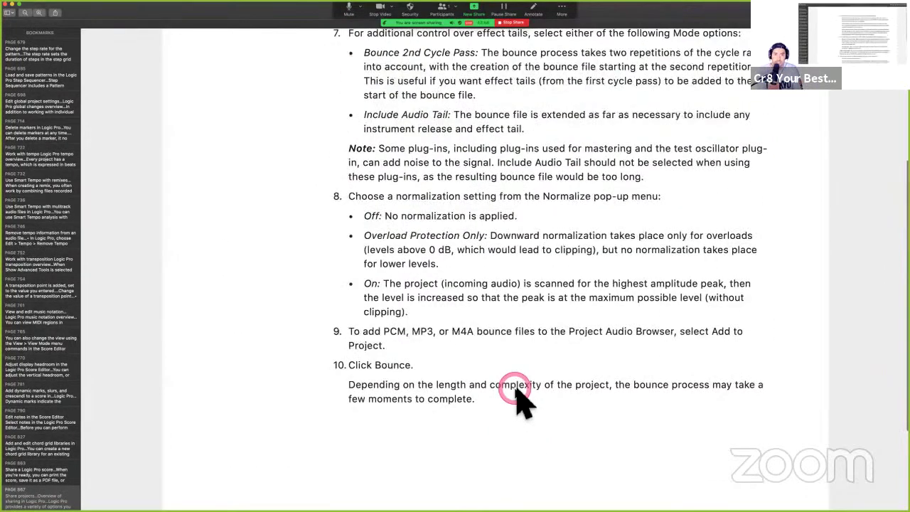
scroll(437, 121, up, 5)
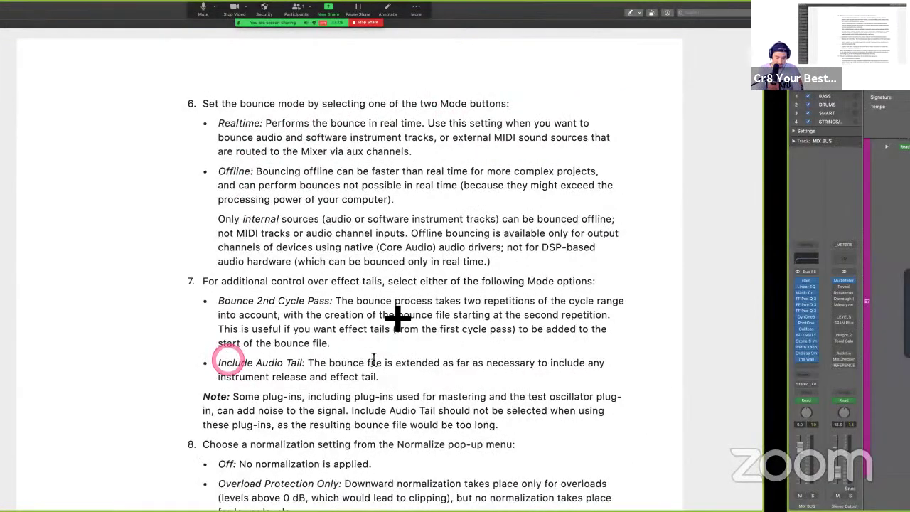
Step: Open Logic Pro's Bounce dialog, try the Realtime mode, and set the bounce mode back to Offline
key(super+b)
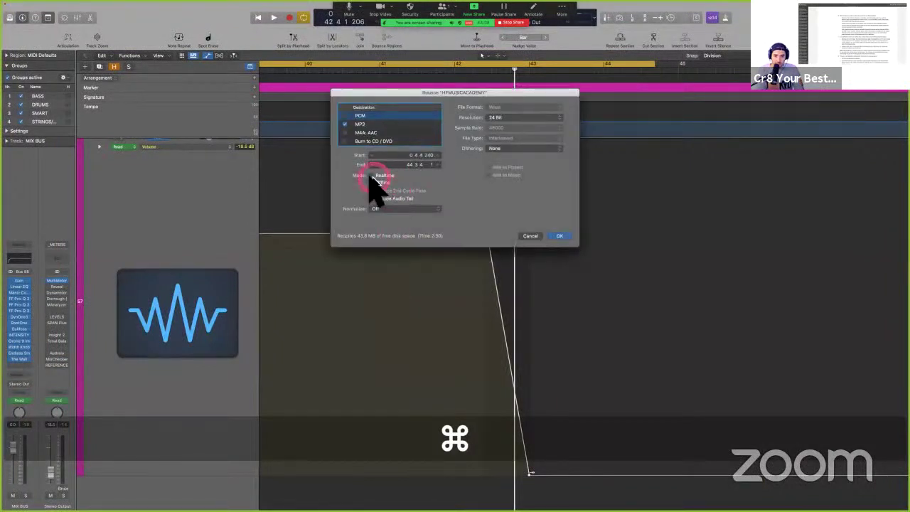
click(382, 182)
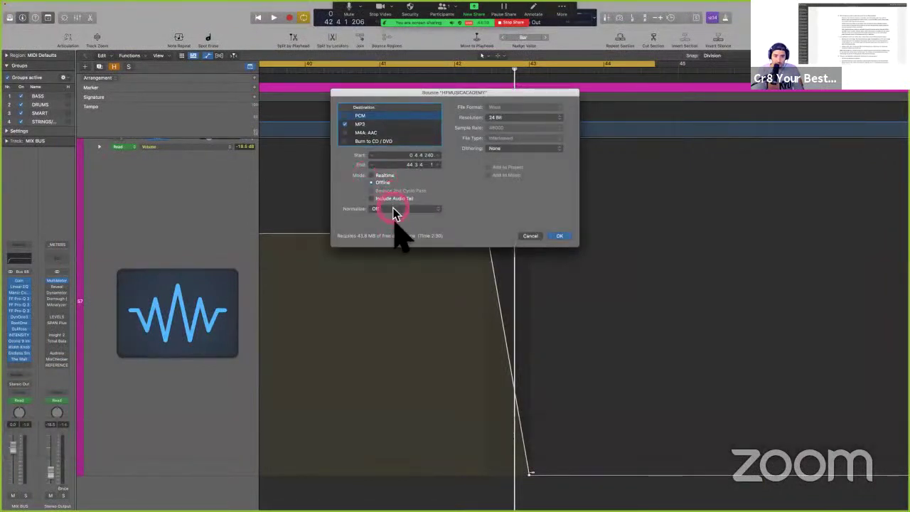
click(384, 175)
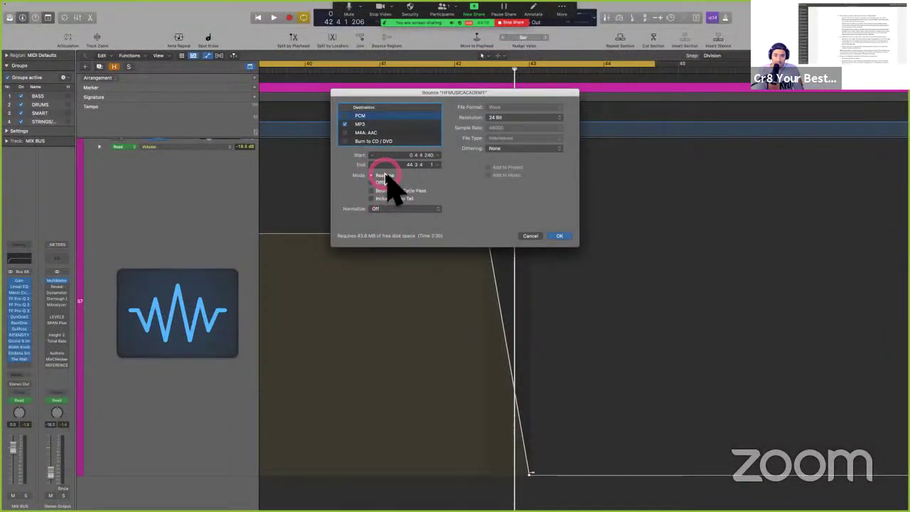
click(383, 182)
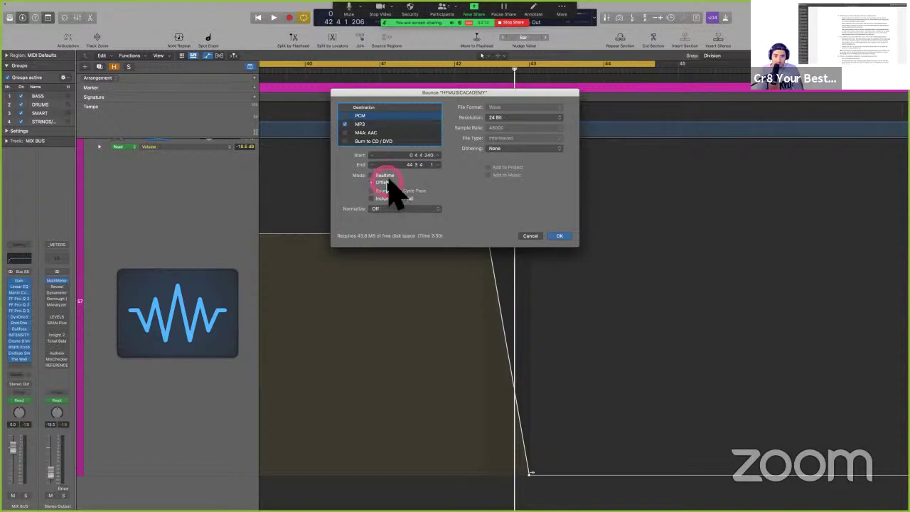
Step: In the Logic Pro User Guide, highlight the Realtime bullet's text "external MIDI sound sources that are routed to the Mixer via aux channels."
key(ctrl+Left)
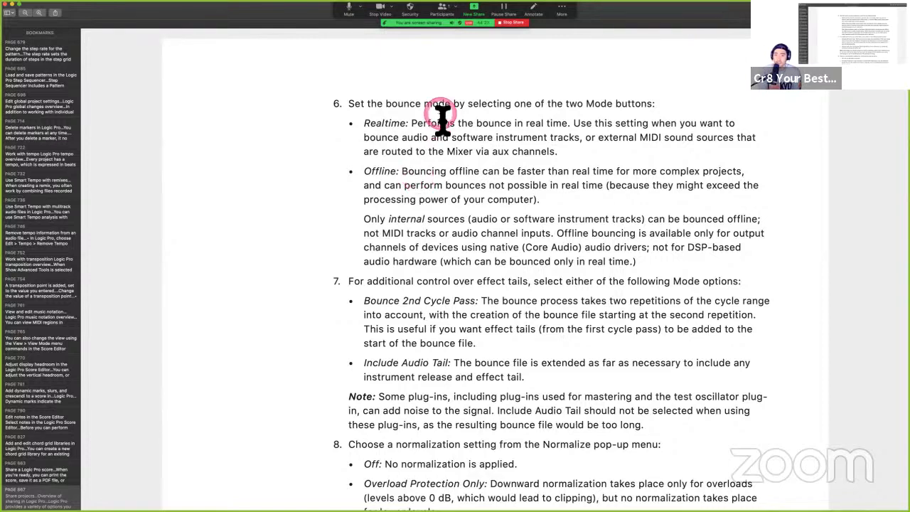
click(446, 141)
drag(598, 138, 614, 149)
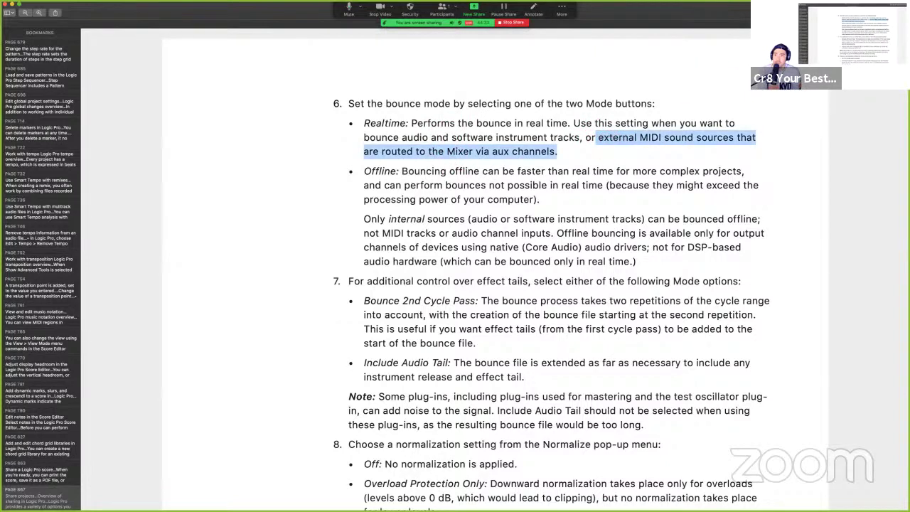
click(790, 13)
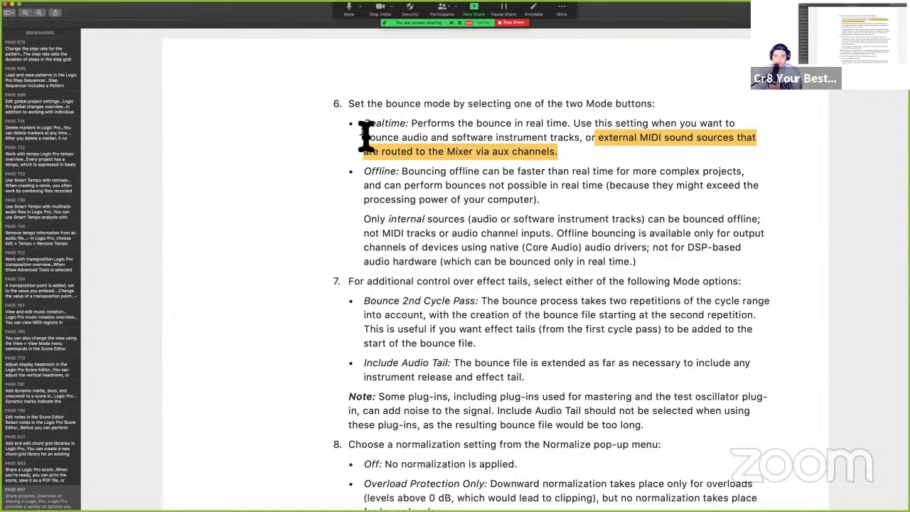
Step: Examine step 6's Offline bullet on faster bouncing and bounces not possible in real time
click(367, 172)
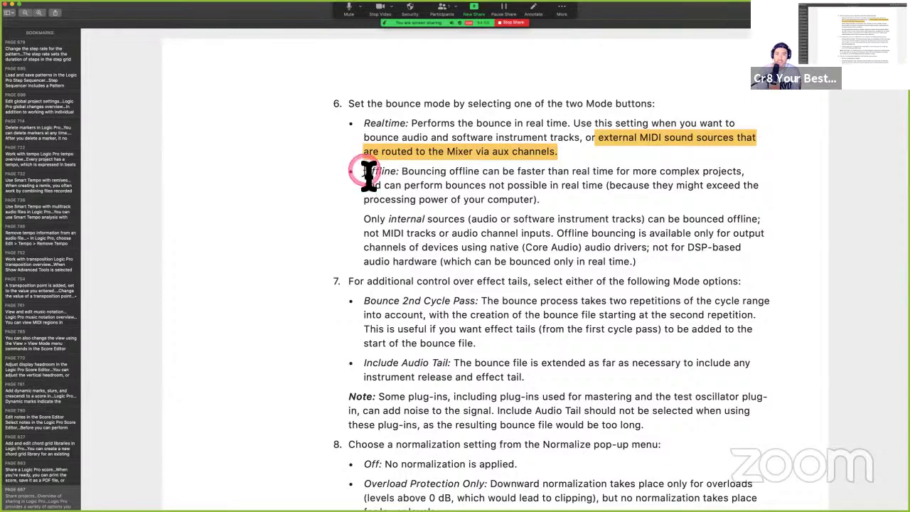
click(531, 176)
click(708, 183)
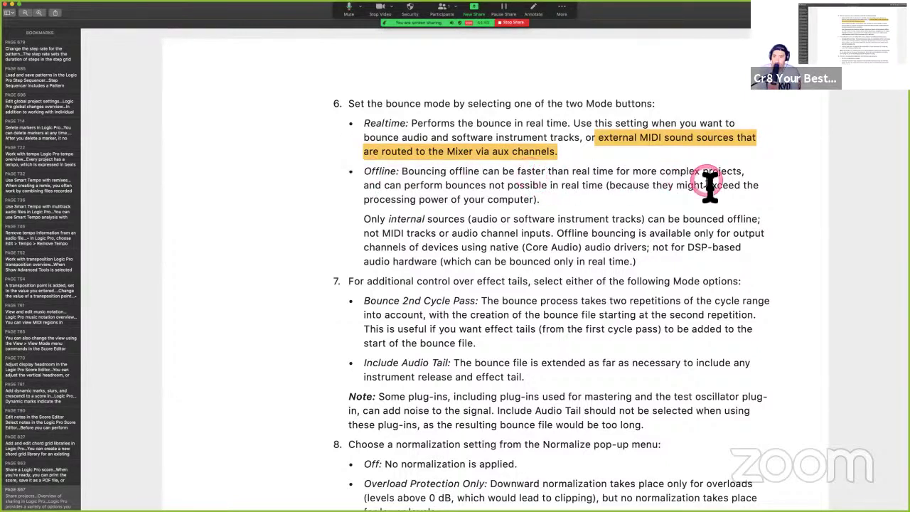
click(469, 183)
click(469, 184)
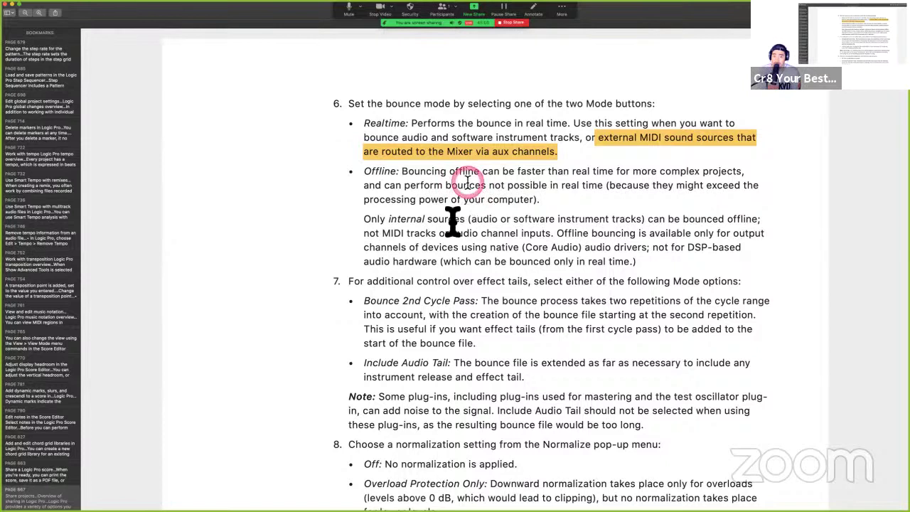
click(446, 180)
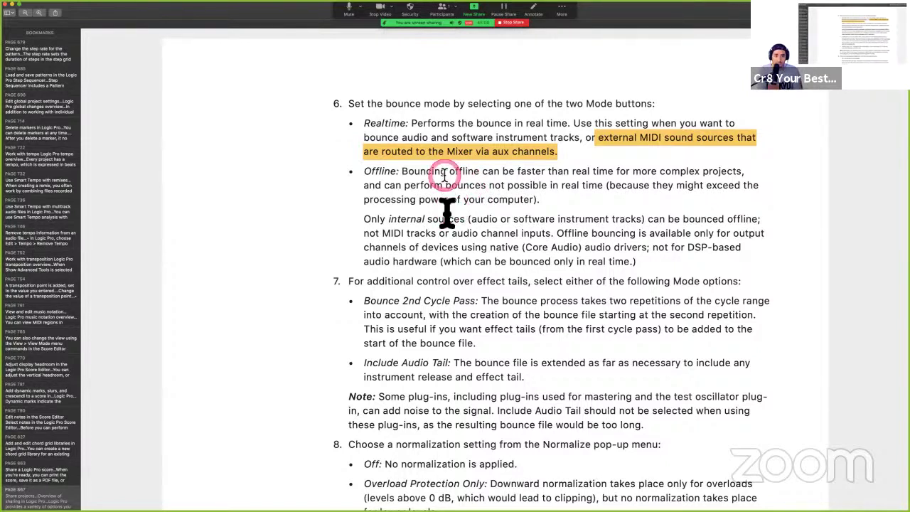
click(432, 283)
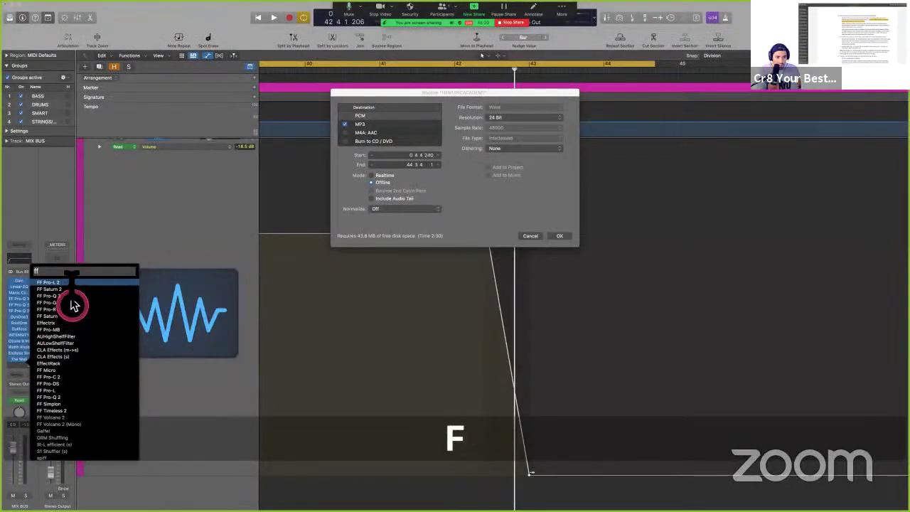
Step: In Logic Pro, add FF Pro-L 2 as the last insert on the MIX BUS, and close the open plug-in windows
click(64, 280)
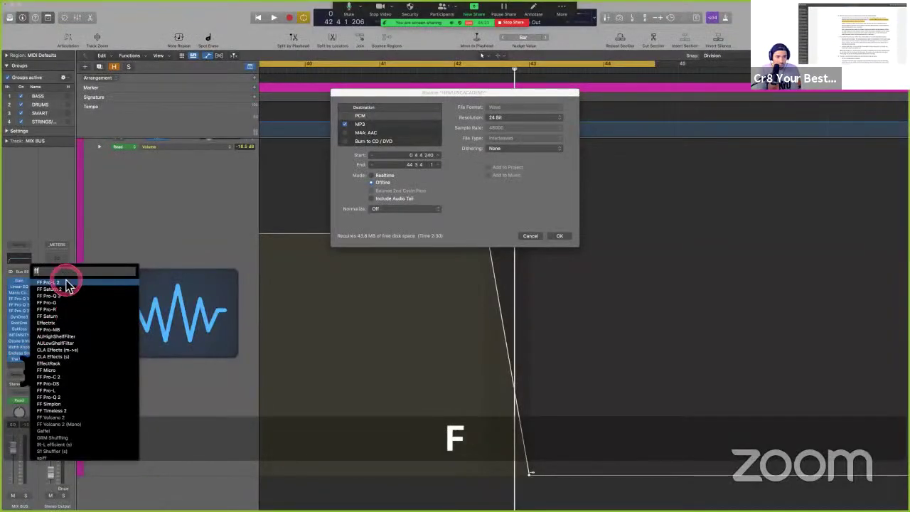
key(Return)
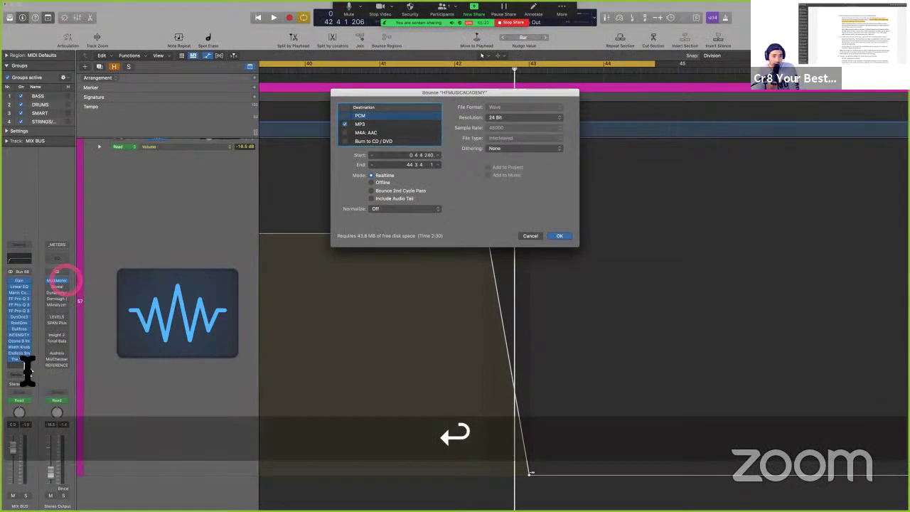
click(616, 403)
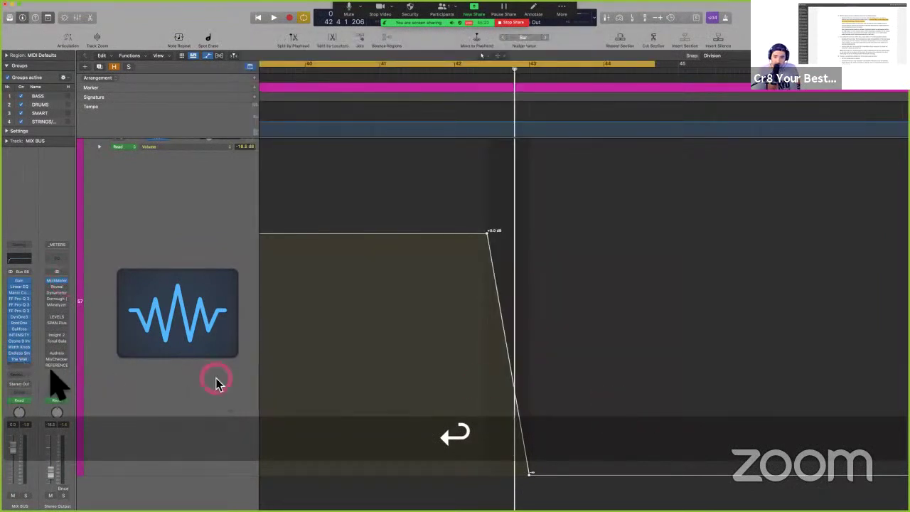
click(22, 365)
drag(27, 367, 152, 142)
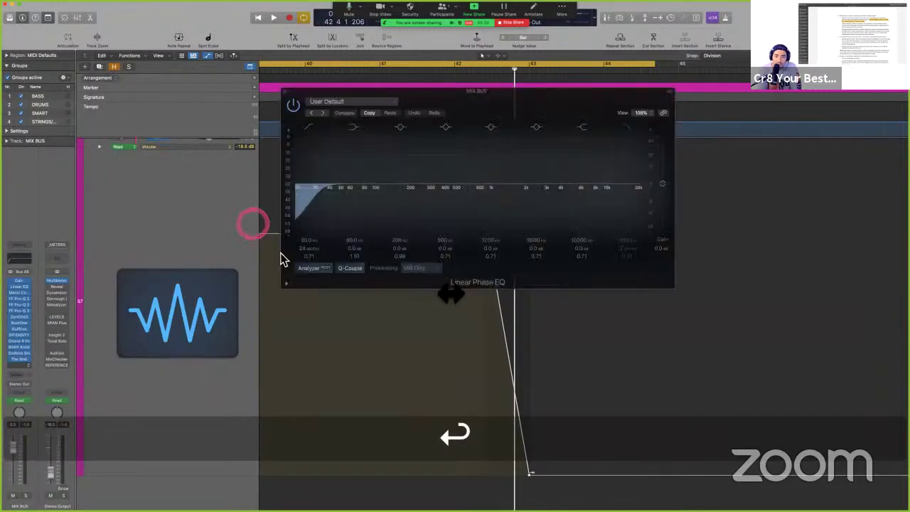
click(535, 405)
drag(535, 407, 499, 114)
key(super+w)
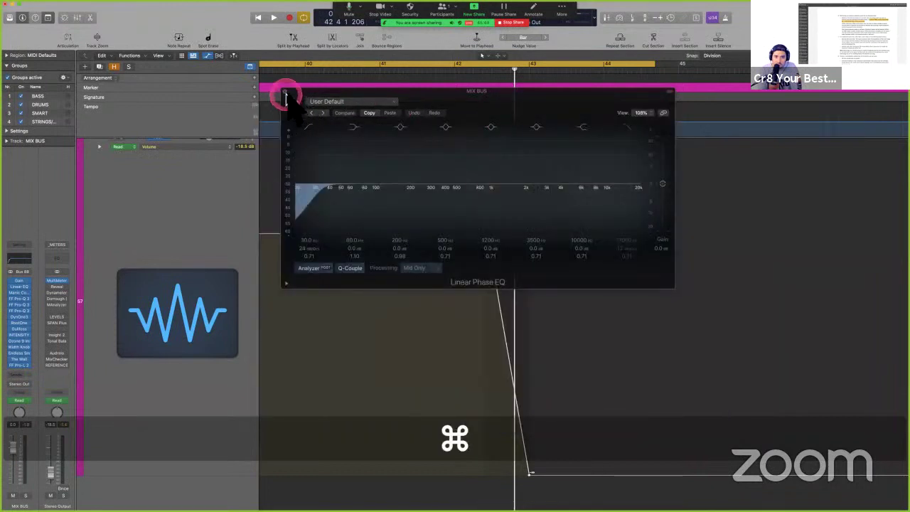
click(285, 91)
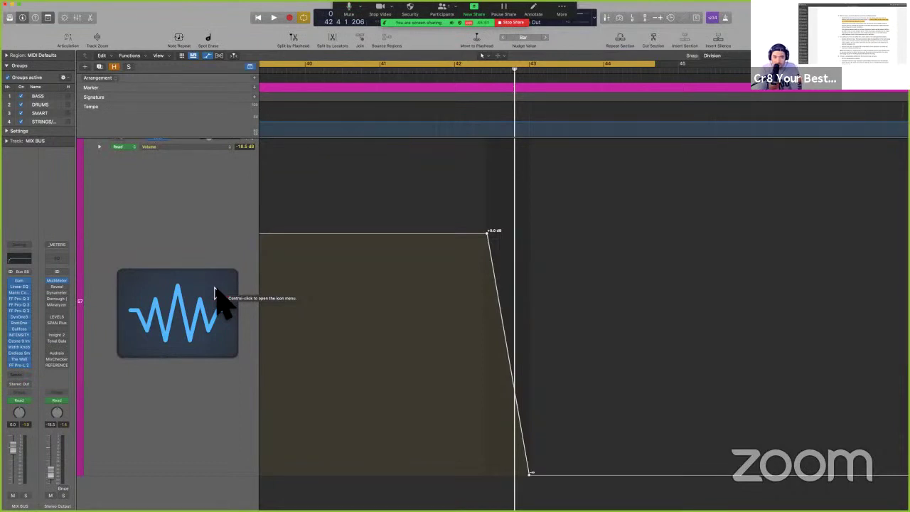
Step: Reopen the Bounce dialog, try the Offline mode, and cancel the bounce
click(283, 346)
key(super+b)
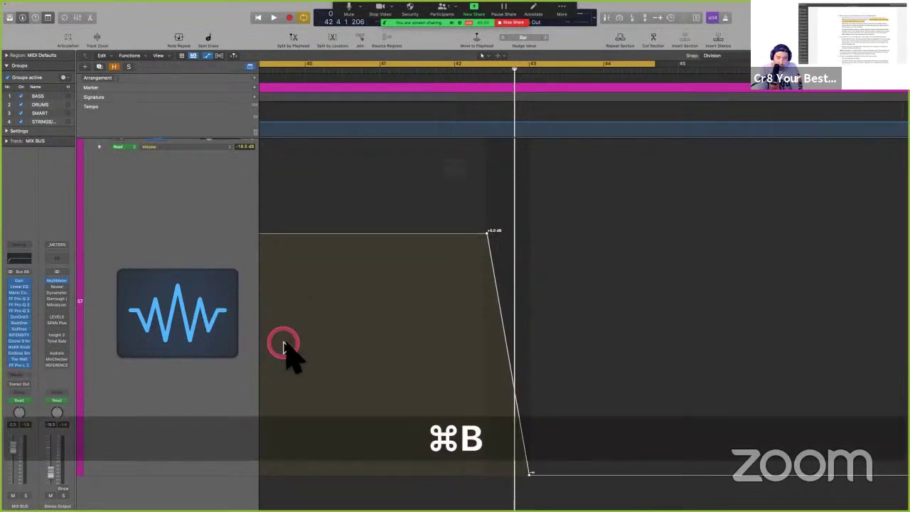
click(382, 182)
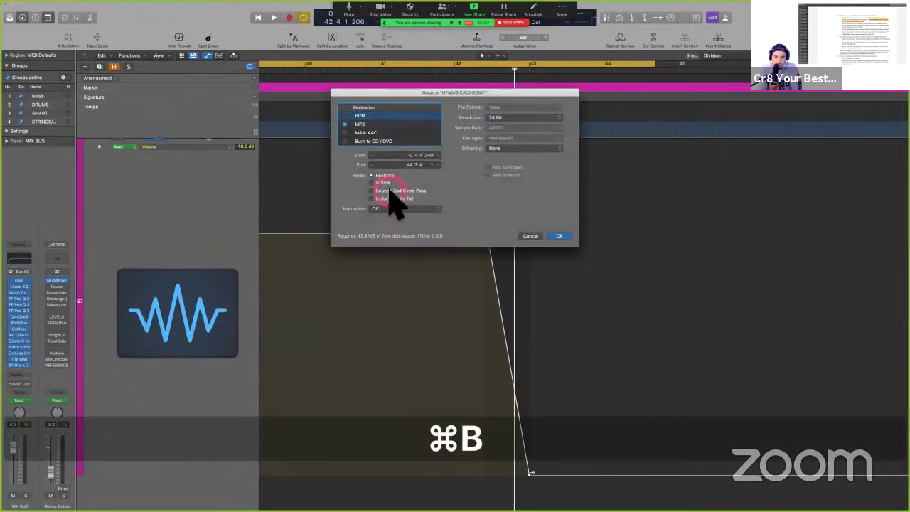
click(530, 236)
Step: Switch to the Logic Pro User Guide and examine which sources and audio drivers offline bouncing supports
key(ctrl+Left)
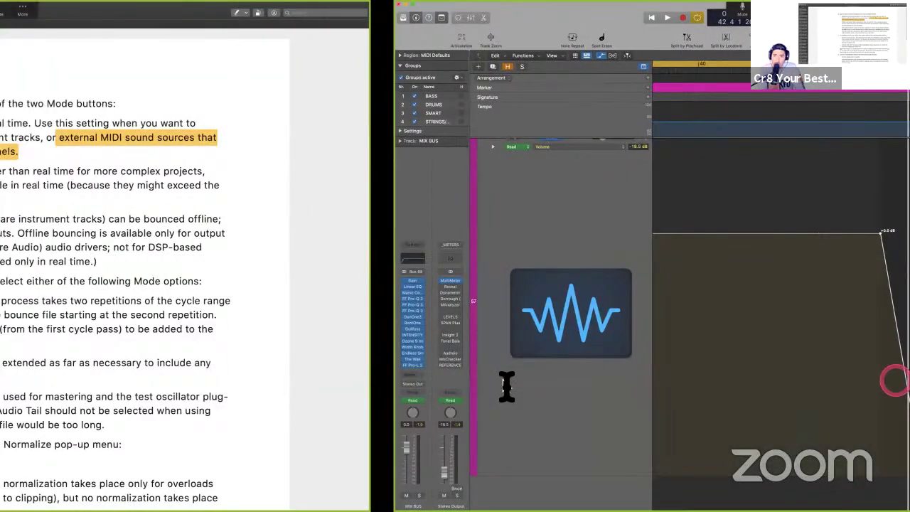
scroll(506, 387, down, 1)
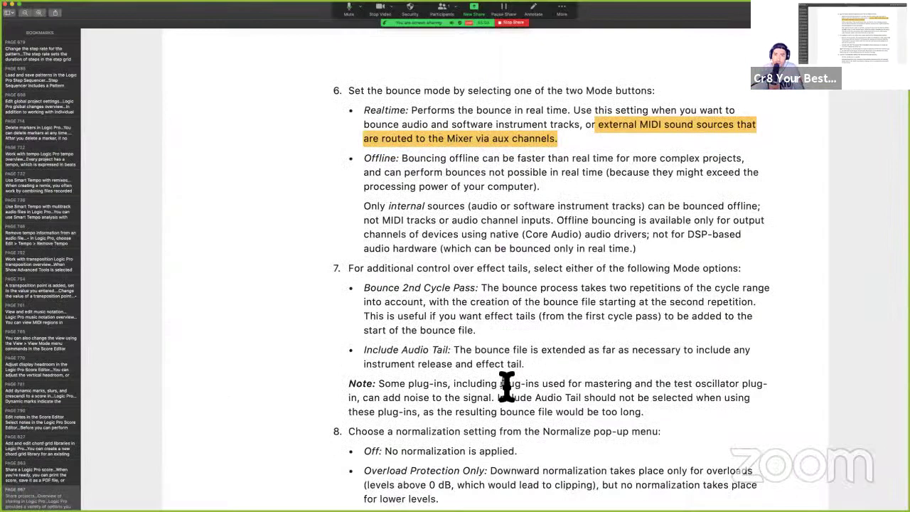
click(460, 284)
scroll(392, 290, down, 1)
scroll(392, 290, down, 2)
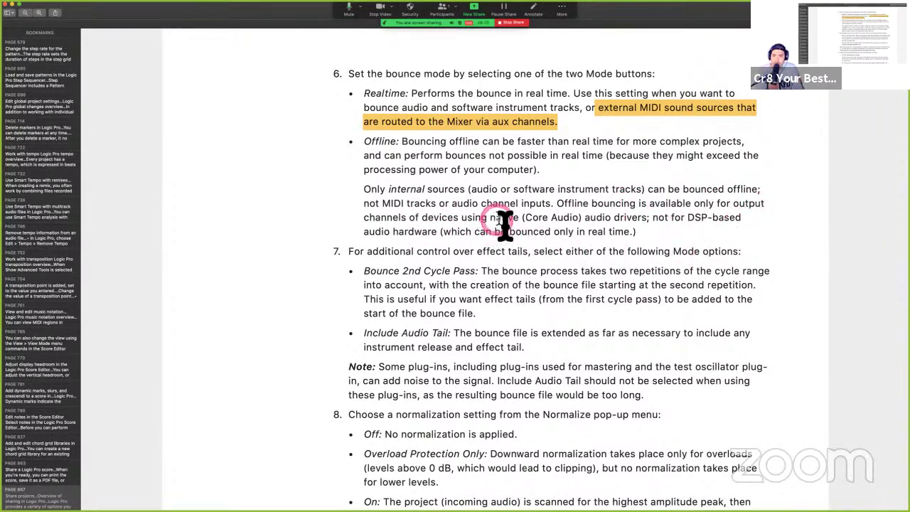
drag(506, 220, 633, 229)
click(632, 229)
click(516, 233)
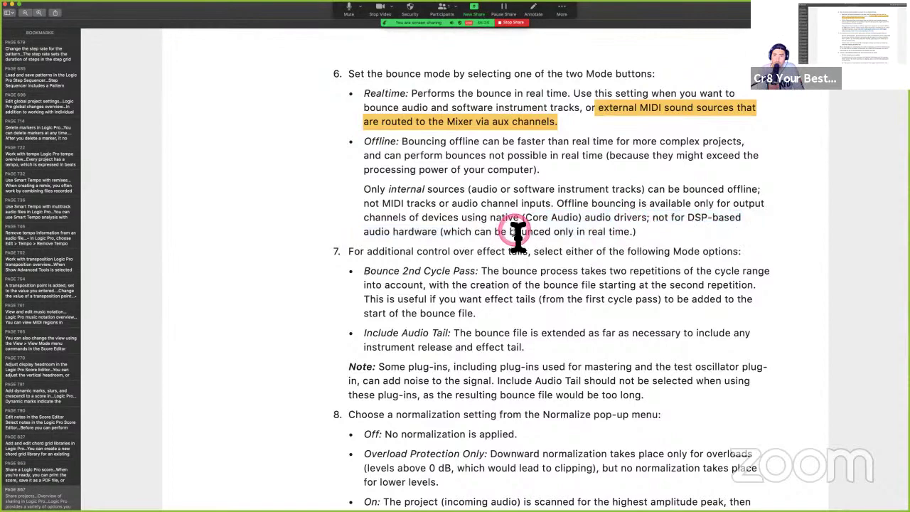
Step: Examine step 7's Bounce 2nd Cycle Pass explanation on adding effect tails to the start of the bounce file
scroll(516, 233, down, 3)
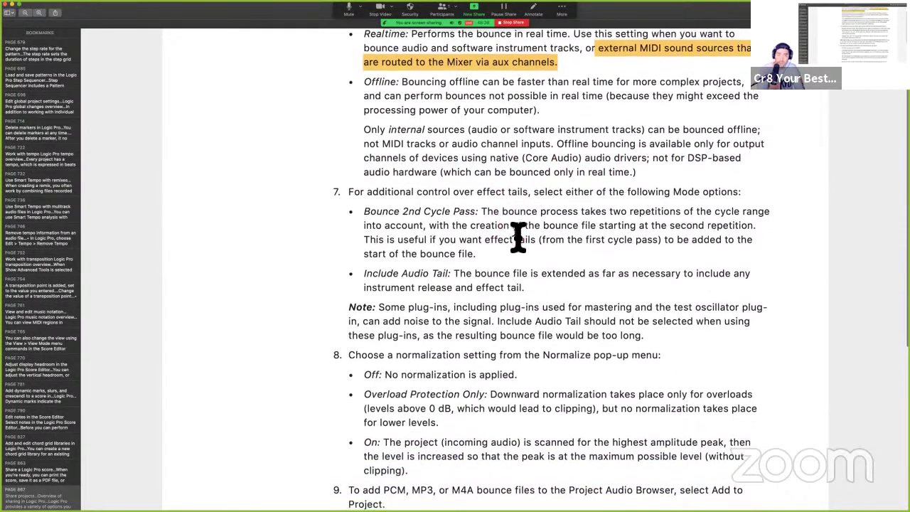
scroll(518, 237, down, 2)
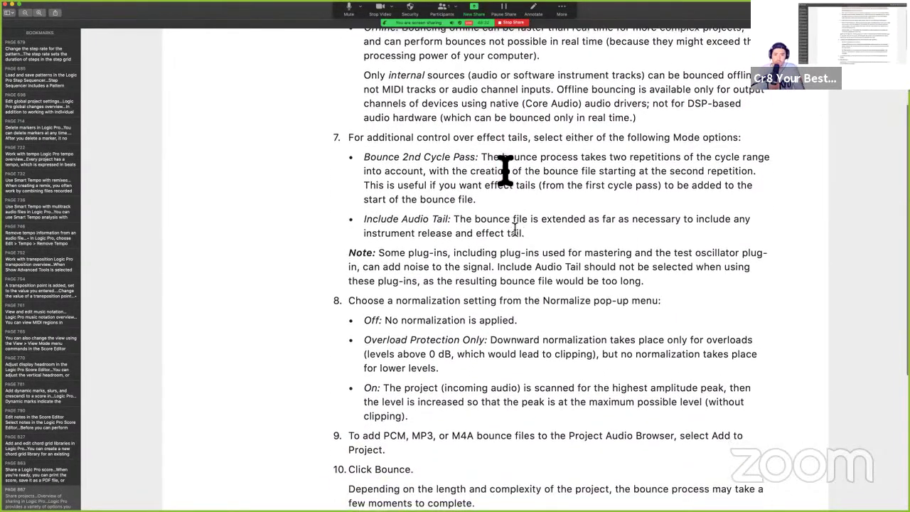
click(438, 124)
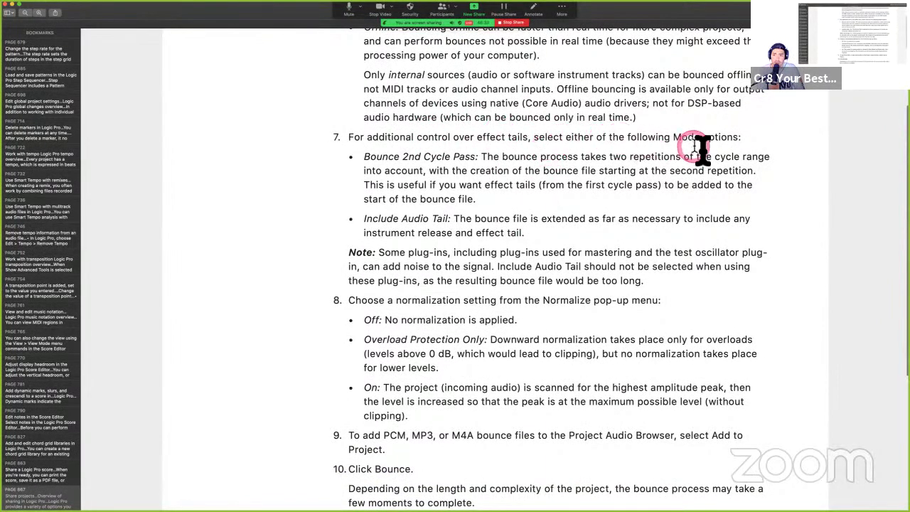
click(413, 187)
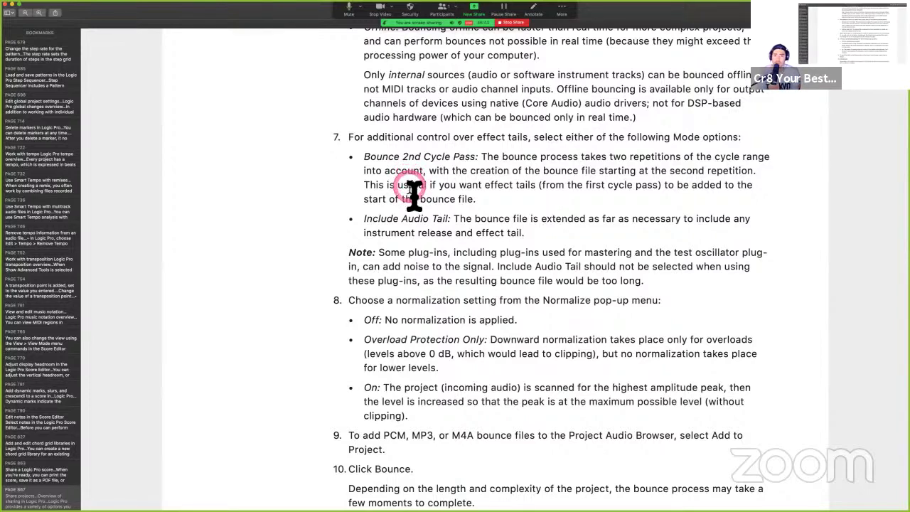
click(420, 201)
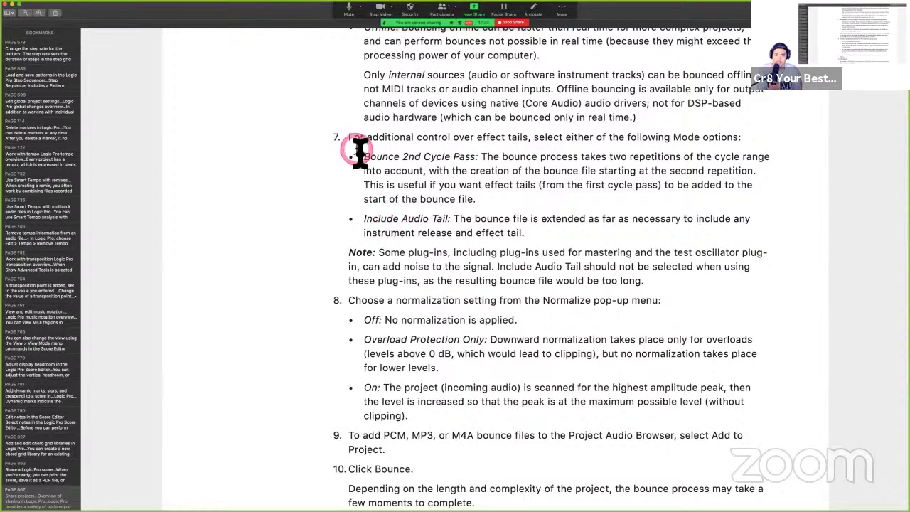
drag(357, 151, 478, 187)
click(459, 199)
Step: Examine the Include Audio Tail explanation and its note on mastering plug-ins, continuing to step 8 on normalization
drag(362, 218, 574, 242)
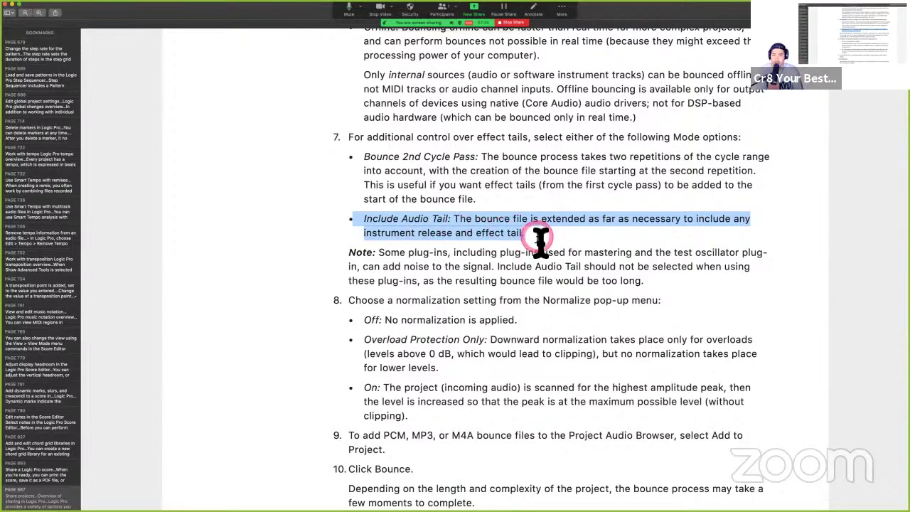
drag(348, 253, 390, 257)
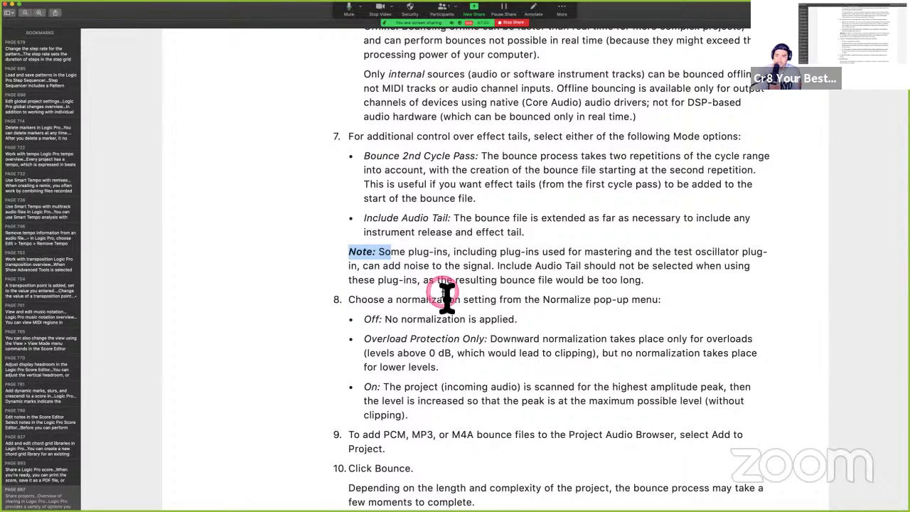
drag(440, 280, 684, 290)
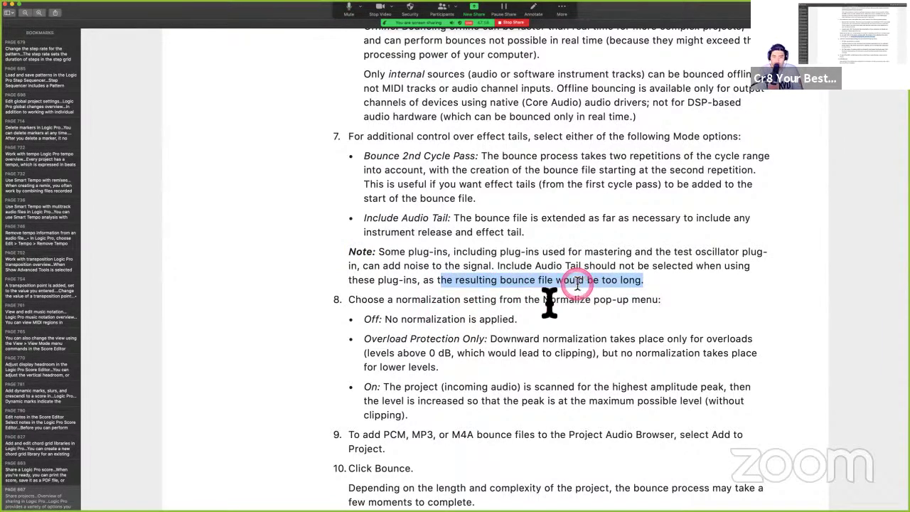
click(366, 298)
click(346, 300)
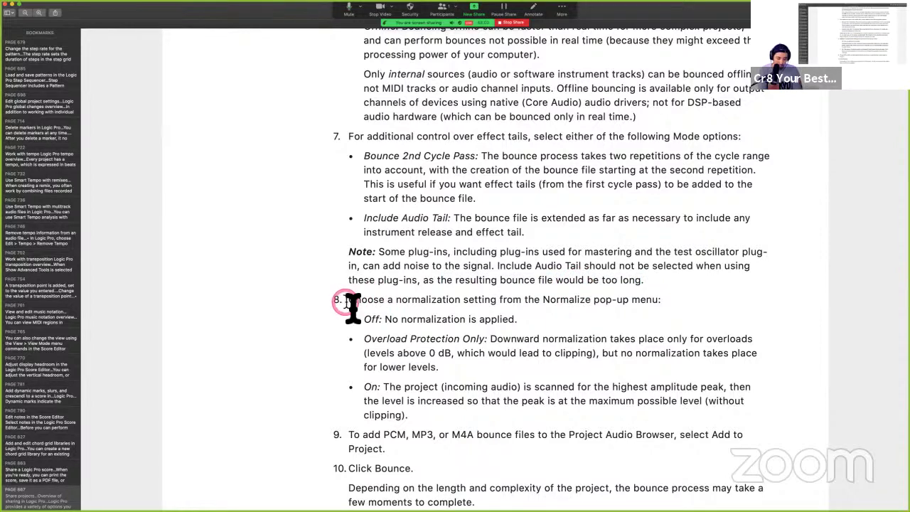
drag(346, 301, 378, 304)
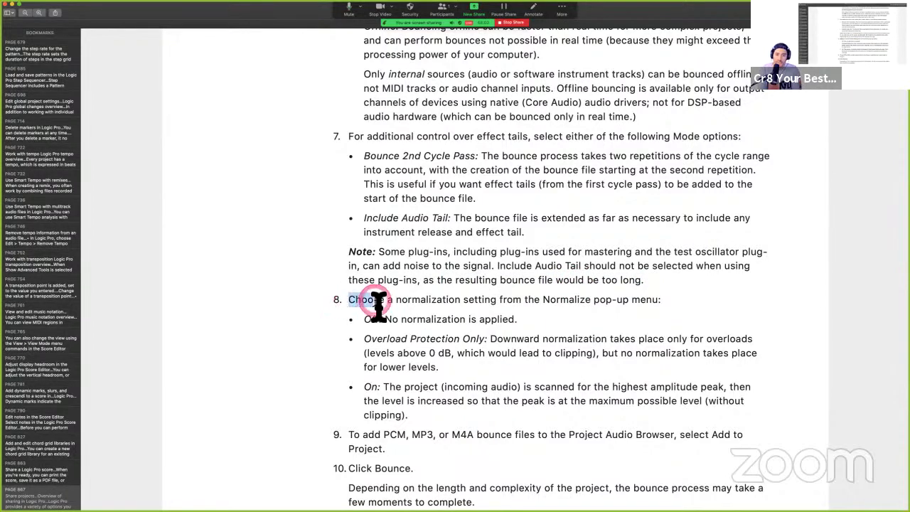
Step: Switch to Logic Pro, solo the Kick (2Bus)#01_bip_2 track, and play its opening bar
key(ctrl+Right)
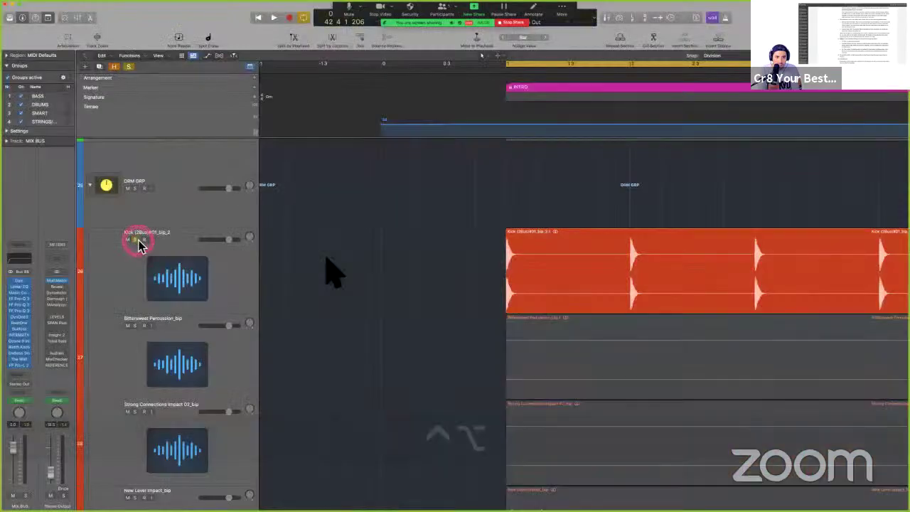
click(323, 260)
key(space)
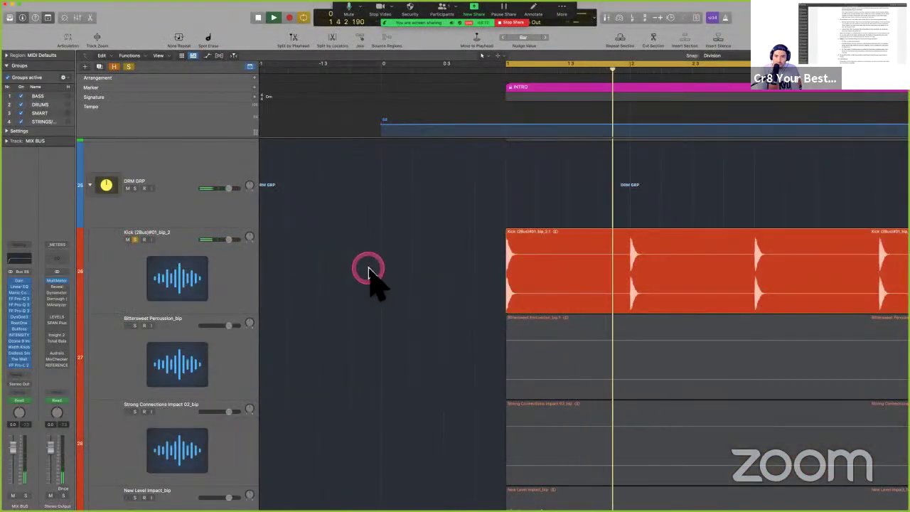
key(space)
Step: Set snapping to Bar and split the kick region at bar 2 so that its first bar is a separate region
key(F16)
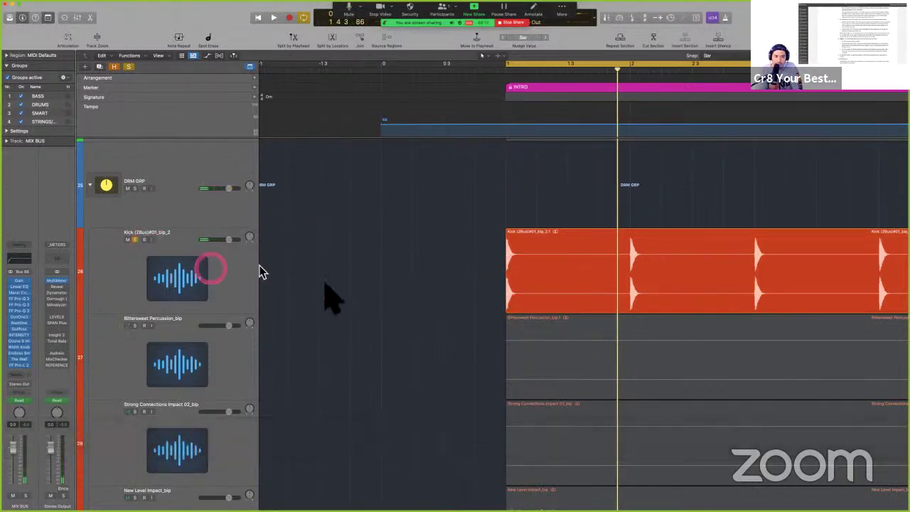
click(234, 304)
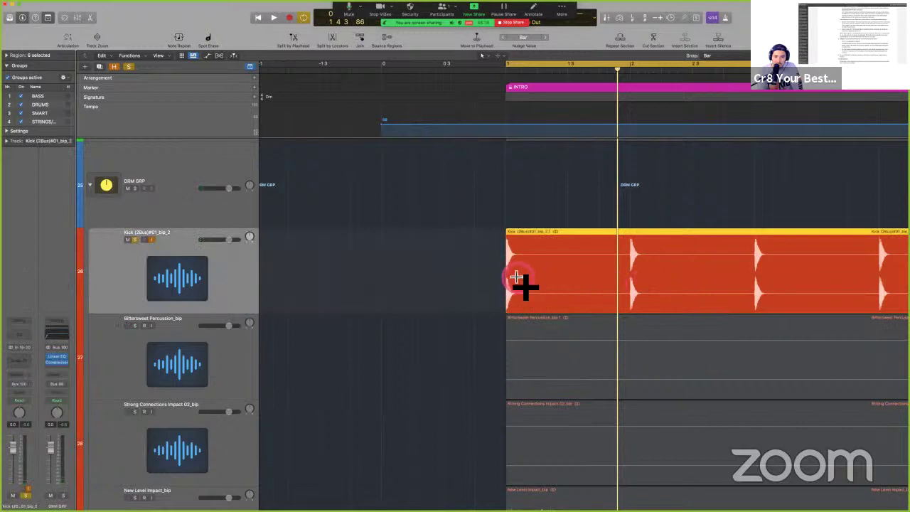
drag(508, 278, 604, 275)
click(589, 275)
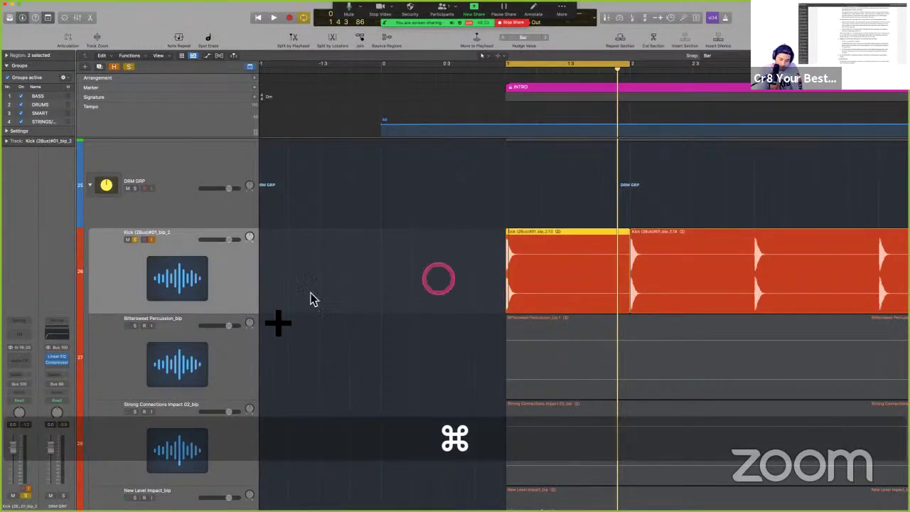
Step: Insert a Stereo Delay on the kick track and play the opening bar with the effect
click(26, 358)
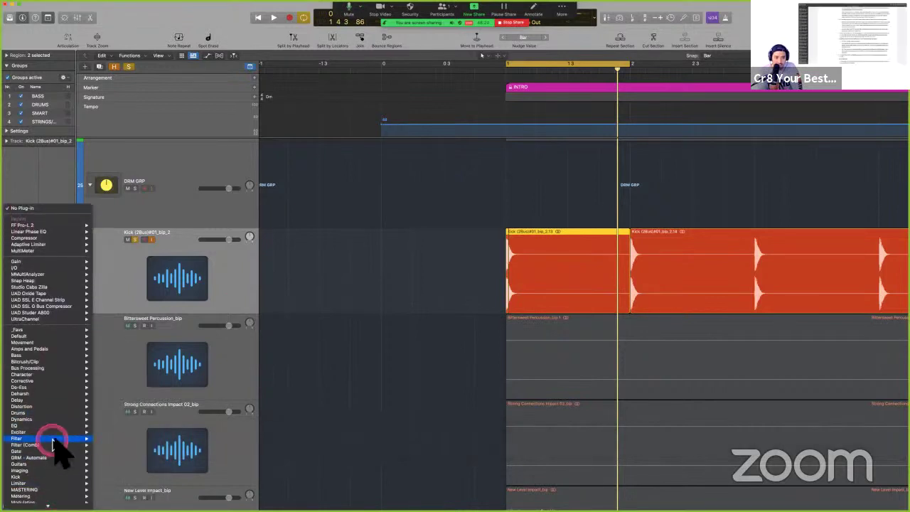
click(50, 399)
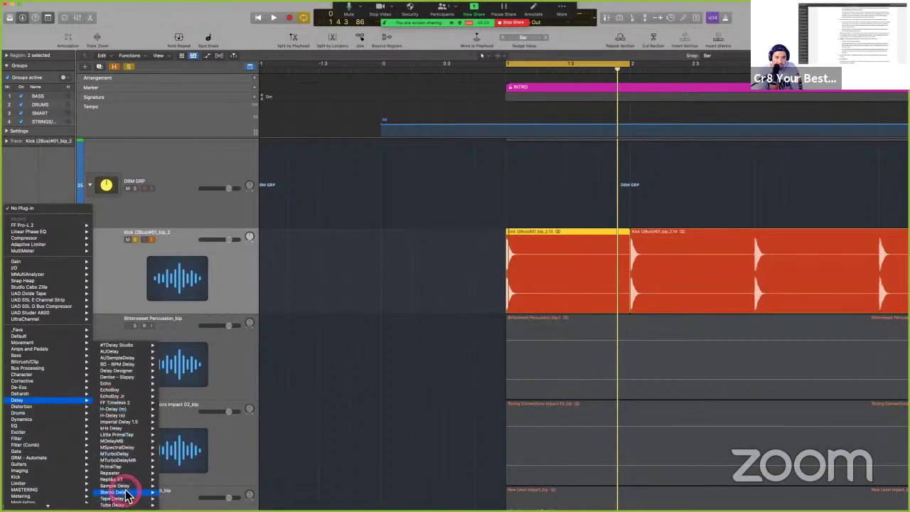
click(114, 491)
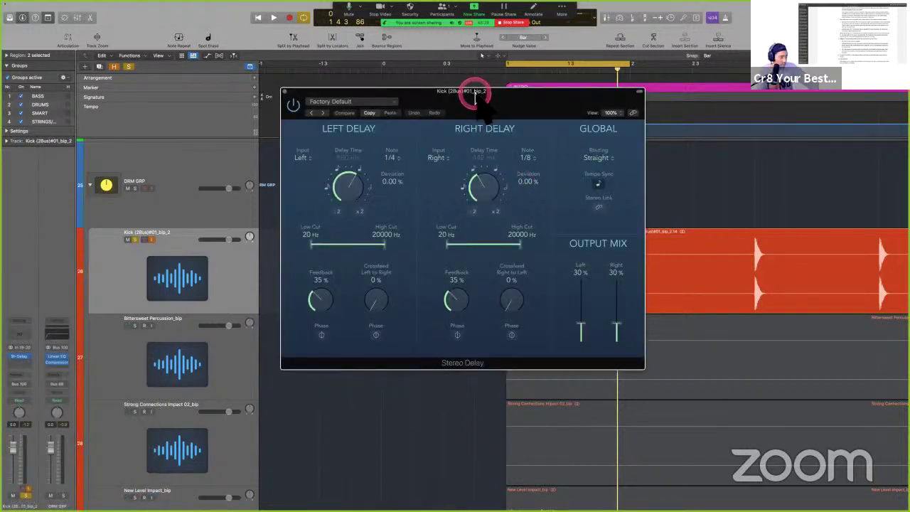
key(space)
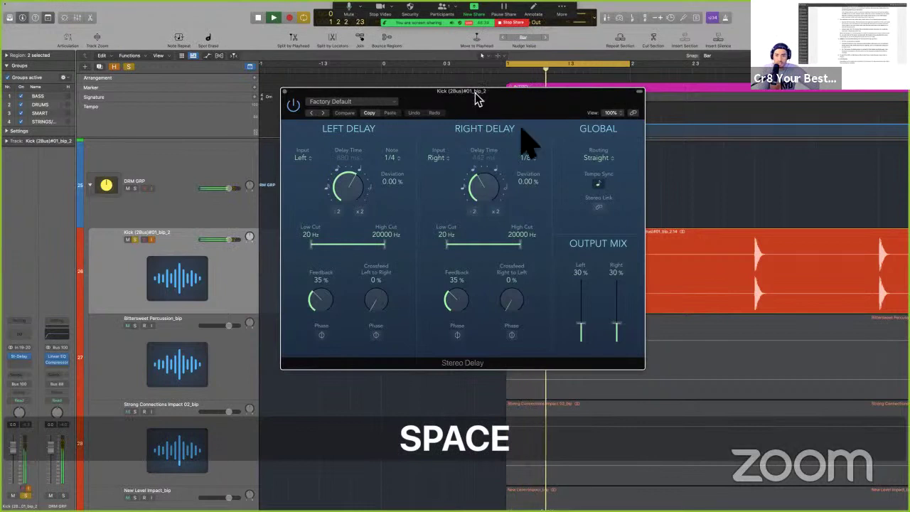
key(space)
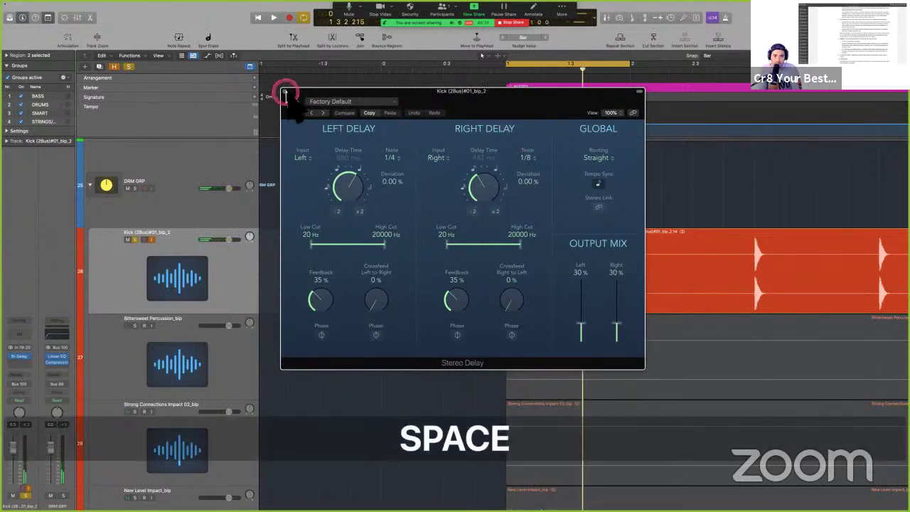
click(284, 91)
Step: Bounce the one-bar cycle with the existing settings to the Desktop as "1dt biunce"
click(459, 288)
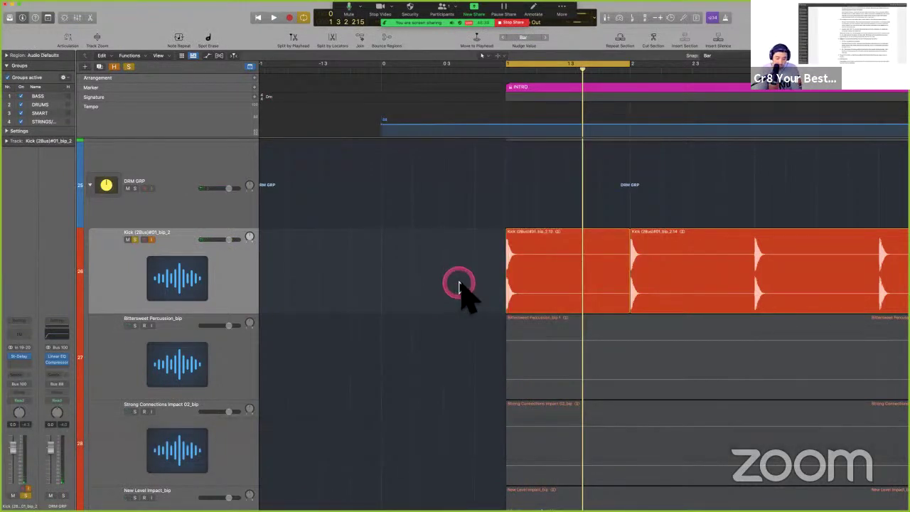
key(super)
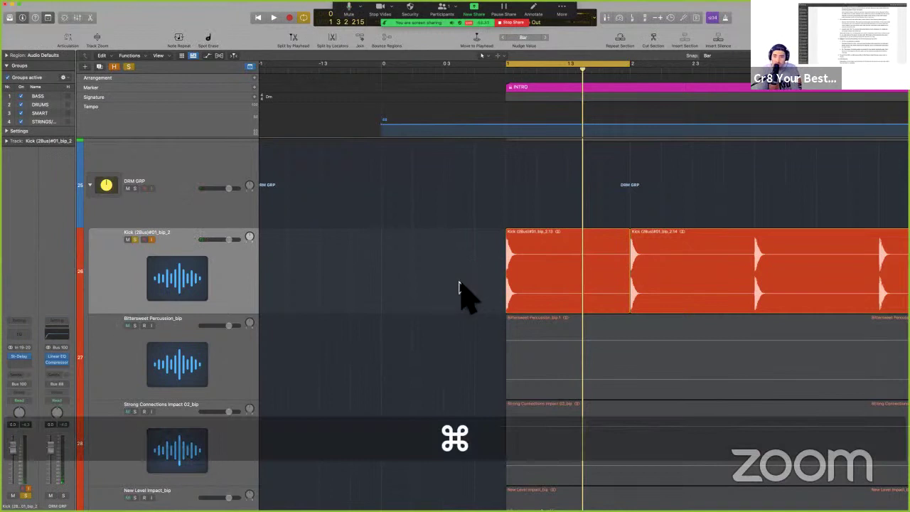
drag(448, 247, 559, 291)
click(554, 284)
key(super+b)
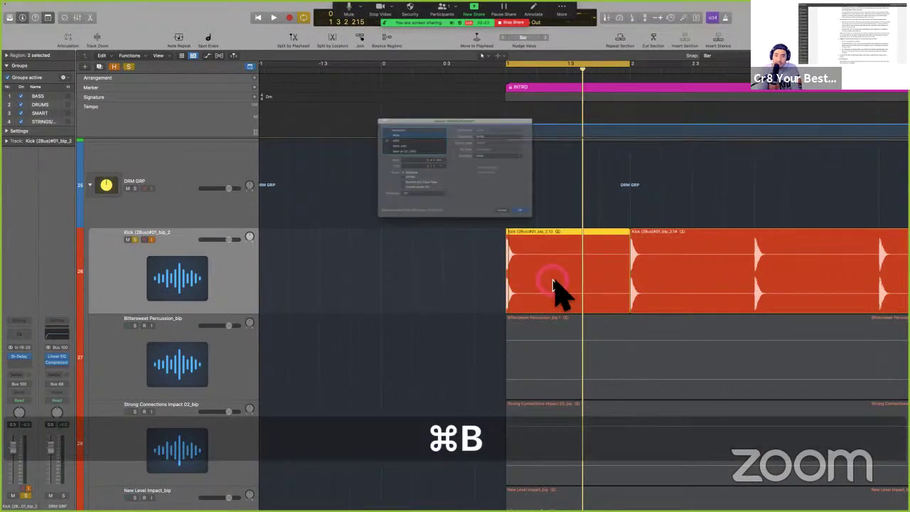
key(Return)
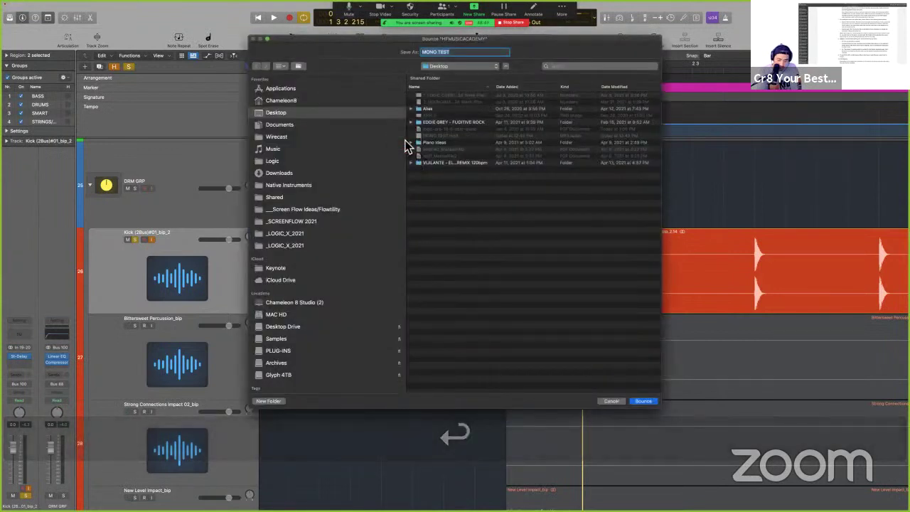
text(1st boun)
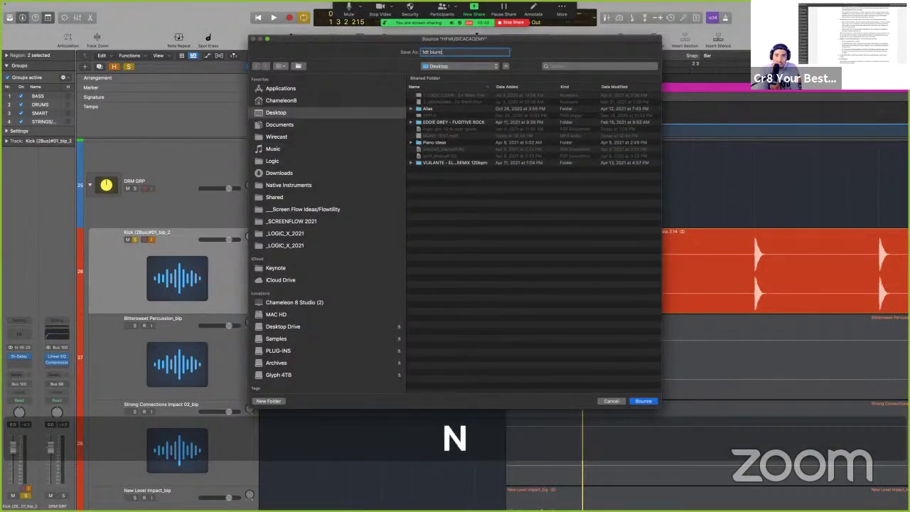
text(ce)
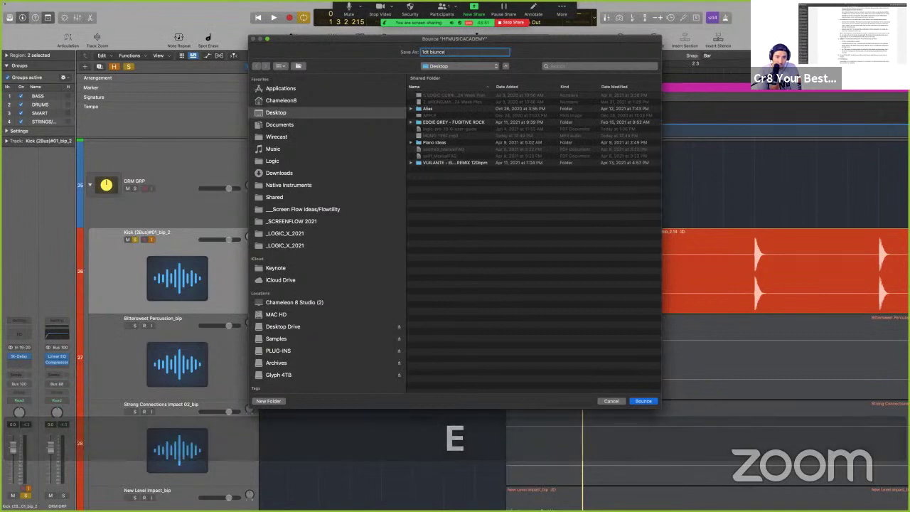
key(Return)
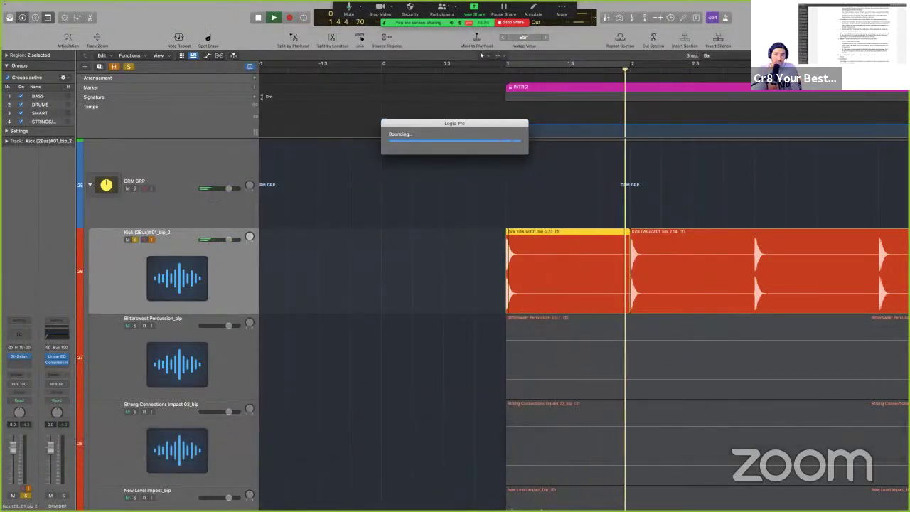
Step: Play back the bounced kick file
click(399, 242)
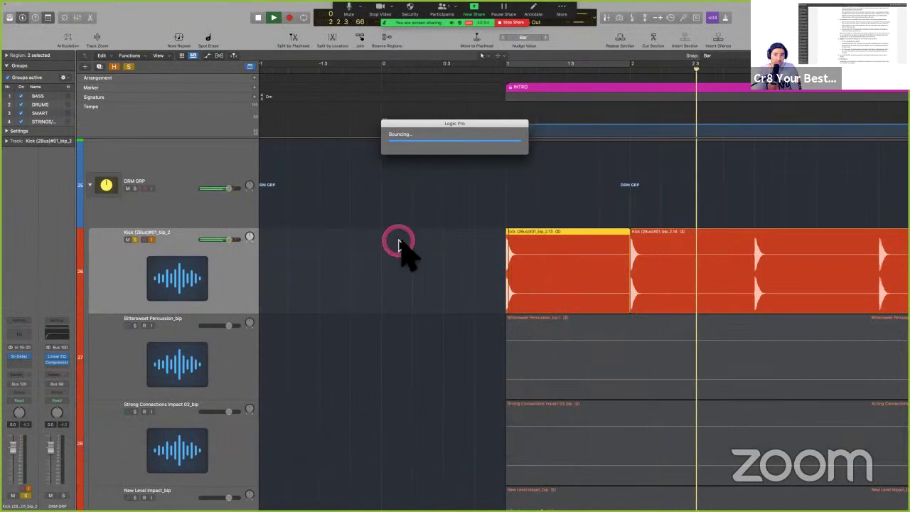
click(398, 242)
click(305, 231)
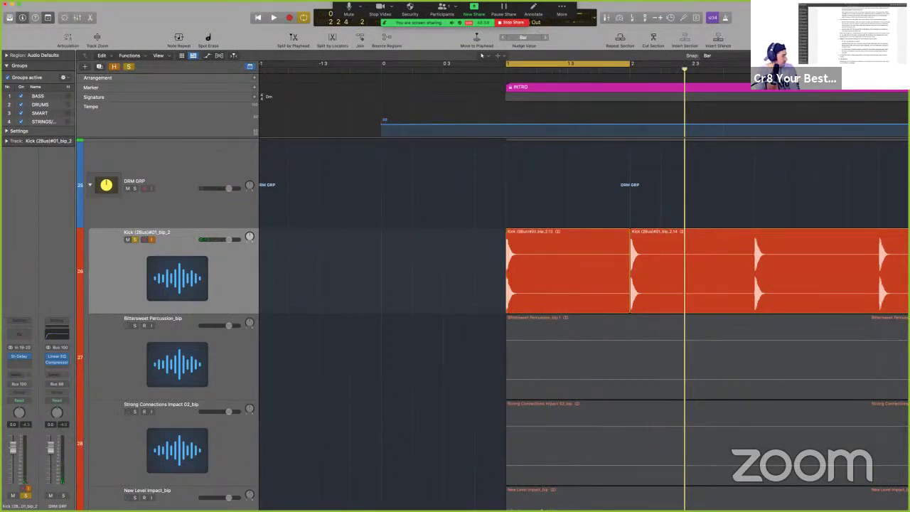
key(space)
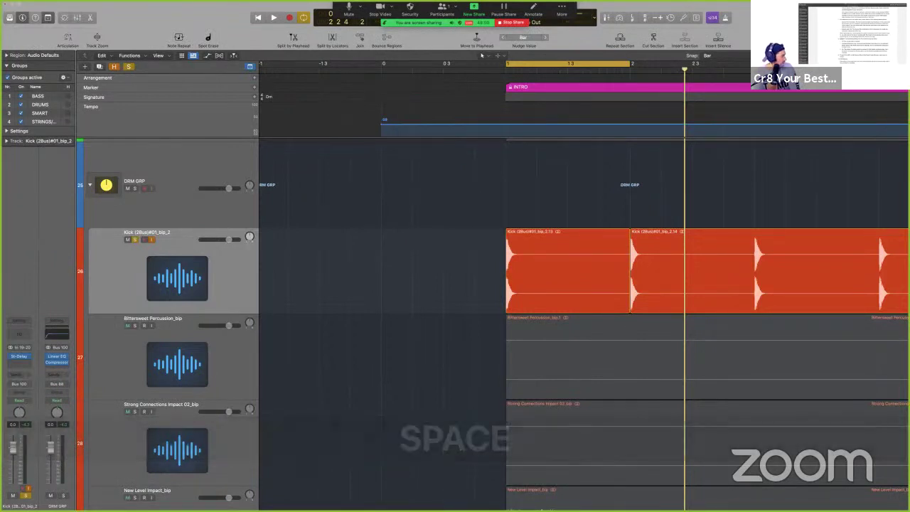
key(space)
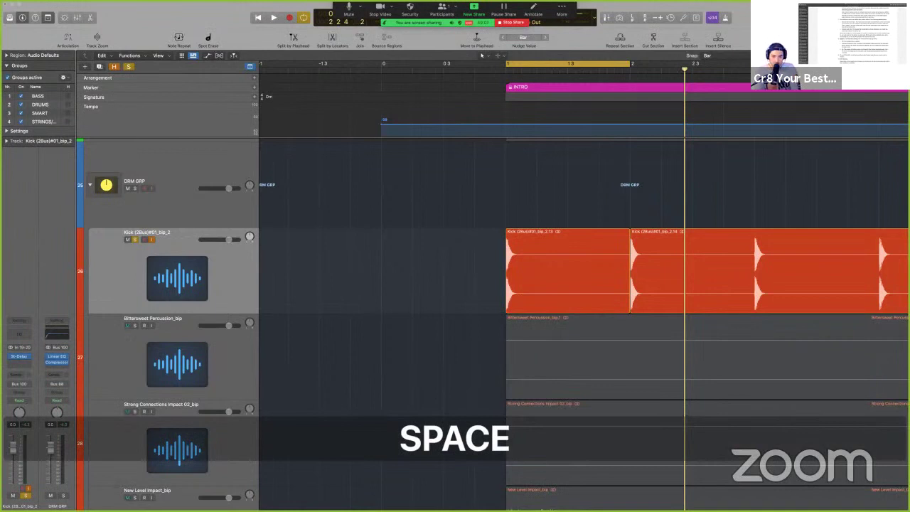
click(246, 291)
click(414, 290)
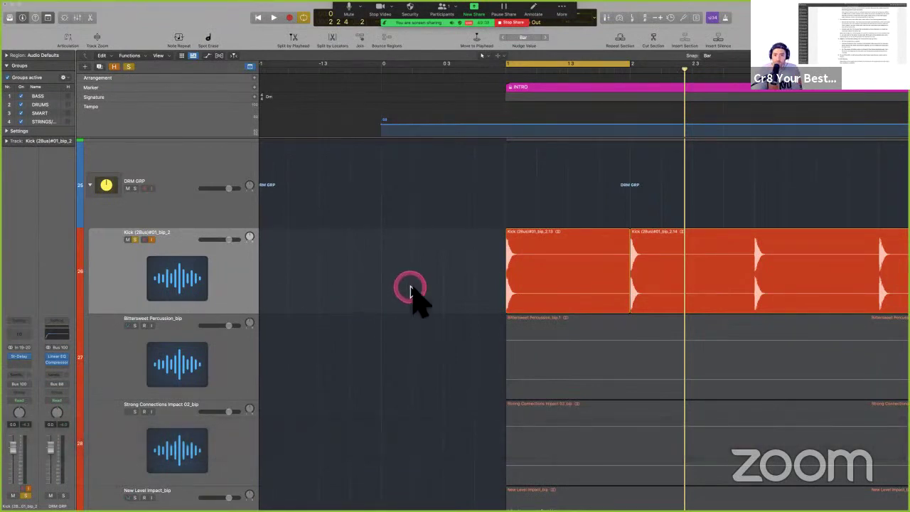
click(438, 292)
click(440, 287)
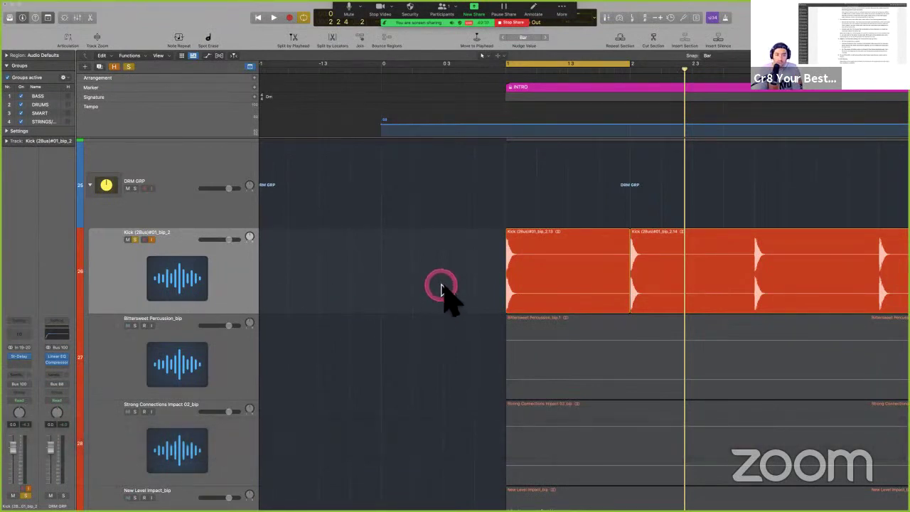
Step: Try to delete the kick region that starts at bar 2, and undo the deletion
click(653, 285)
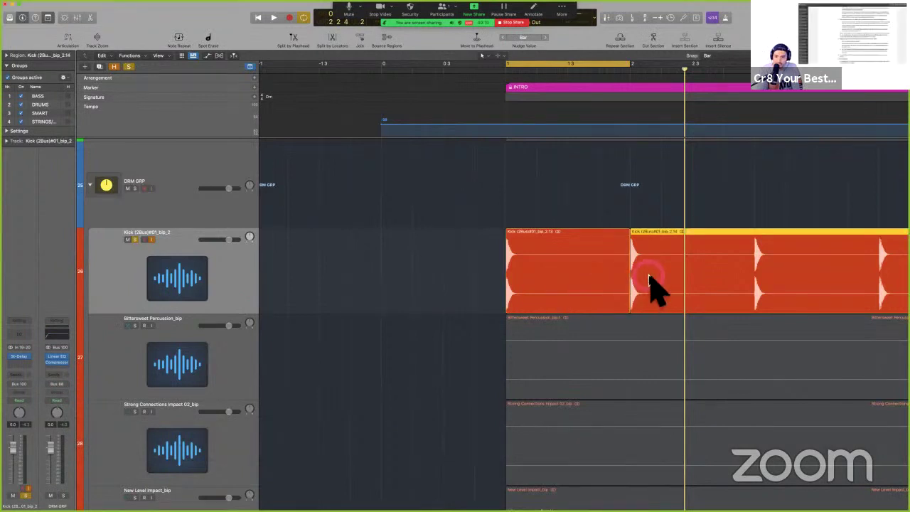
click(727, 234)
key(BackSpace)
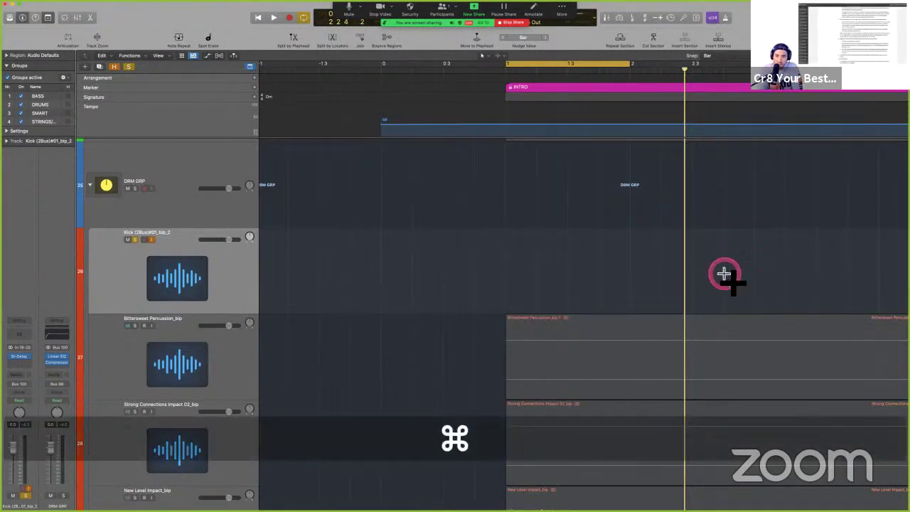
key(super+z)
super+click(647, 205)
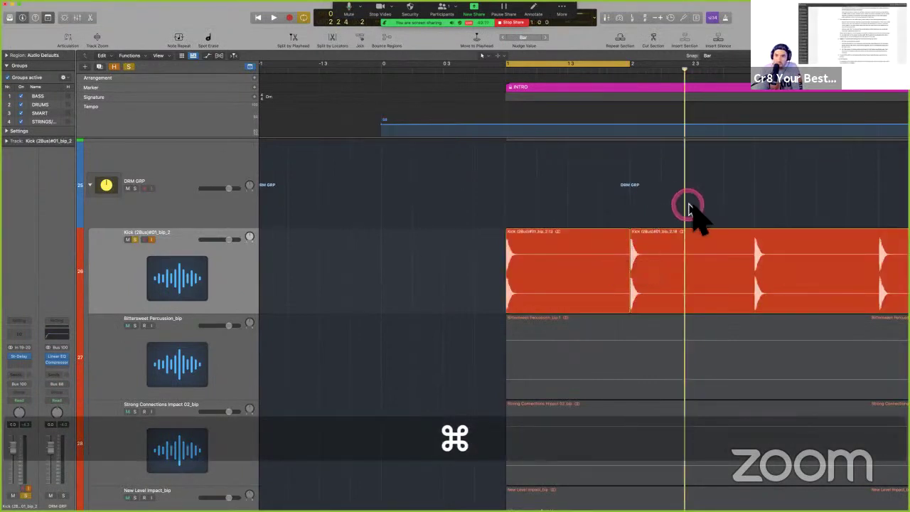
Step: Delete only the kick region that follows the first bar
drag(690, 206, 727, 260)
key(BackSpace)
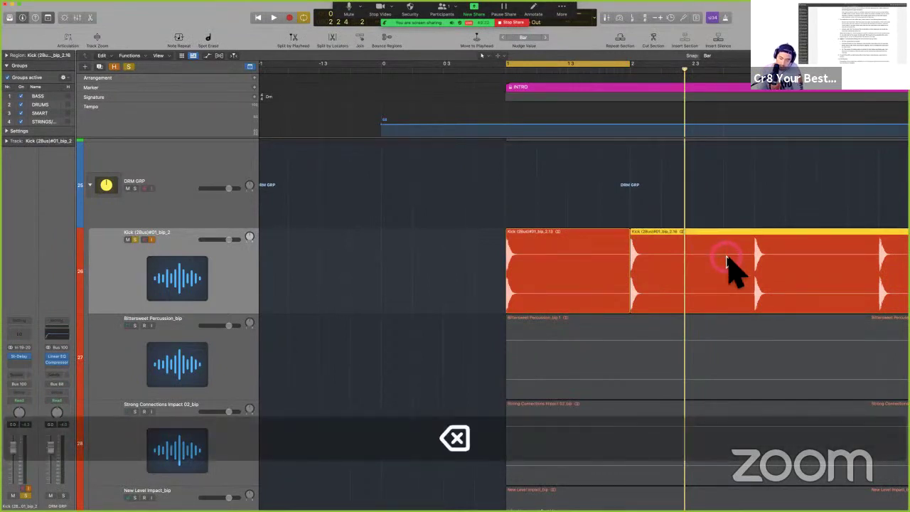
click(628, 276)
Step: Set the nudge value to Beat and move the remaining kick region two beats later, to beat 3 of bar 1
click(589, 269)
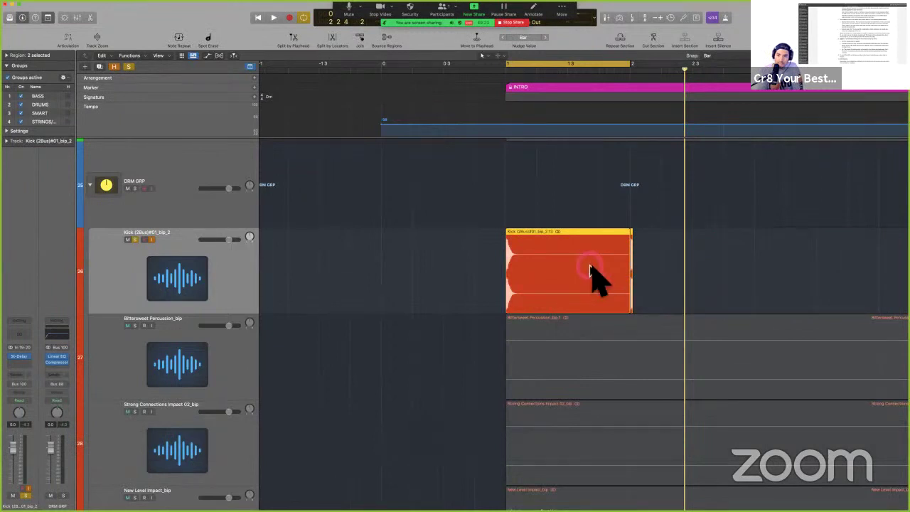
key(F16)
key(Clear)
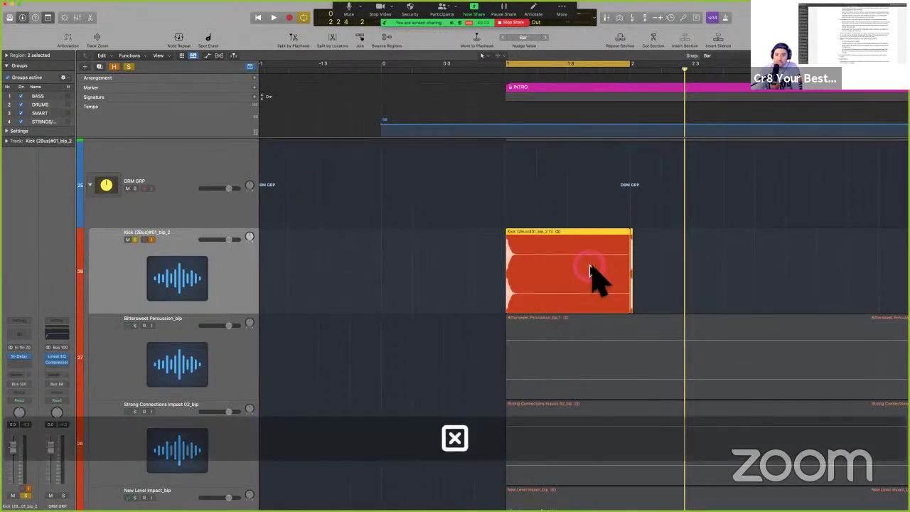
key(=)
key(alt+Right)
key(alt+Right)
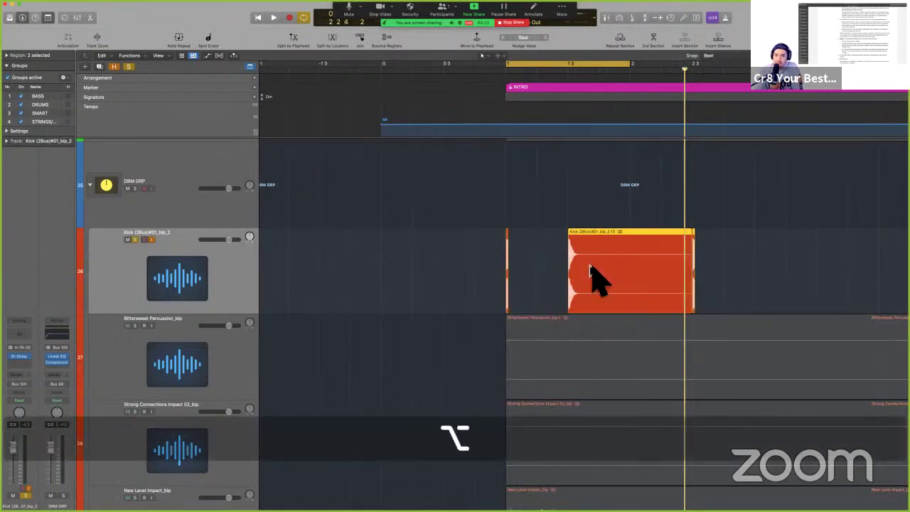
Step: Delete the leftover kick sliver at bar 1 and trim the moved region's end to beat 2 of bar 2
click(554, 246)
drag(554, 246, 492, 254)
key(BackSpace)
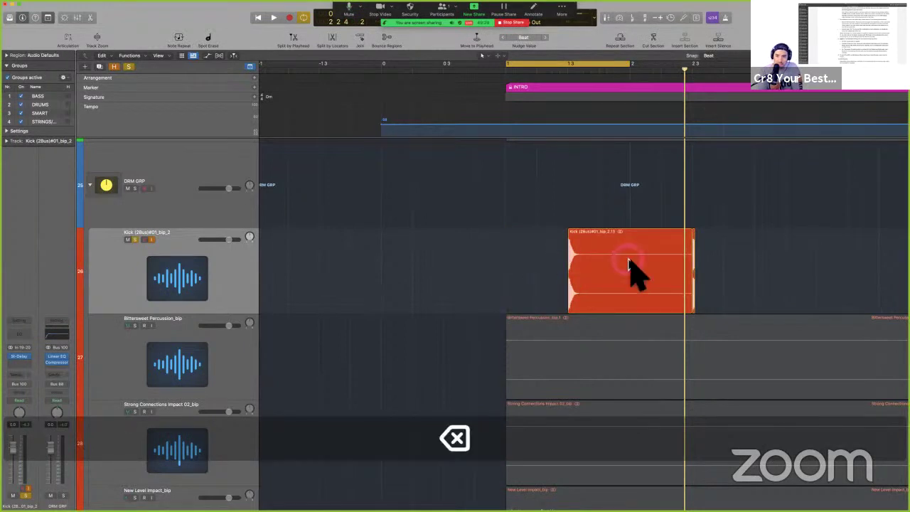
drag(654, 253, 765, 268)
key(BackSpace)
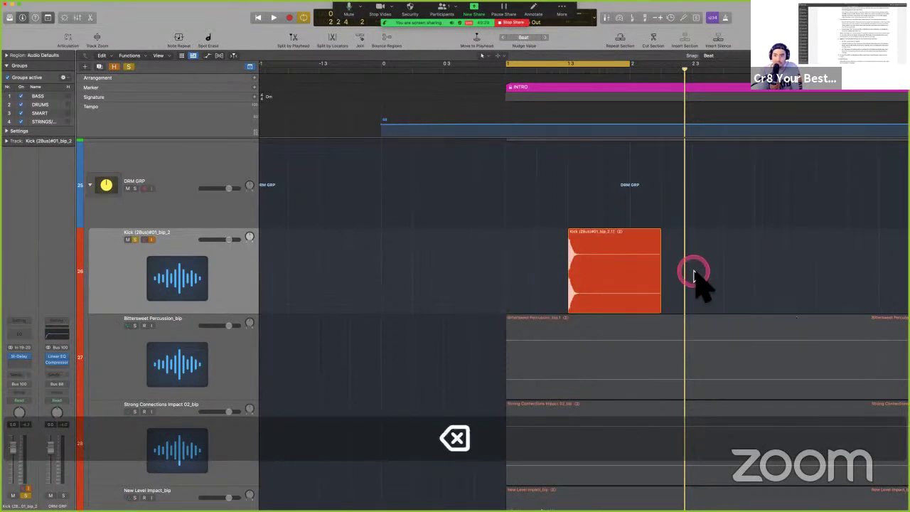
Step: Play the one-bar cycle to hear the moved kick's delay carry over into the loop's start
key(space)
key(space)
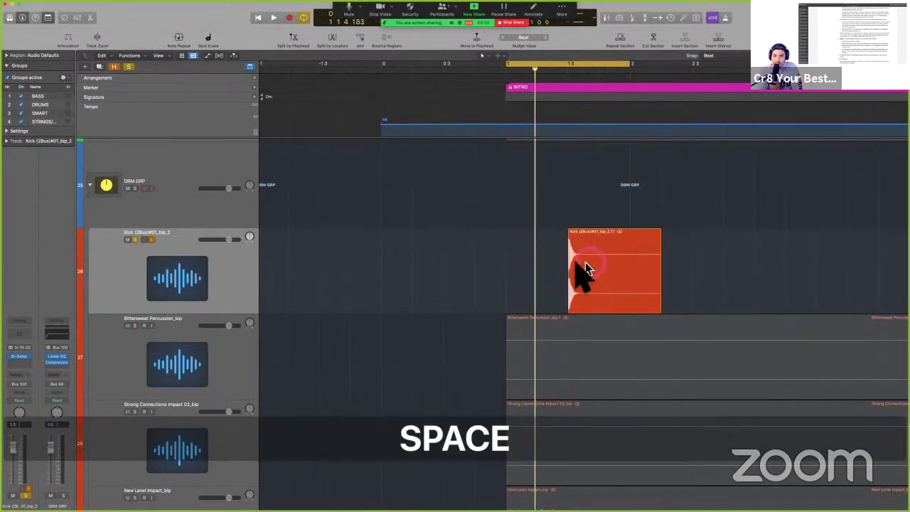
click(571, 261)
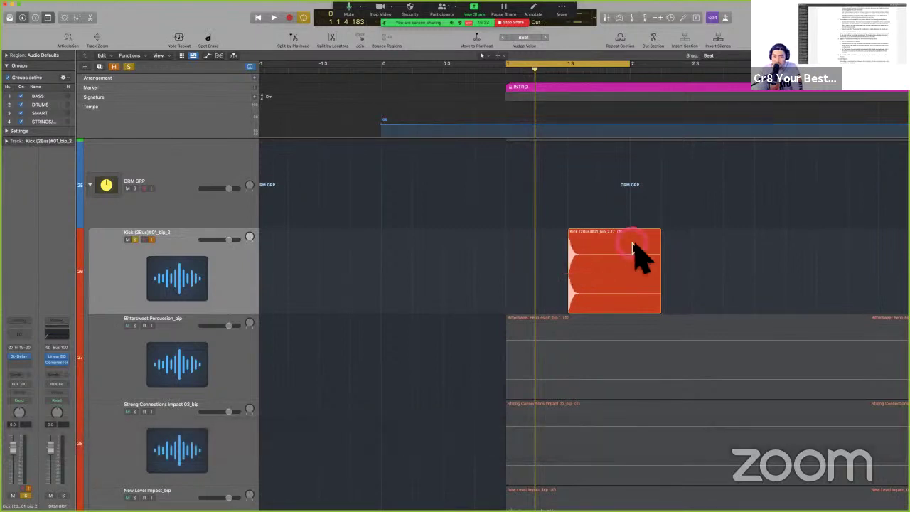
click(604, 276)
key(space)
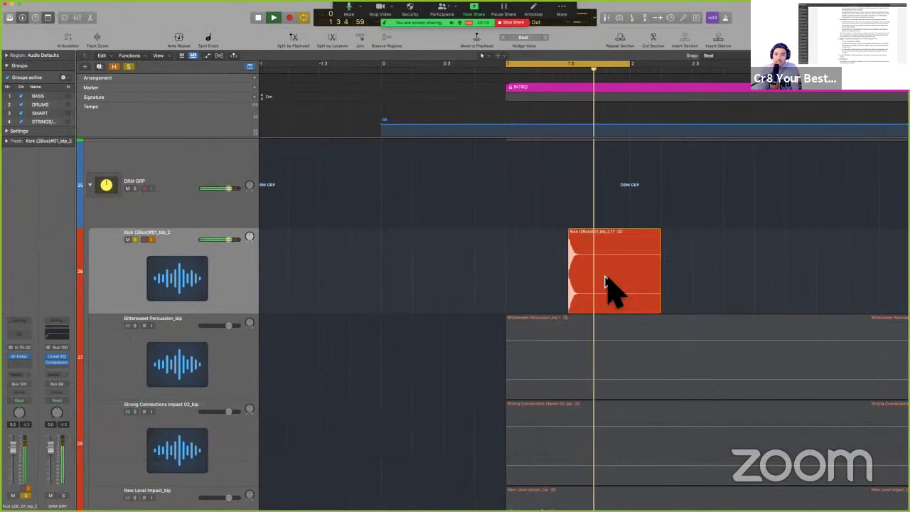
key(space)
click(605, 279)
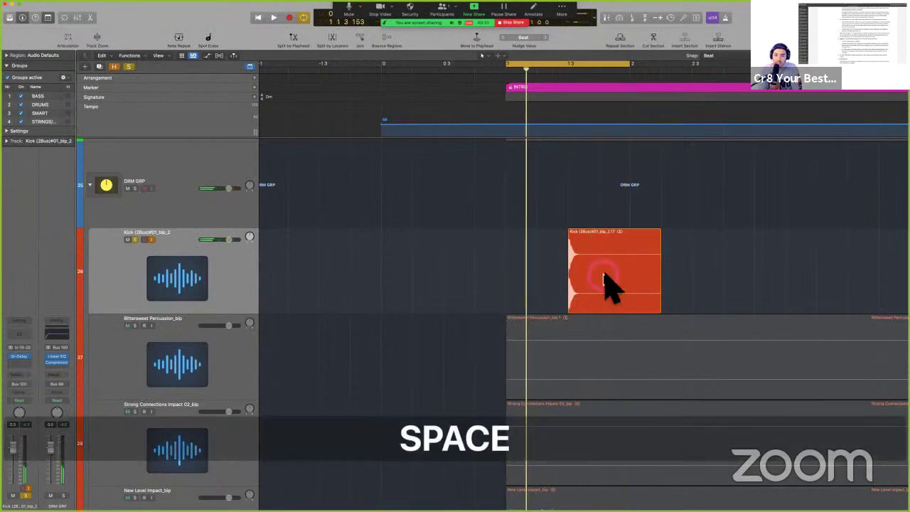
Step: Bounce the cycle in Realtime mode without the 2nd Cycle Pass or audio tail, saving it to the Desktop as "test1"
click(511, 265)
key(super+b)
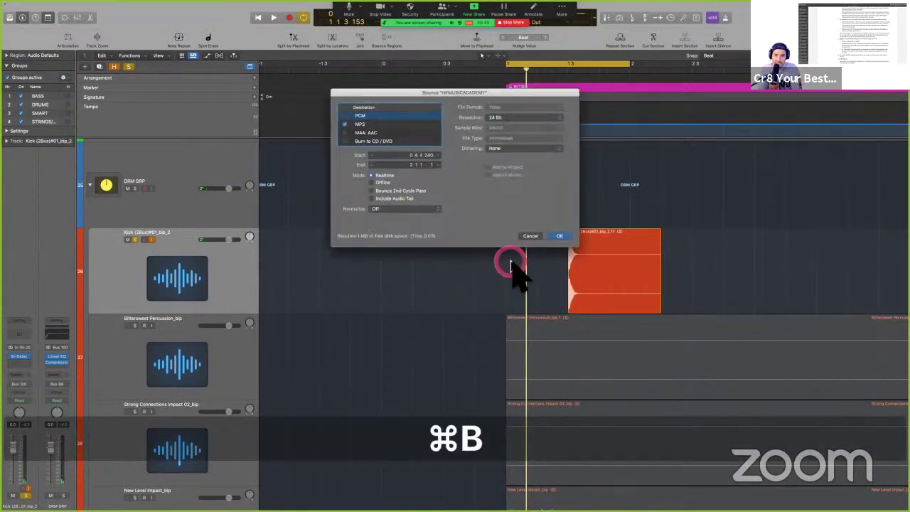
key(Return)
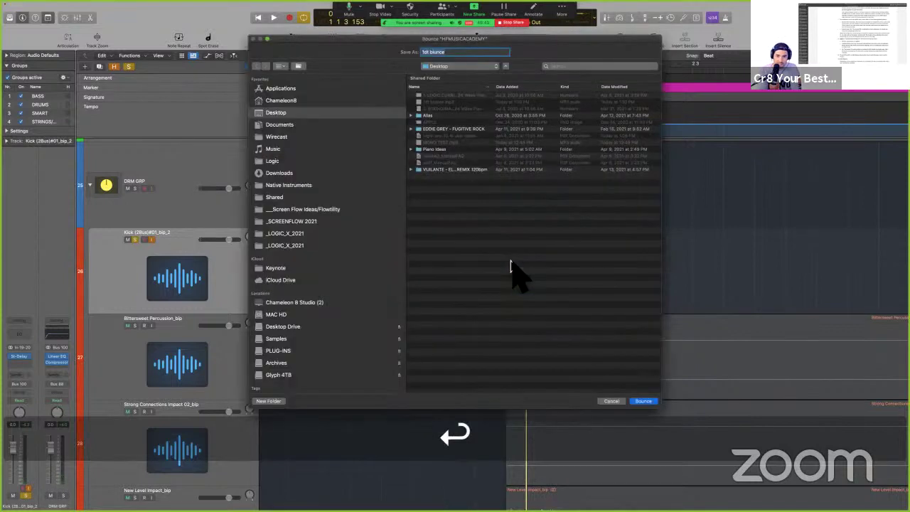
text(t)
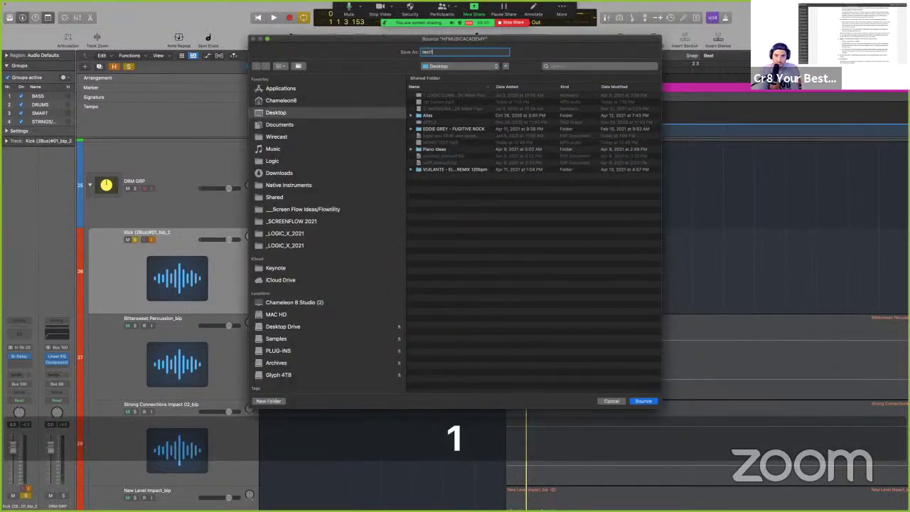
text(est1)
key(Return)
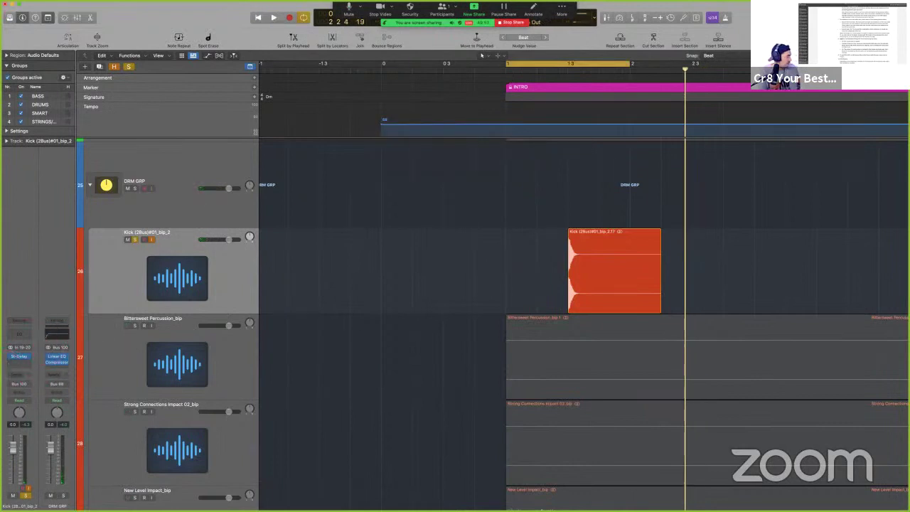
Step: Import the "test1" bounce onto the kick track at bar 0 and delete the leftover part of the kick region after it
key(space)
key(space)
drag(247, 279, 384, 202)
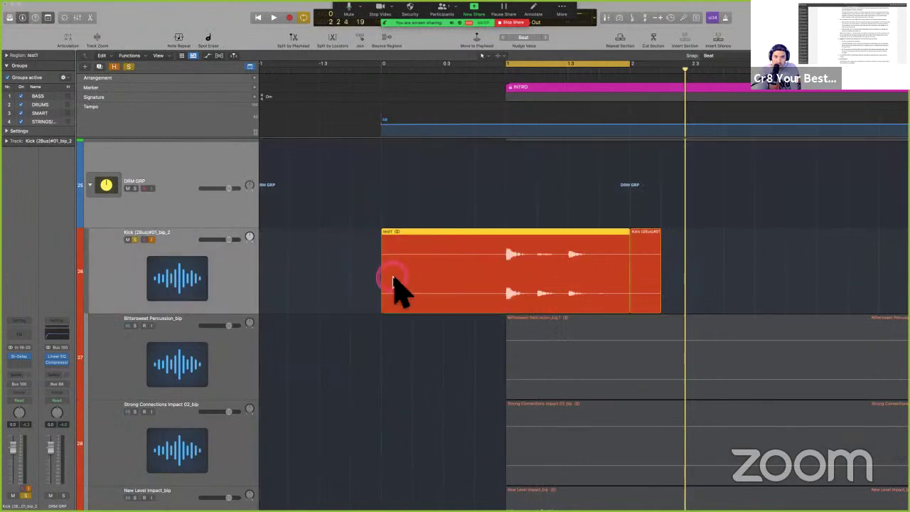
click(435, 234)
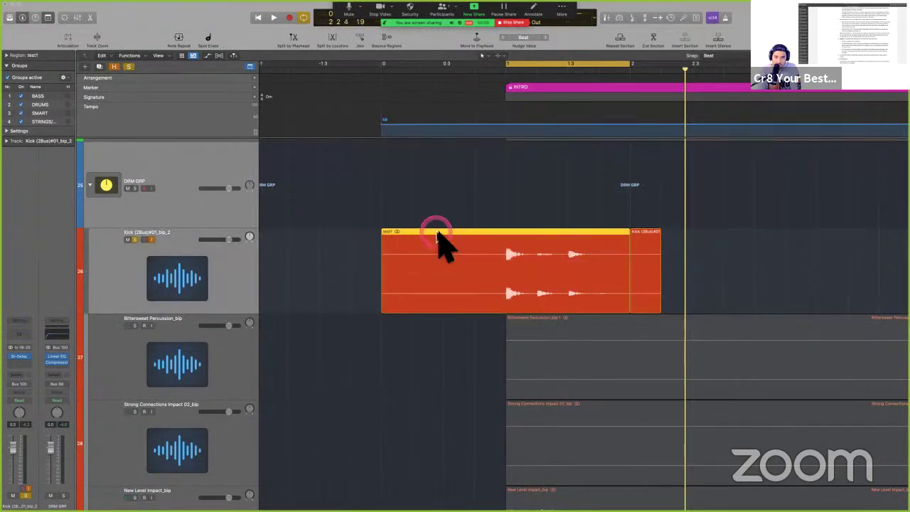
click(383, 71)
key(c)
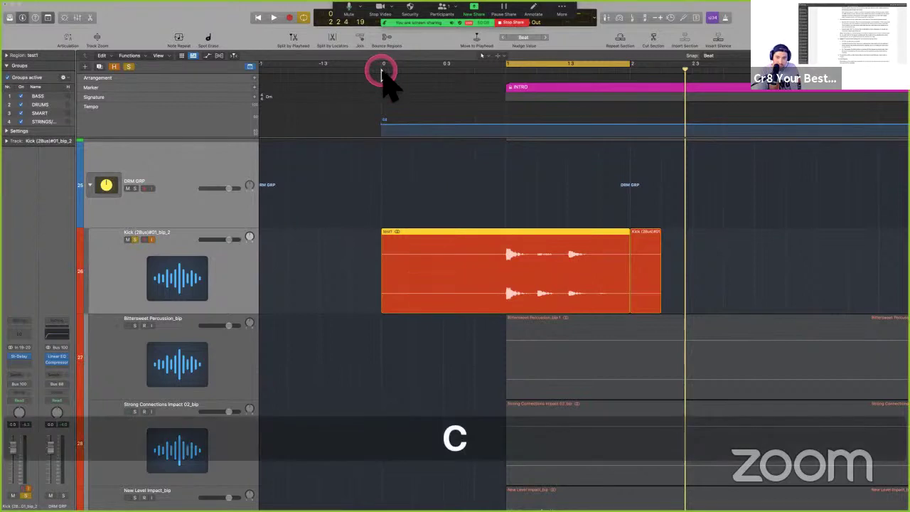
click(652, 268)
key(BackSpace)
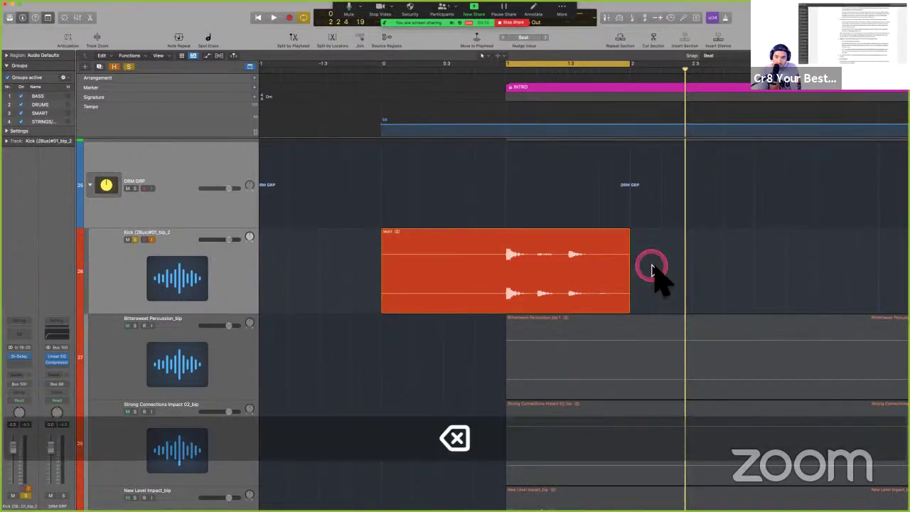
Step: Play the imported "test1" region from bar 0 to check how the bounce handled the kick's delay
click(368, 72)
key(space)
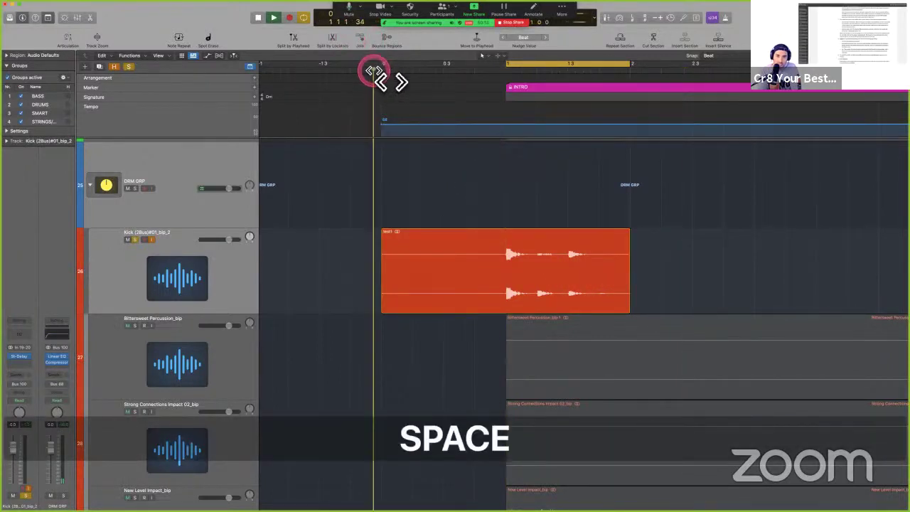
click(474, 197)
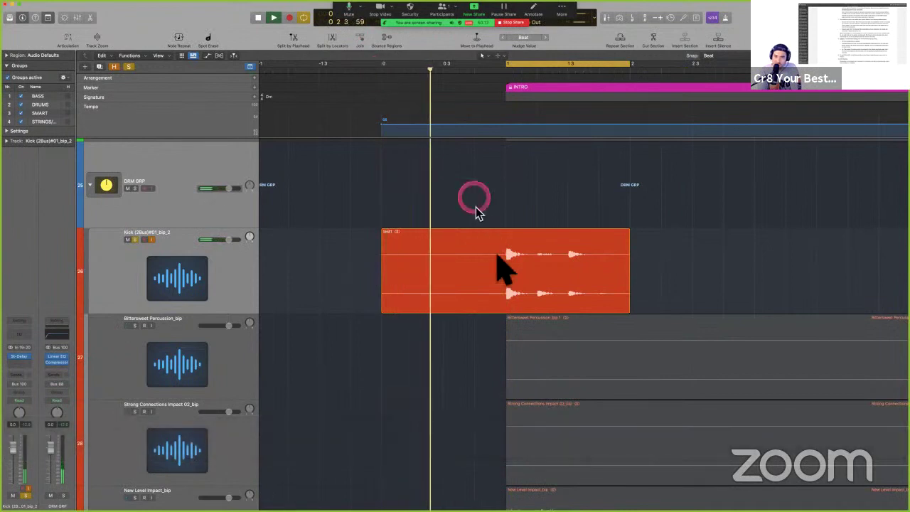
click(540, 269)
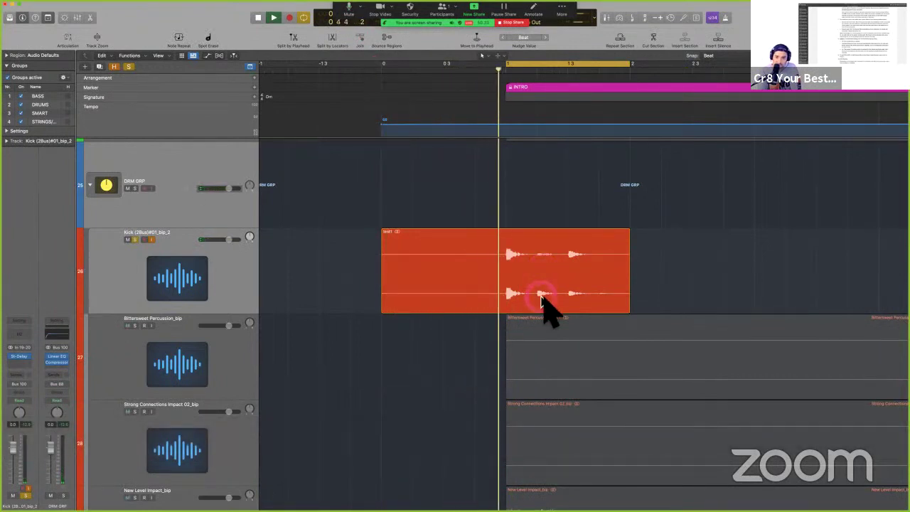
key(space)
Step: Undo the kick deletion and the "test1" import so the kick track holds its original region
key(super+z)
key(super+z)
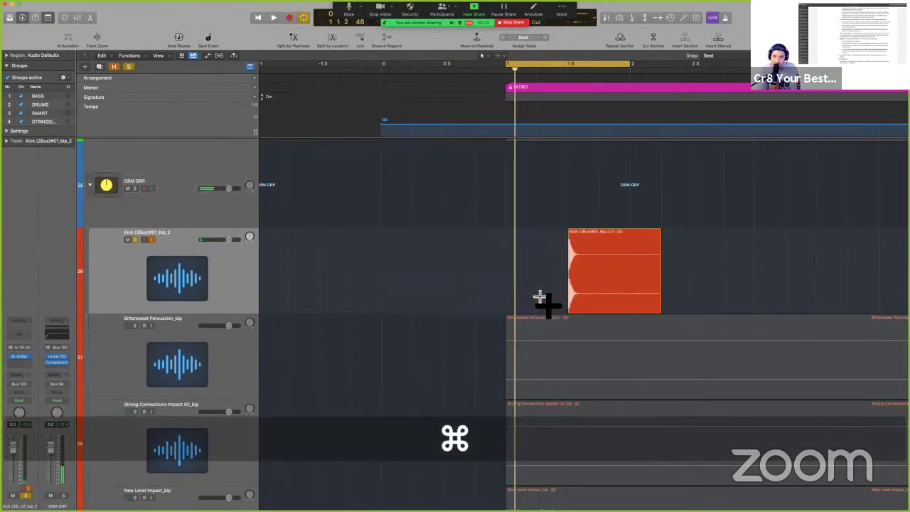
key(super+z)
key(super+shift+z)
click(723, 273)
click(518, 260)
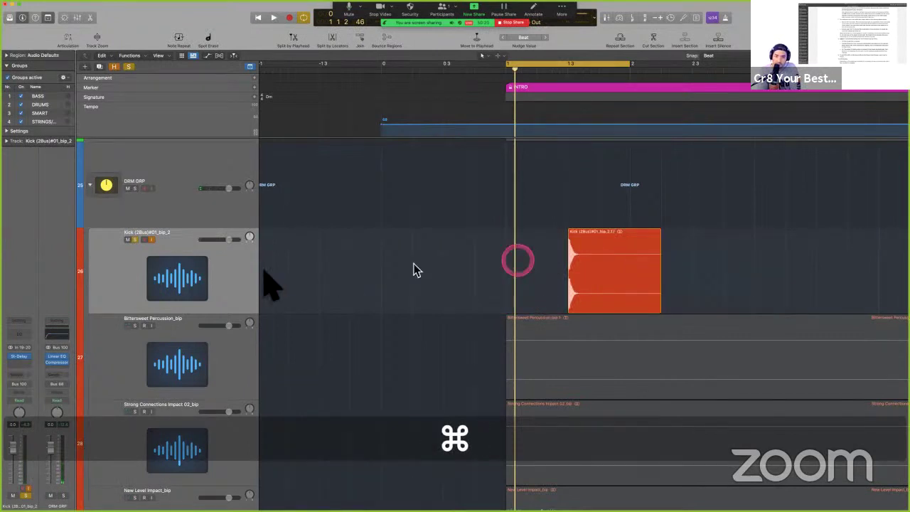
Step: Bounce the kick in Realtime mode with Bounce 2nd Cycle Pass enabled, saving it to the Desktop as "TEST NOW"
click(237, 277)
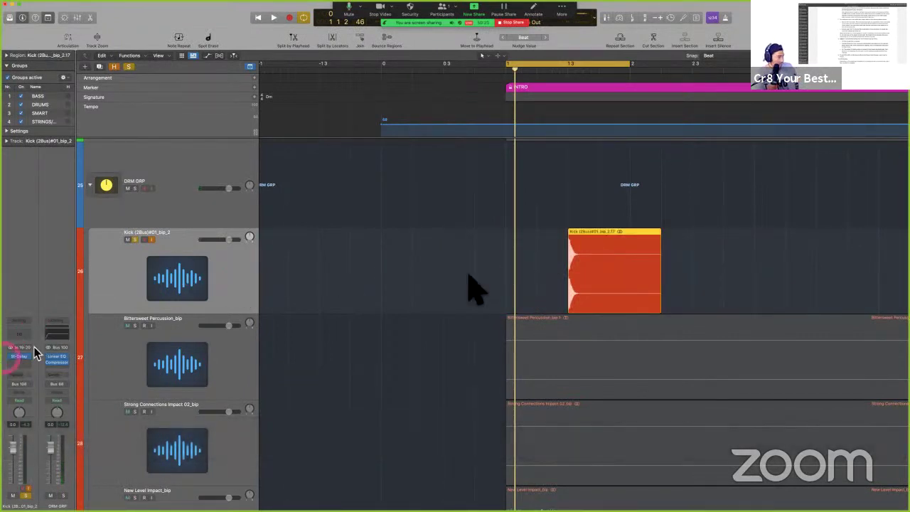
super+click(546, 260)
key(super+b)
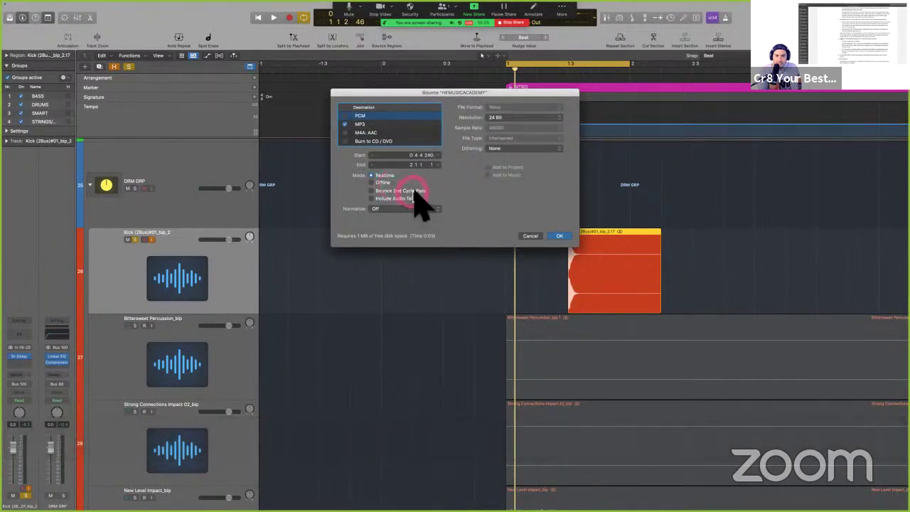
click(385, 176)
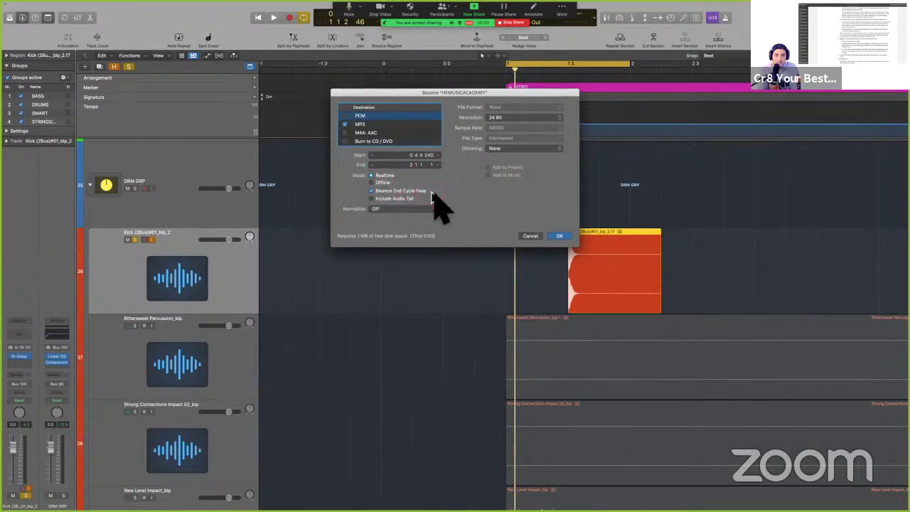
click(550, 236)
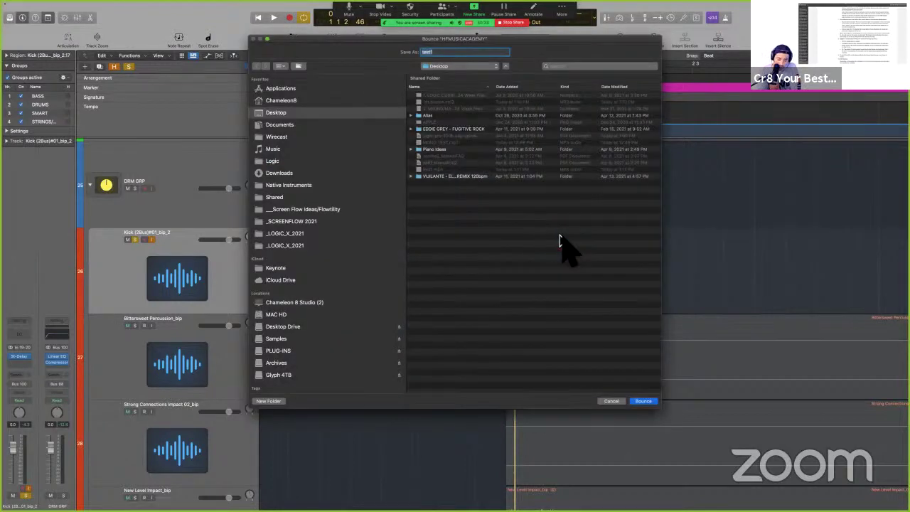
text(TEST N)
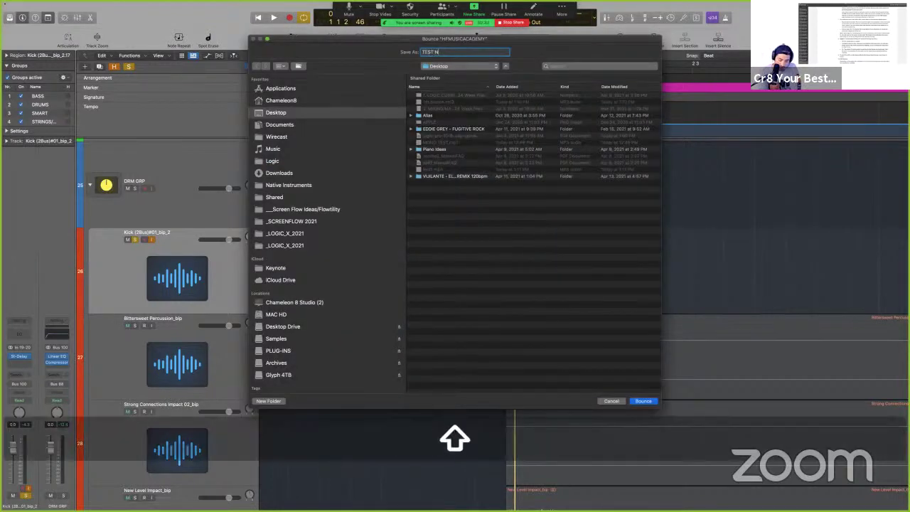
text(OW)
key(Return)
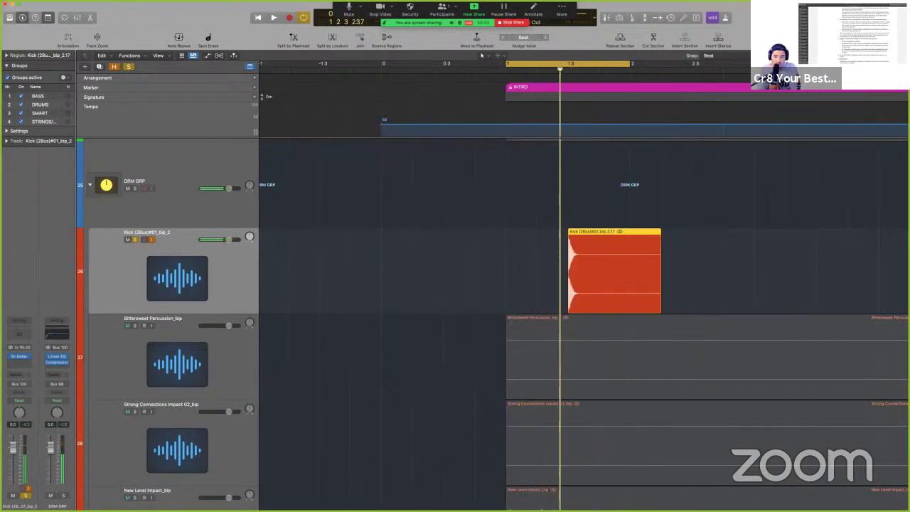
Step: Create one new audio track and import the "TEST NOW" bounce onto it at bar 1
key(space)
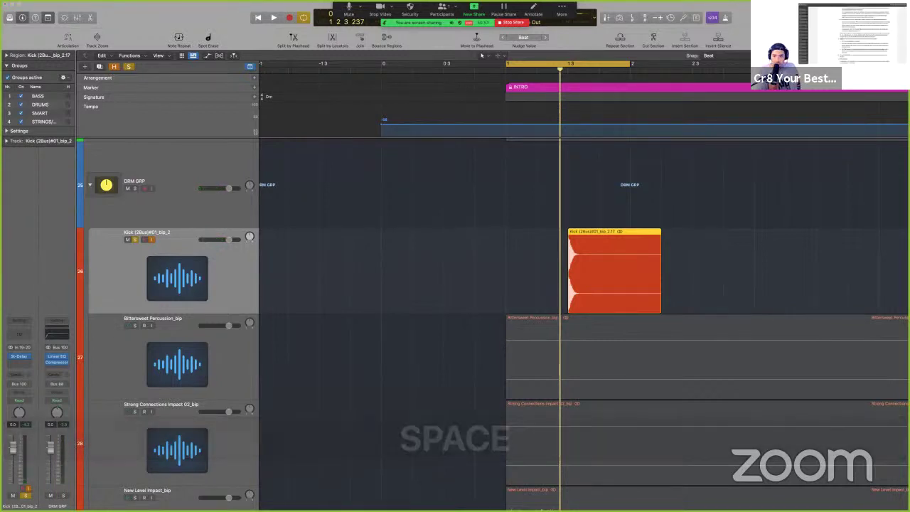
key(space)
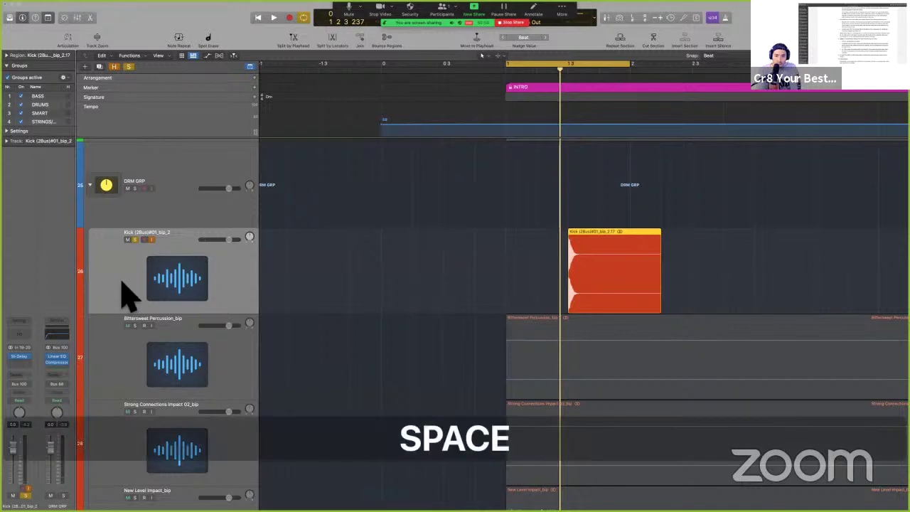
click(197, 277)
key(alt+super+n)
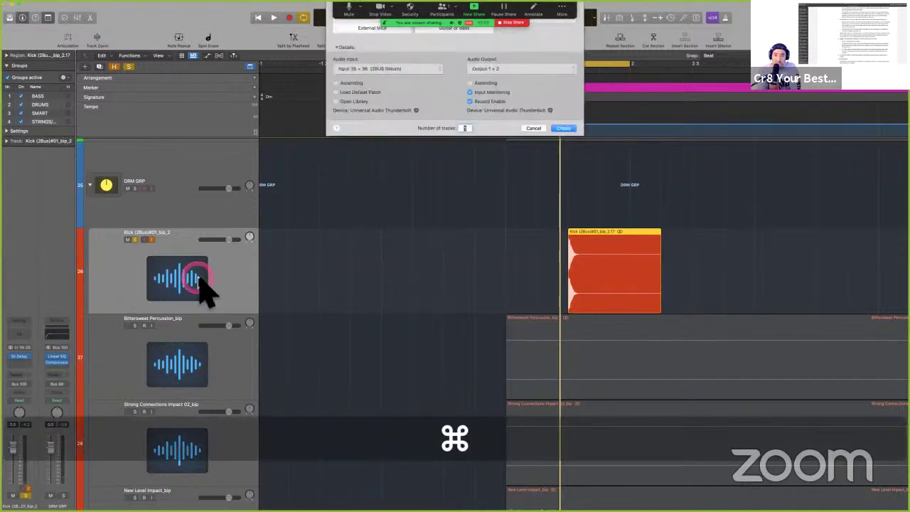
key(Right)
key(Left)
key(Return)
click(197, 303)
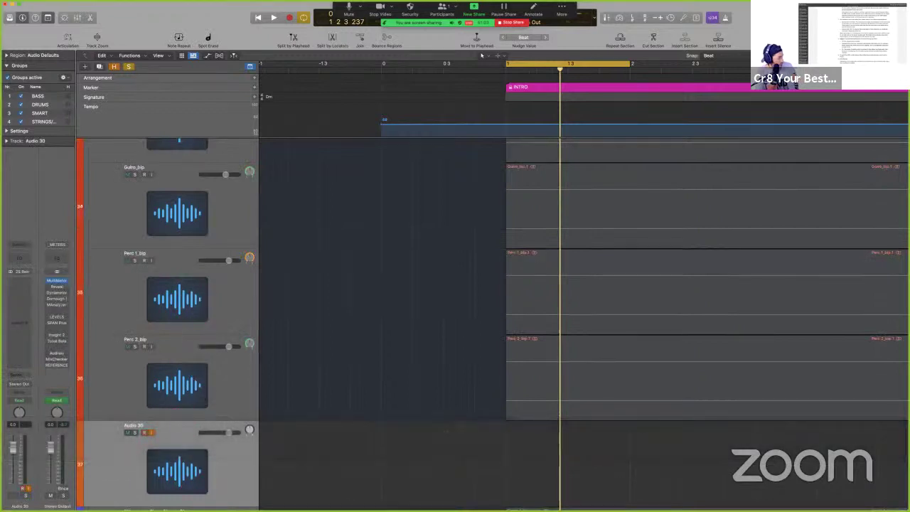
drag(527, 357, 518, 460)
scroll(603, 469, down, 4)
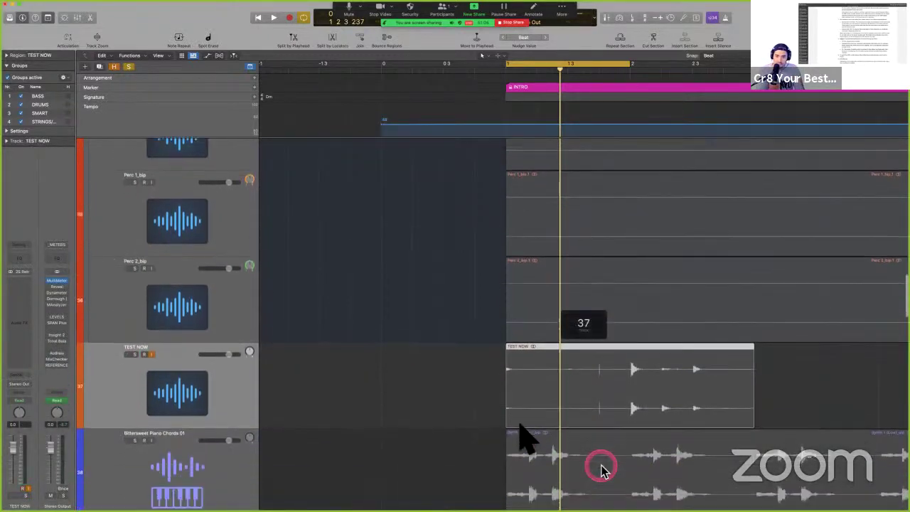
Step: Solo the TEST NOW track and play its region from bar 1 with cycle mode turned off
click(136, 318)
scroll(426, 356, right, 5)
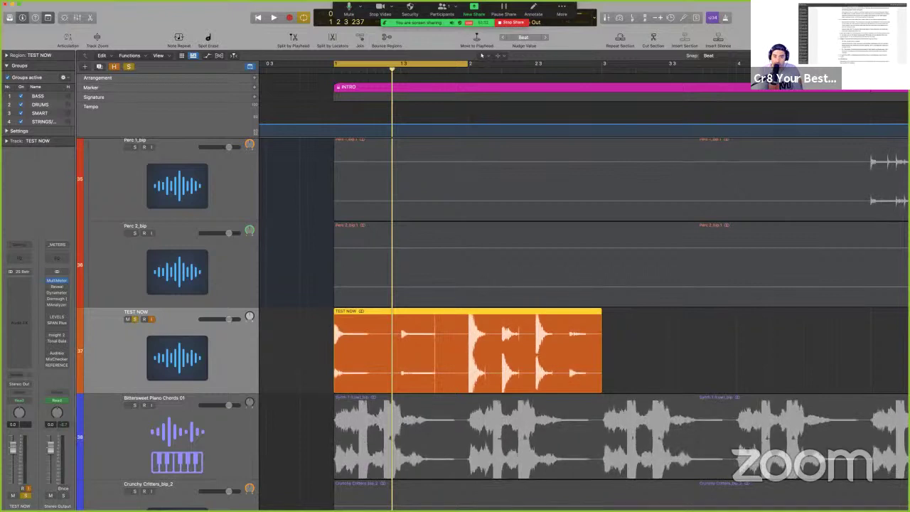
click(686, 356)
key(space)
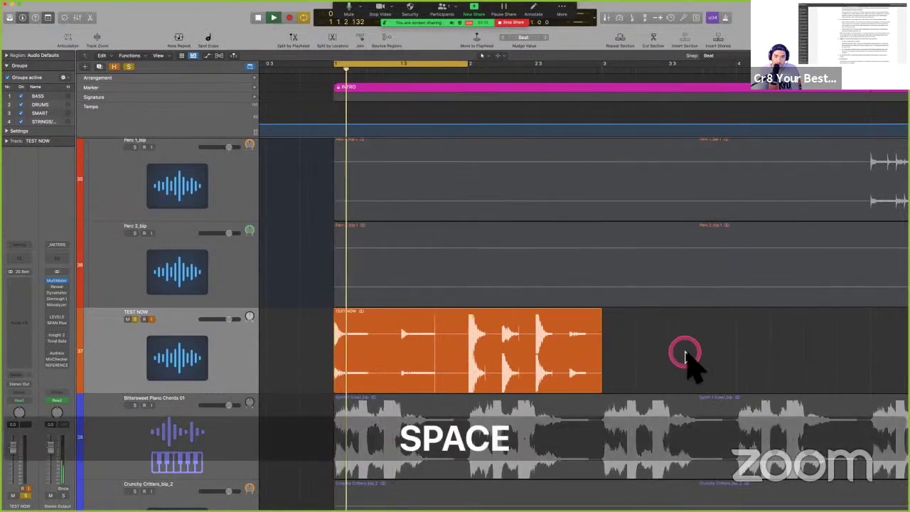
key(c)
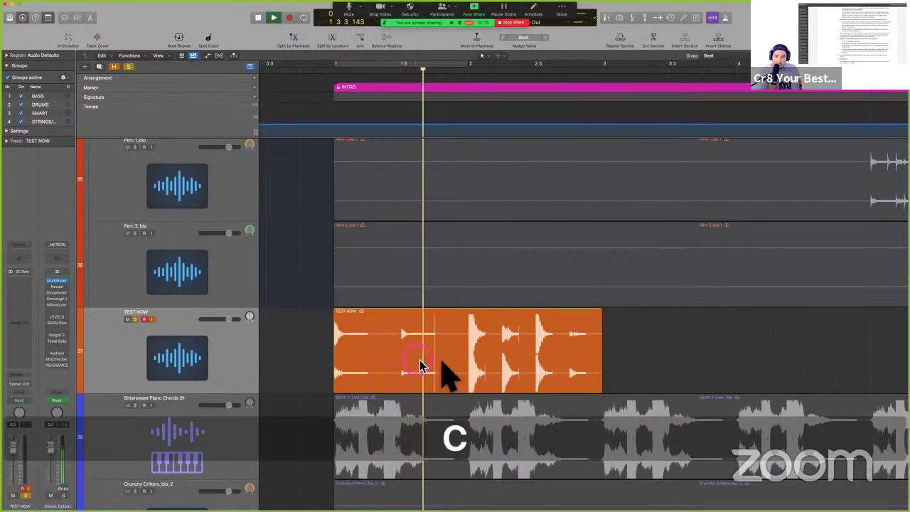
key(space)
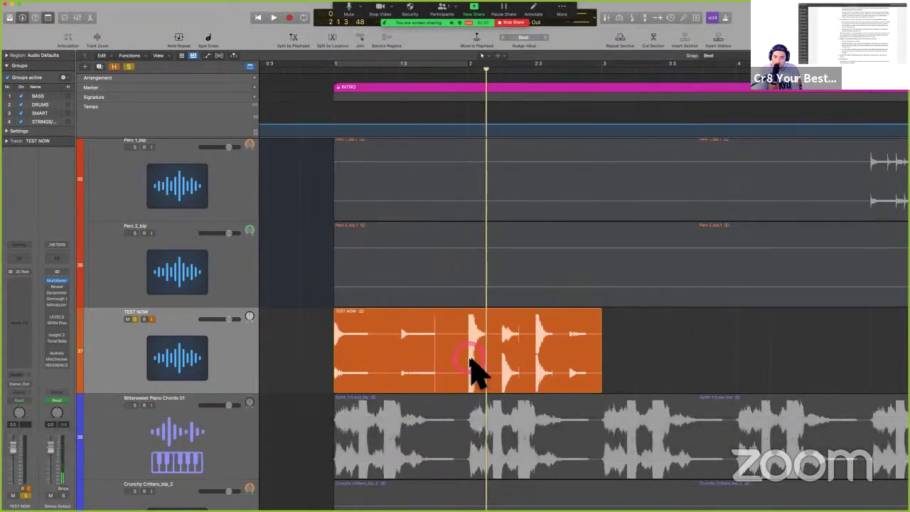
shift+click(325, 334)
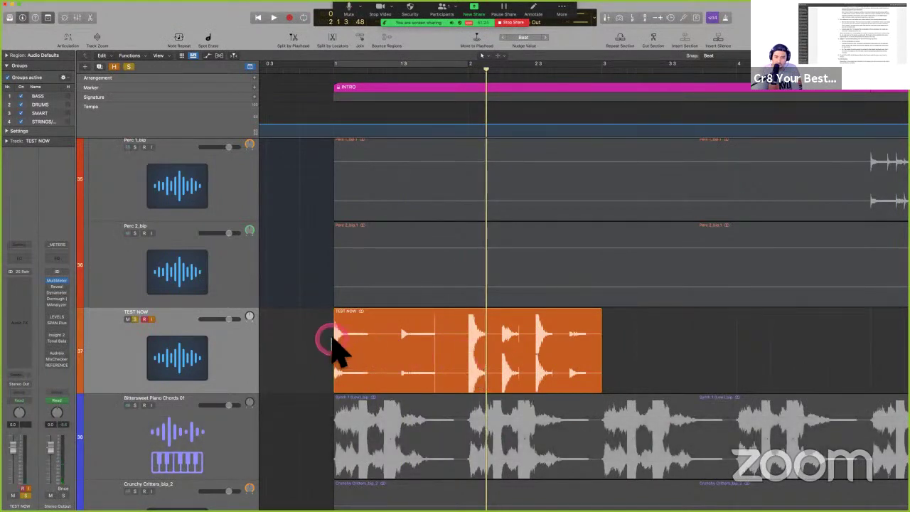
key(space)
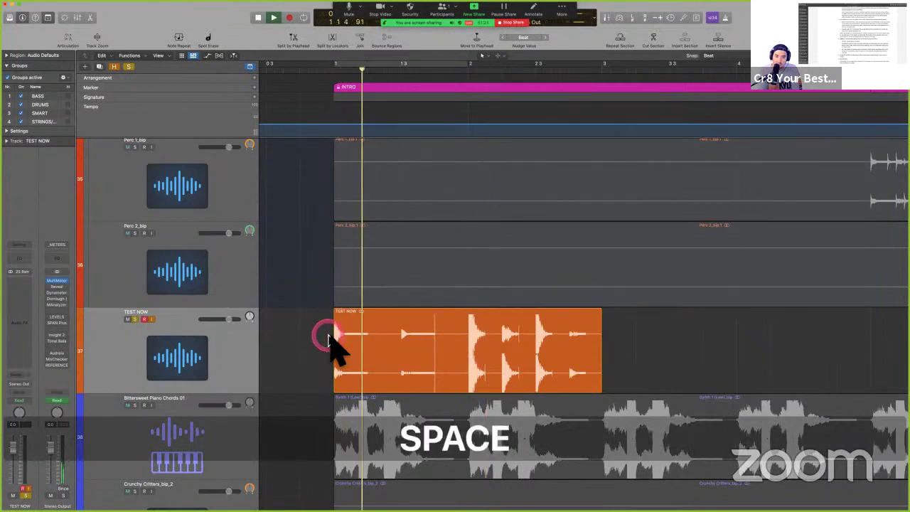
Step: Stop playback and delete the TEST NOW region together with its track
click(222, 354)
key(space)
key(BackSpace)
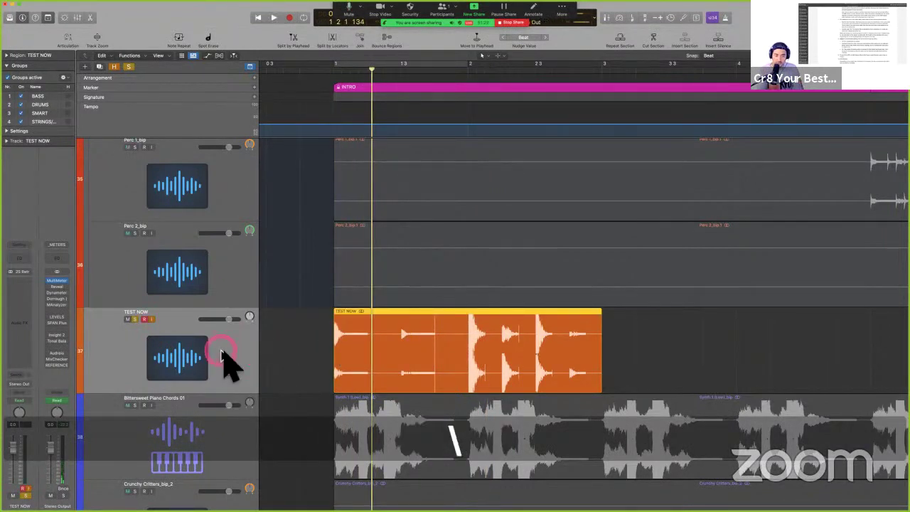
key(BackSpace)
scroll(402, 354, down, 5)
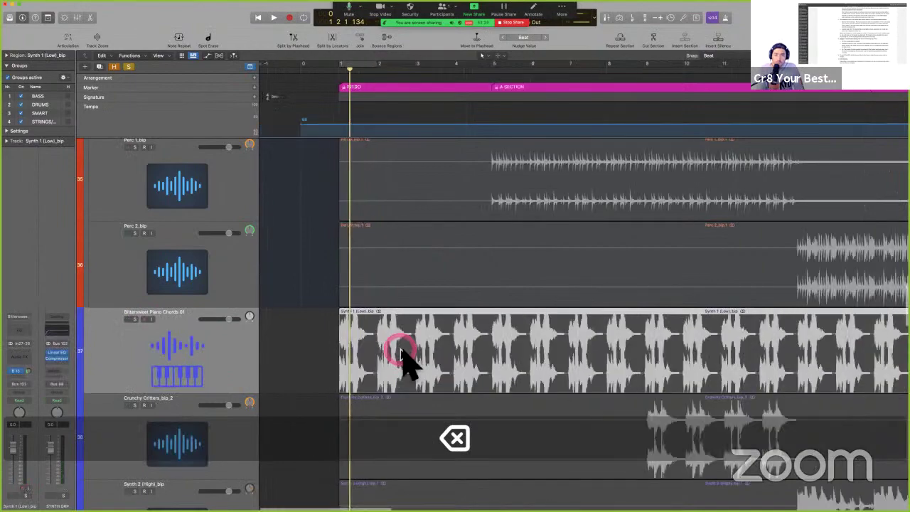
Step: Switch to the Logic Pro manual PDF and review the effect tail and normalization options
key(ctrl+Left)
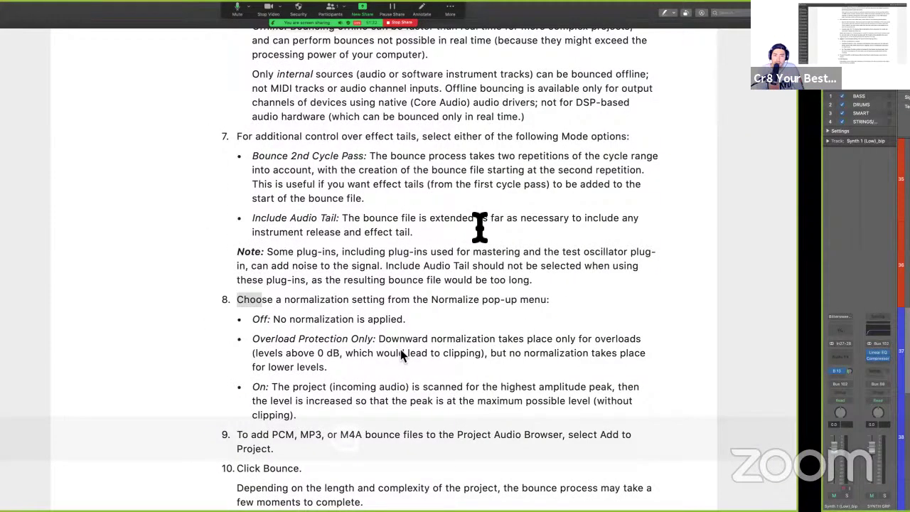
scroll(385, 209, down, 1)
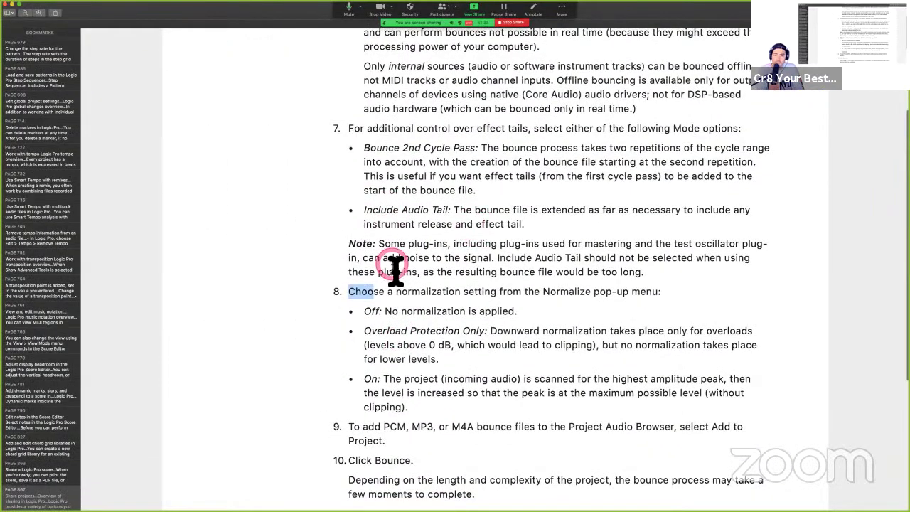
key(ctrl+Right)
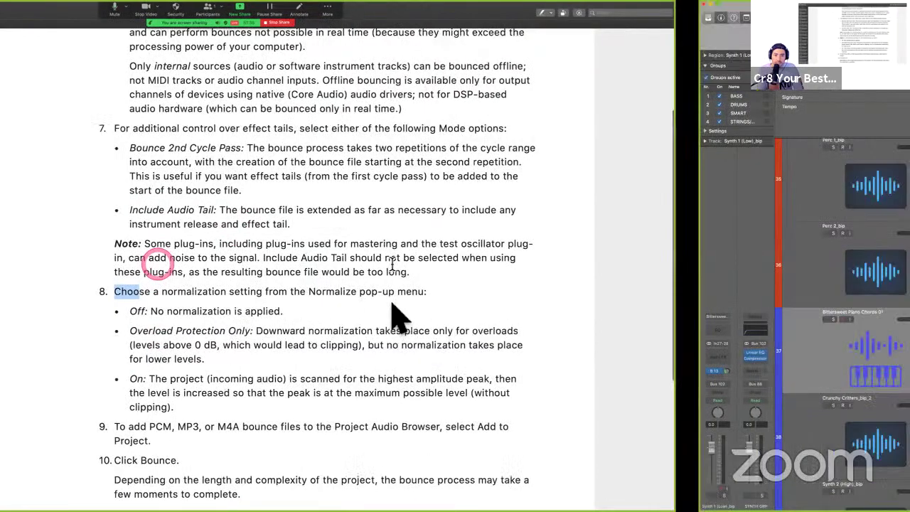
Step: Set the cycle range to the kick region, from beat 3 of bar 1 to beat 2 of bar 2, and play it
scroll(390, 381, down, 1)
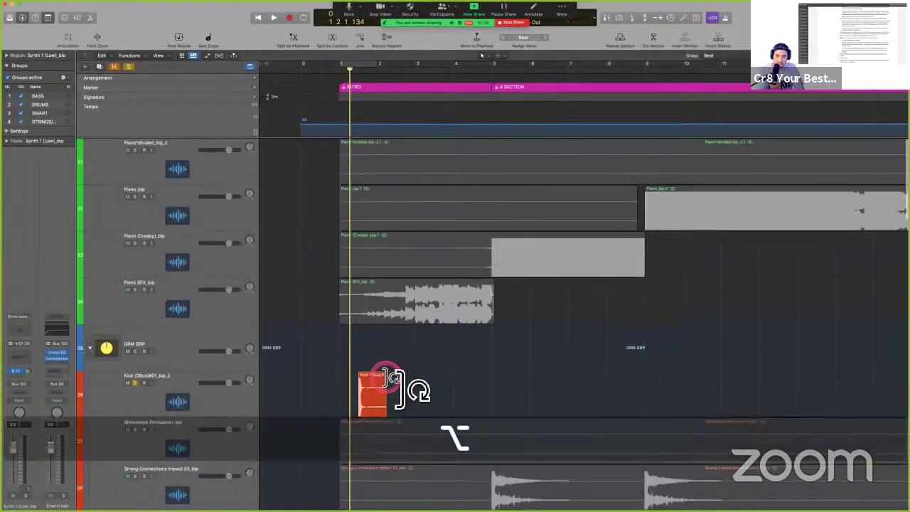
scroll(375, 384, down, 1)
key(space)
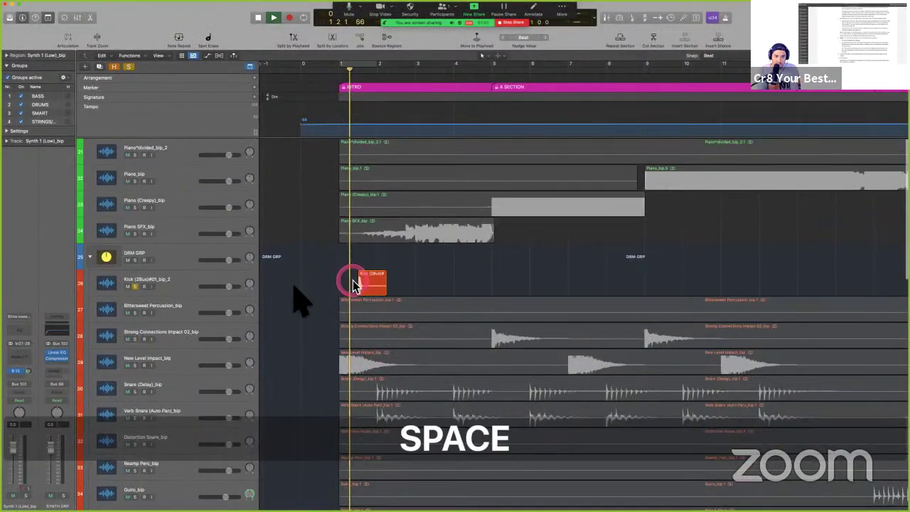
click(227, 292)
key(space)
drag(313, 273, 384, 281)
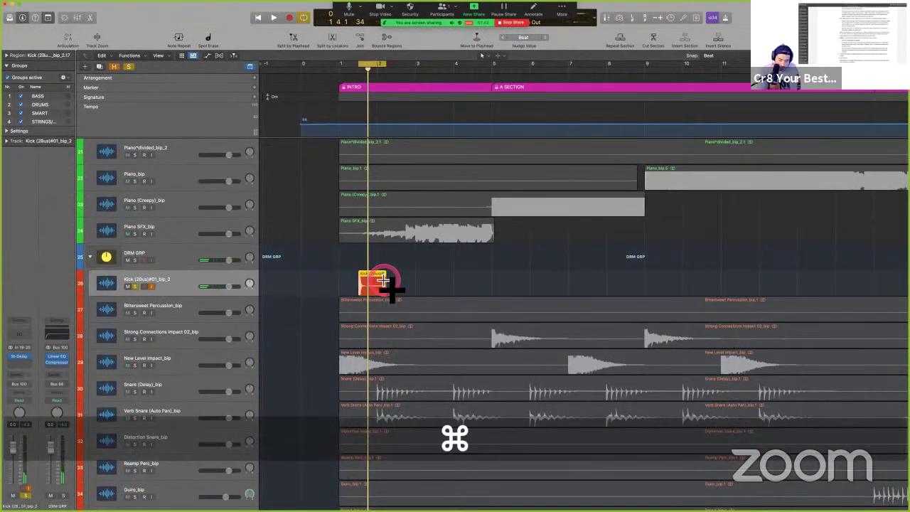
Step: Bounce the kick's cycle range offline as an MP3 named "cut 1" on the Desktop, with Include Audio Tail off
key(cmd+b)
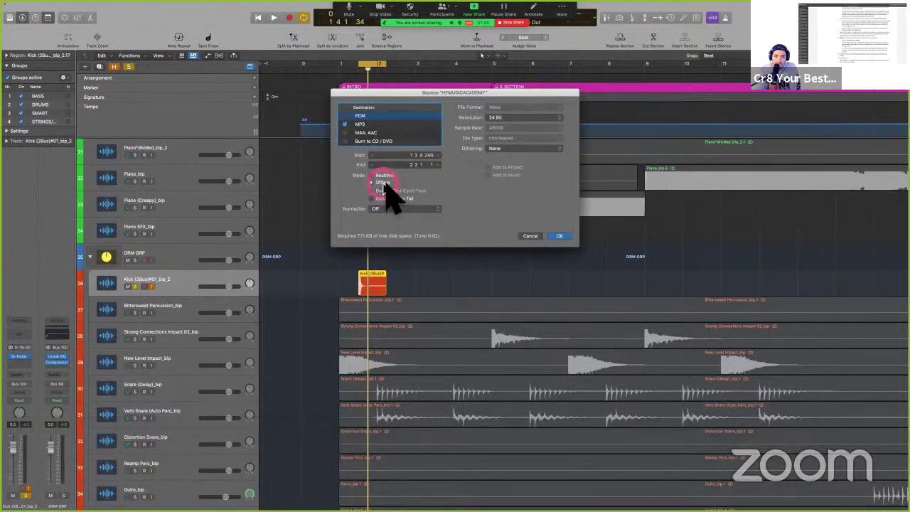
click(558, 237)
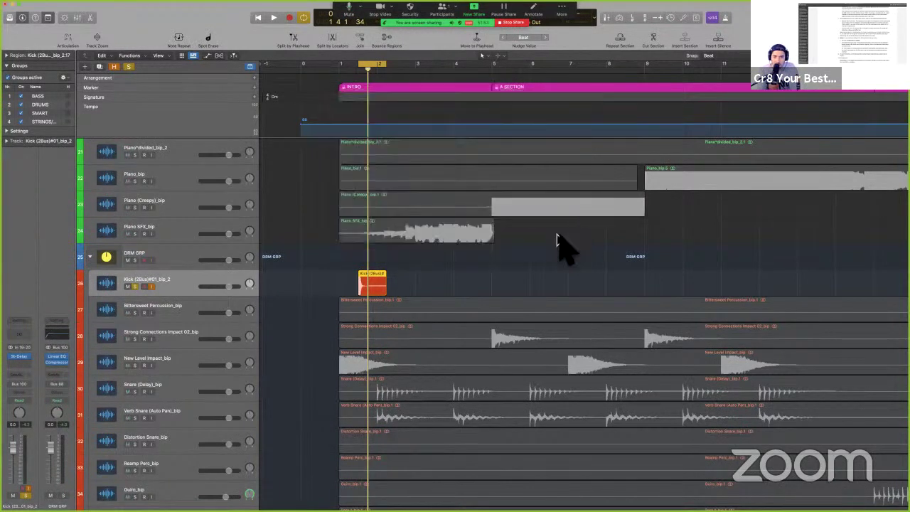
text(cut 1)
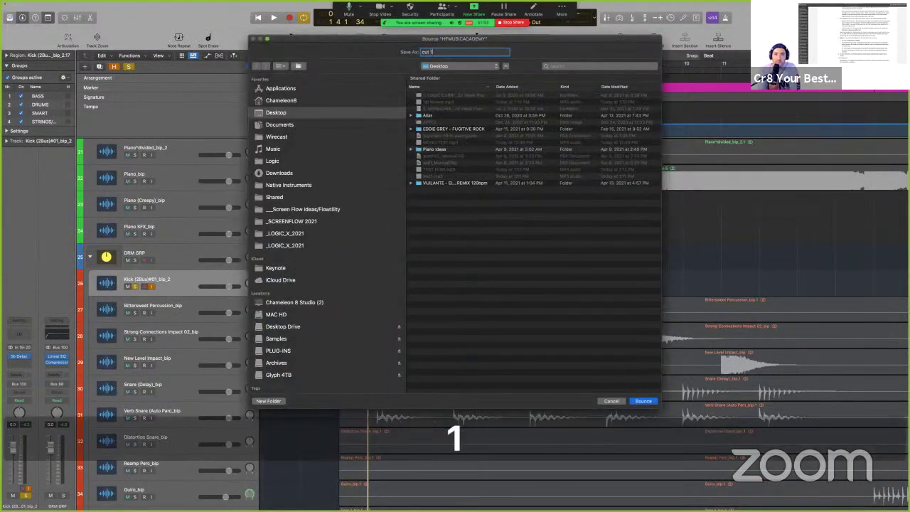
key(Return)
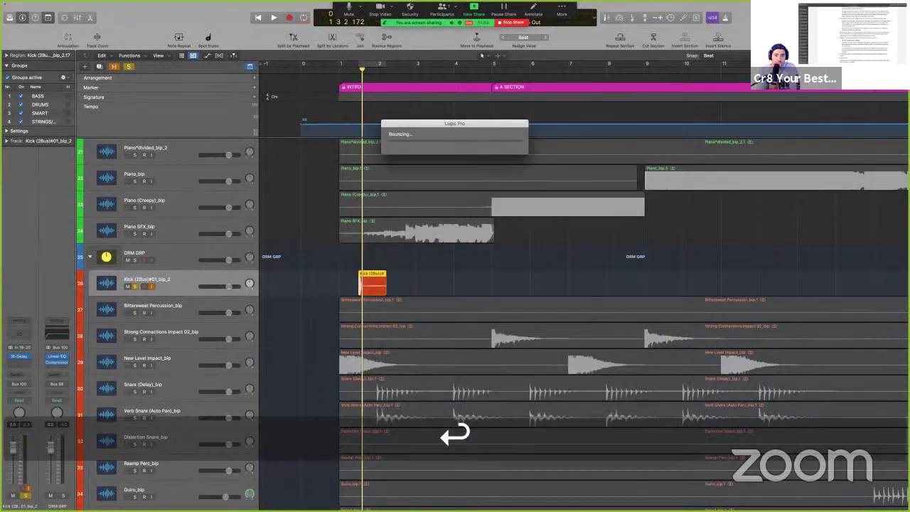
Step: Preview the bounced cut 1 file to hear how its ending sounds
click(532, 205)
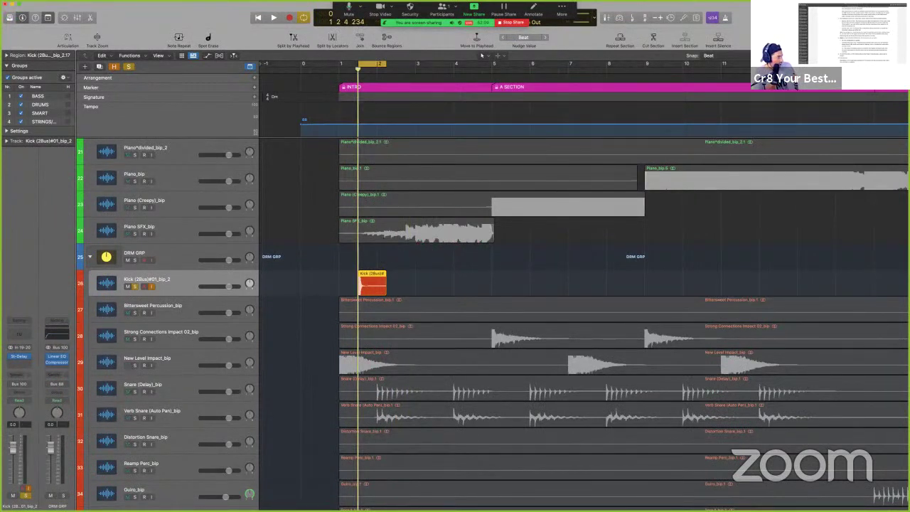
key(space)
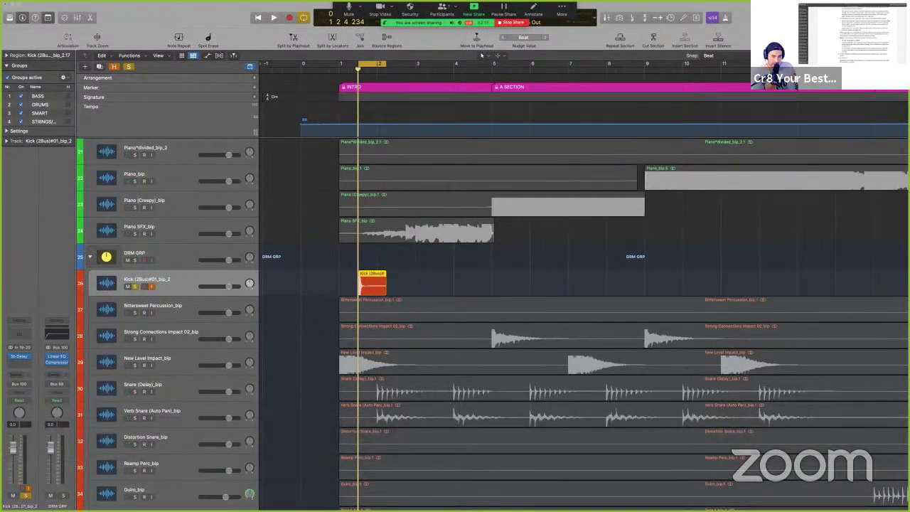
key(space)
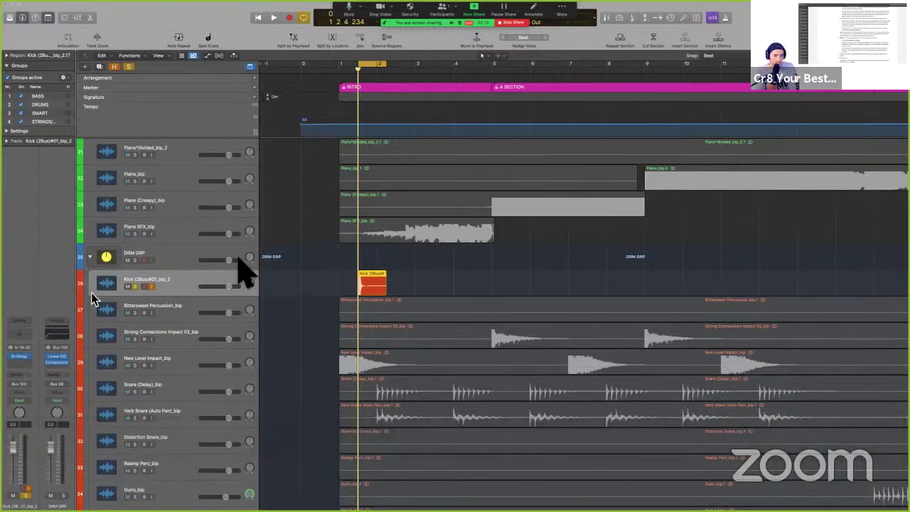
Step: Bounce the same kick range as an MP3 named "cut NOW" on the Desktop, with Include Audio Tail enabled
click(373, 284)
key(super+b)
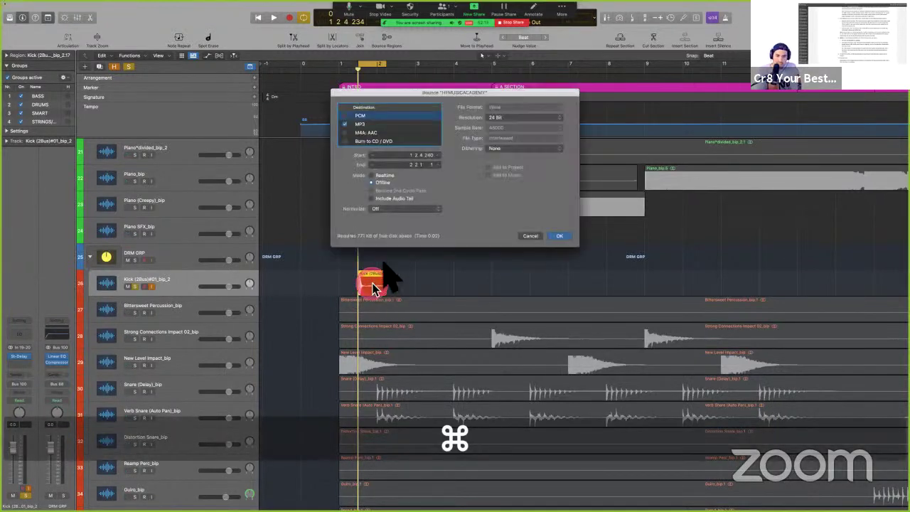
click(389, 199)
click(559, 235)
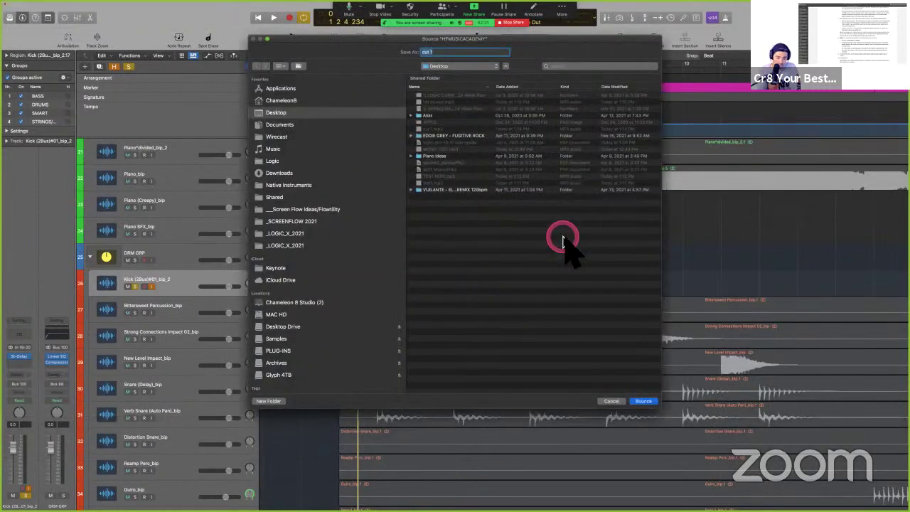
key(Right)
text(W)
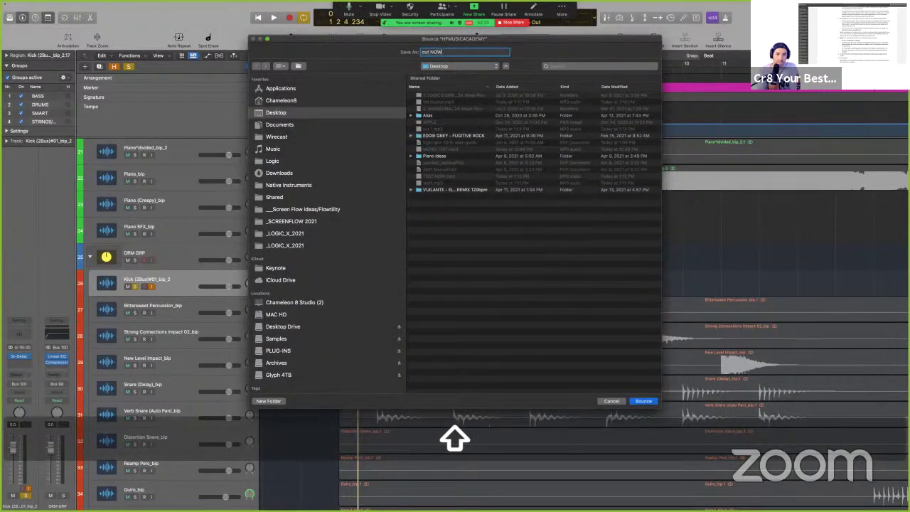
key(Return)
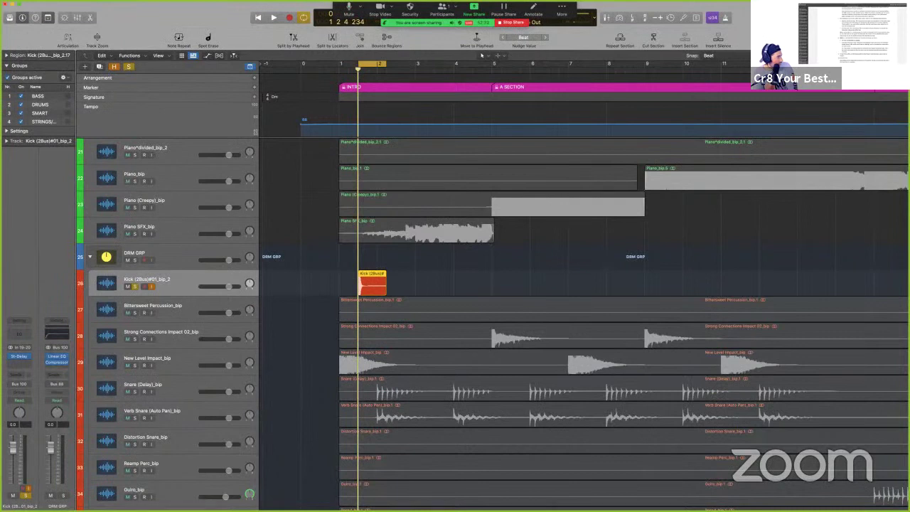
Step: Preview the bounced cut NOW file to hear its delay tail
key(space)
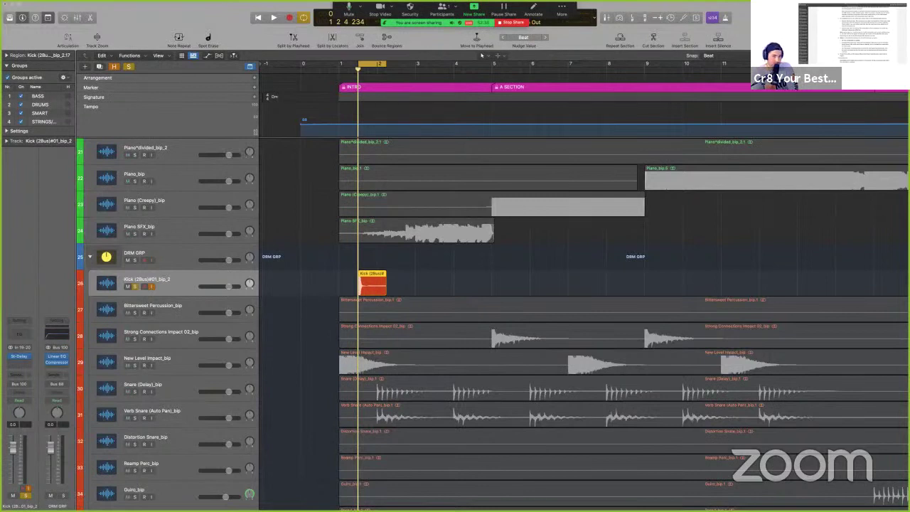
drag(1, 265, 2, 288)
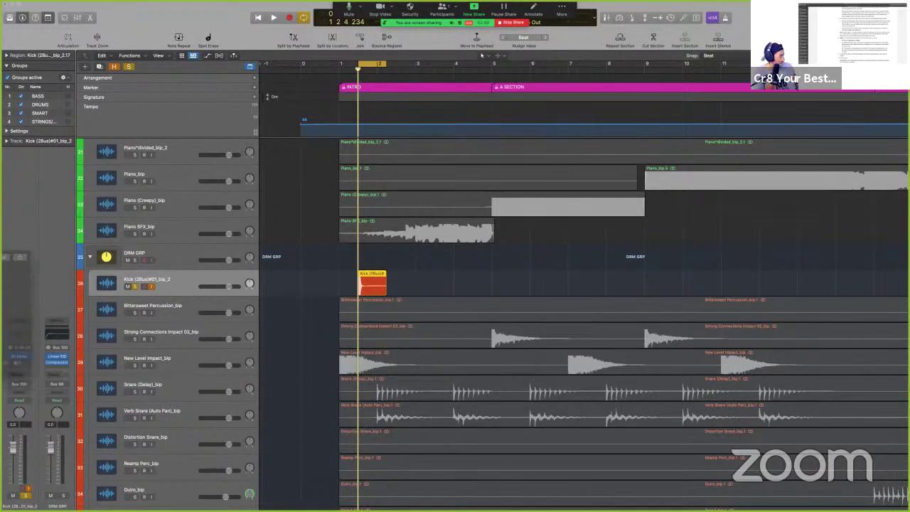
key(space)
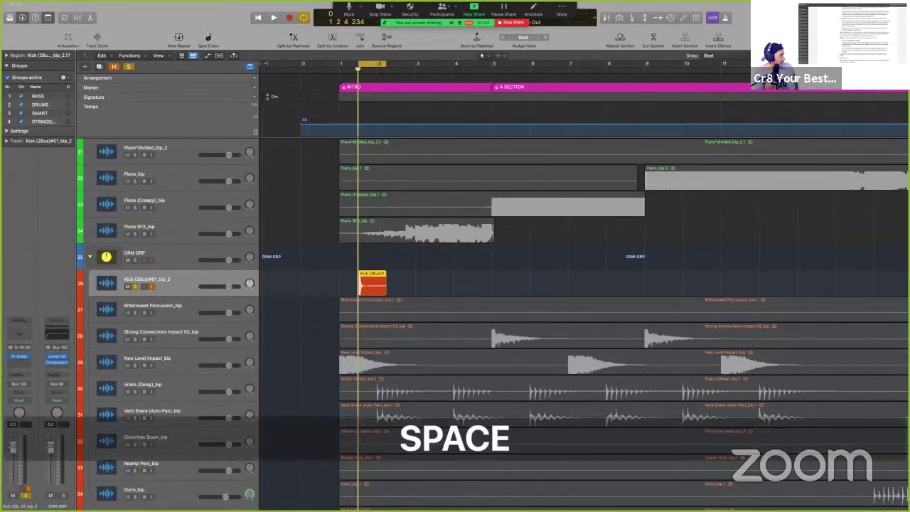
Step: Place the cut NOW file on the Kick track at bar 5 and examine its waveform through to the tail
drag(191, 195, 501, 284)
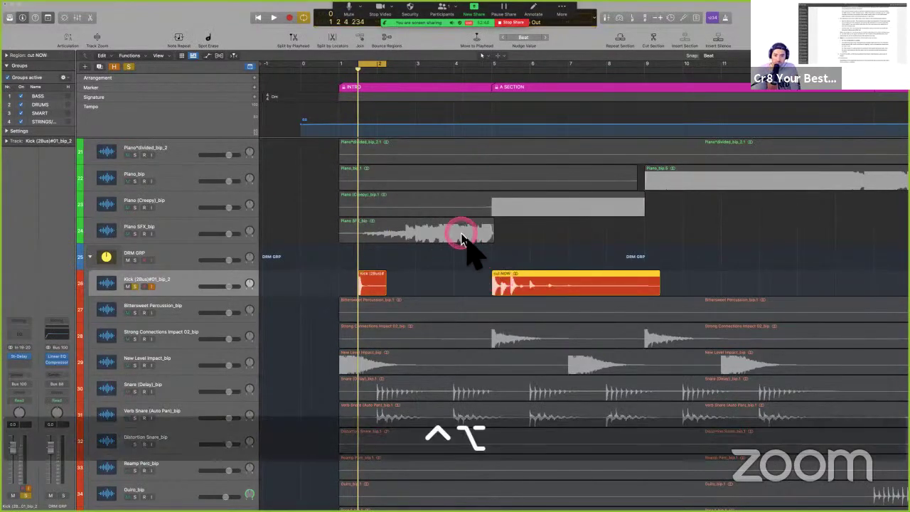
drag(461, 233, 709, 349)
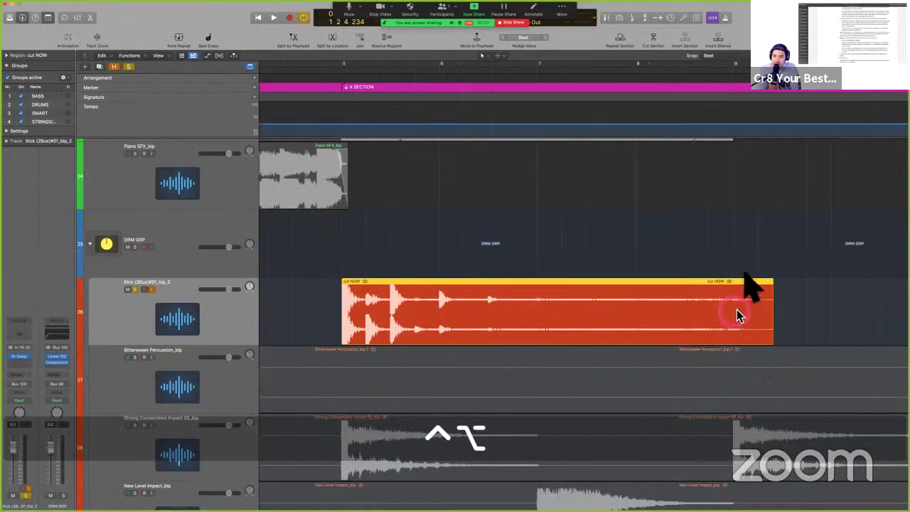
drag(721, 248, 797, 367)
ctrl+alt+click(578, 217)
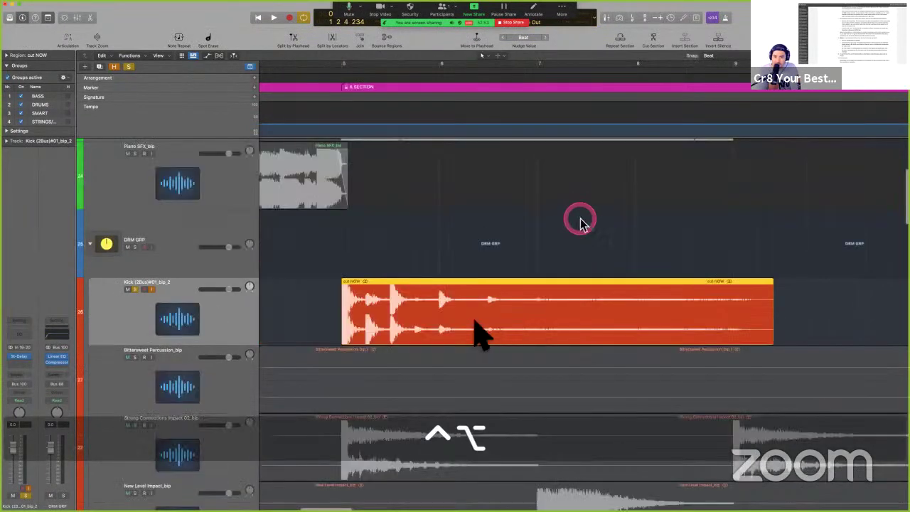
ctrl+alt+click(461, 345)
click(391, 315)
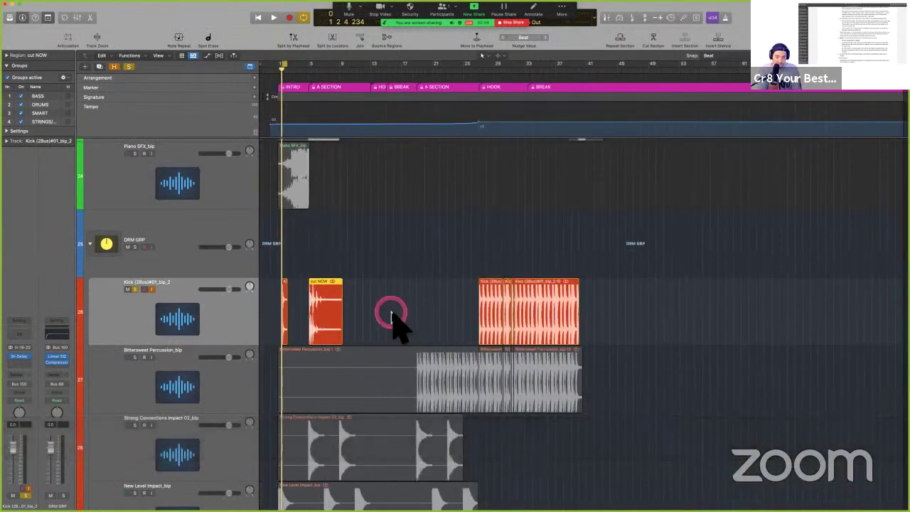
Step: Undo the cut NOW import and the earlier kick-region edits, and clear the solo on all tracks
key(super+z)
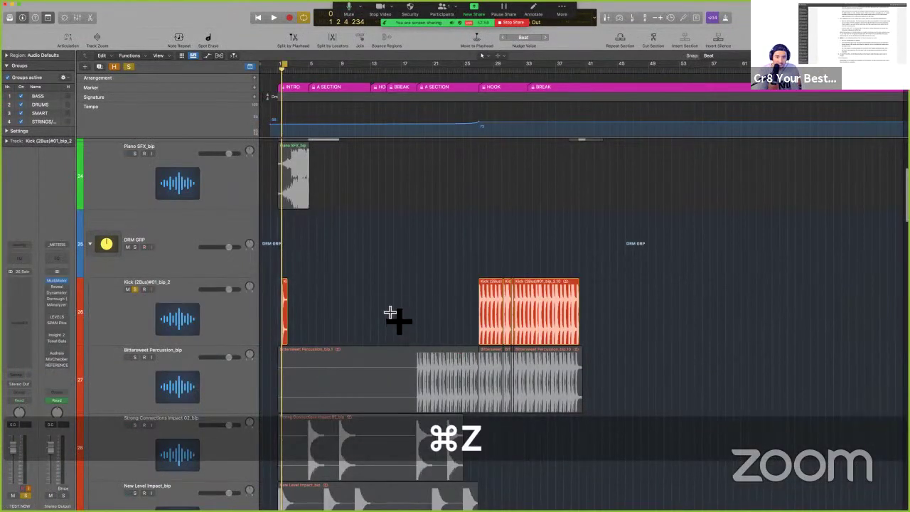
key(super+z)
key(super+z)
key(super+z)
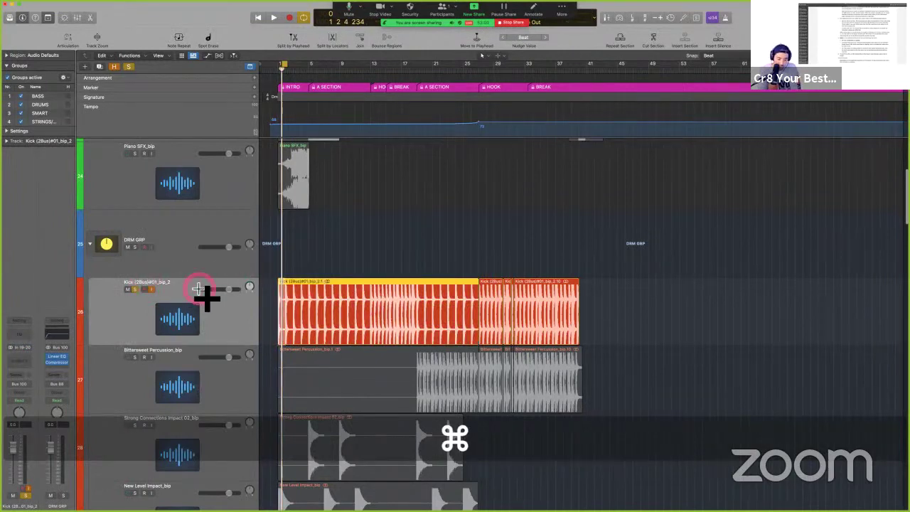
click(422, 269)
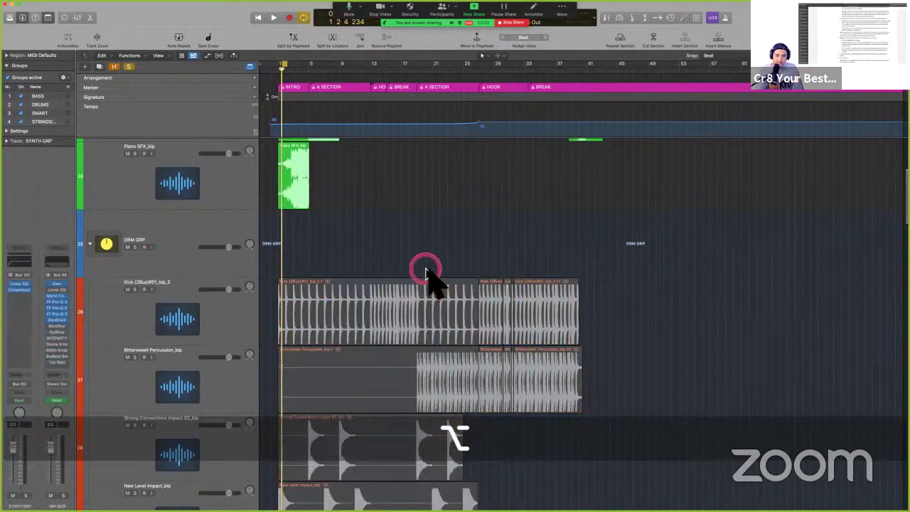
ctrl+alt+super+click(419, 244)
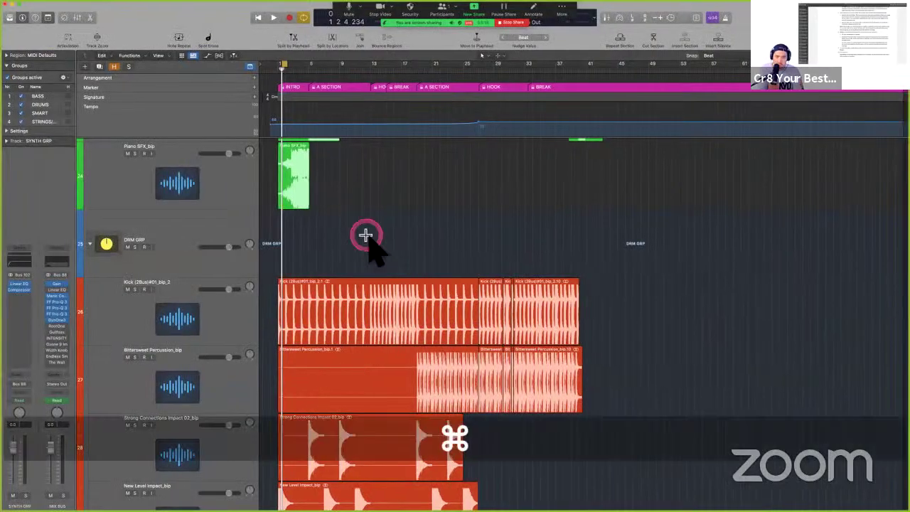
Step: Open the project's Bounce settings and review the Normalize choices, leaving Normalize set to Off
key(super+b)
drag(443, 98, 445, 126)
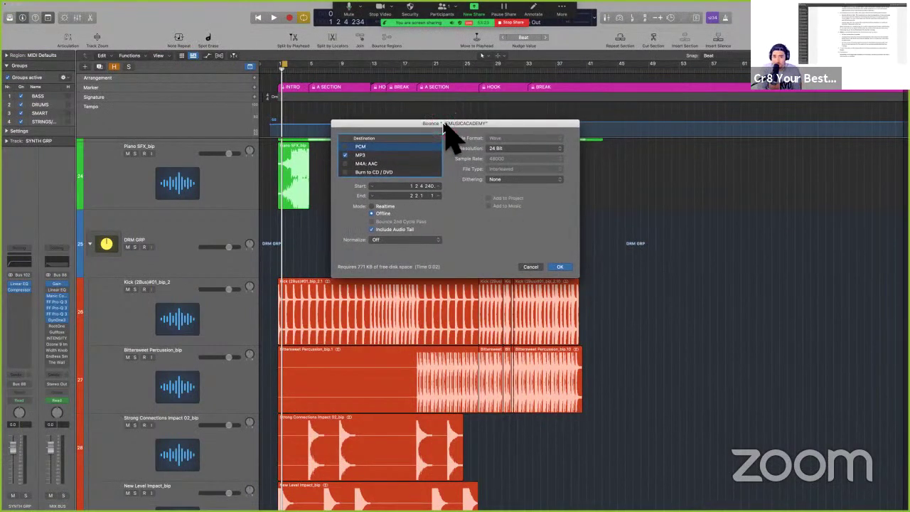
click(442, 222)
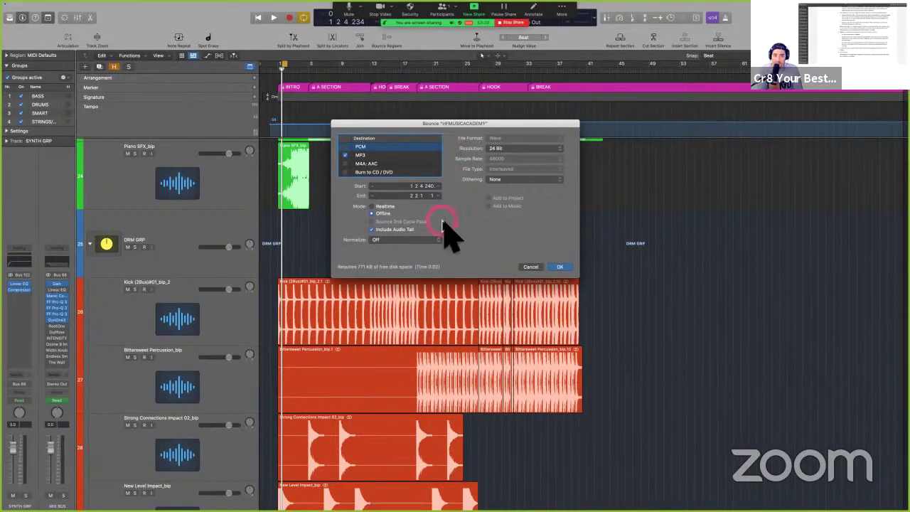
mouse_move(442, 226)
mouse_down()
mouse_move(430, 242)
mouse_move(455, 231)
mouse_up()
click(429, 241)
click(455, 229)
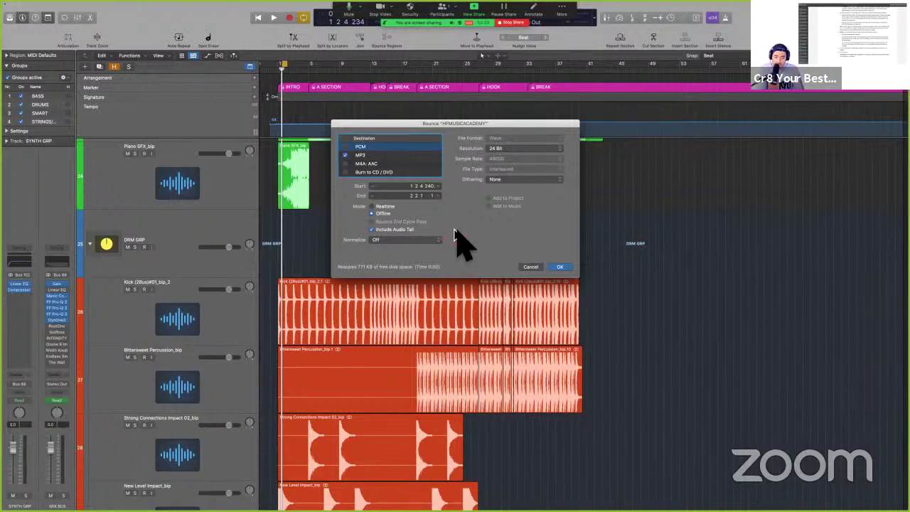
click(454, 254)
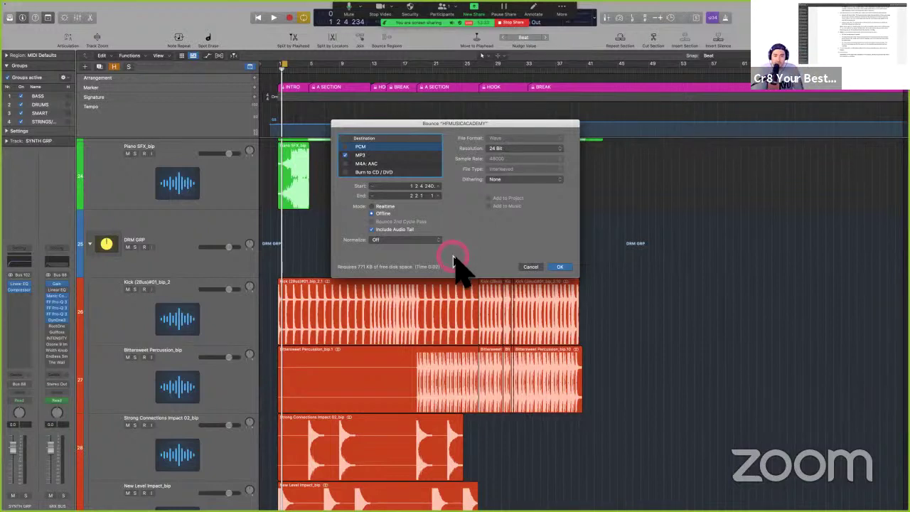
click(386, 241)
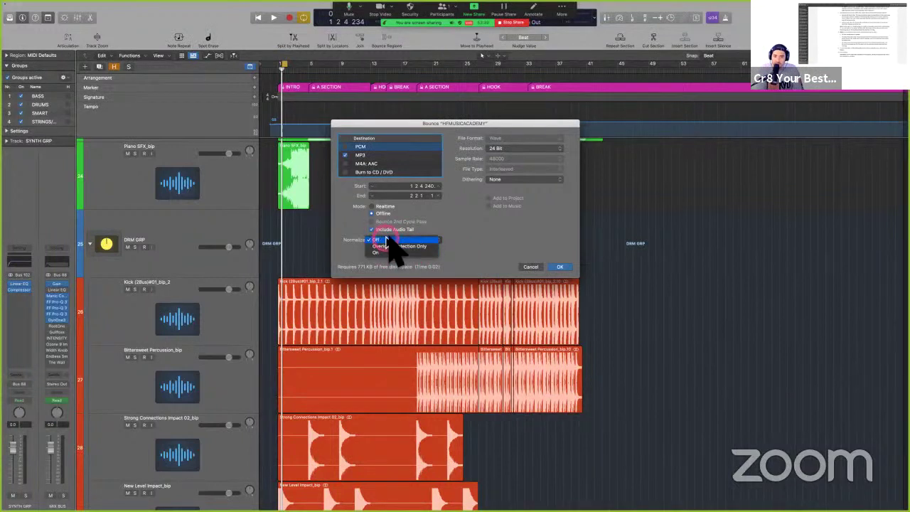
click(520, 222)
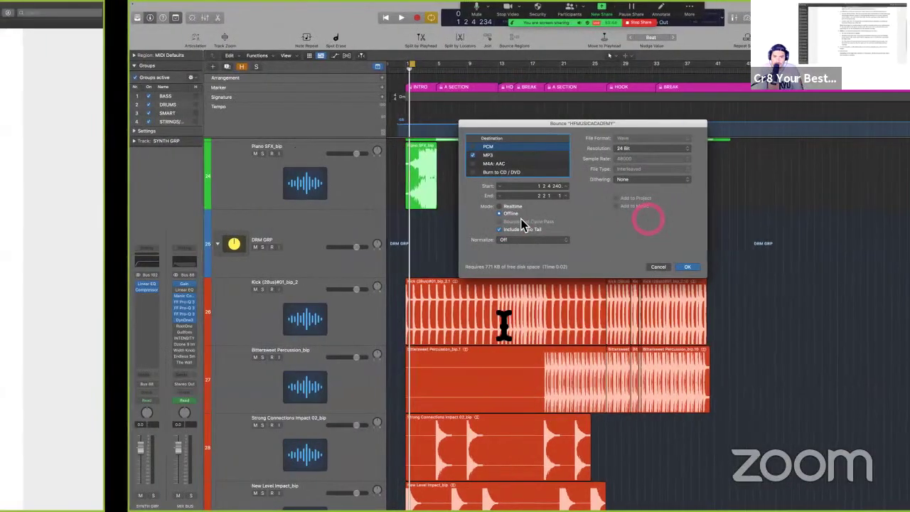
Step: Switch to the Logic Pro manual PDF and examine the Off, Overload Protection Only and On normalization descriptions, highlighting key phrases
scroll(385, 206, down, 2)
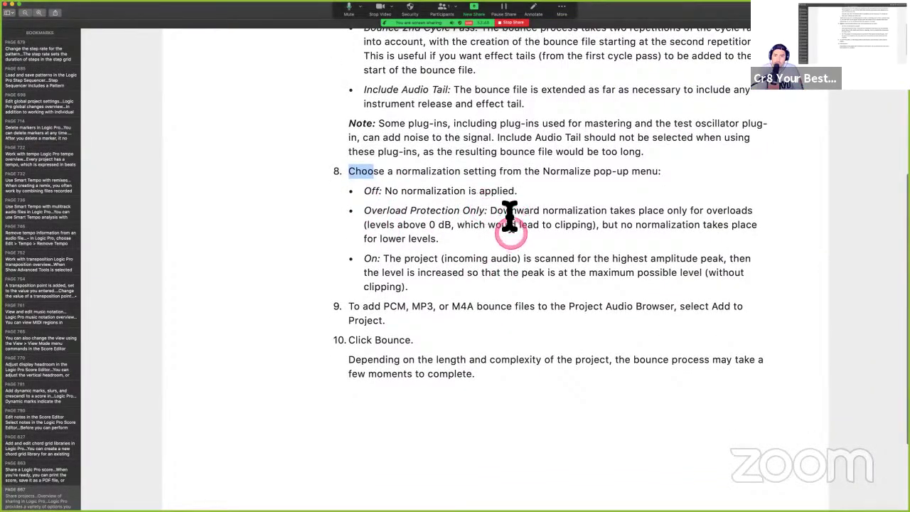
drag(489, 210, 761, 212)
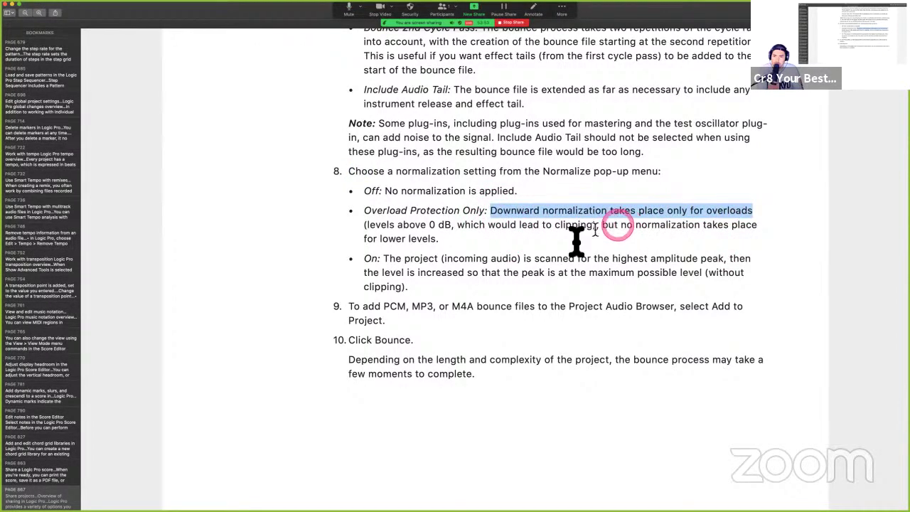
drag(489, 224, 602, 226)
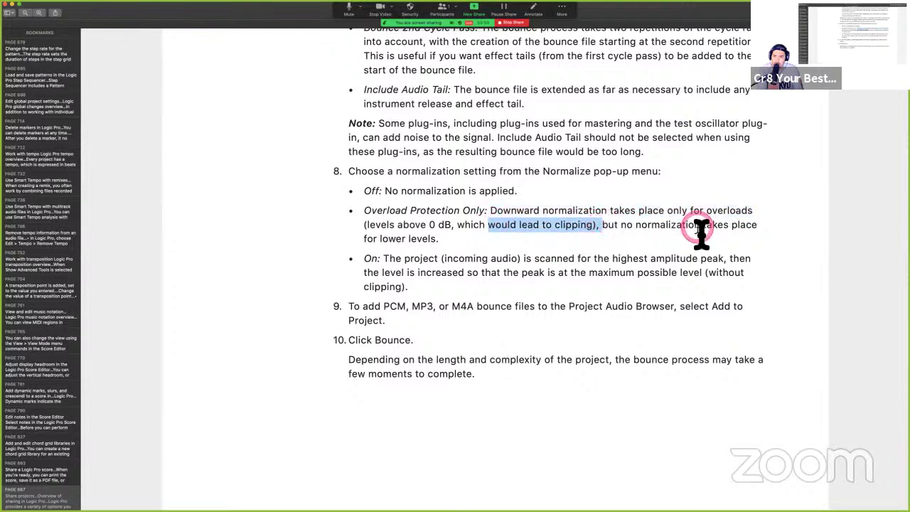
scroll(432, 254, down, 1)
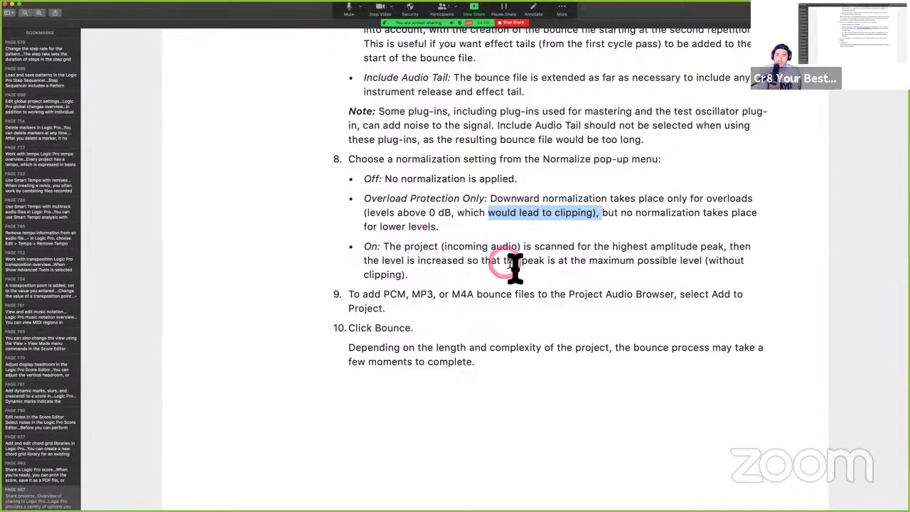
drag(612, 246, 747, 250)
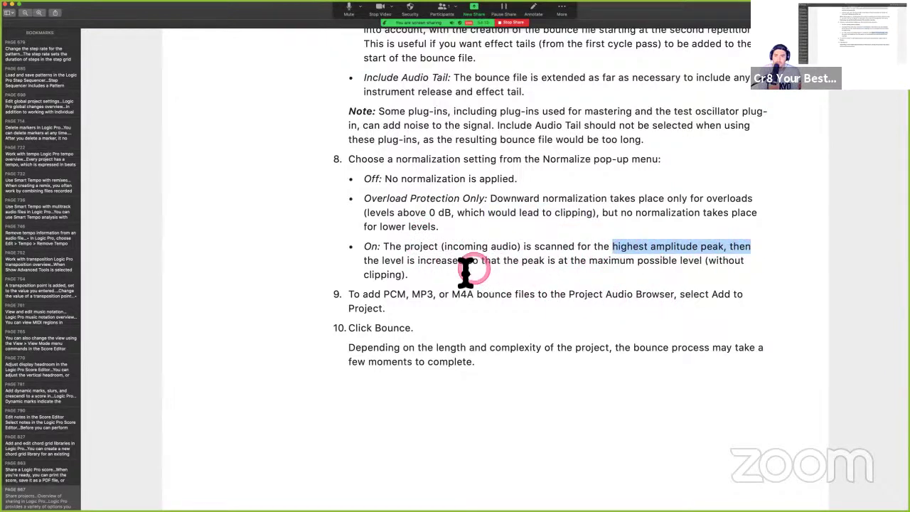
drag(467, 260, 584, 262)
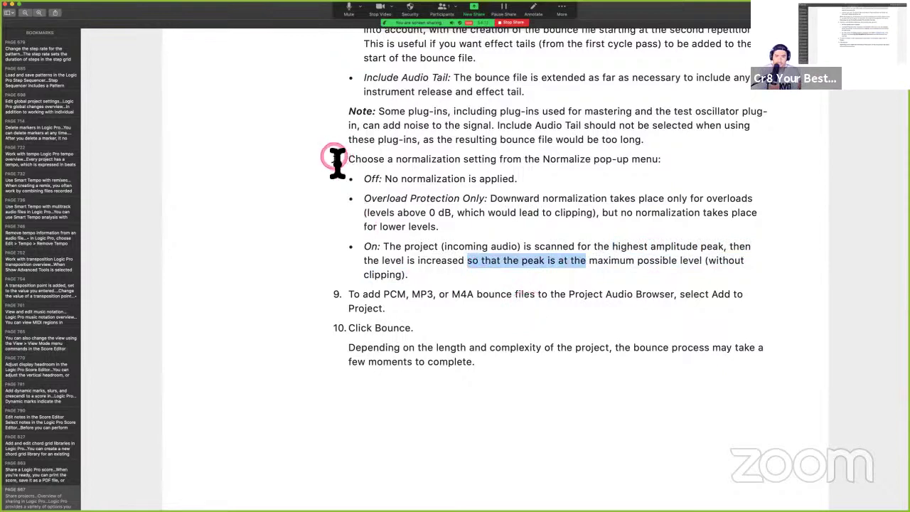
drag(340, 158, 493, 275)
click(438, 275)
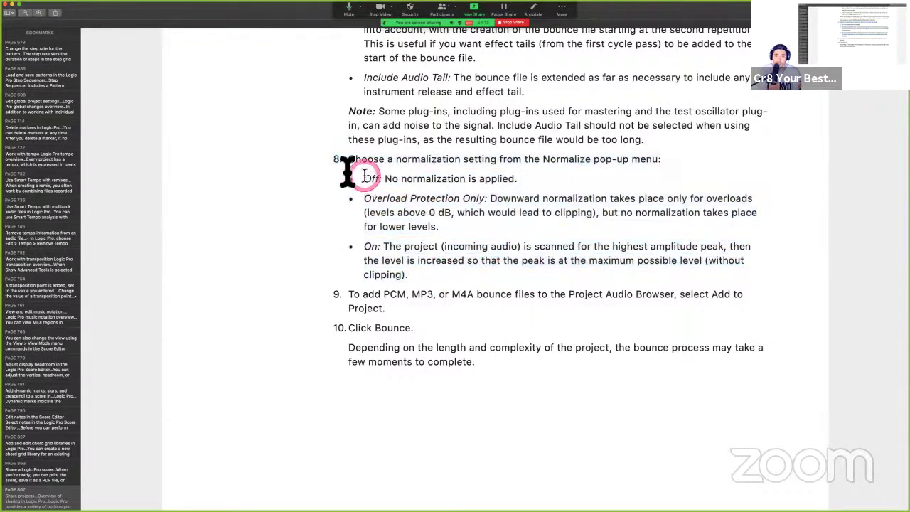
Step: Highlight the whole normalization section in the manual and read on through the Add to Project and Bounce instructions
drag(329, 163, 429, 280)
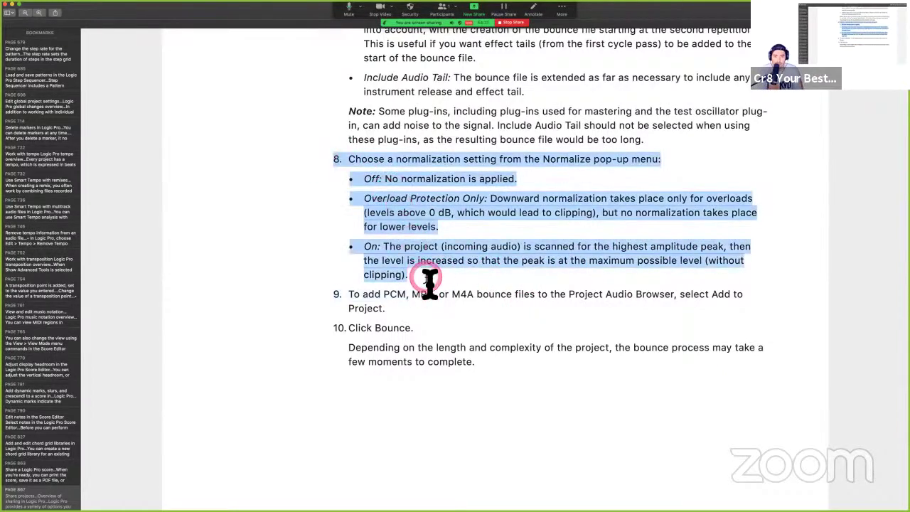
scroll(429, 283, down, 2)
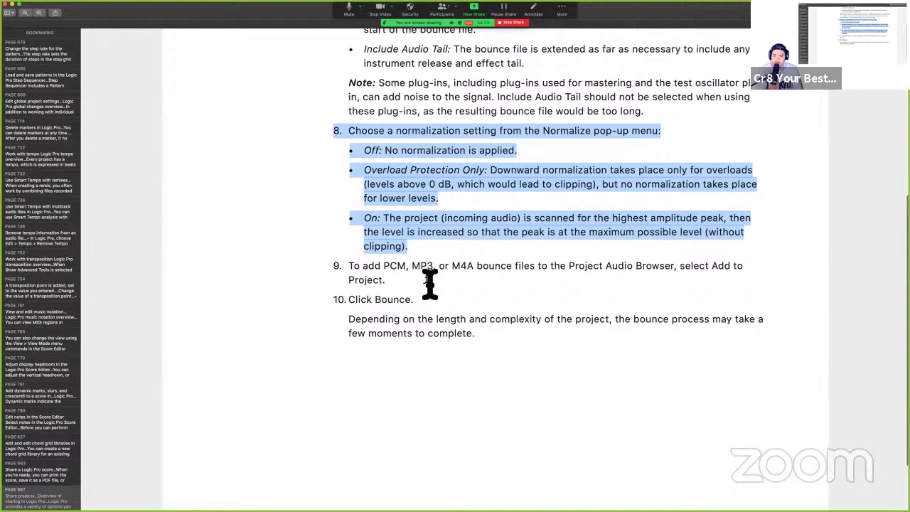
scroll(429, 284, down, 1)
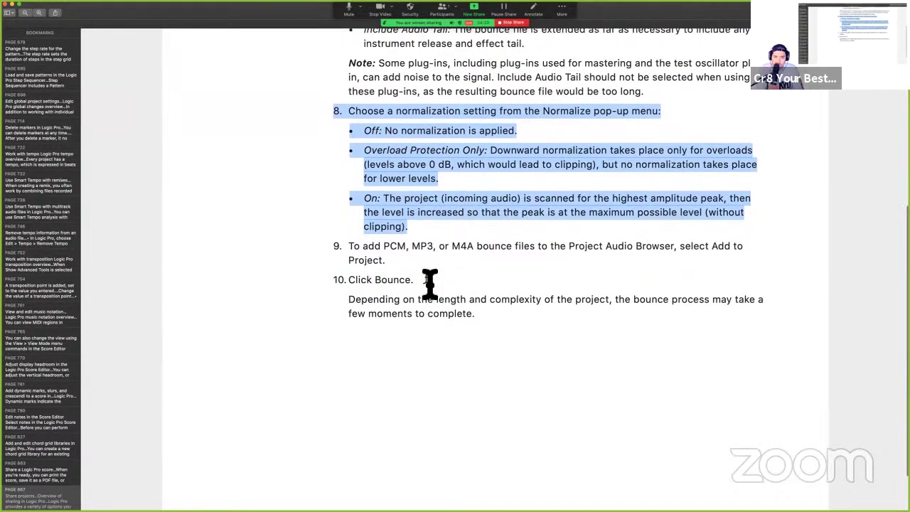
click(359, 252)
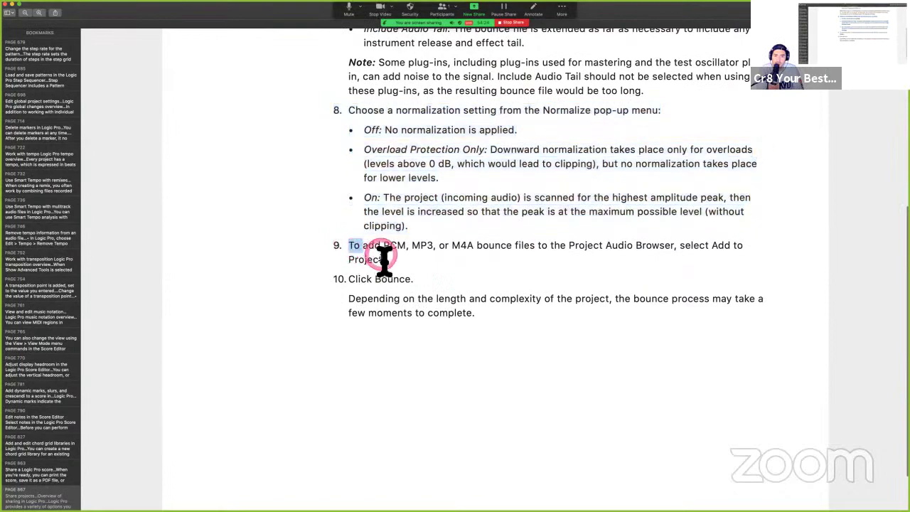
Step: Switch to Logic Pro, enable PCM as a bounce destination, and review its file format choices
key(ctrl+Right)
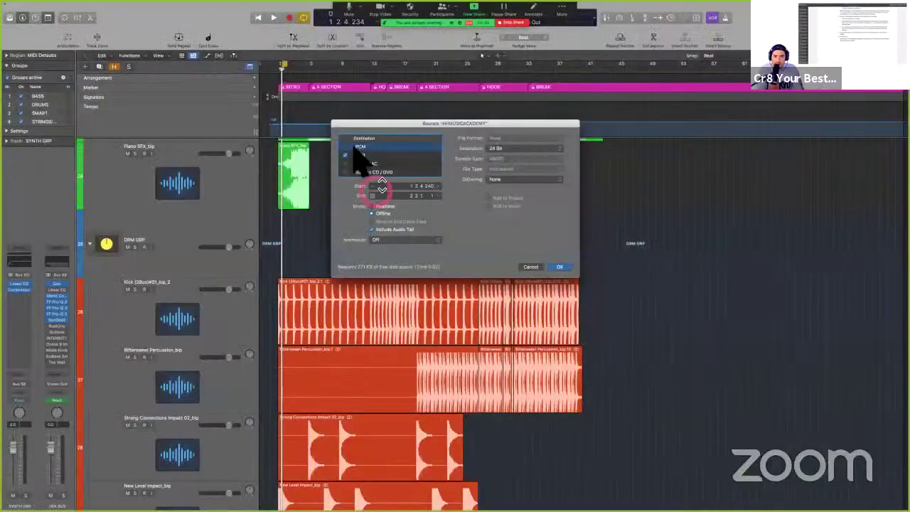
click(350, 147)
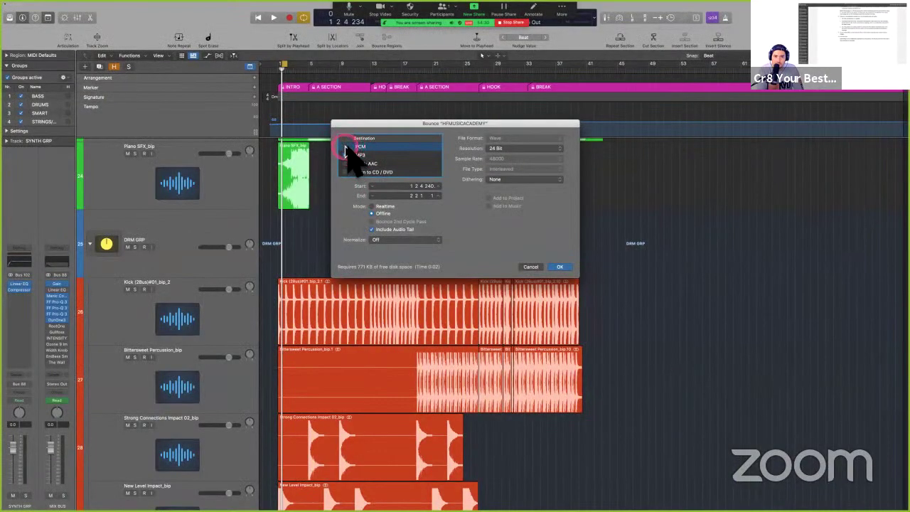
click(345, 147)
click(516, 139)
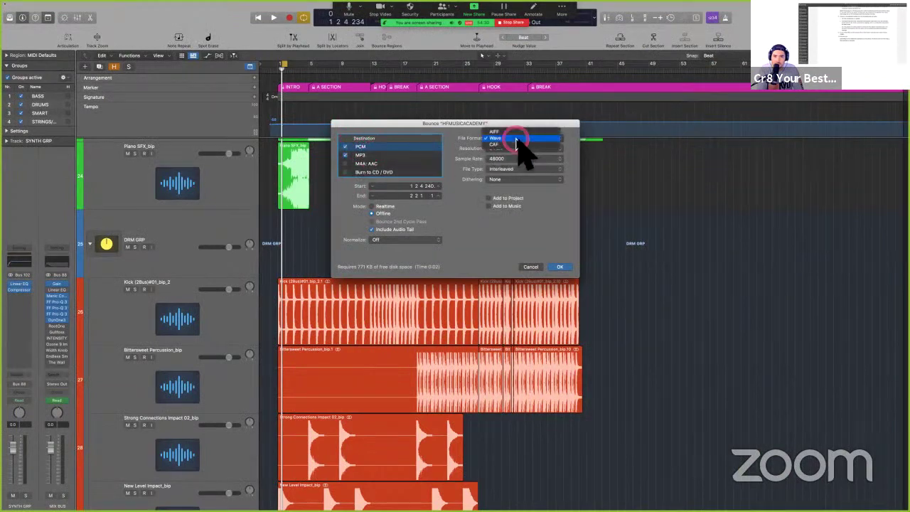
click(499, 123)
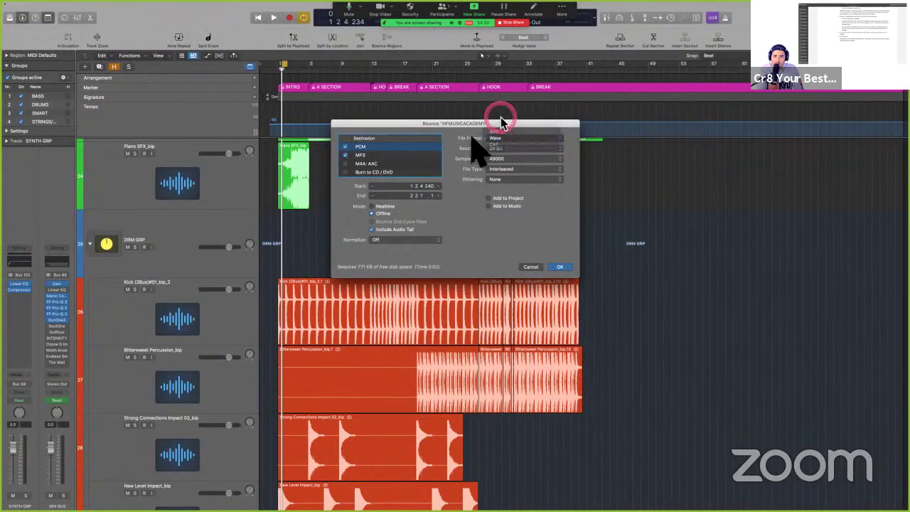
Step: Enable the M4A: AAC destination, try to enable Burn to CD/DVD, and set its mode to DVD-A
click(368, 162)
click(345, 163)
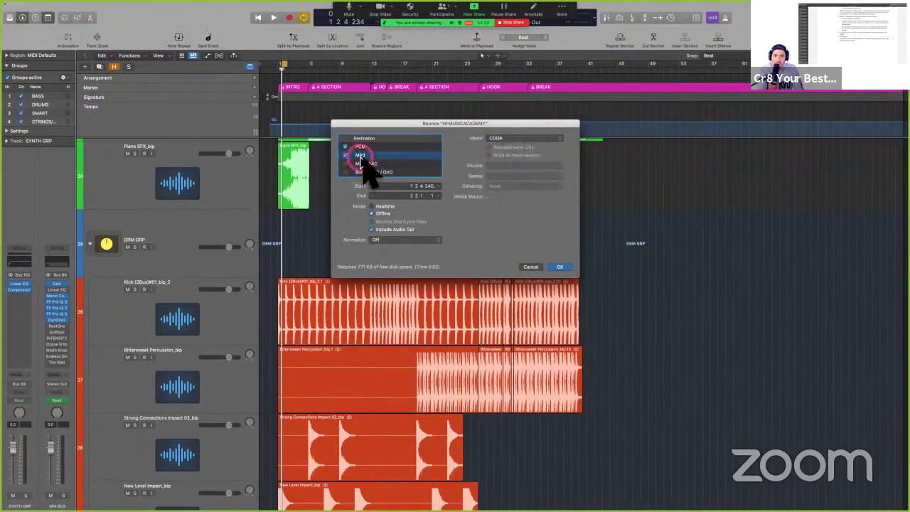
click(346, 172)
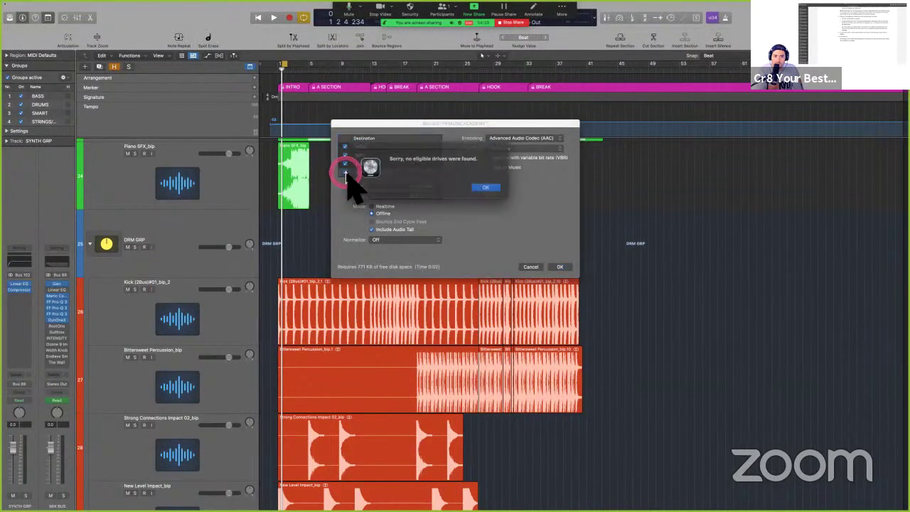
click(483, 186)
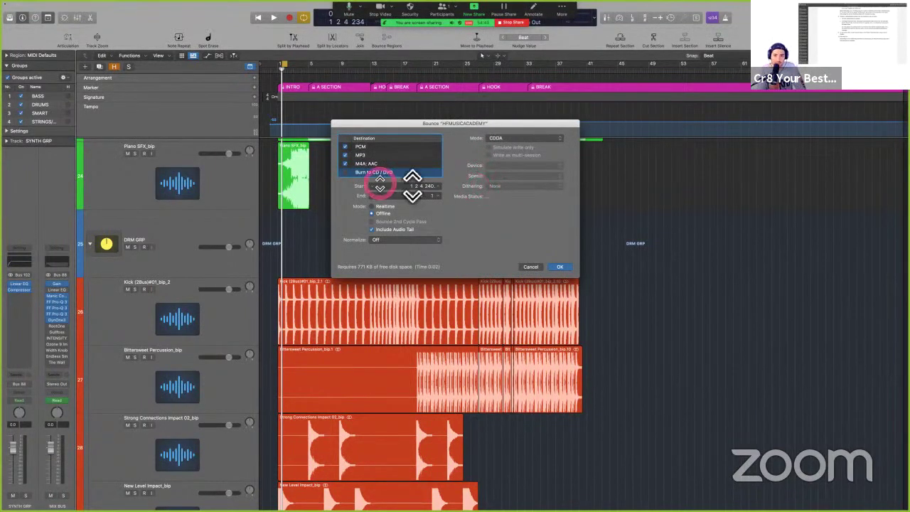
click(508, 139)
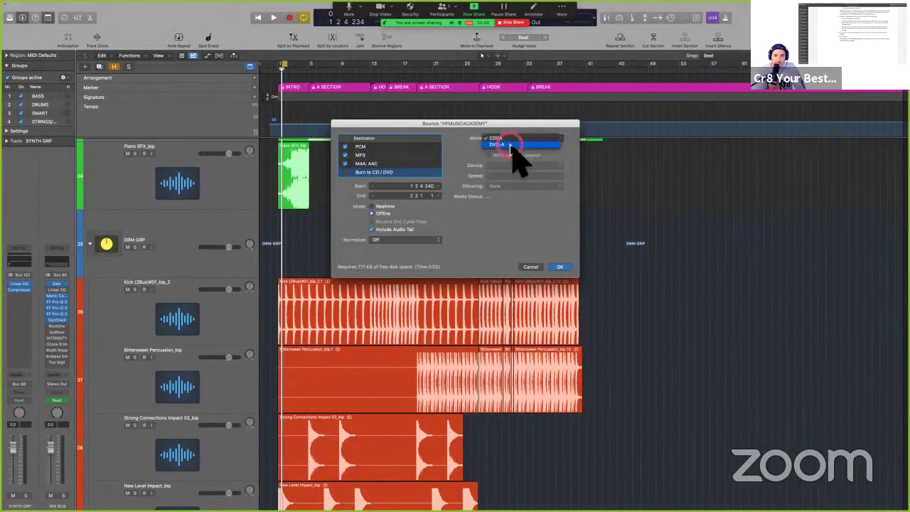
click(510, 147)
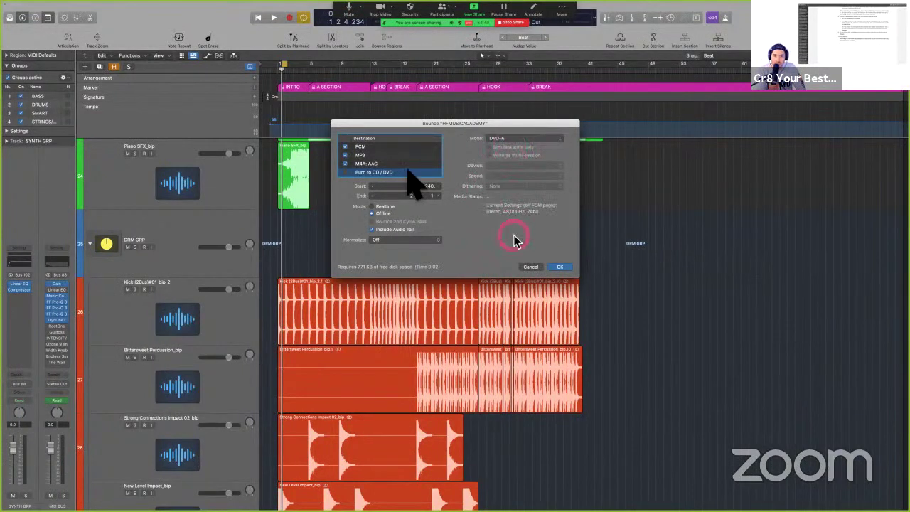
Step: Turn off the MP3, M4A: AAC and PCM destinations and cancel the bounce settings
click(345, 155)
click(346, 164)
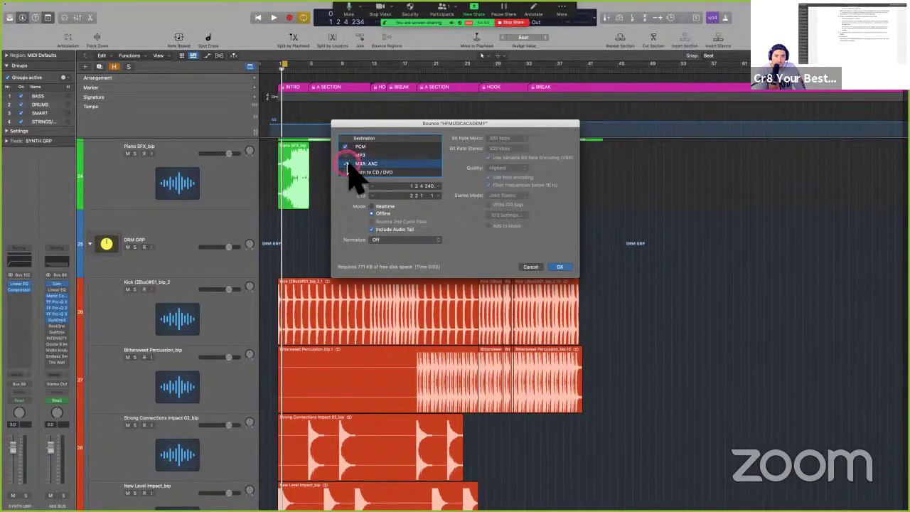
click(346, 147)
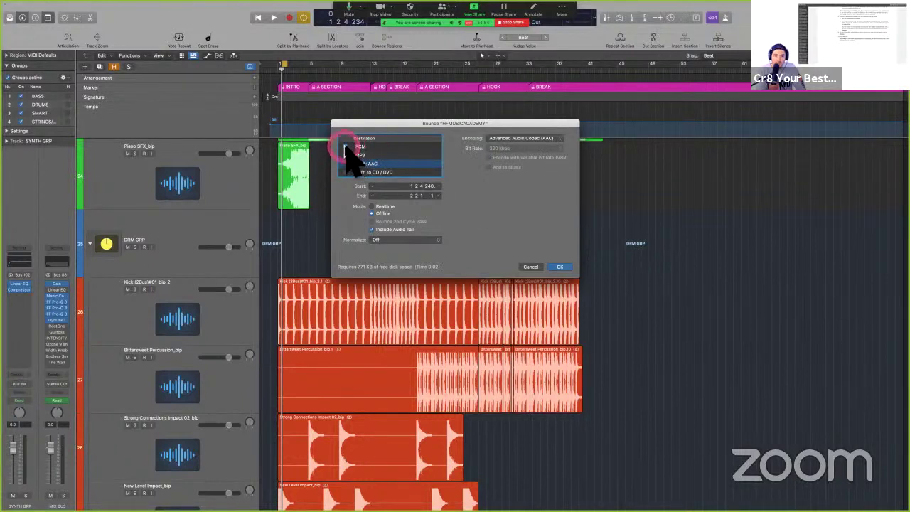
click(349, 150)
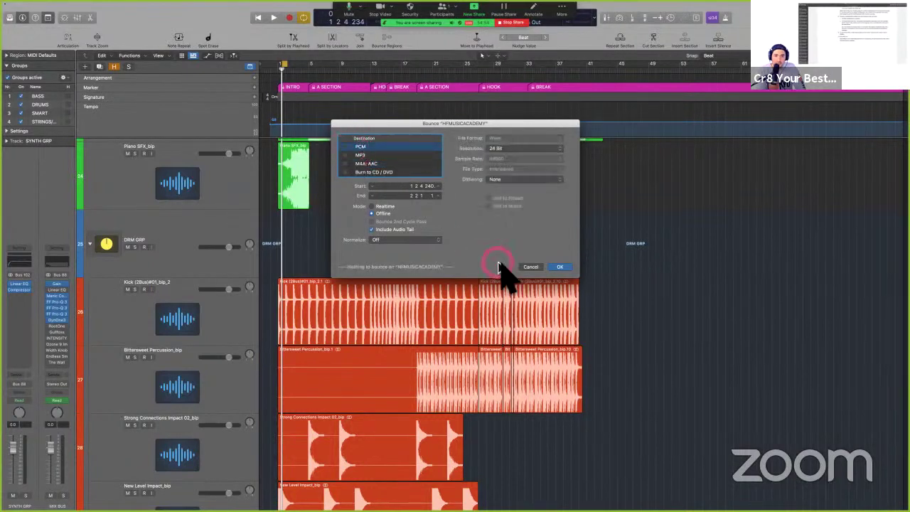
click(528, 266)
Step: Select all regions in the project and set the cycle range to span them
key(super+a)
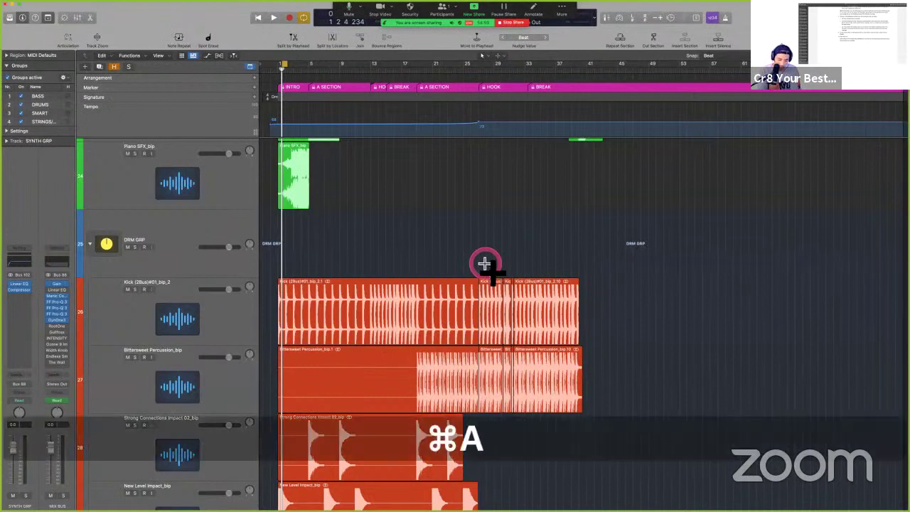
key(super+u)
scroll(485, 263, up, 3)
Step: Start an offline MP3 bounce of the full range with Include Audio Tail, saving it to the Desktop as BOUNCE
key(super+b)
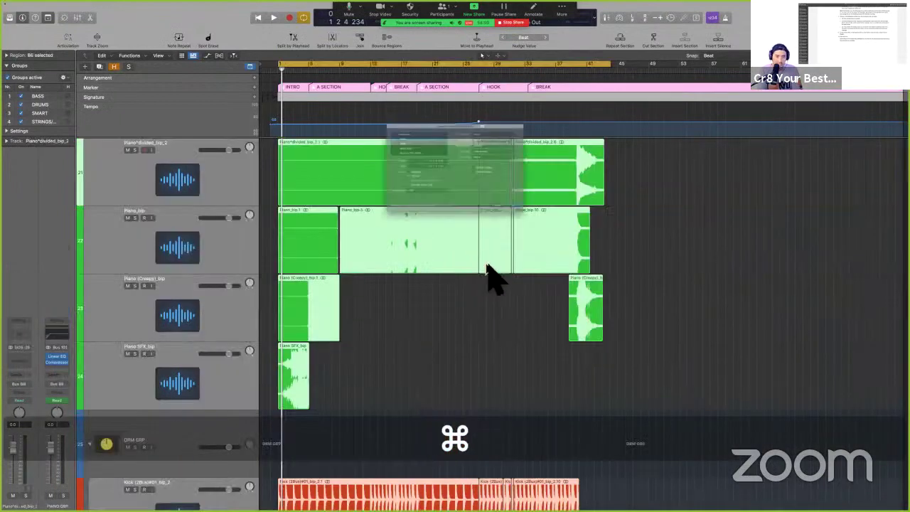
click(345, 123)
click(345, 116)
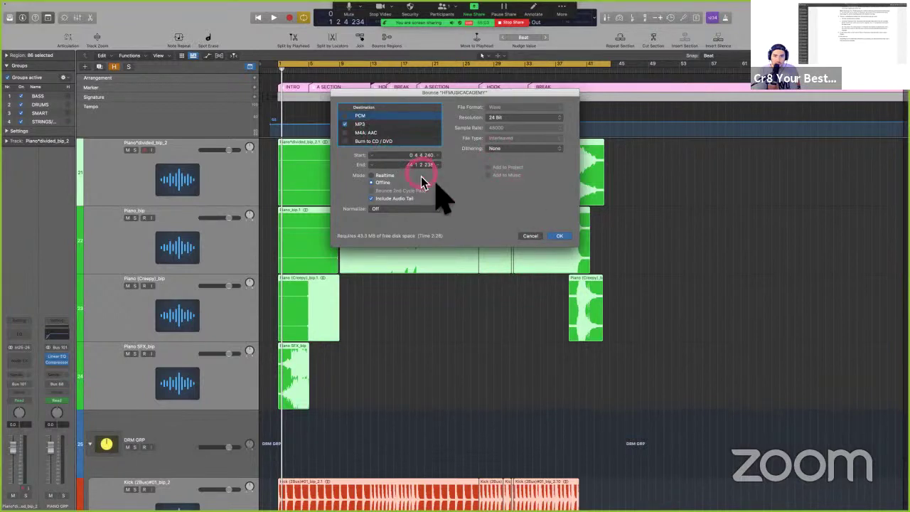
click(557, 237)
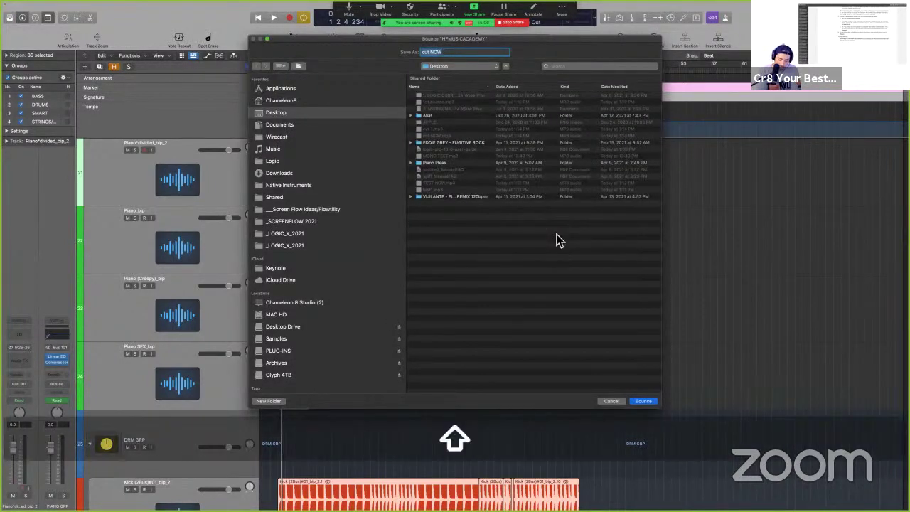
text(BOUNCE)
key(Return)
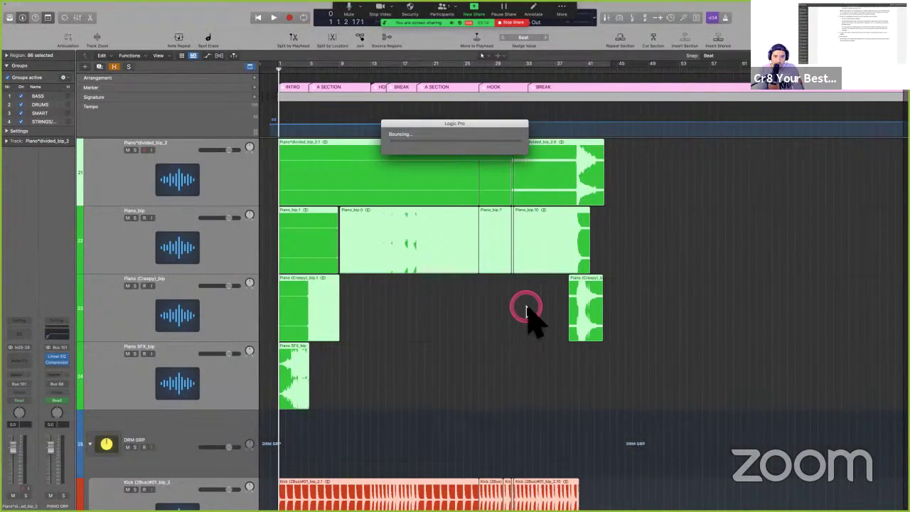
Step: Switch to the Logic Pro manual PDF and find the section on setting the bounce filename and location
key(ctrl+Left)
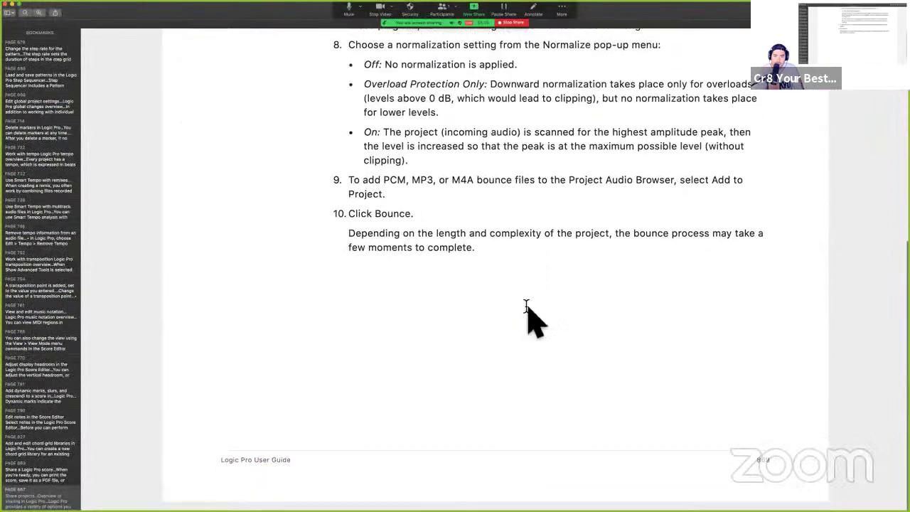
scroll(574, 471, down, 10)
scroll(574, 471, up, 10)
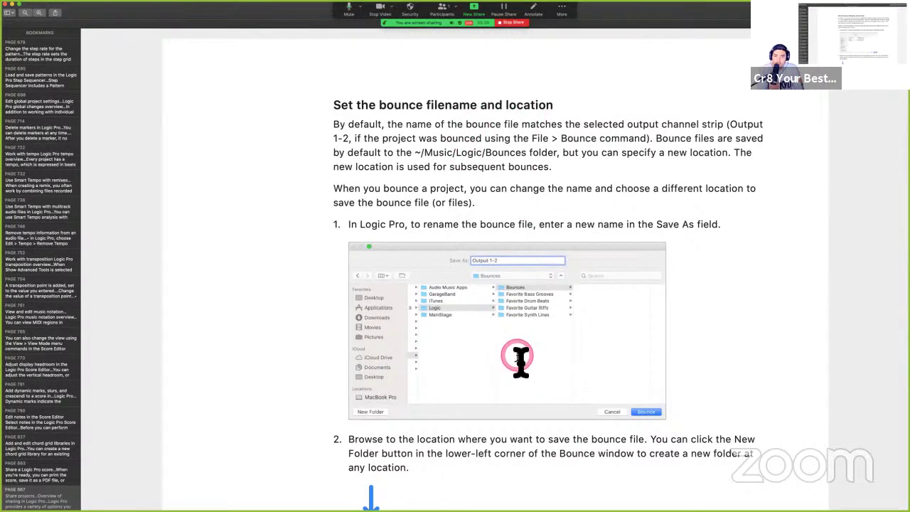
Step: Return to Logic Pro, cancel the running bounce, and deselect all regions
key(ctrl+Right)
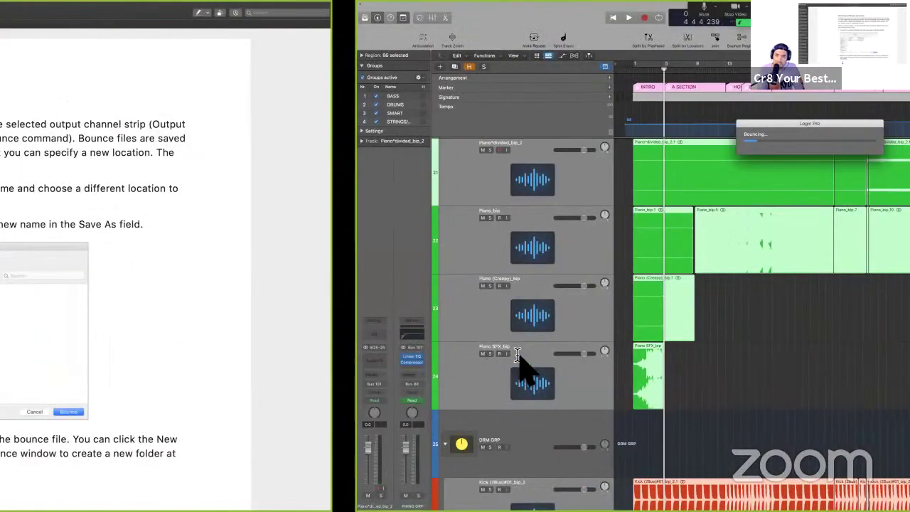
key(super+period)
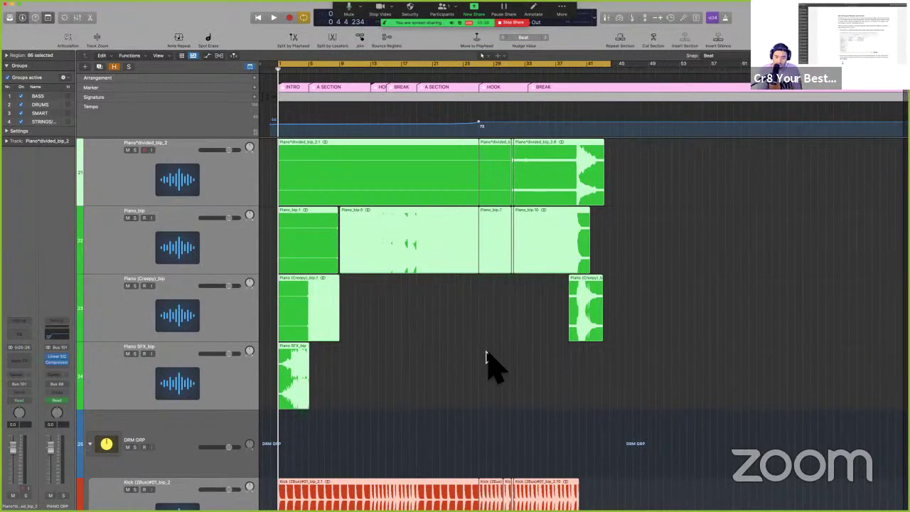
click(481, 351)
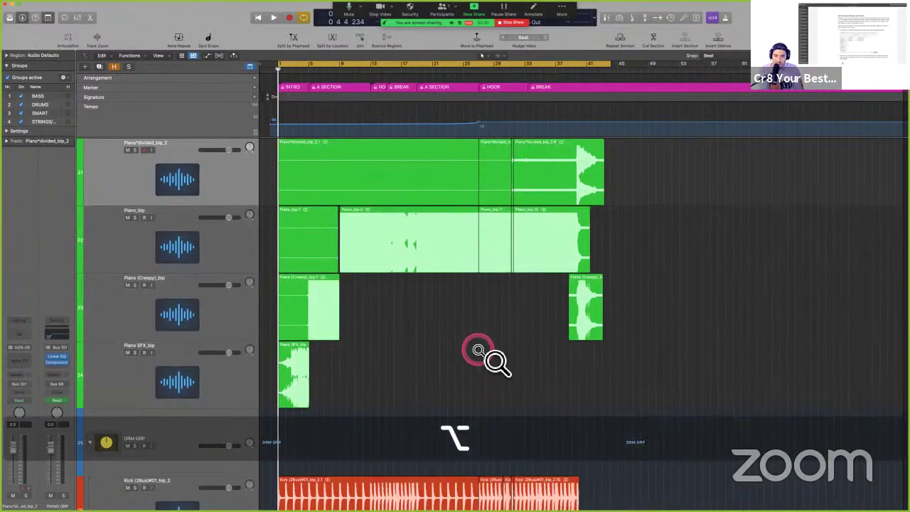
Step: Reopen the project's Bounce settings and accept them with MP3 as the destination to reach the file-saving options
ctrl+alt+click(478, 350)
ctrl+alt+click(482, 349)
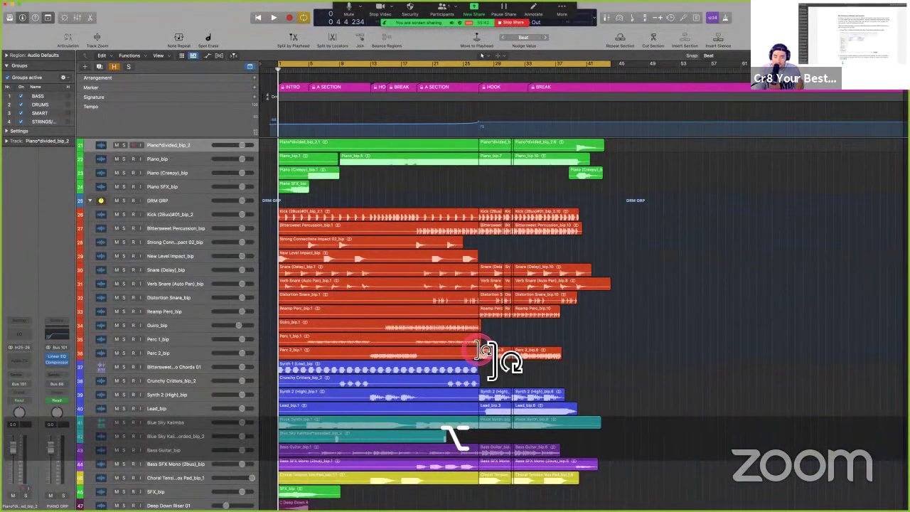
ctrl+alt+click(481, 349)
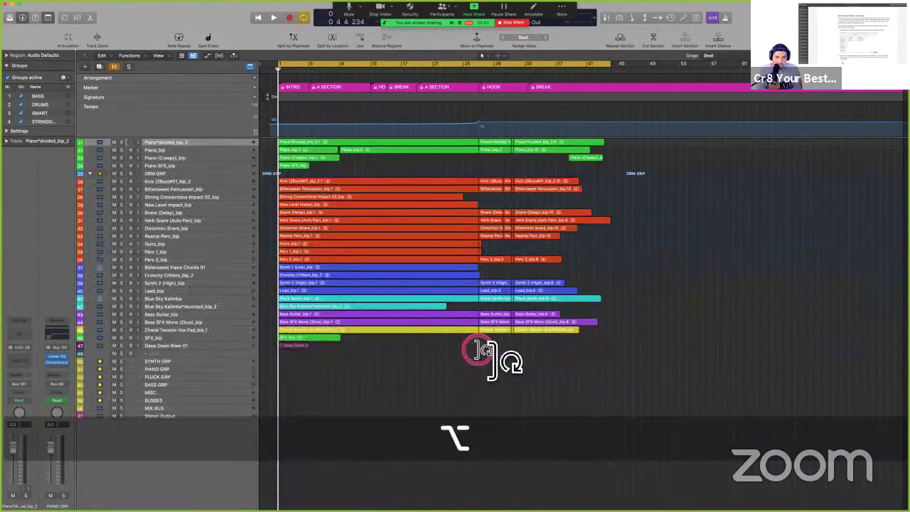
ctrl+alt+click(481, 350)
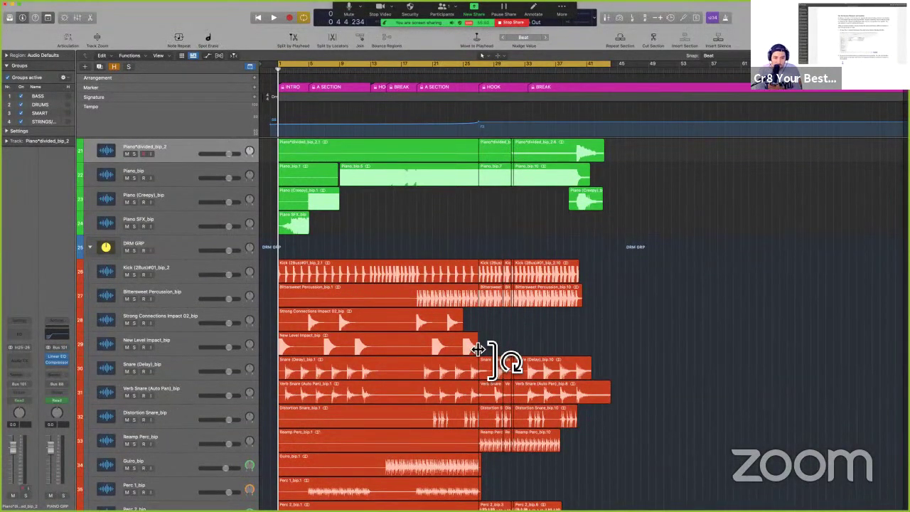
click(395, 242)
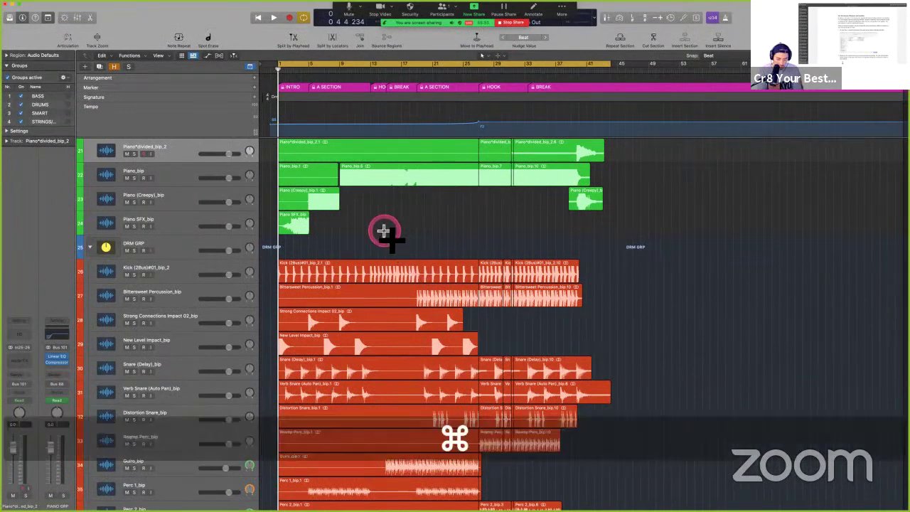
key(super+b)
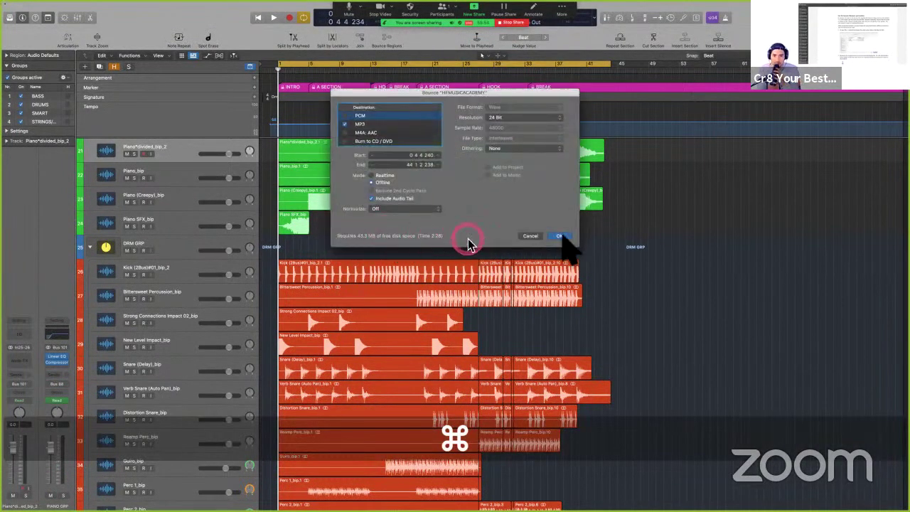
click(560, 237)
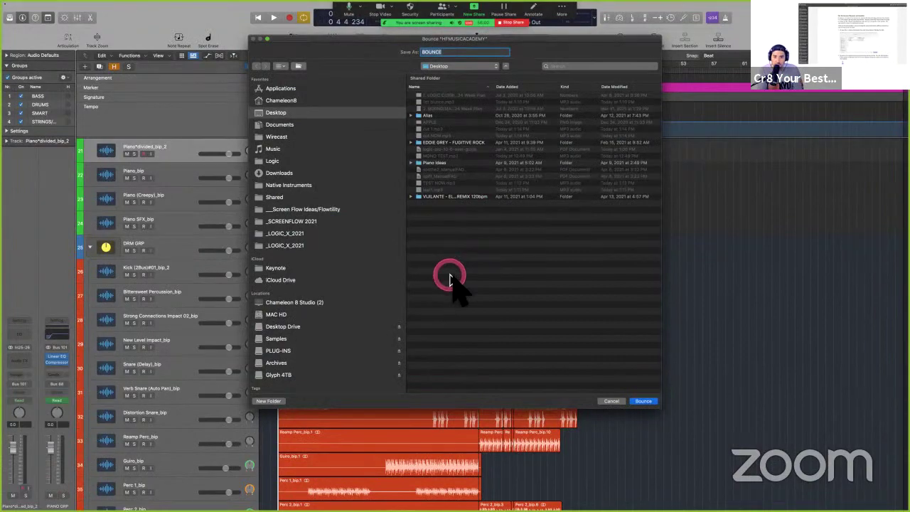
Step: Review the manual's instructions for naming the bounce file and choosing its folder, and return to Logic Pro
key(ctrl+Left)
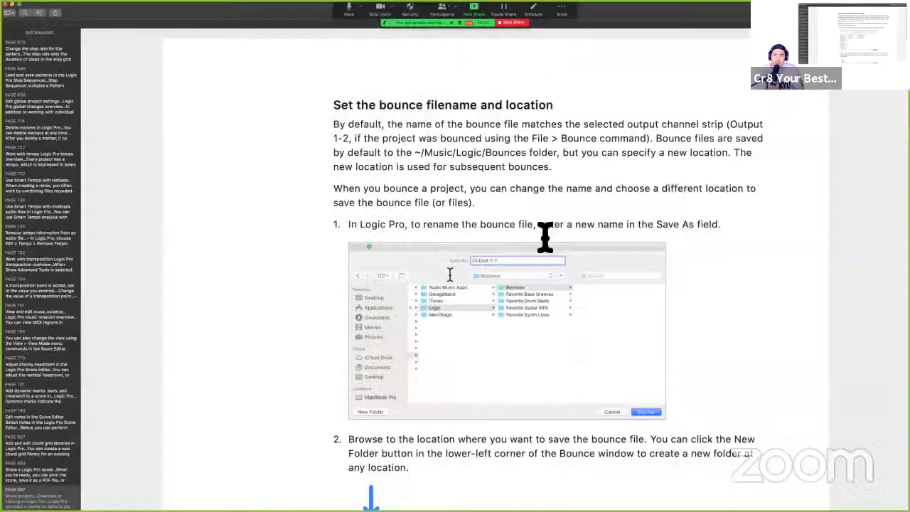
scroll(449, 277, down, 2)
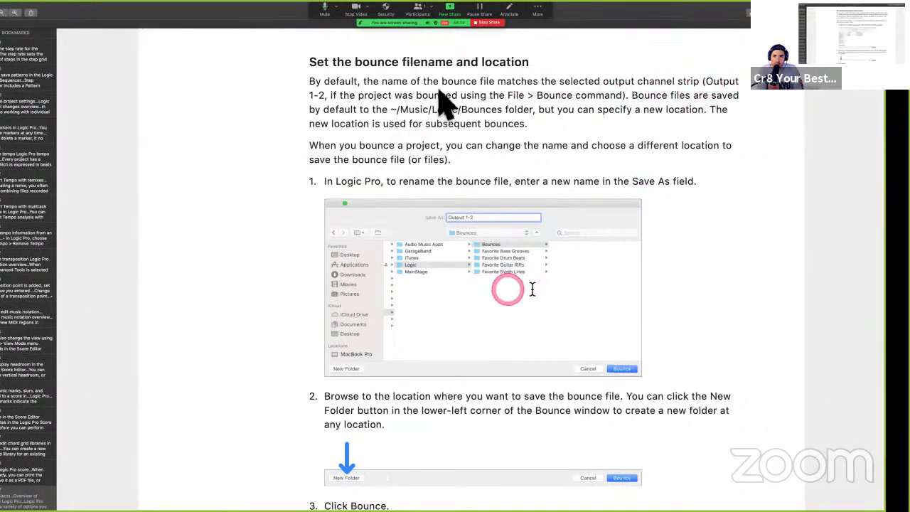
key(ctrl+Right)
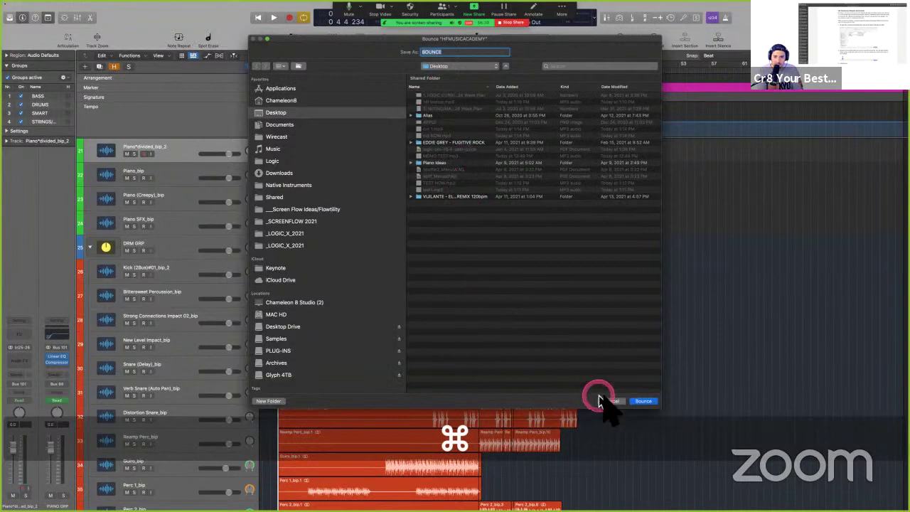
Step: Cancel saving the bounce, reopen the project's Bounce settings, and accept them to return to the file-saving options
click(608, 402)
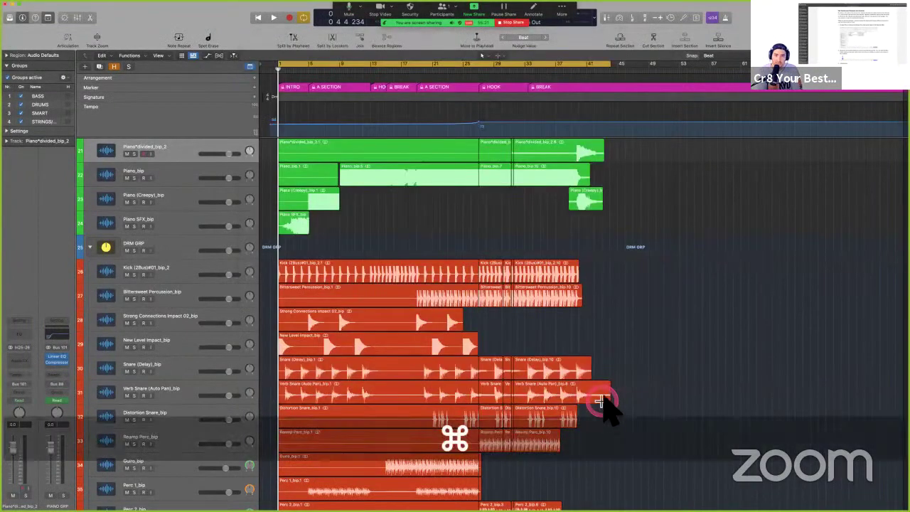
key(cmd+b)
click(557, 236)
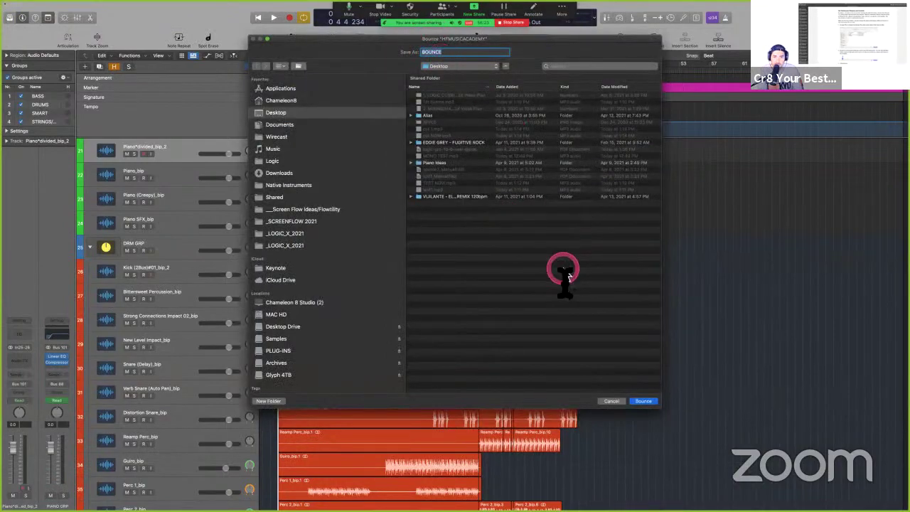
Step: Switch to the Logic Pro manual PDF and read the rest of the bounce filename and location section, from the default Bounces folder to multiple destination files
key(ctrl+Left)
scroll(547, 301, down, 1)
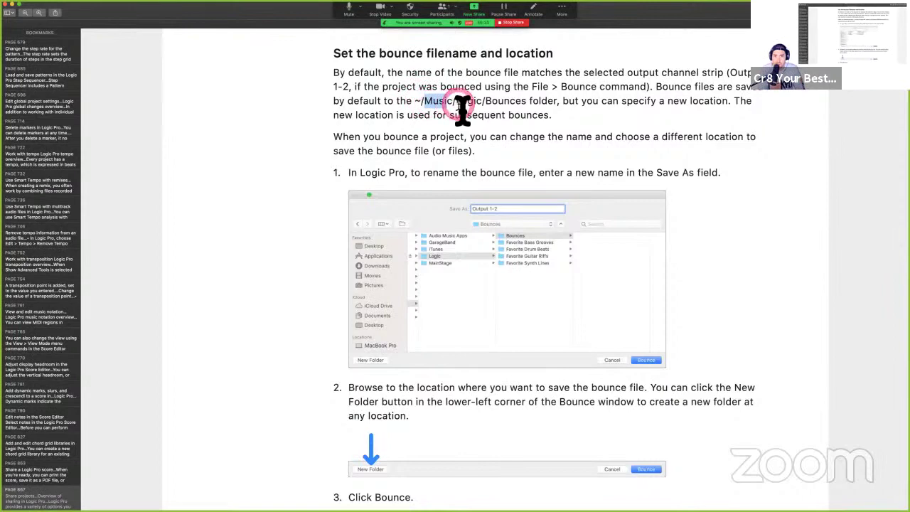
drag(458, 107, 509, 108)
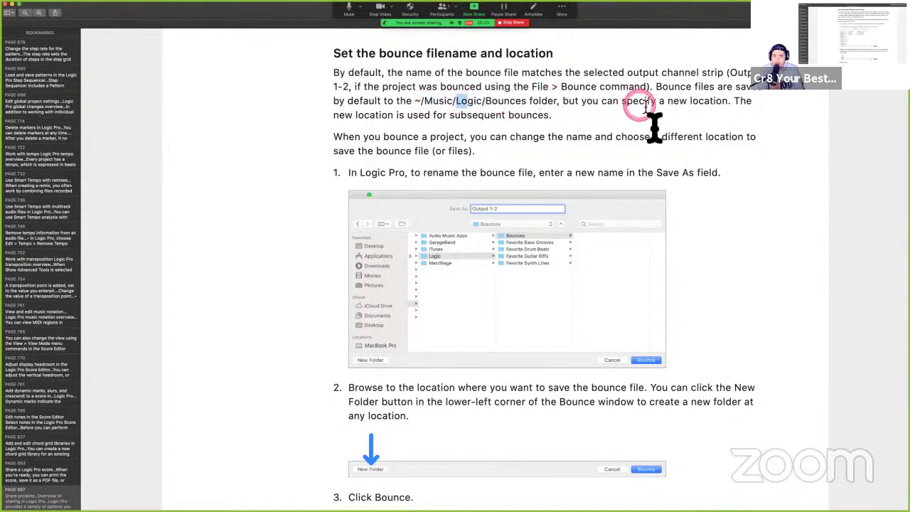
scroll(654, 143, down, 1)
scroll(650, 146, down, 3)
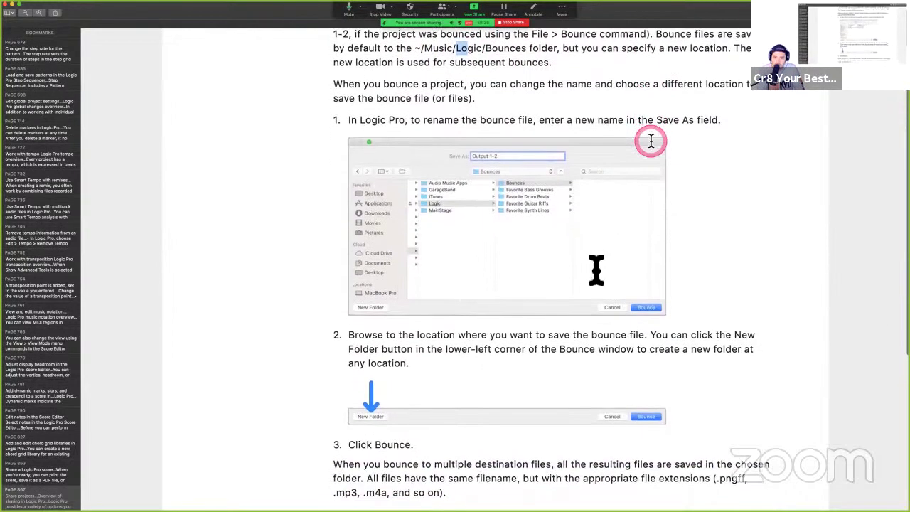
scroll(626, 213, down, 4)
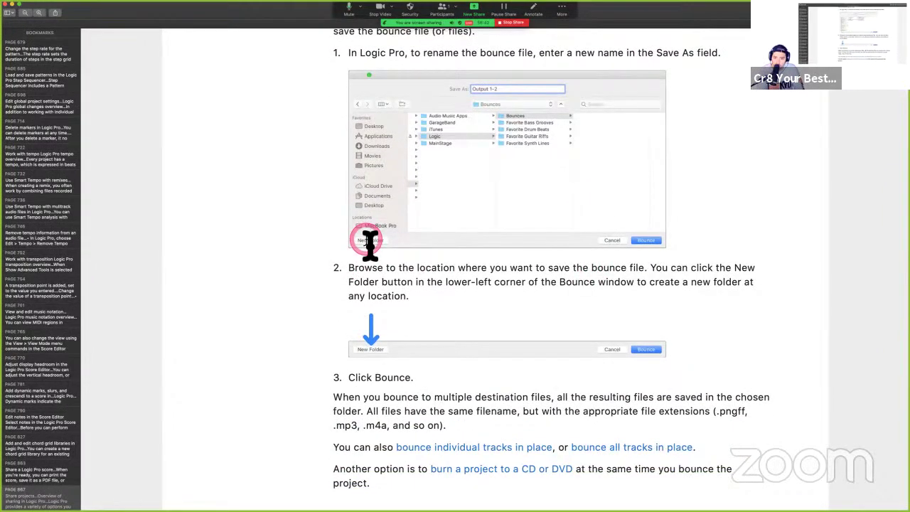
scroll(369, 245, down, 5)
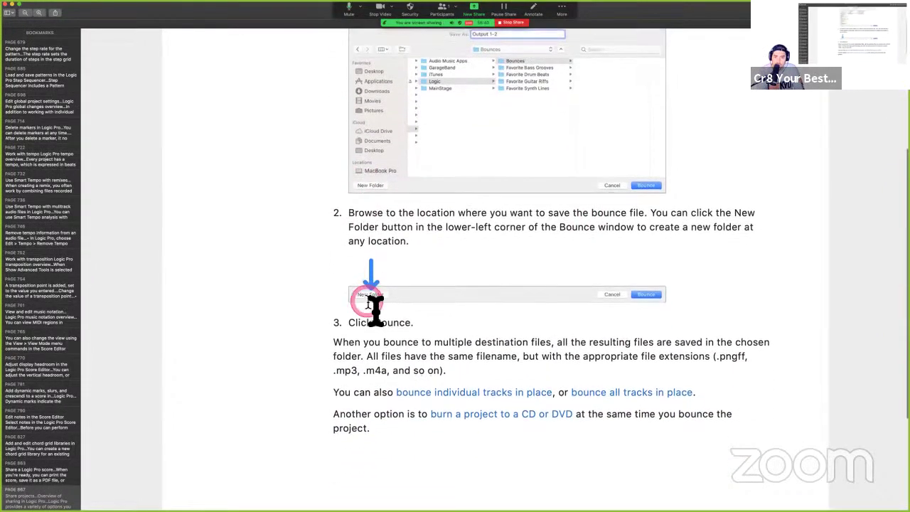
scroll(375, 302, down, 7)
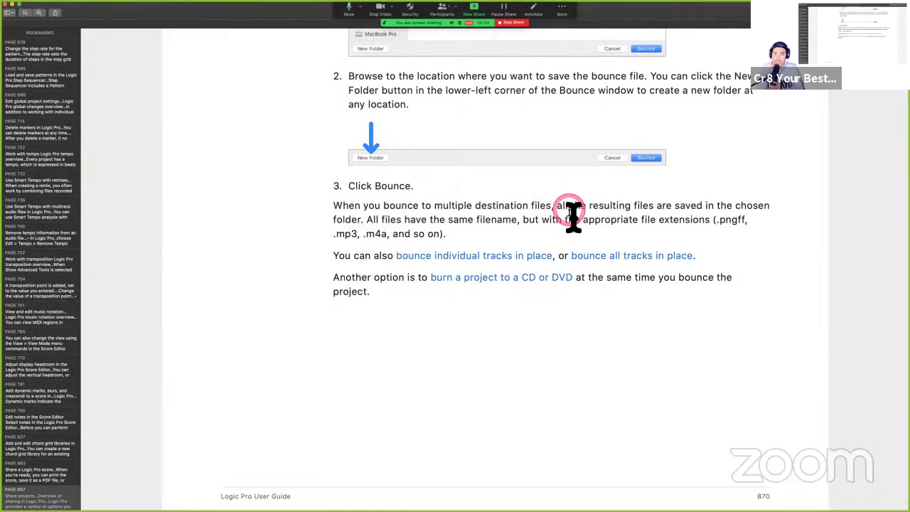
scroll(574, 217, down, 2)
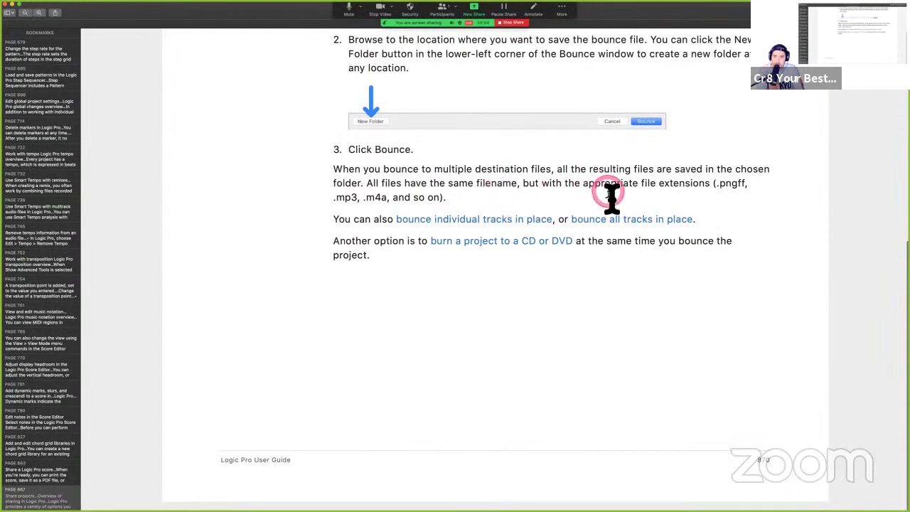
scroll(643, 192, up, 1)
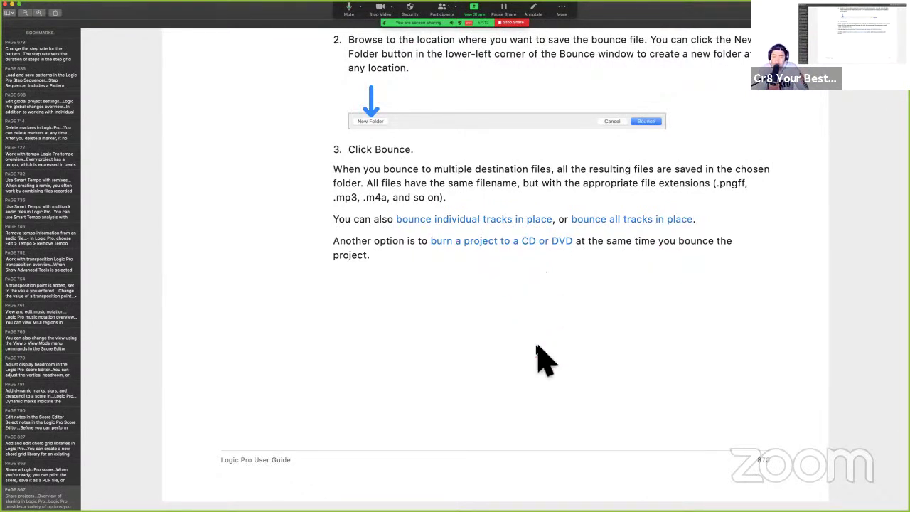
scroll(538, 359, down, 2)
scroll(537, 359, up, 2)
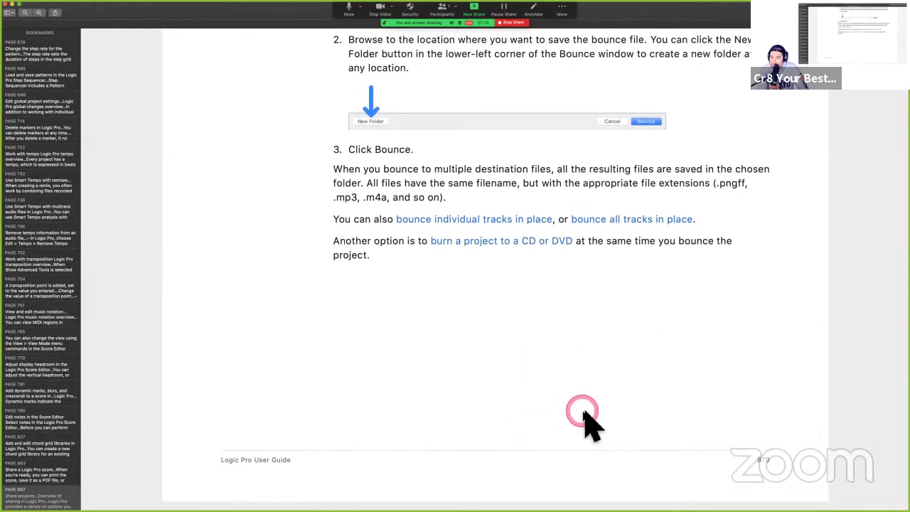
scroll(560, 336, down, 1)
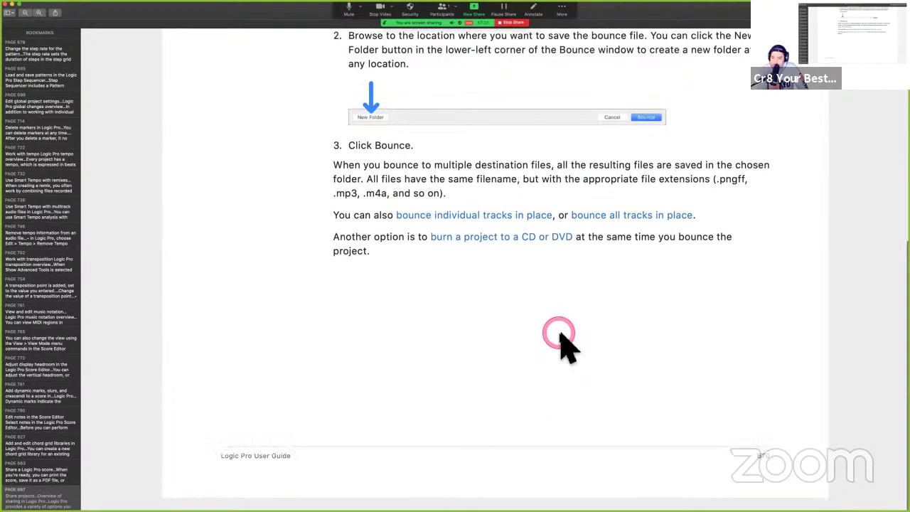
Step: Skim the manual's section on burning a project to a CD or DVD, including the burn options, and return to its start
scroll(560, 335, down, 15)
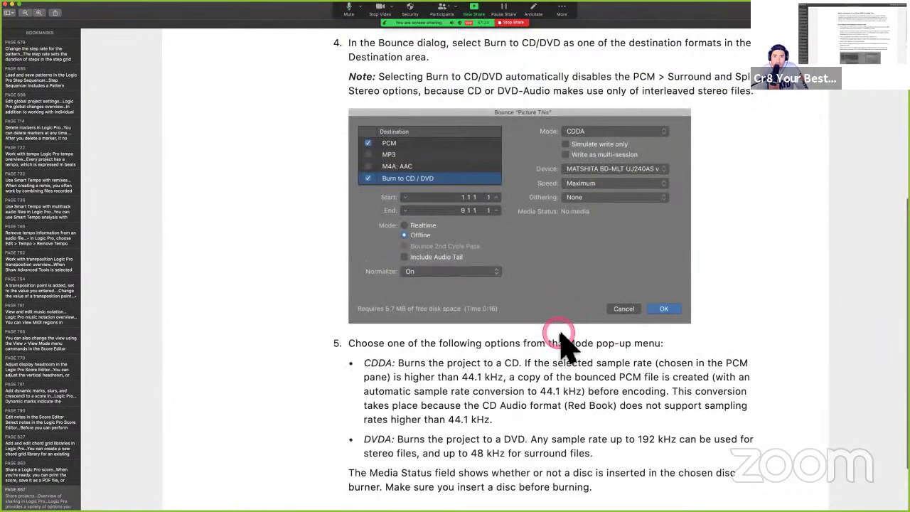
scroll(560, 336, up, 10)
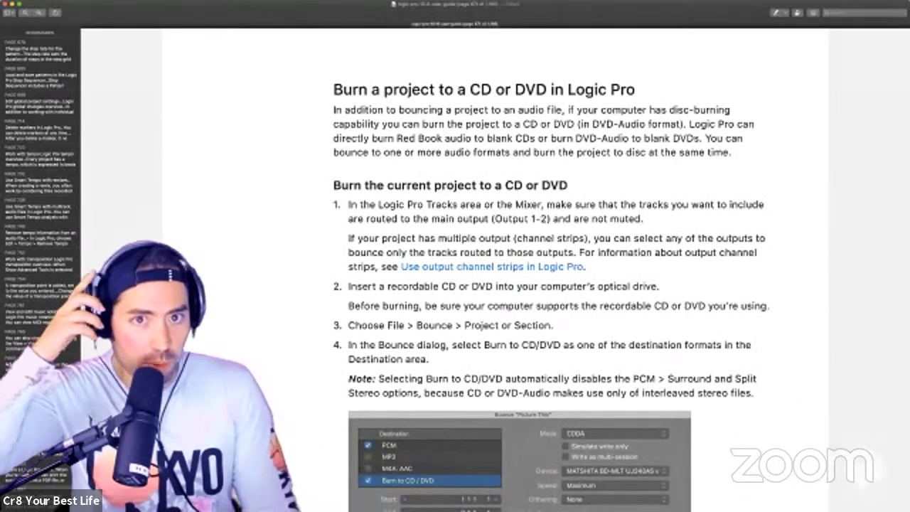
scroll(512, 285, down, 5)
scroll(511, 284, down, 15)
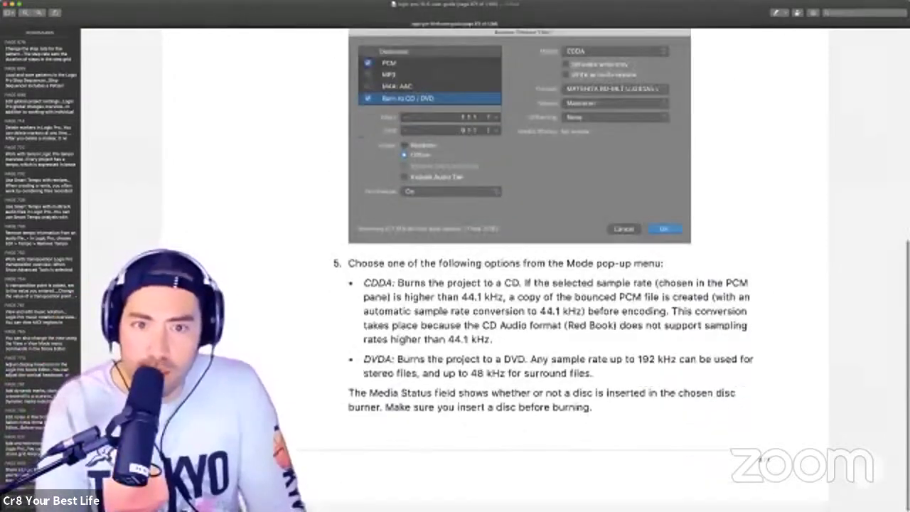
scroll(512, 284, up, 7)
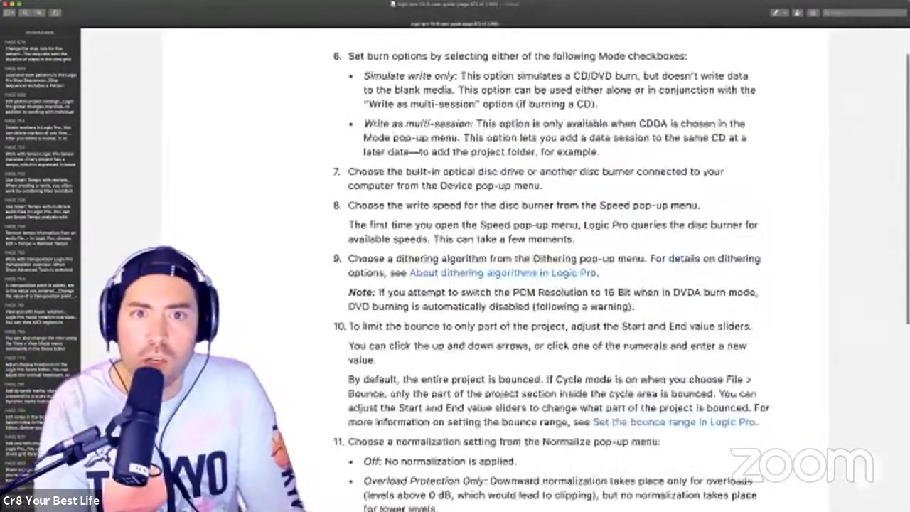
scroll(512, 284, down, 9)
scroll(512, 284, up, 5)
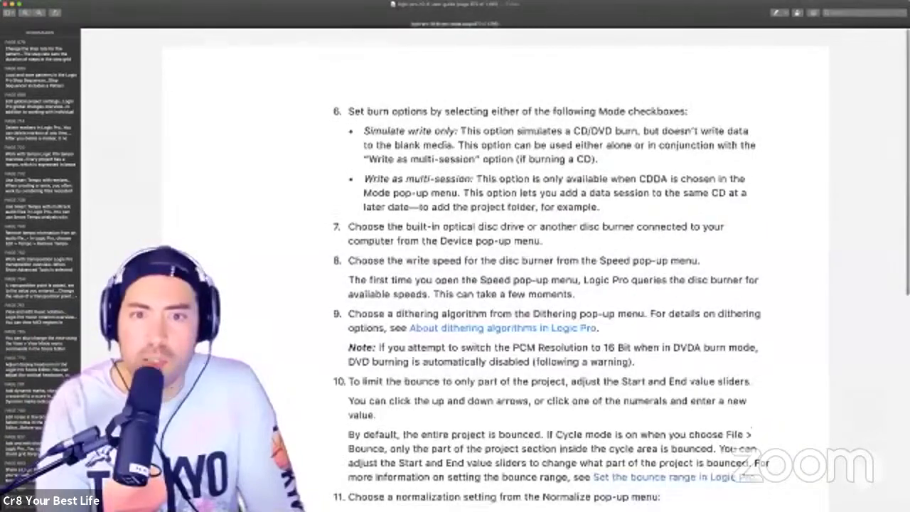
scroll(512, 284, down, 10)
scroll(511, 284, down, 1)
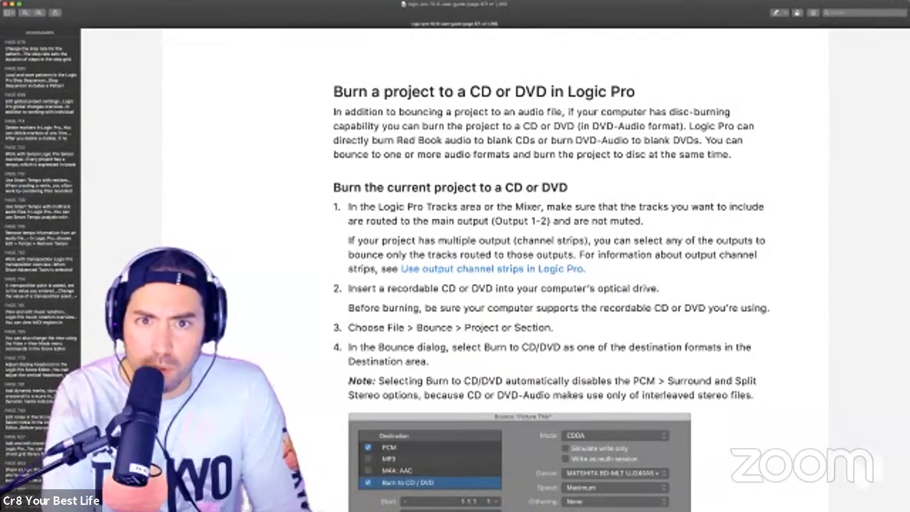
Step: Highlight the Red Book audio and DVD-Audio wording in the burn section's introduction while reading it, and clear the selection
drag(396, 140, 741, 140)
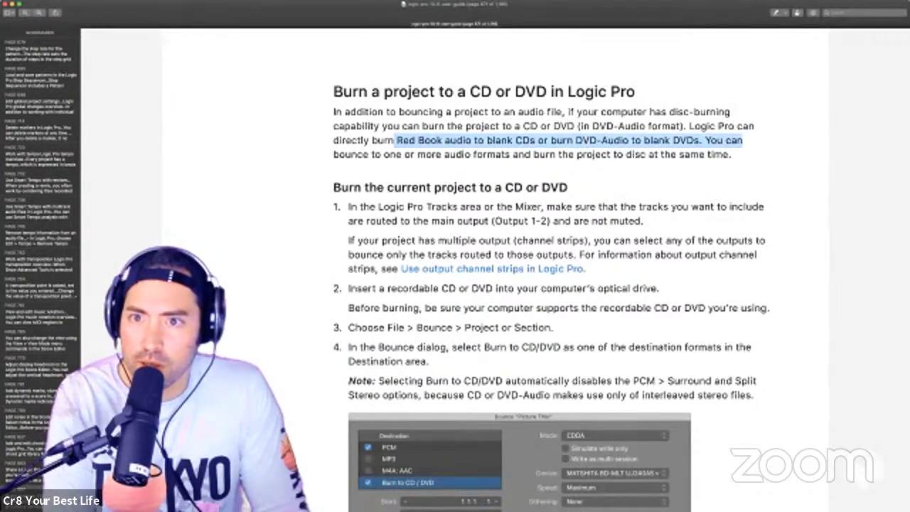
click(742, 141)
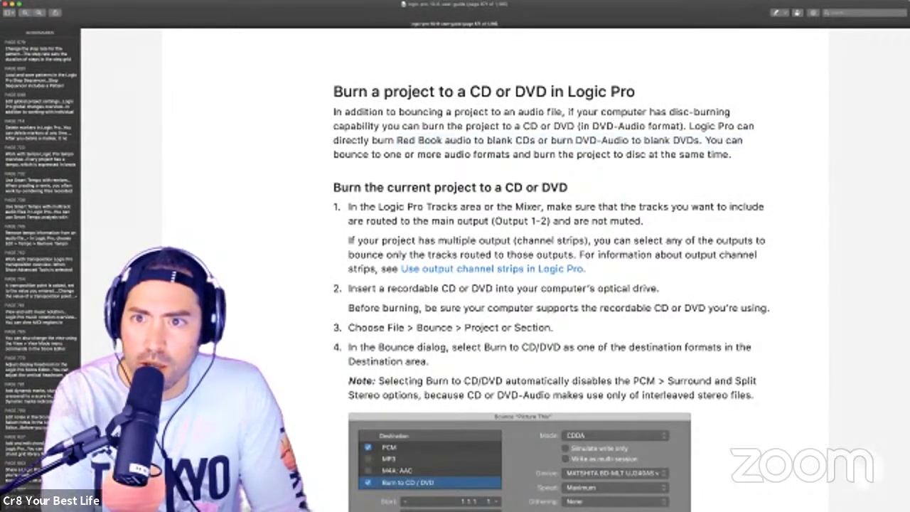
scroll(498, 270, down, 1)
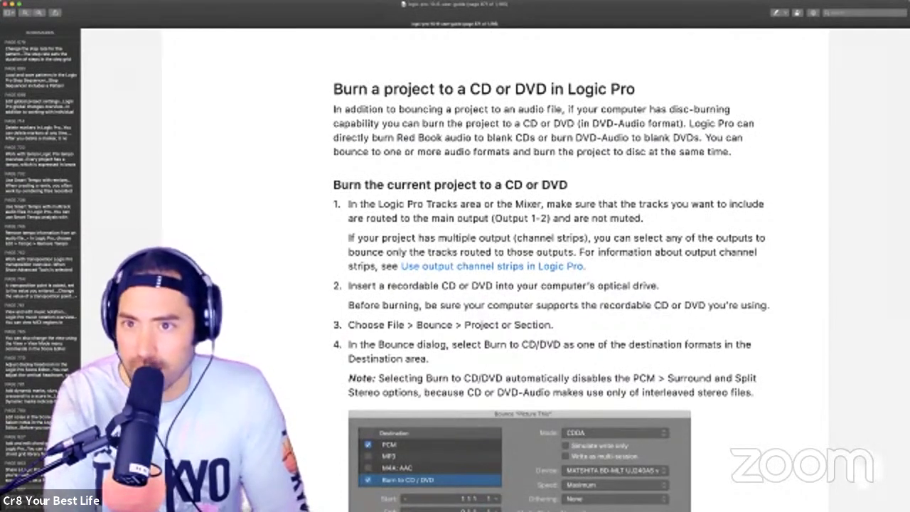
drag(575, 137, 629, 137)
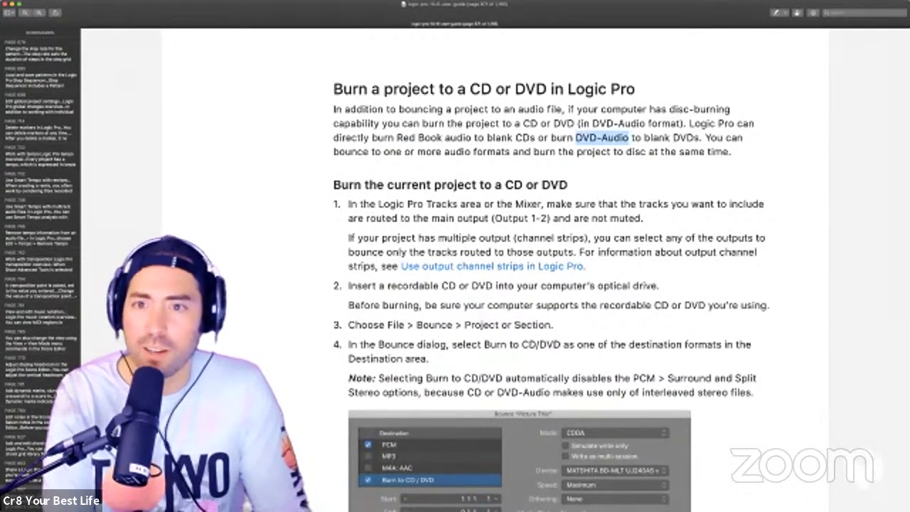
click(629, 138)
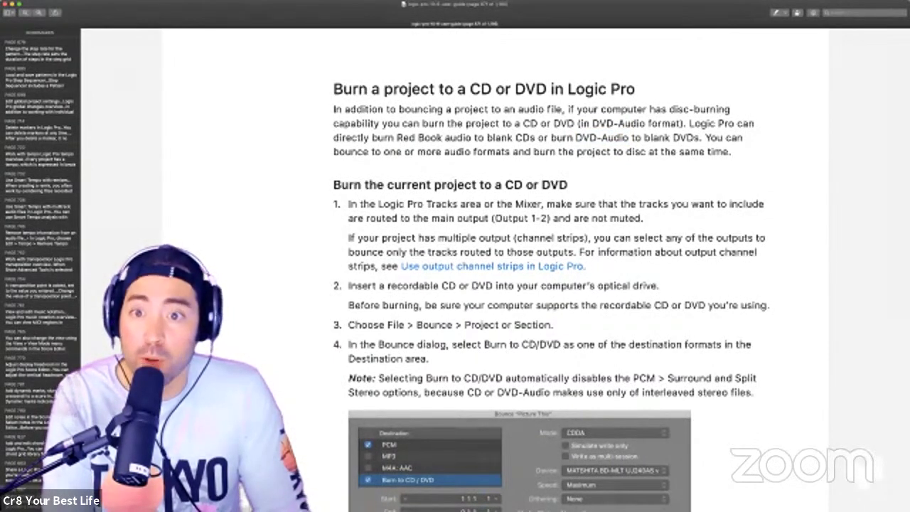
Step: Read steps 1 to 4 for burning the current project, and highlight the note about disabled PCM Surround and Split Stereo options
scroll(547, 278, down, 3)
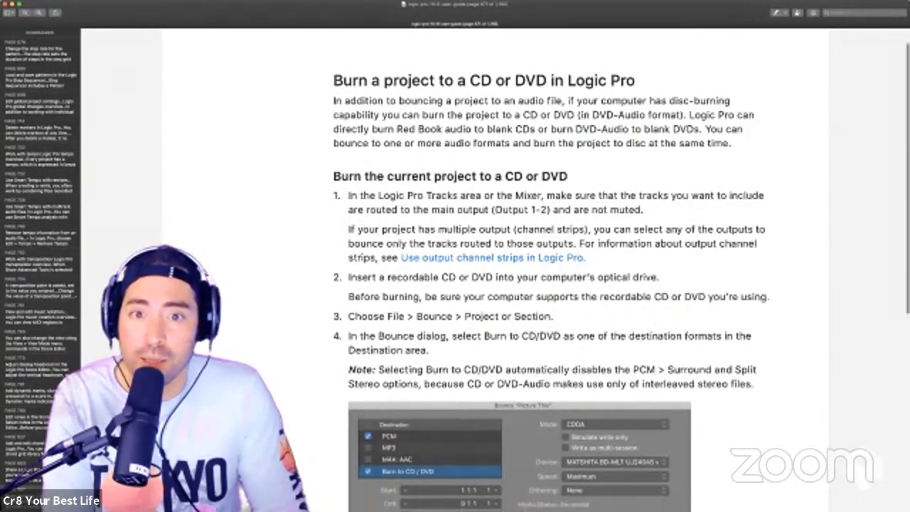
scroll(547, 278, down, 2)
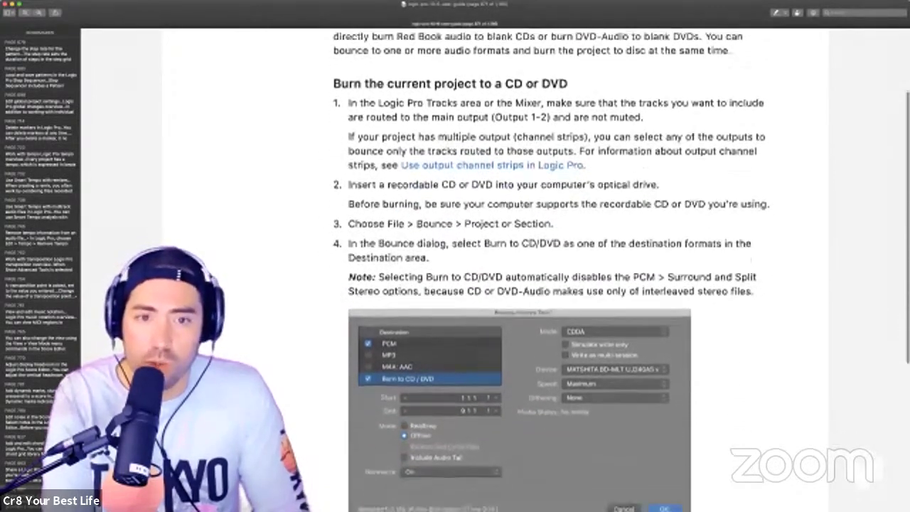
scroll(547, 277, down, 4)
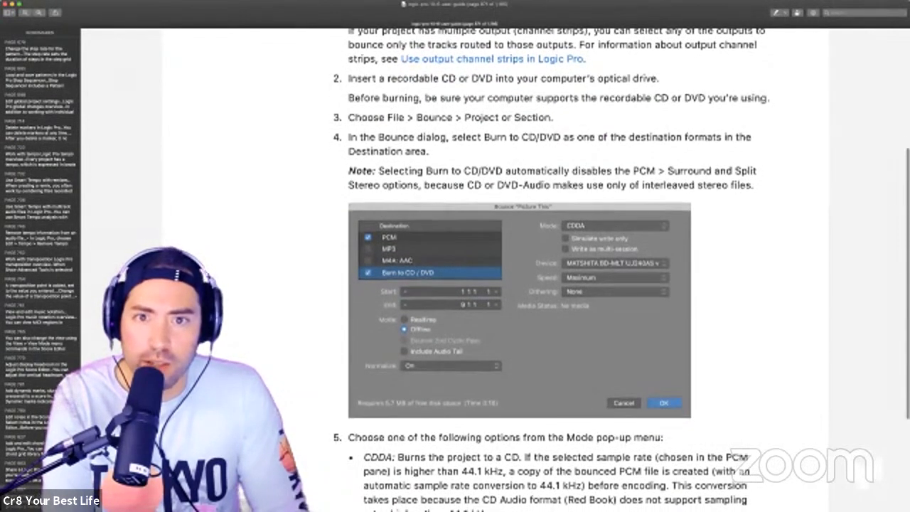
scroll(548, 277, down, 2)
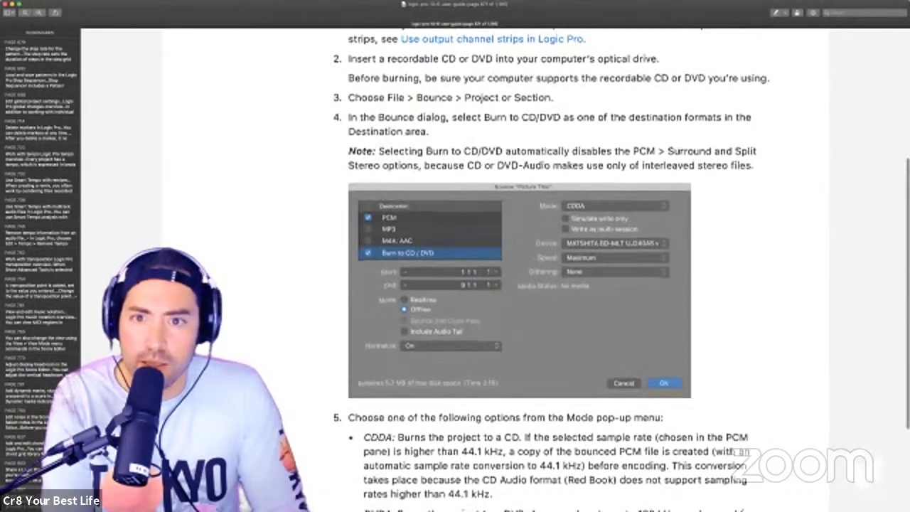
scroll(547, 277, down, 1)
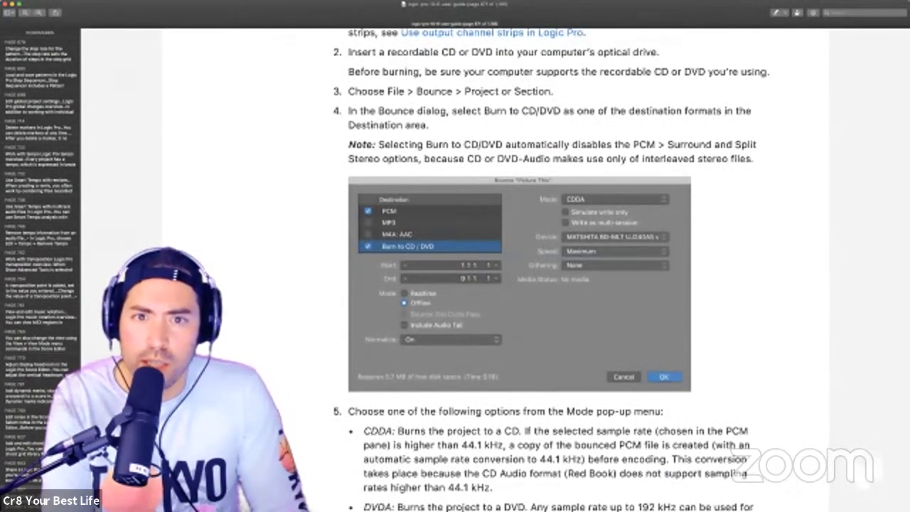
drag(526, 144, 756, 144)
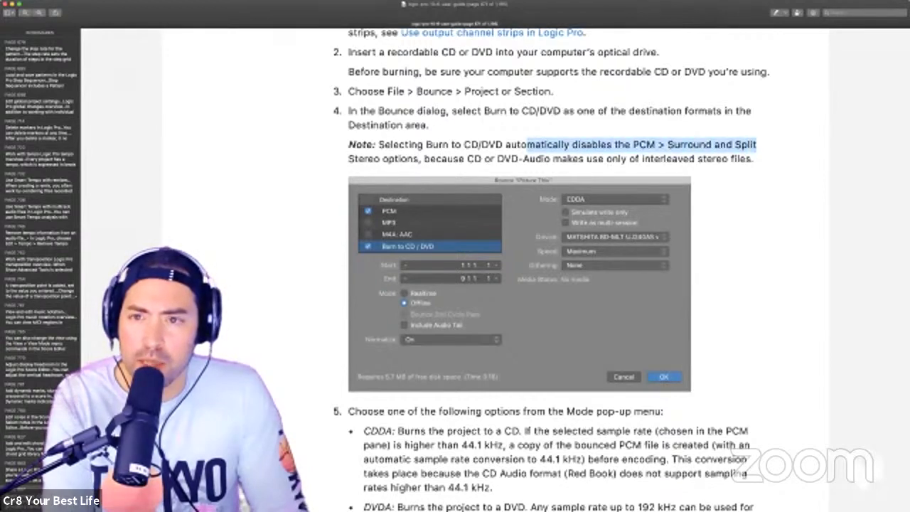
Step: Review the CDDA and DVDA burn mode descriptions and the Media Status information in step 5
scroll(547, 277, down, 5)
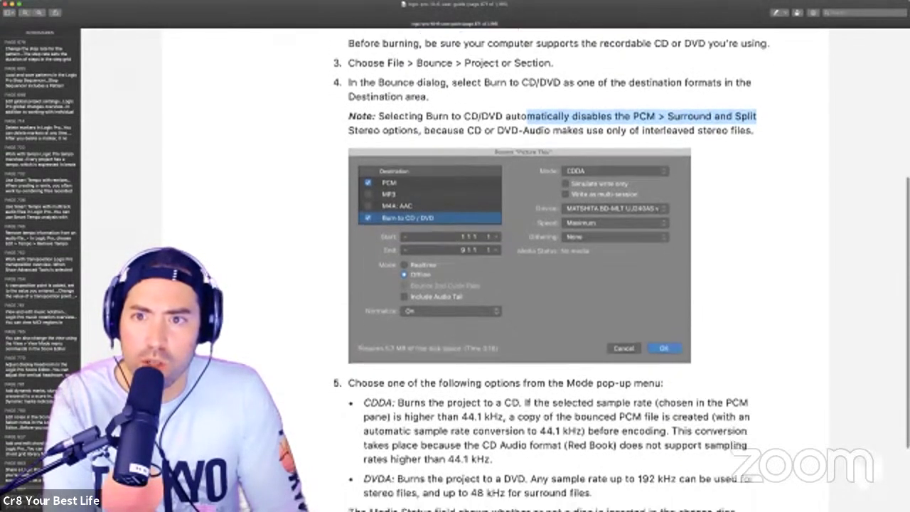
scroll(548, 277, down, 7)
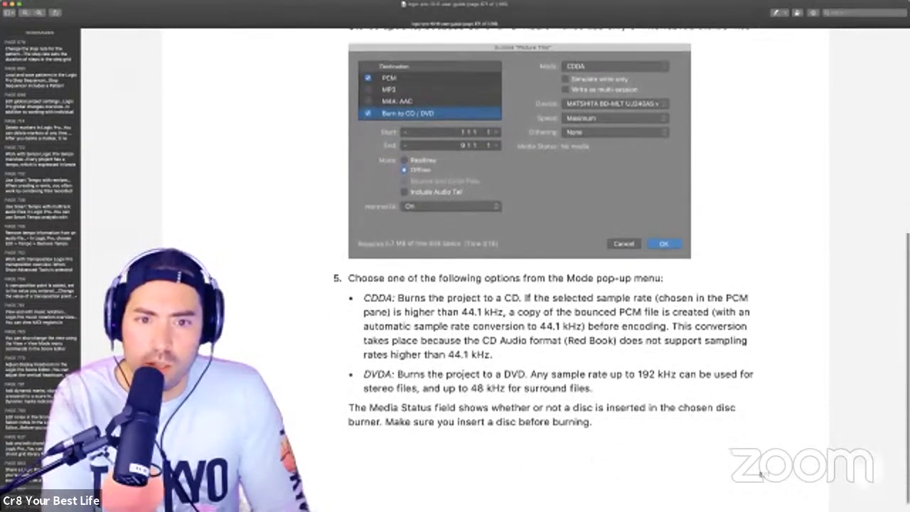
scroll(547, 277, up, 1)
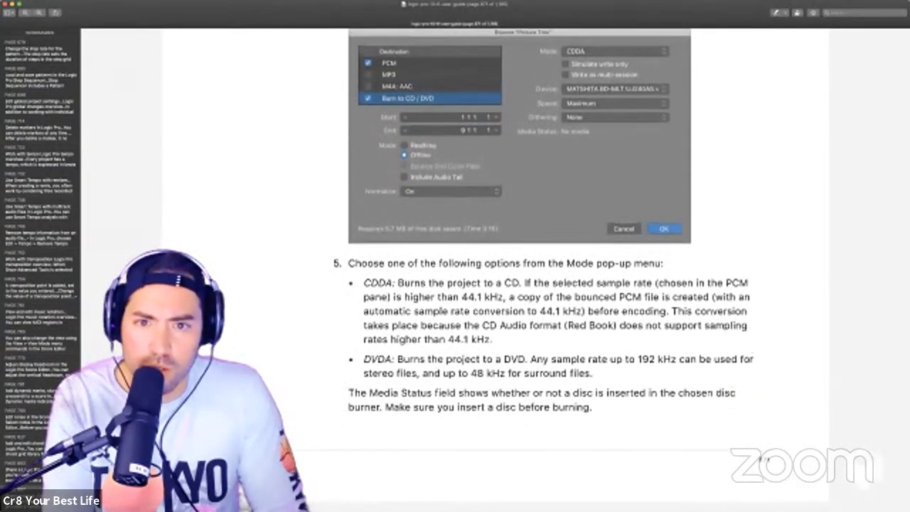
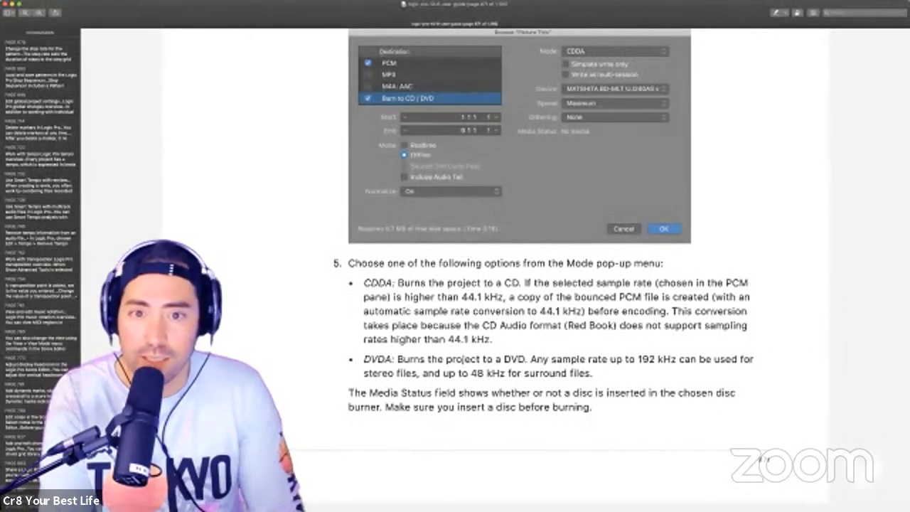
scroll(547, 285, down, 2)
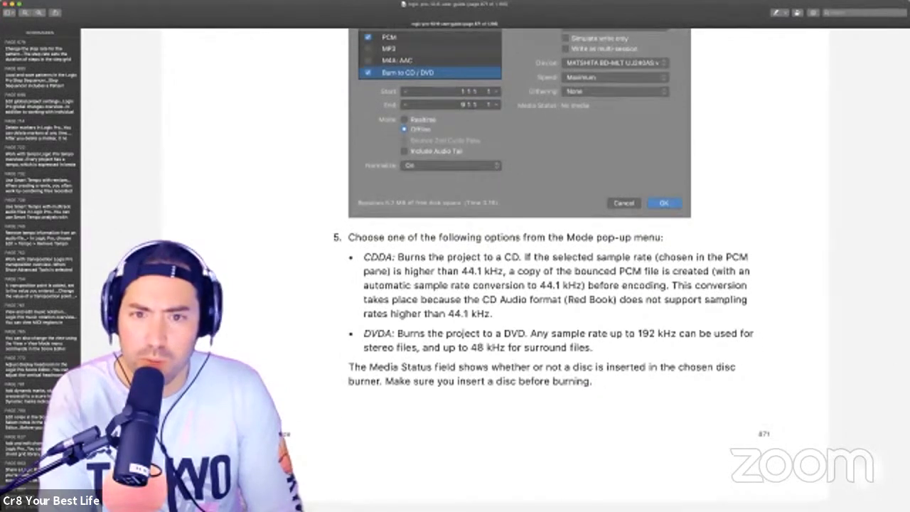
scroll(547, 284, up, 2)
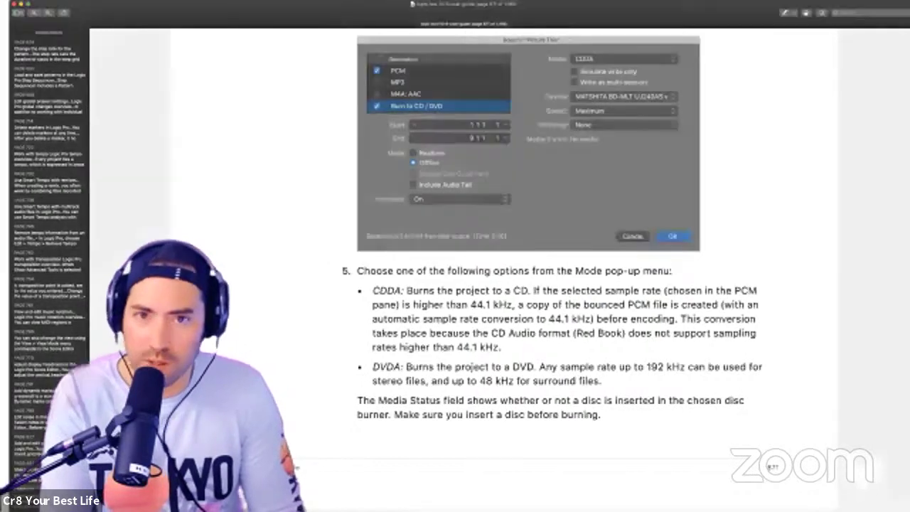
Step: Go to step 6 of the burn instructions and highlight the wording on Mode checkboxes, Simulate write only and Write as multi-session while reading
scroll(519, 270, down, 1)
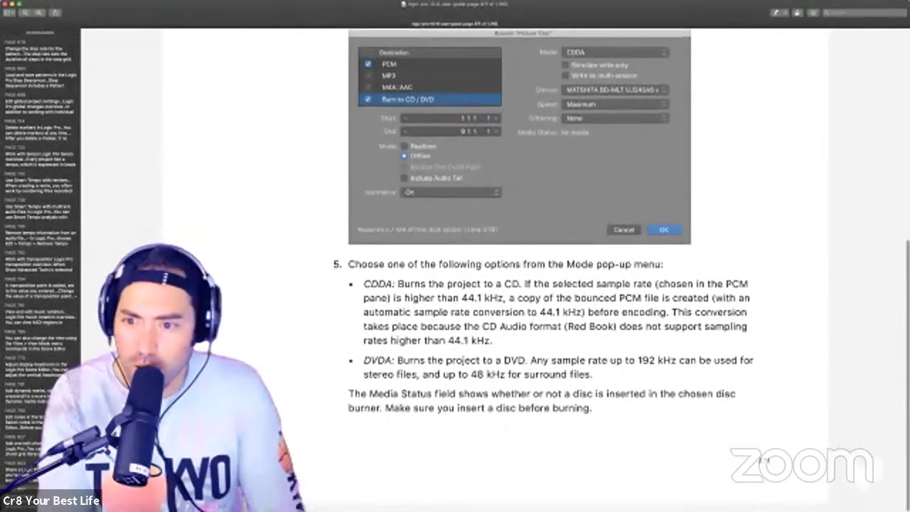
scroll(519, 270, down, 10)
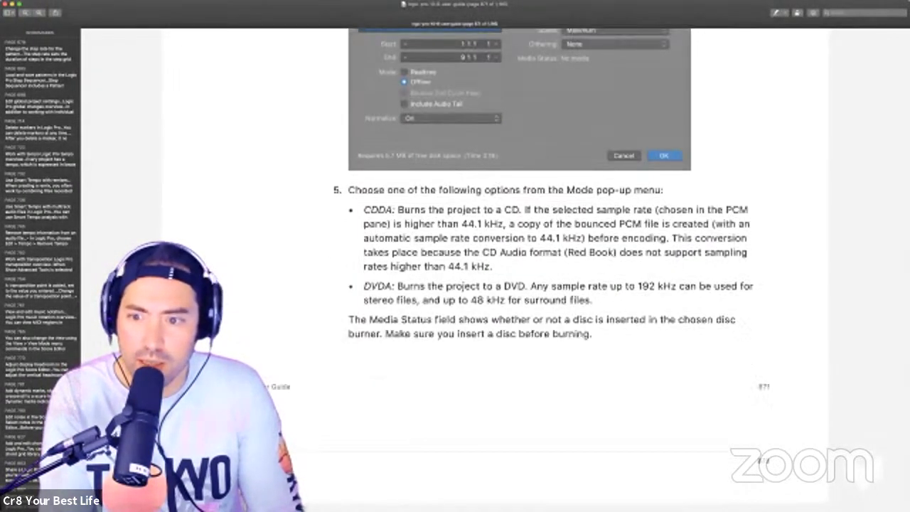
scroll(519, 270, up, 2)
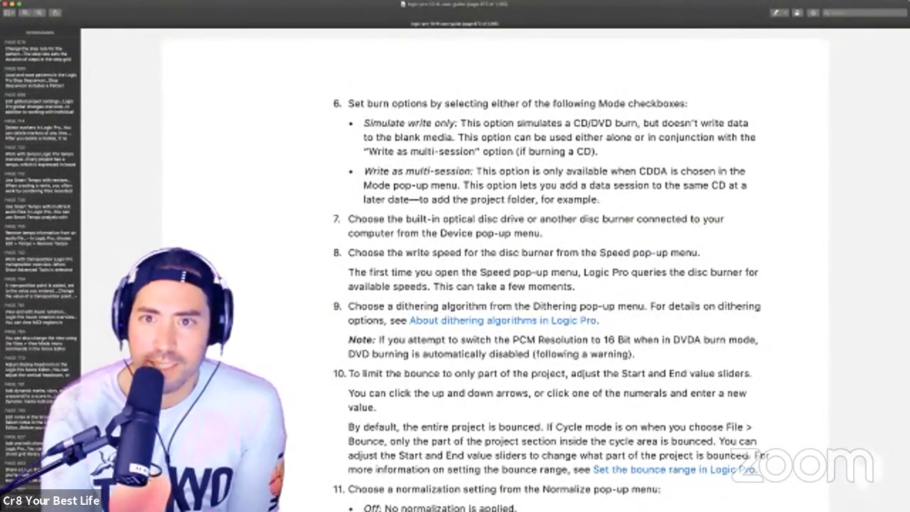
drag(333, 103, 664, 103)
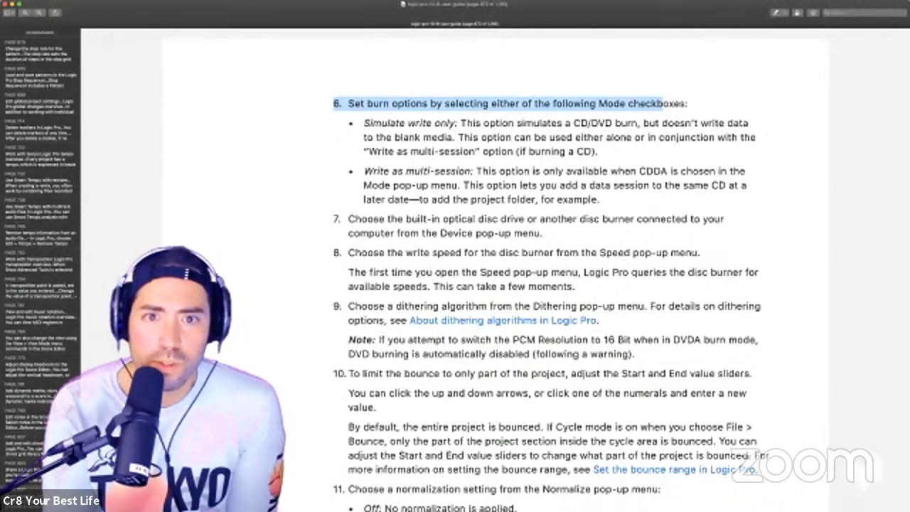
drag(369, 122, 621, 123)
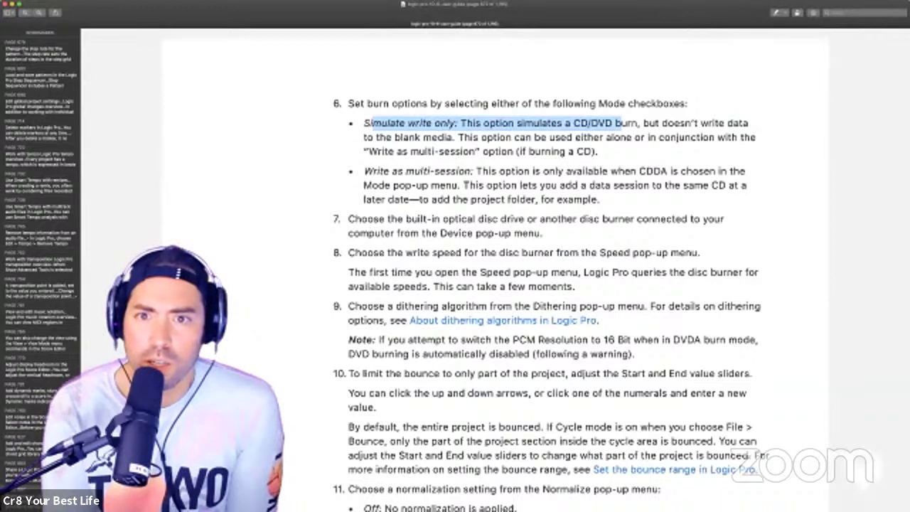
drag(499, 170, 652, 170)
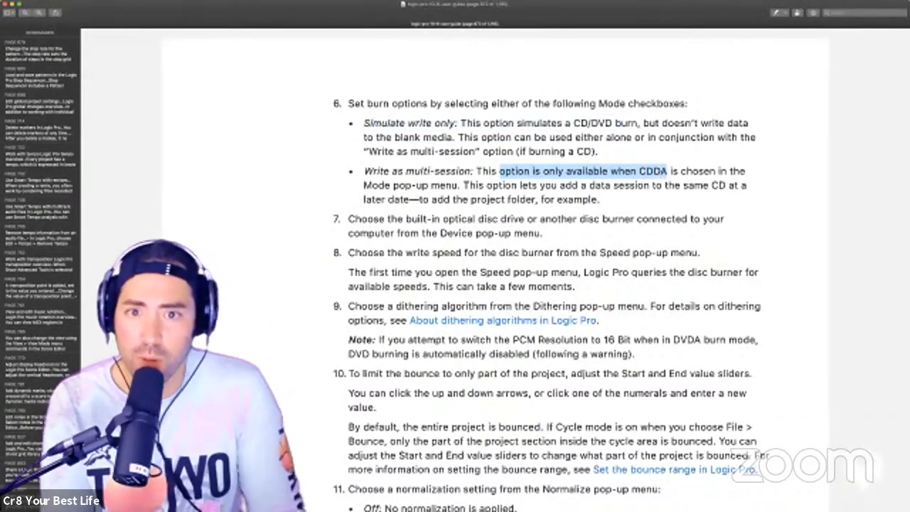
Step: Read steps 7 and 8 on choosing the disc burner, and highlight the write speed wording
scroll(540, 270, down, 3)
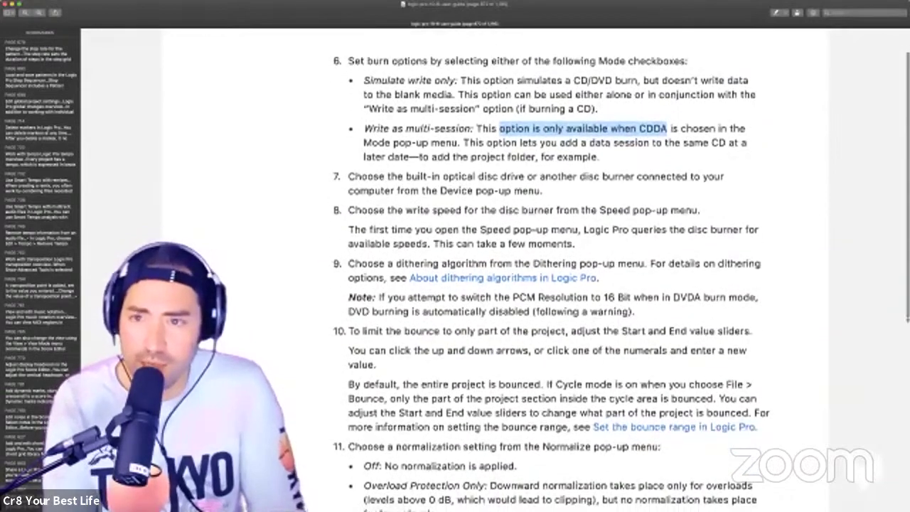
scroll(540, 270, down, 2)
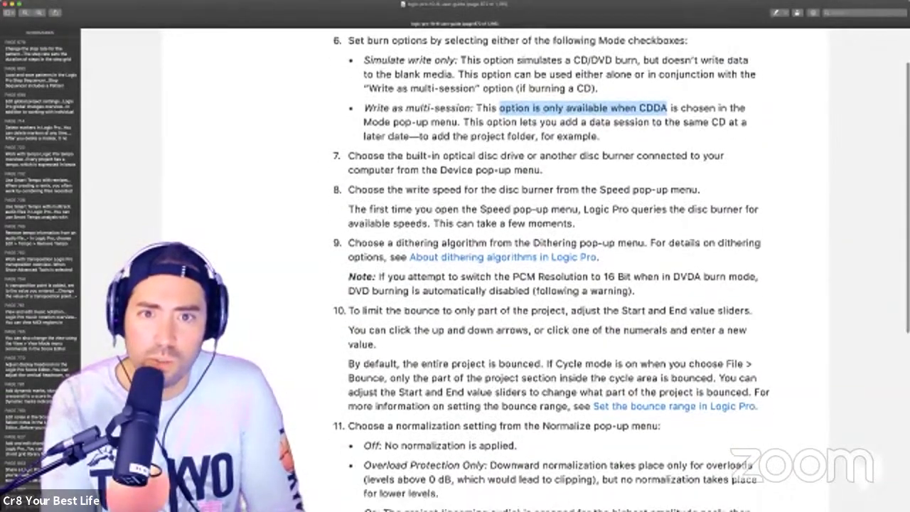
scroll(540, 271, down, 3)
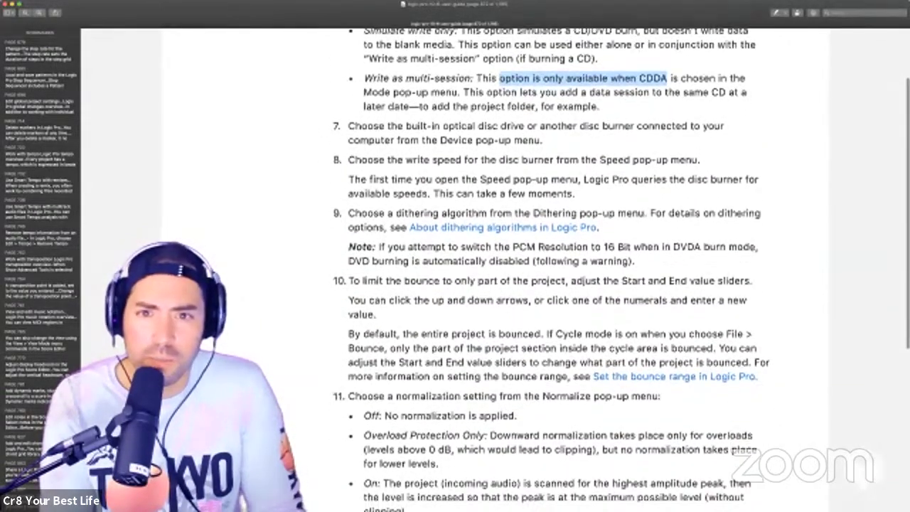
drag(432, 159, 660, 159)
scroll(540, 270, down, 1)
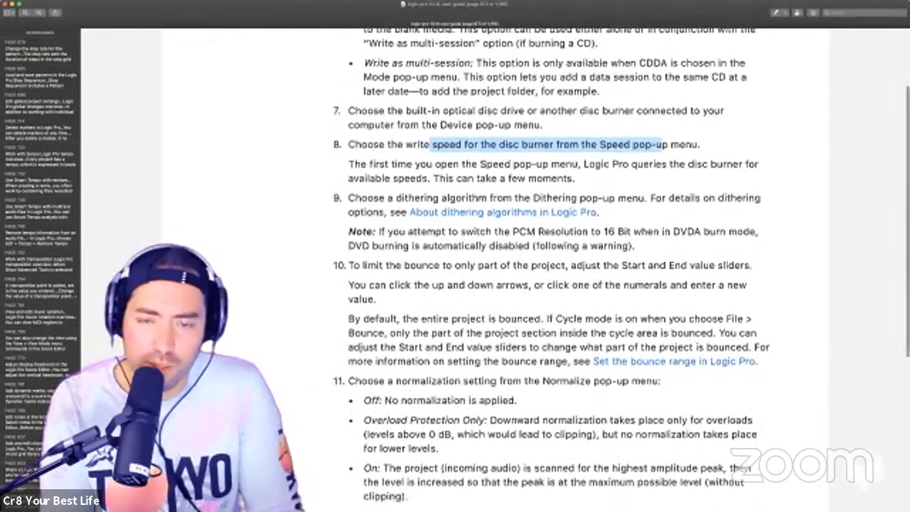
Step: Highlight the note under step 9 about switching PCM Resolution to 16 Bit in DVDA burn mode, and clear the selection
scroll(540, 270, down, 3)
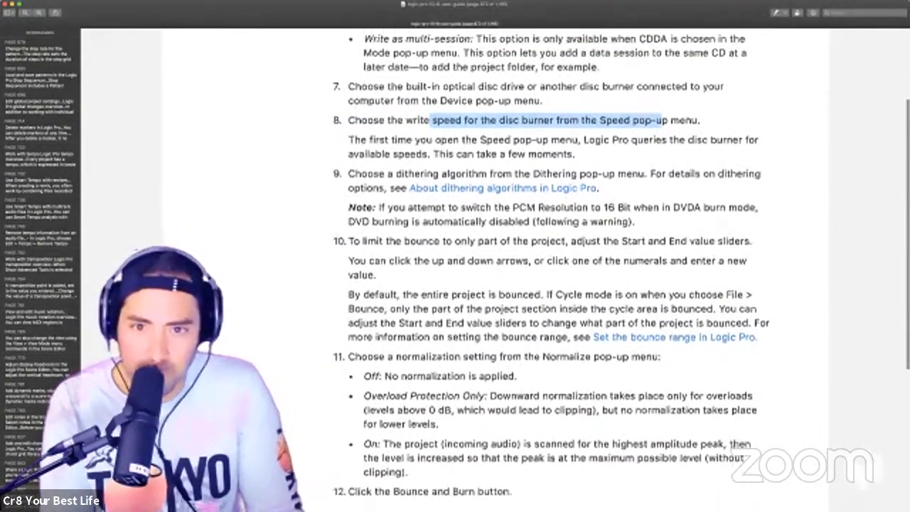
drag(387, 163, 758, 169)
scroll(540, 270, down, 2)
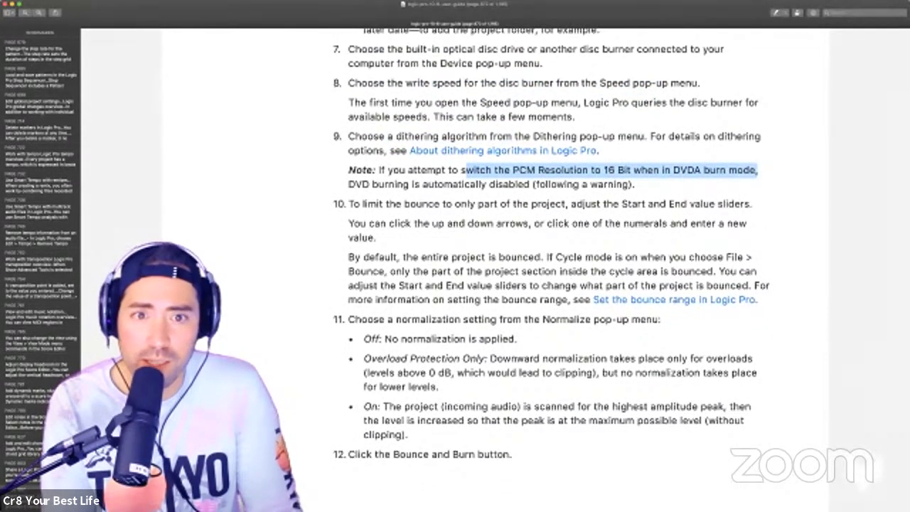
click(757, 170)
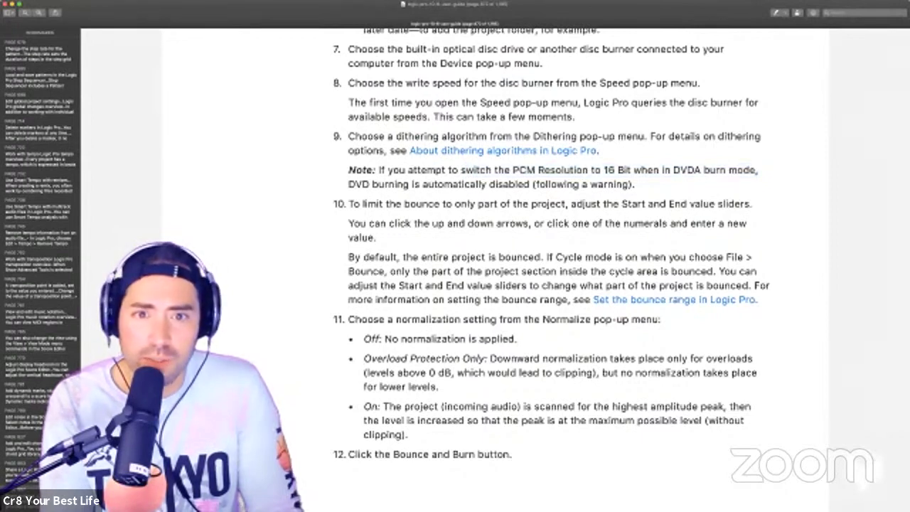
Step: Read steps 10 to 12 on limiting the bounce range, choosing a normalization setting and starting the bounce and burn
scroll(540, 270, down, 1)
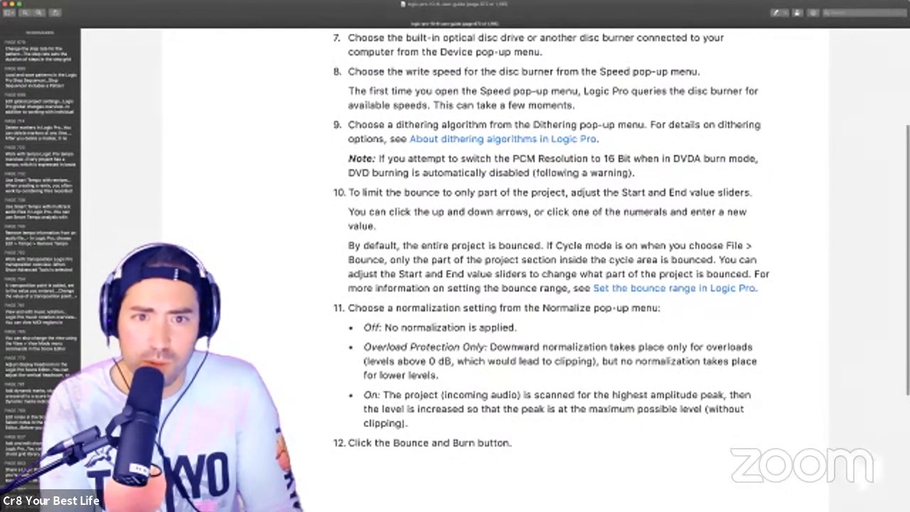
scroll(540, 270, down, 2)
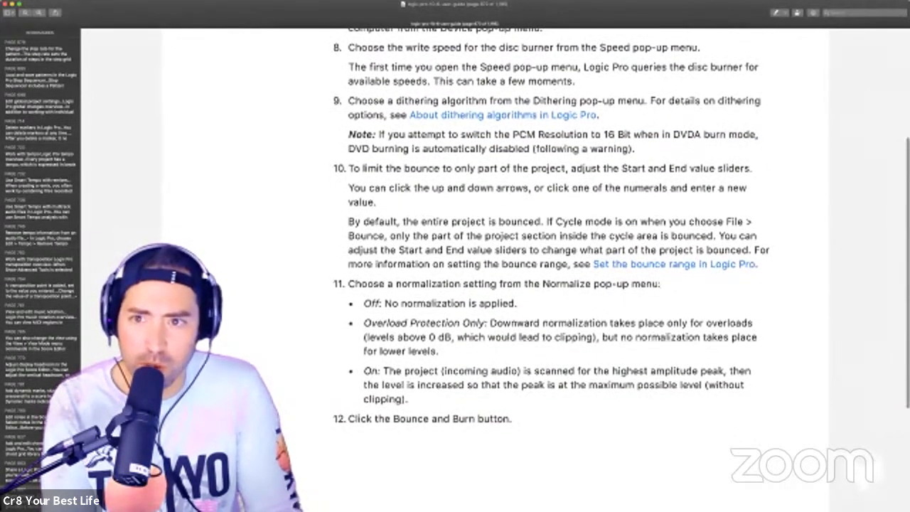
scroll(540, 270, down, 3)
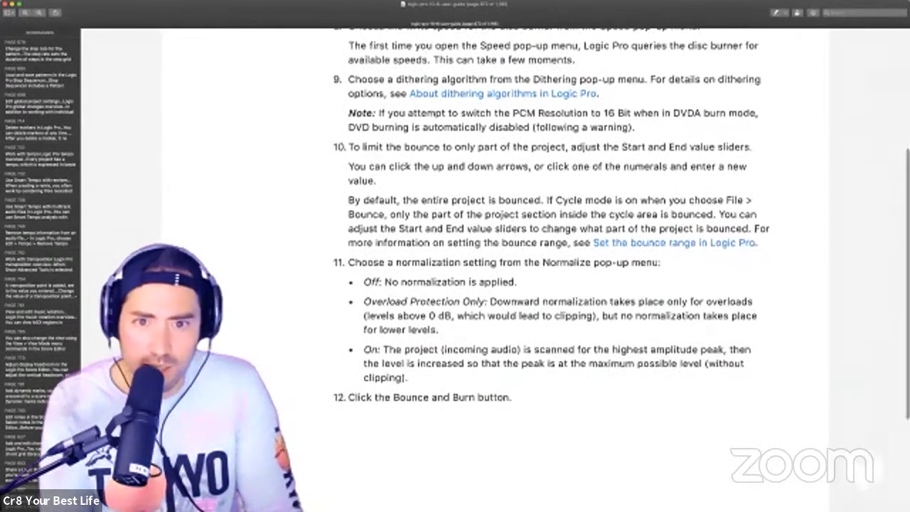
scroll(540, 270, down, 15)
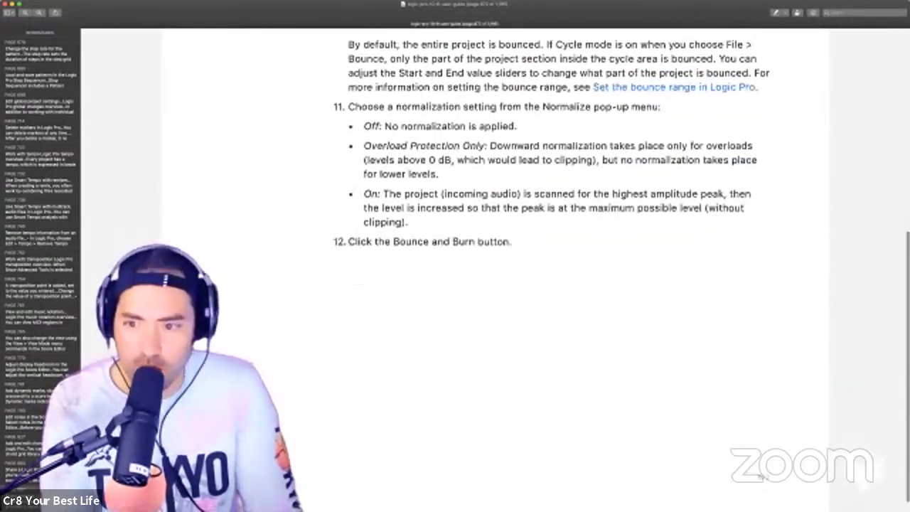
scroll(497, 270, down, 20)
Step: Review the section on setting the bounce range with Cycle mode, selected regions or the Start and End positions
scroll(497, 270, up, 15)
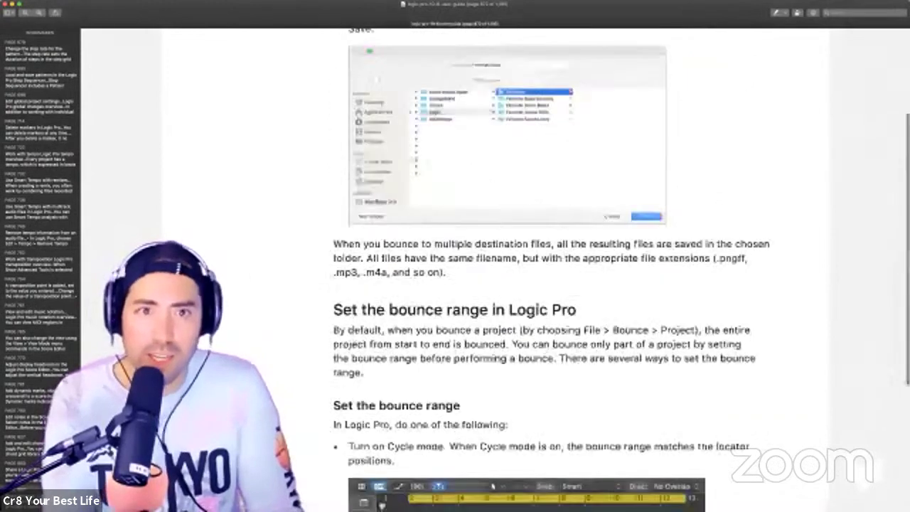
scroll(497, 270, down, 20)
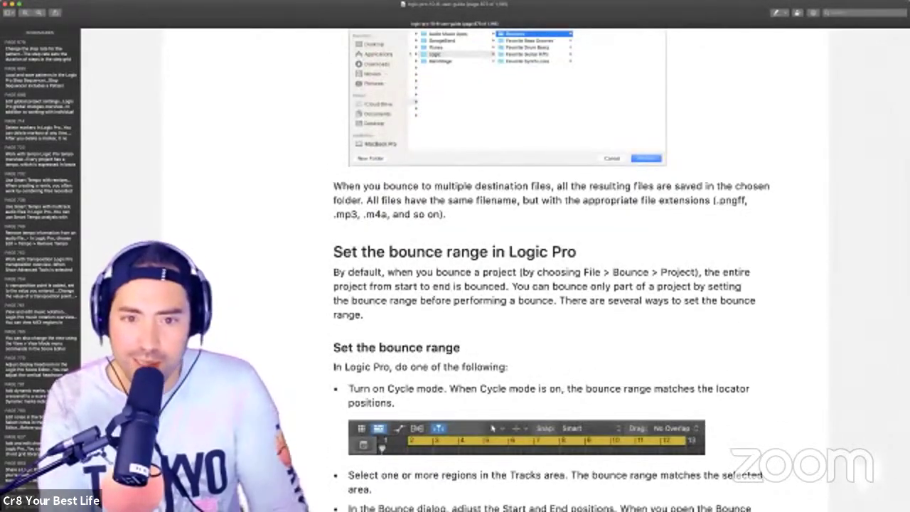
scroll(497, 270, down, 10)
scroll(498, 270, down, 4)
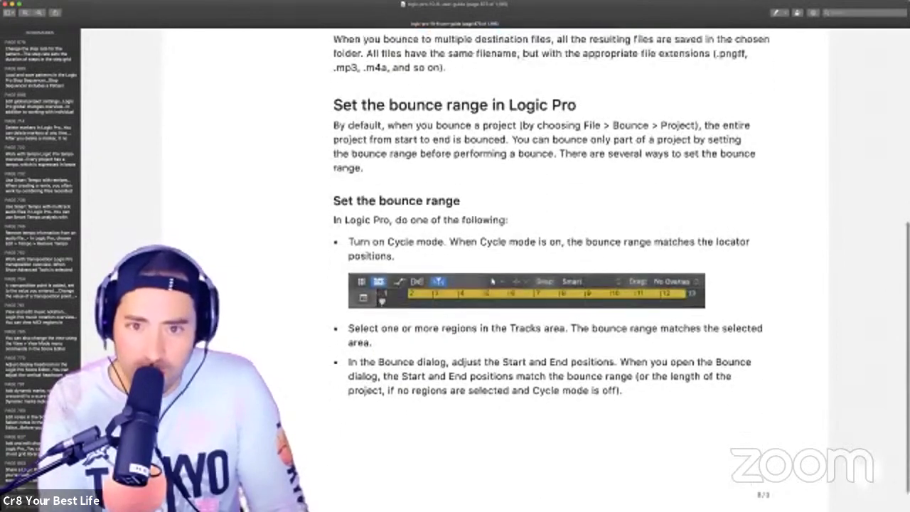
scroll(498, 270, up, 3)
scroll(498, 270, down, 2)
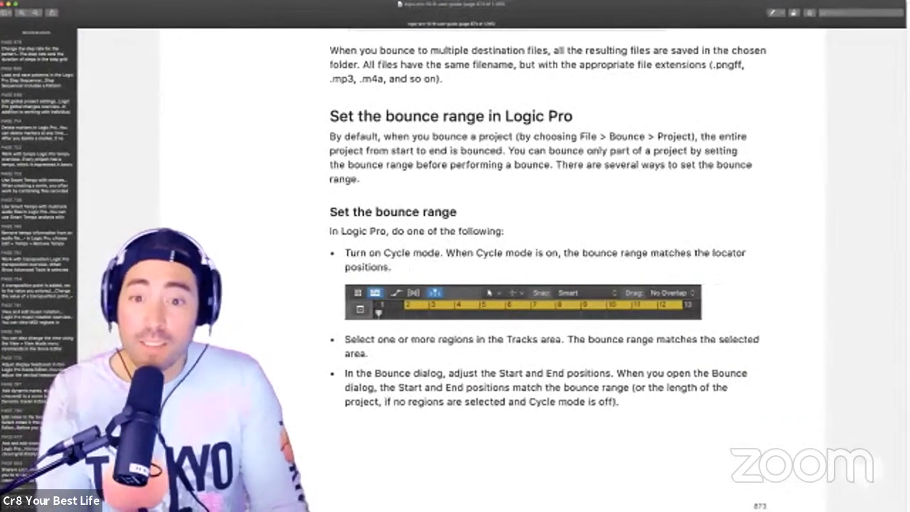
scroll(498, 270, down, 4)
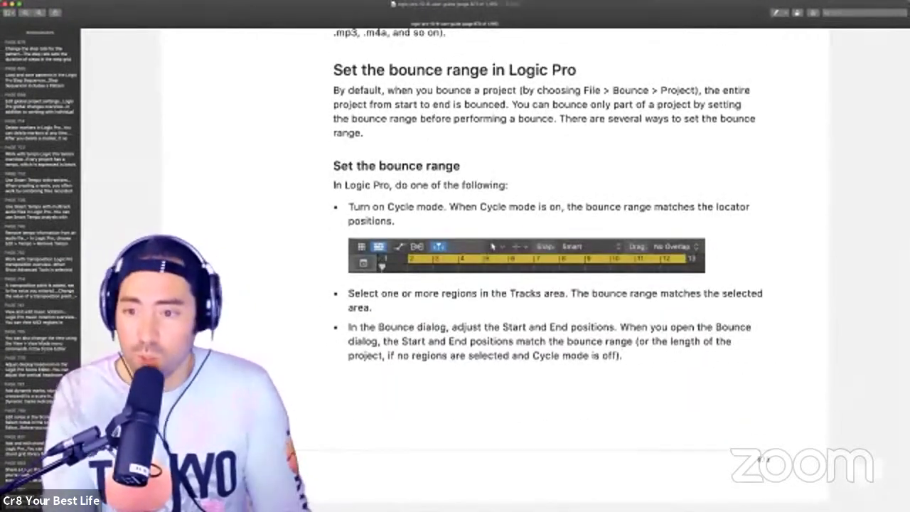
Step: Skim the PCM bounce options, including file format, resolution, sample rate, file type, dithering and surround settings
key(Right)
scroll(497, 270, up, 10)
scroll(498, 270, down, 1)
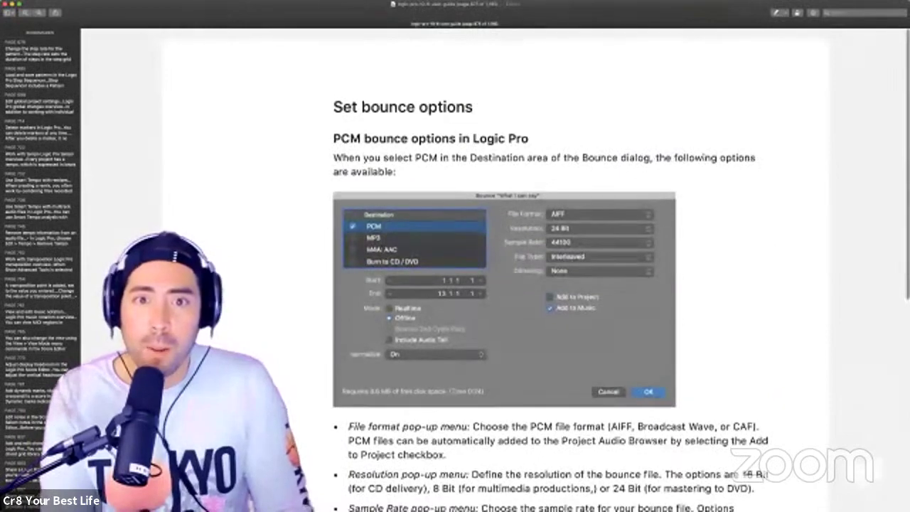
scroll(497, 270, down, 1)
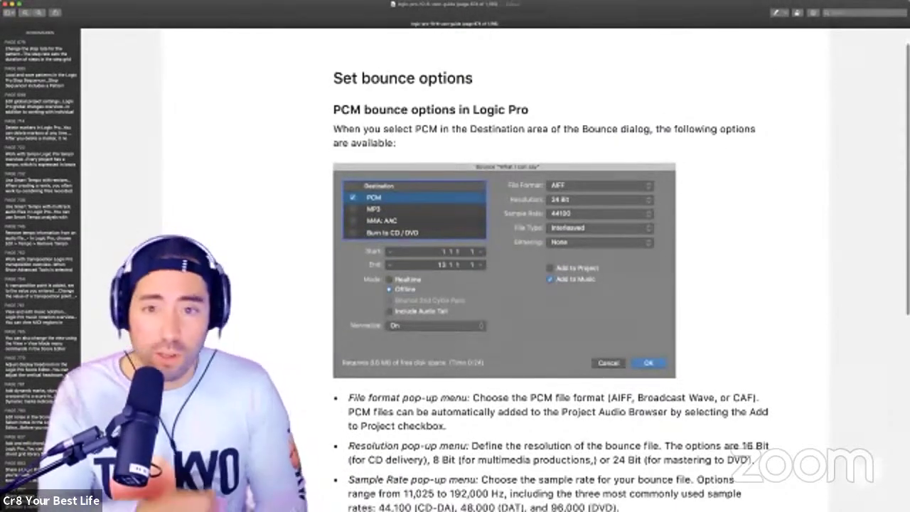
scroll(498, 270, down, 10)
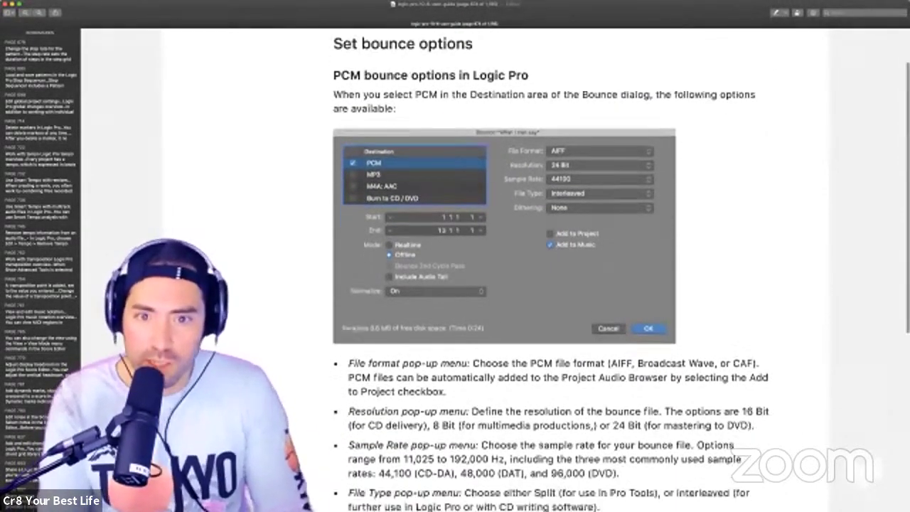
scroll(497, 270, down, 20)
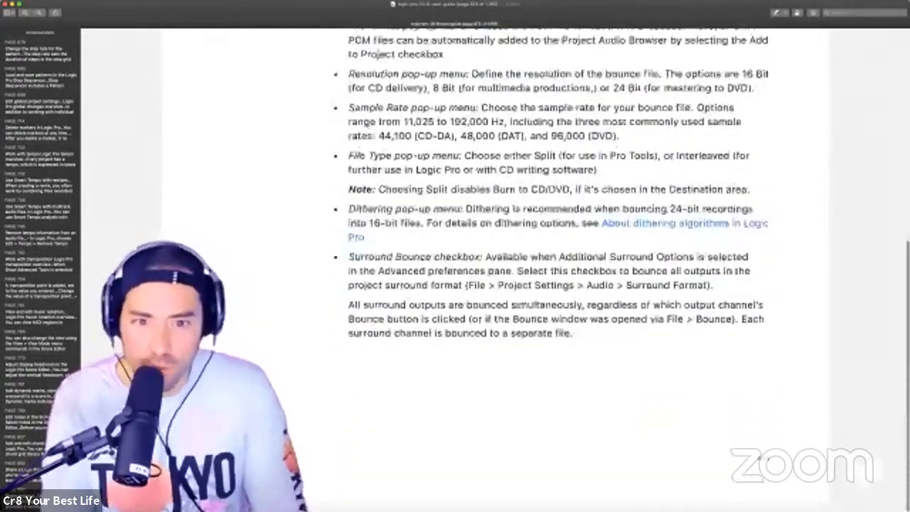
scroll(497, 271, up, 8)
scroll(497, 270, up, 5)
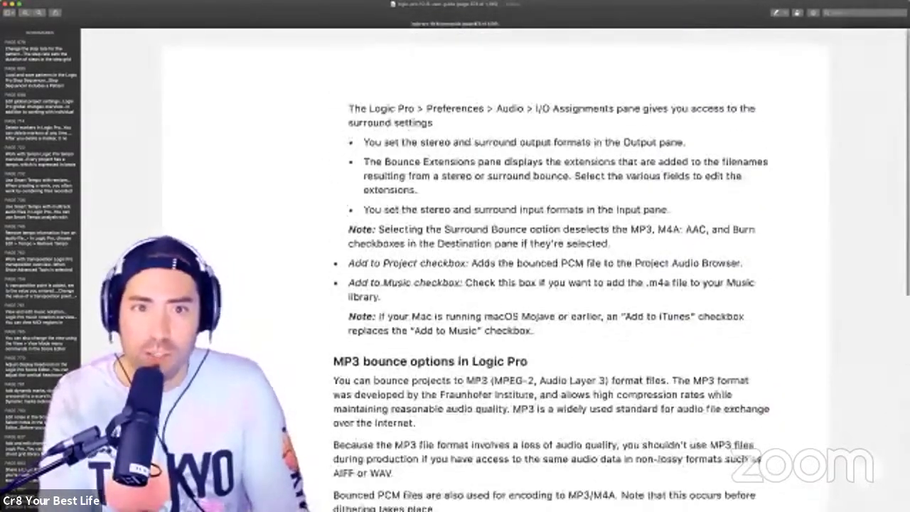
Step: Skim the MP3 bounce options, including bit rates, variable bit rate encoding, quality and stereo mode
scroll(497, 270, down, 4)
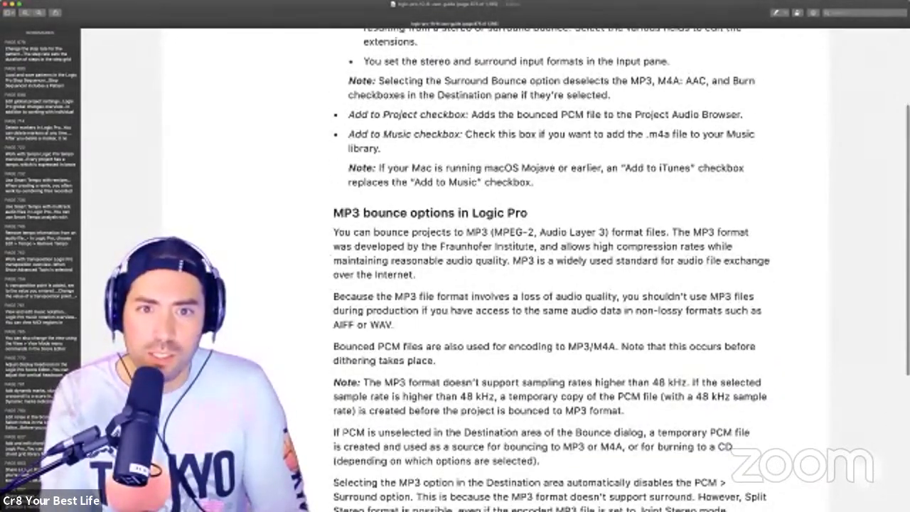
scroll(497, 270, down, 15)
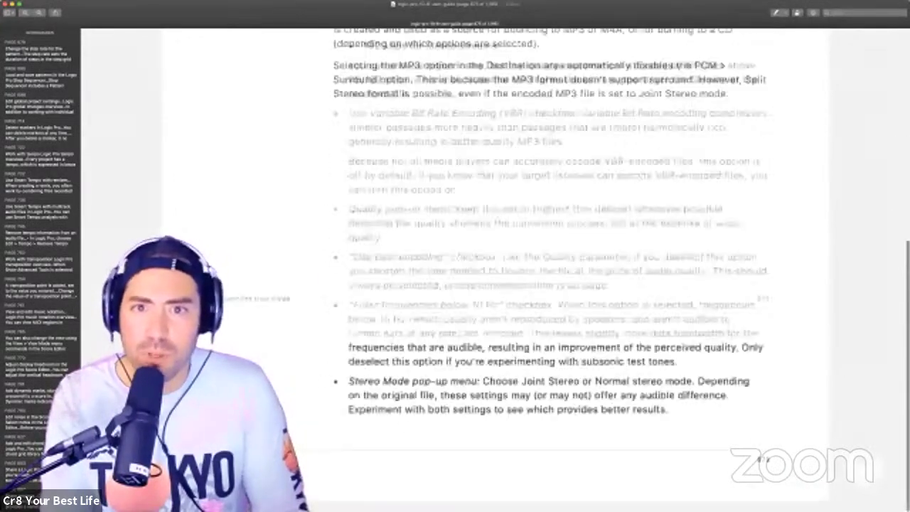
scroll(497, 270, up, 16)
scroll(497, 270, down, 2)
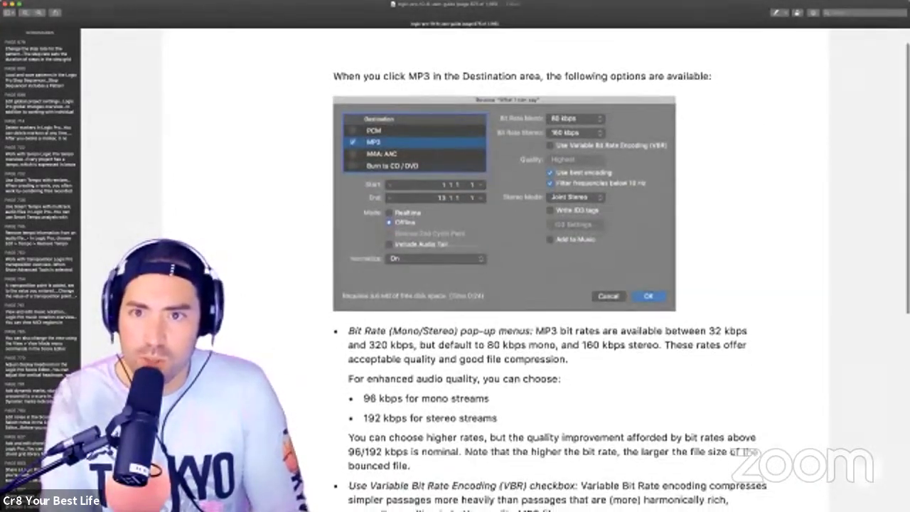
scroll(498, 270, down, 13)
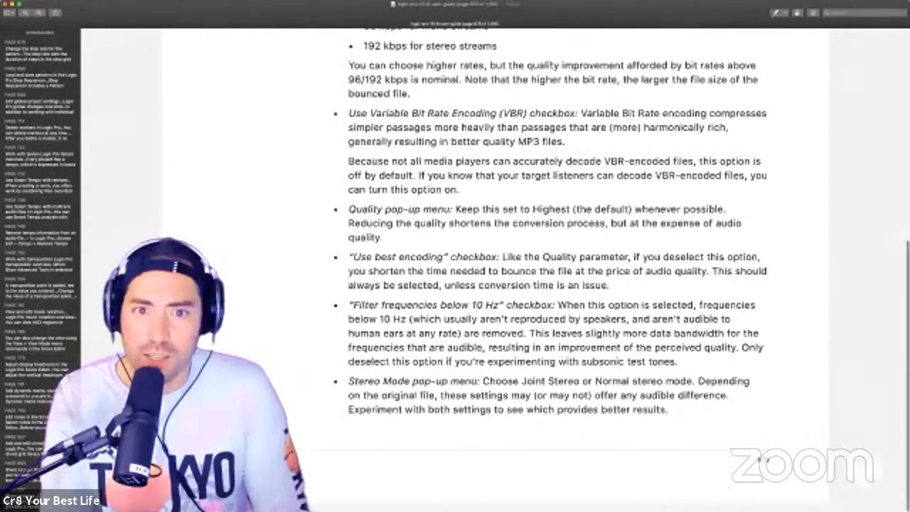
Step: Go to the M4A: AAC bounce options and examine the pictured Bounce dialog settings
scroll(497, 270, down, 20)
scroll(498, 270, up, 3)
scroll(498, 270, down, 1)
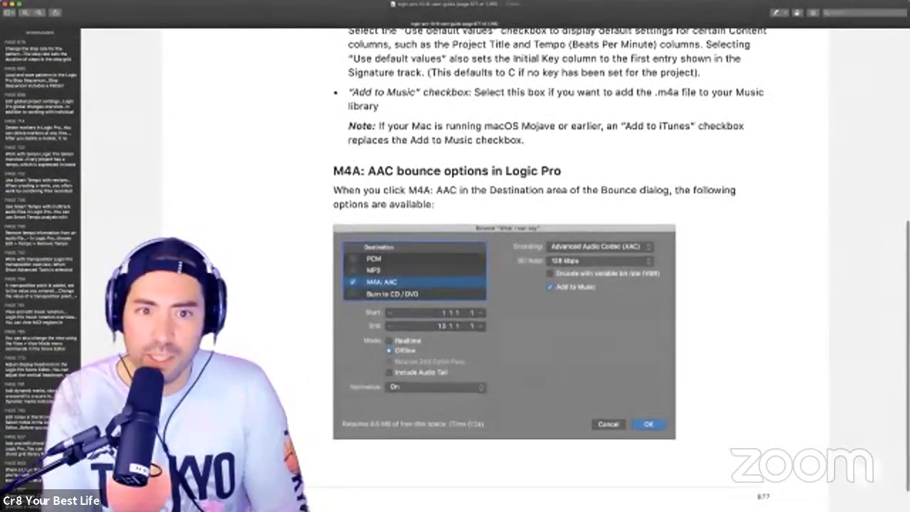
scroll(497, 270, down, 2)
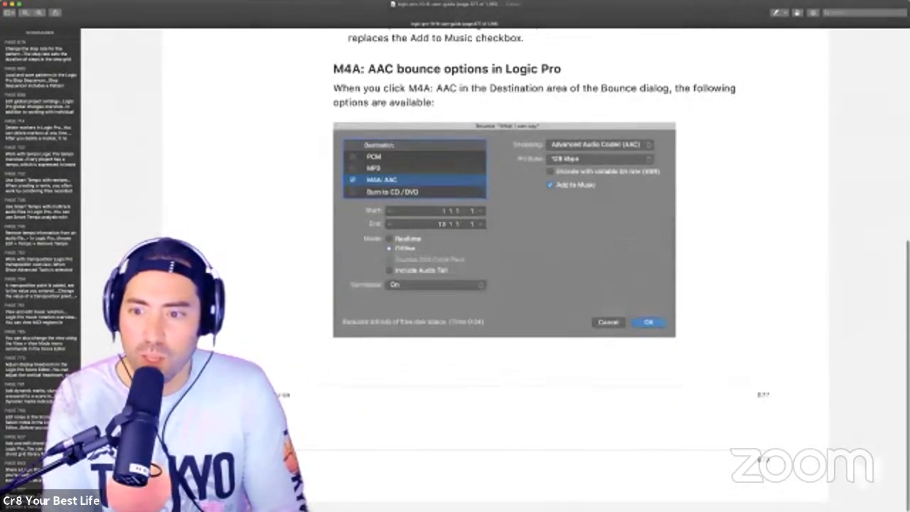
Step: Skim ahead to the instructions for sharing a song to the Music app, and return to the M4A encoding option descriptions
scroll(498, 270, down, 15)
scroll(497, 270, down, 15)
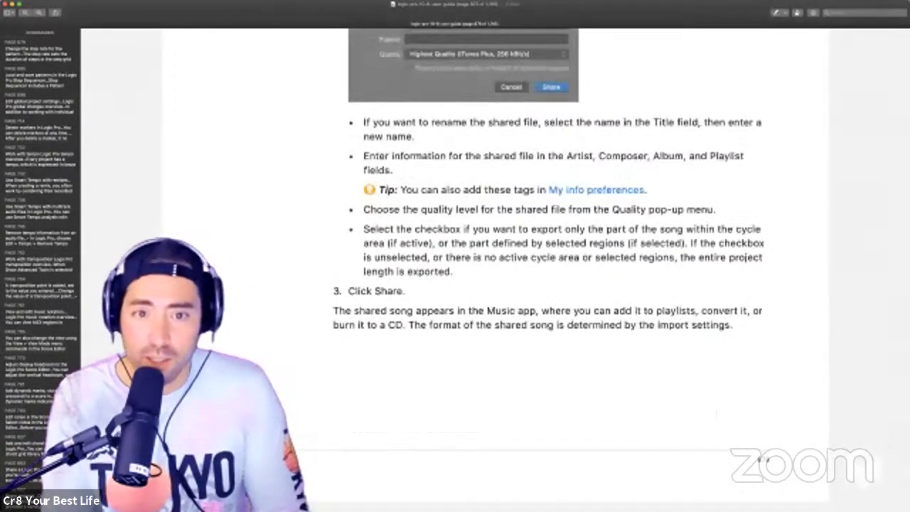
scroll(498, 270, up, 10)
scroll(498, 270, up, 10)
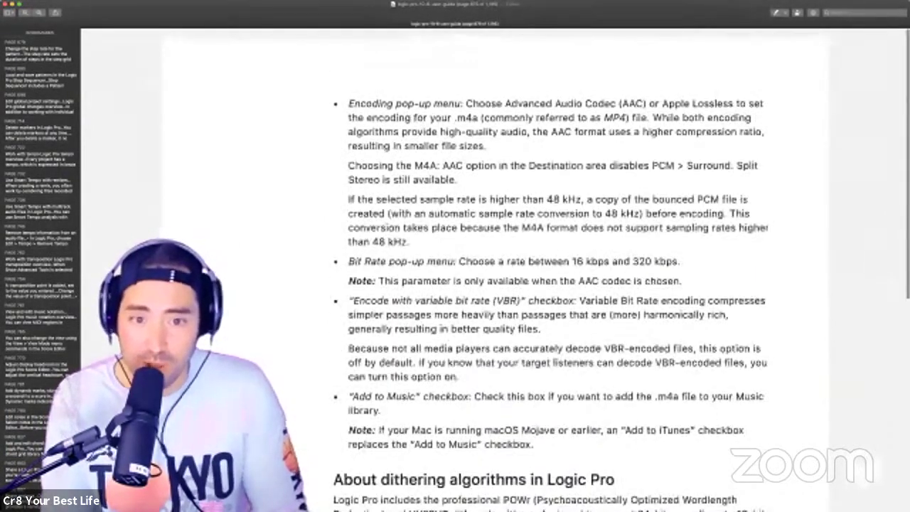
Step: Skim the instructions for sharing songs to the Music app and using AirDrop, and return to the end of the dithering section
scroll(497, 270, down, 10)
scroll(497, 270, down, 20)
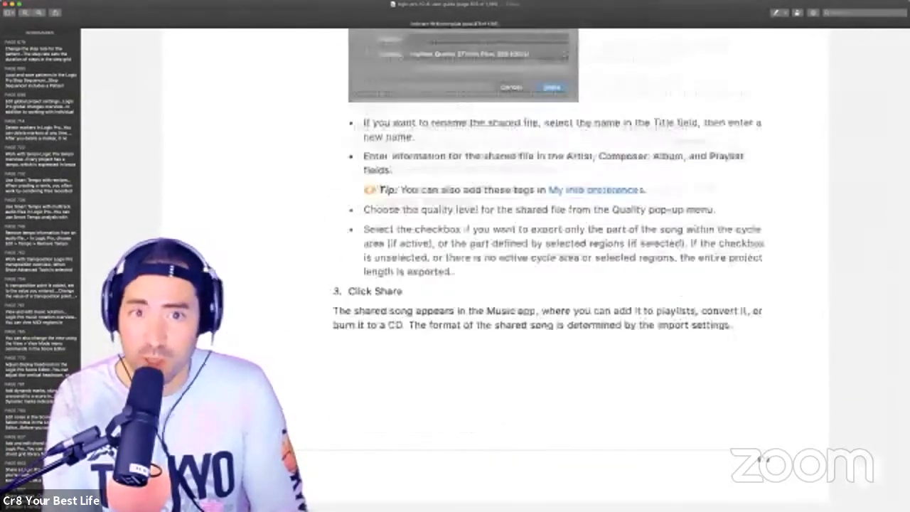
scroll(497, 270, up, 9)
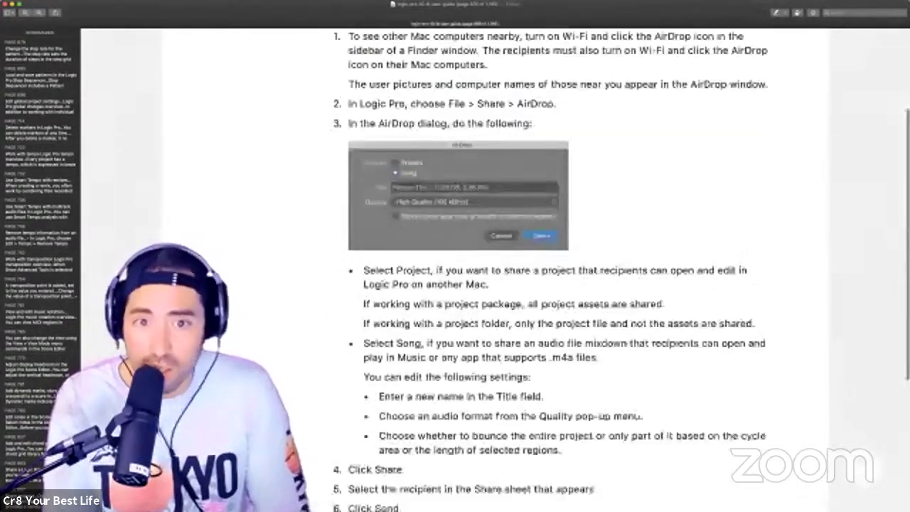
scroll(497, 270, up, 2)
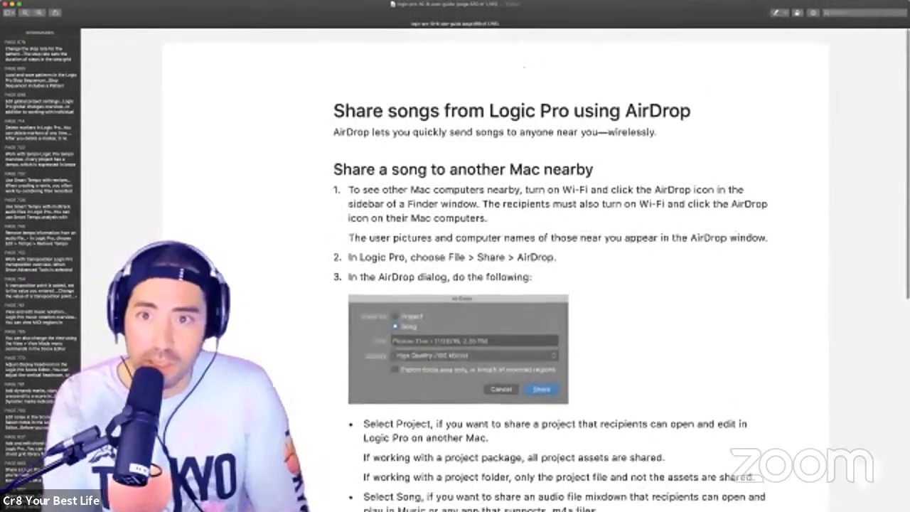
scroll(497, 270, up, 20)
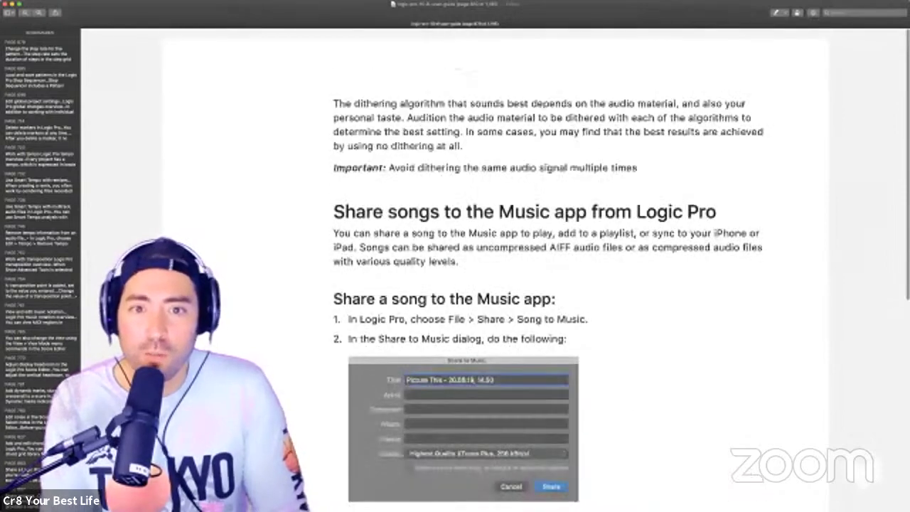
Step: Go back past the MP3 bounce options to the bookmarked page on setting the disk filename and bounce range
scroll(497, 270, up, 15)
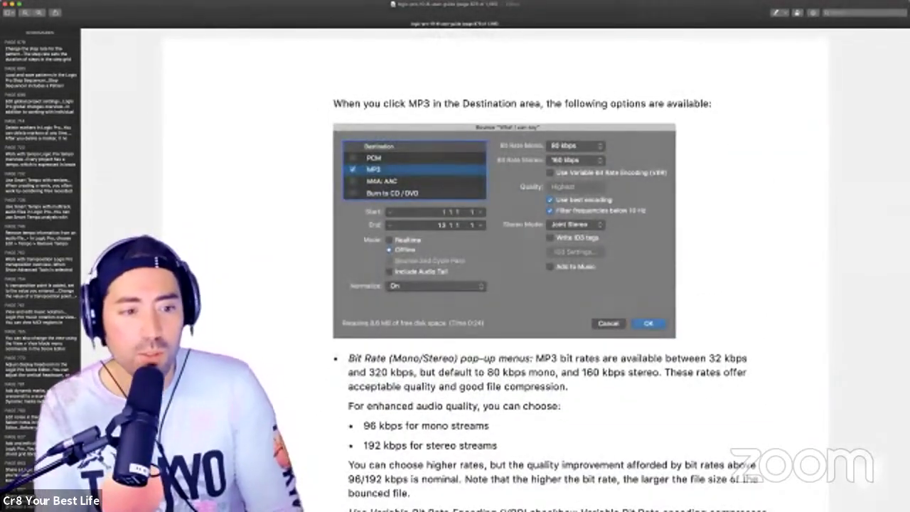
scroll(40, 270, down, 2)
click(40, 491)
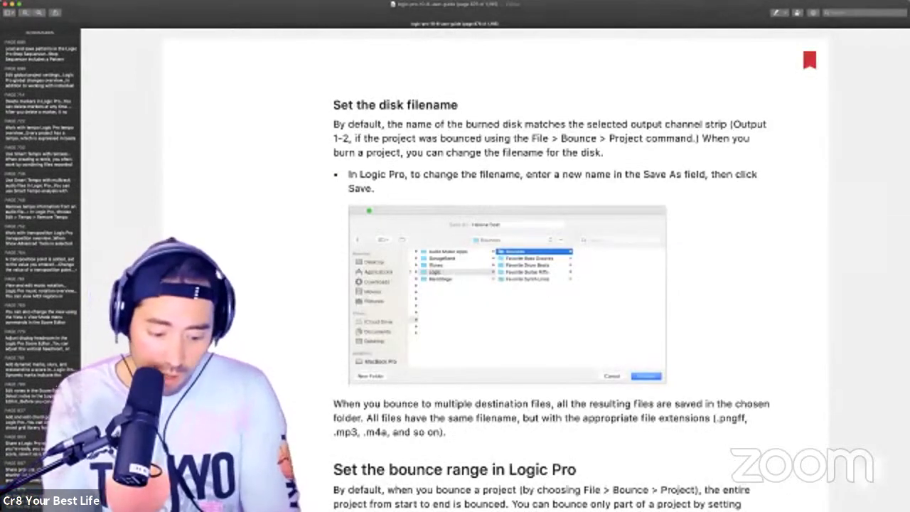